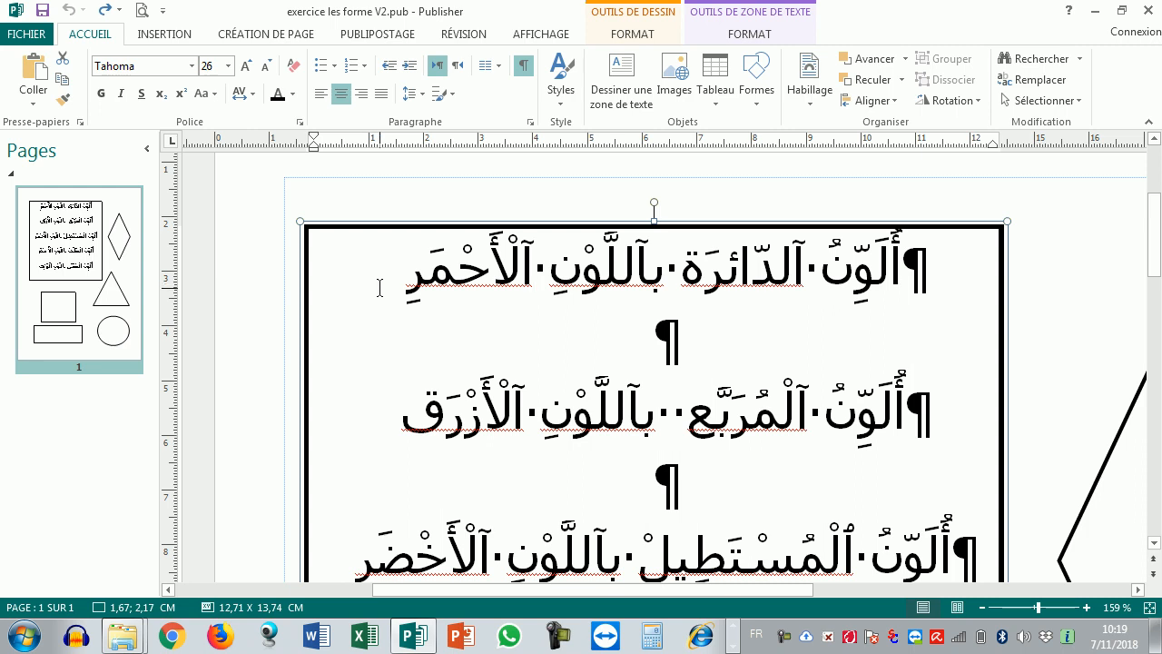
Look over the instruction text box and the geometric shapes on the worksheet page
click(452, 273)
key(ctrl+a)
scroll(736, 478, down, 7)
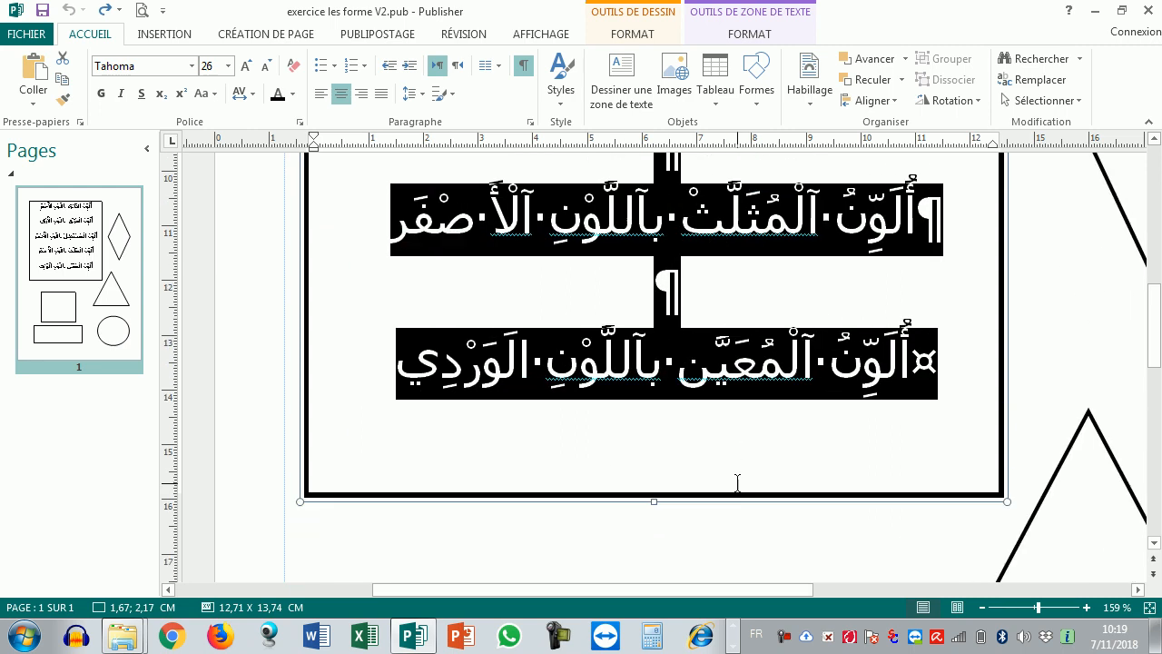
scroll(735, 478, down, 5)
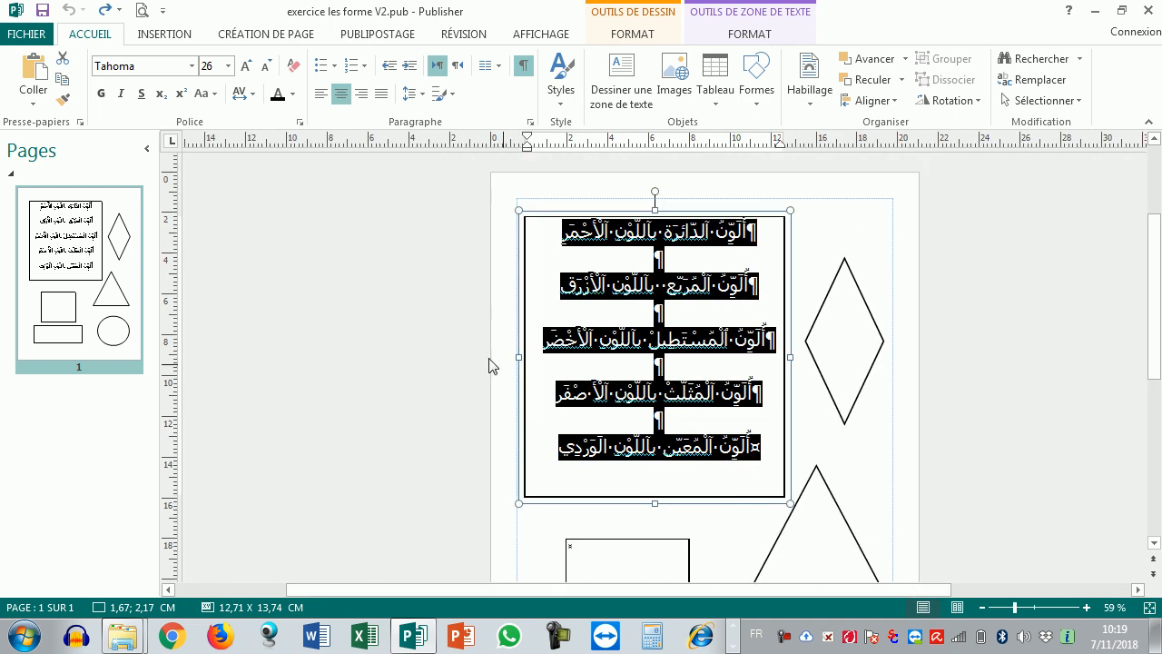
click(397, 326)
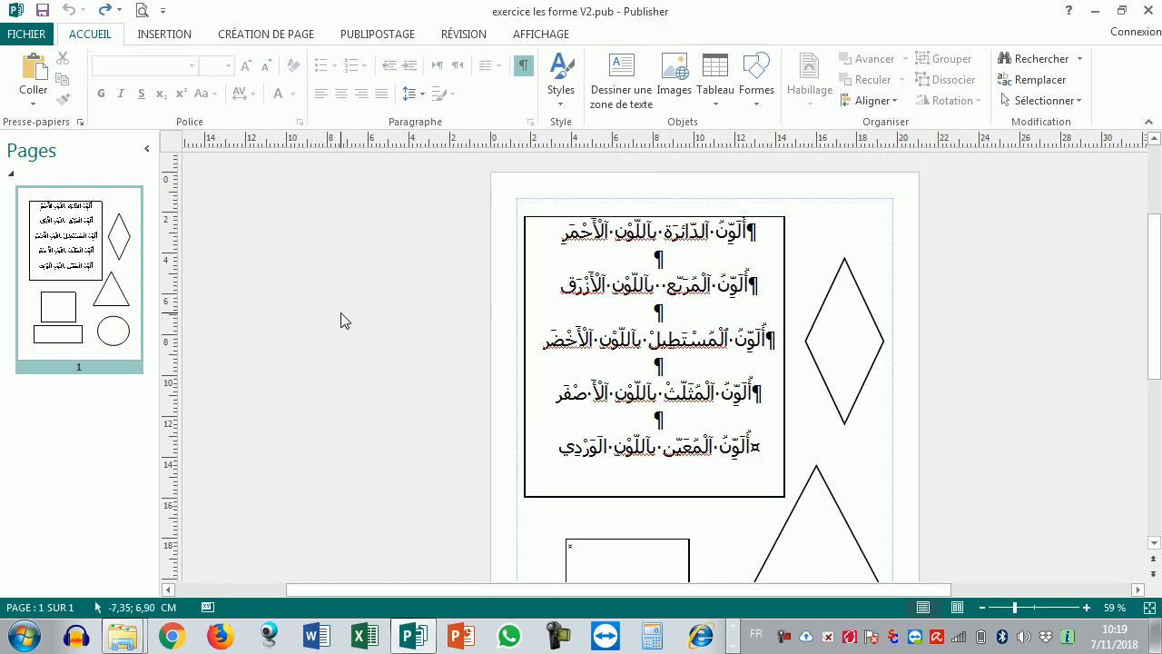
key(ctrl+a)
scroll(808, 419, down, 4)
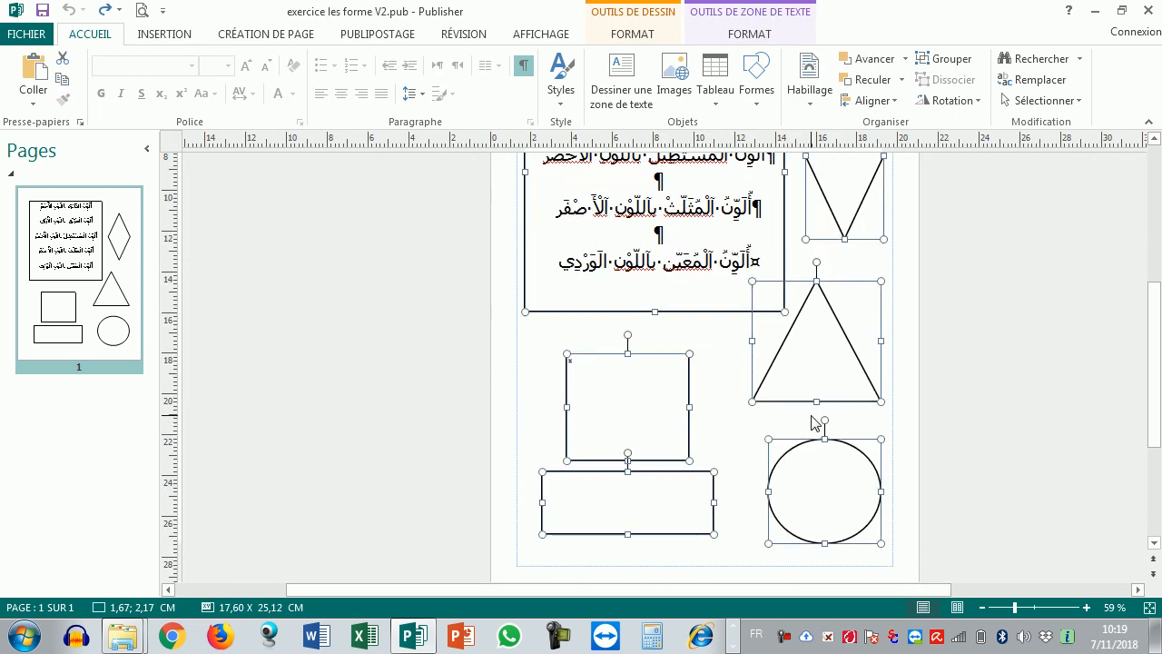
scroll(813, 422, up, 2)
scroll(812, 422, up, 3)
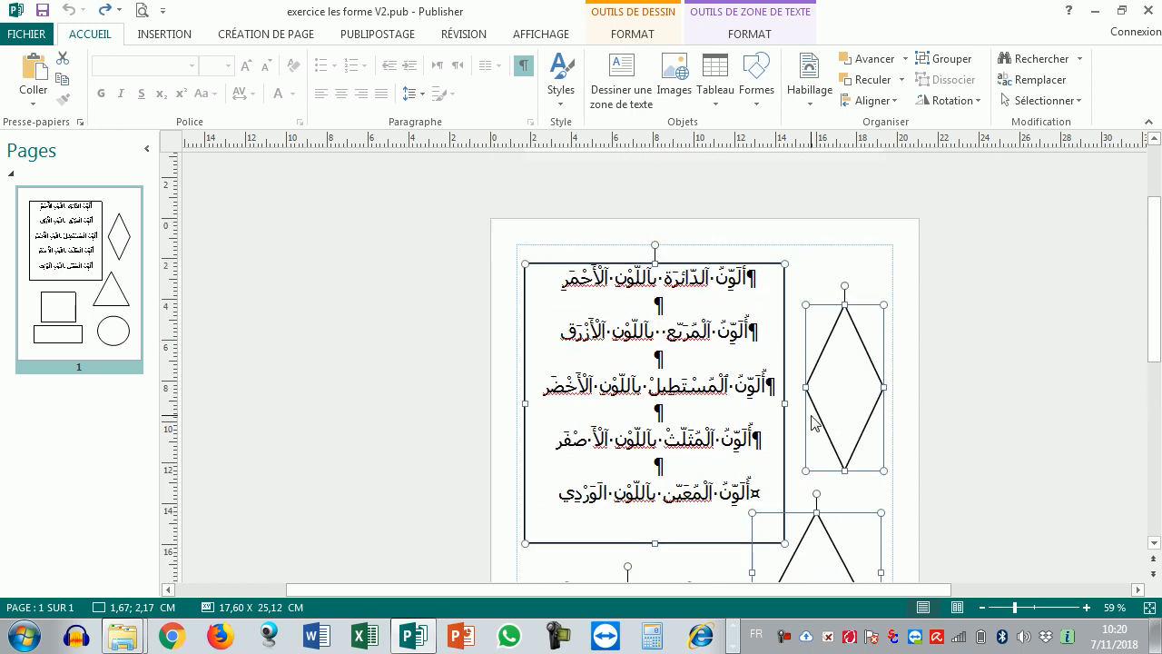
scroll(789, 400, down, 2)
scroll(789, 400, up, 5)
scroll(789, 400, up, 5)
Change the font of all the text in the instruction box to Arial
click(572, 352)
scroll(545, 356, up, 2)
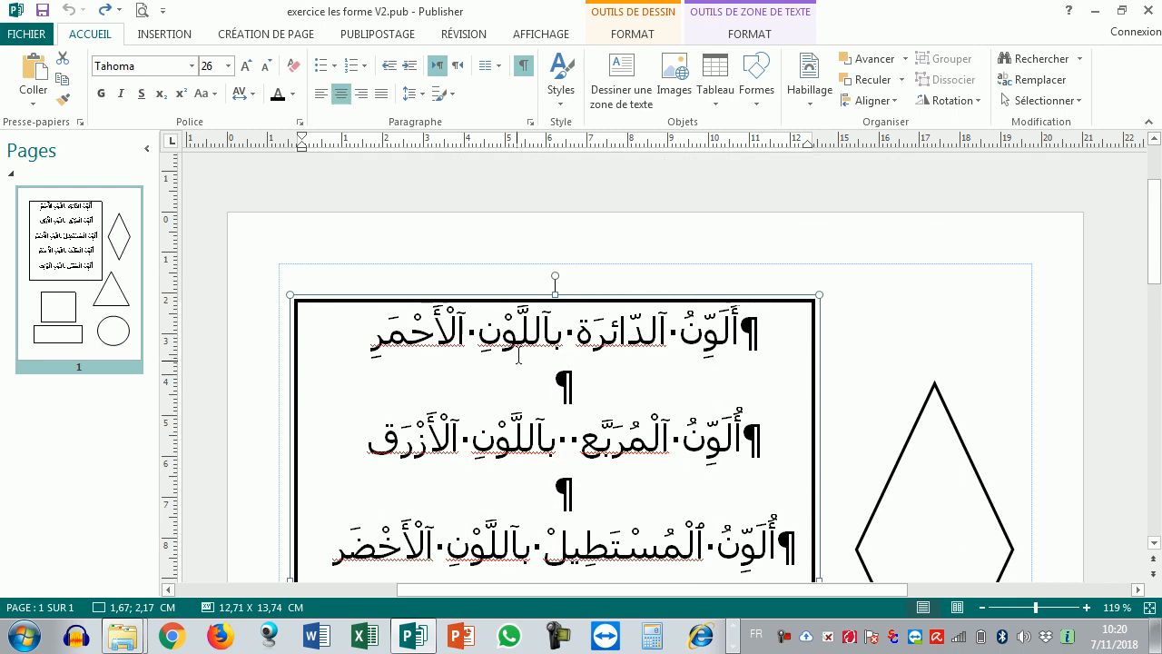
scroll(507, 345, down, 1)
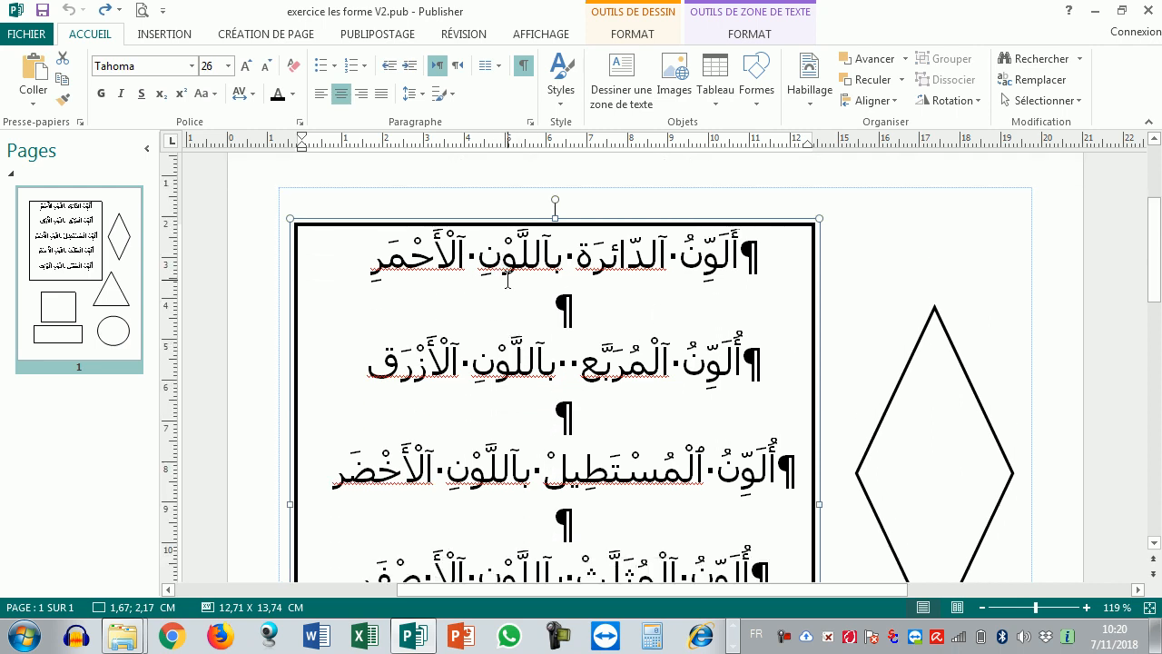
key(ctrl+a)
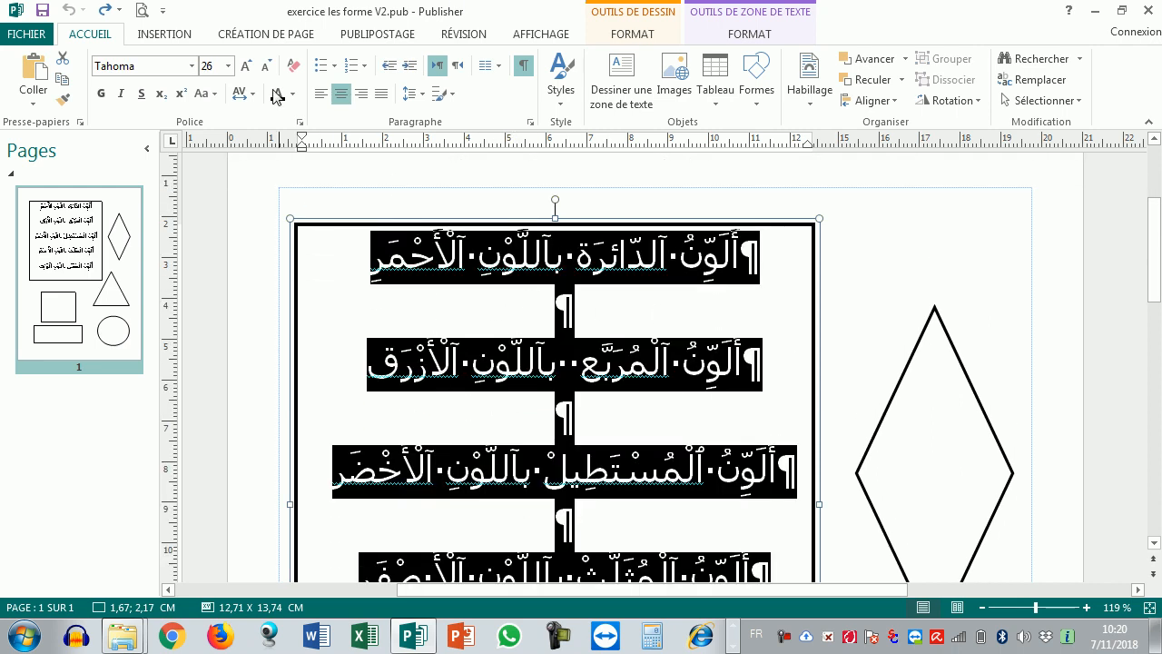
click(192, 66)
text(Arai)
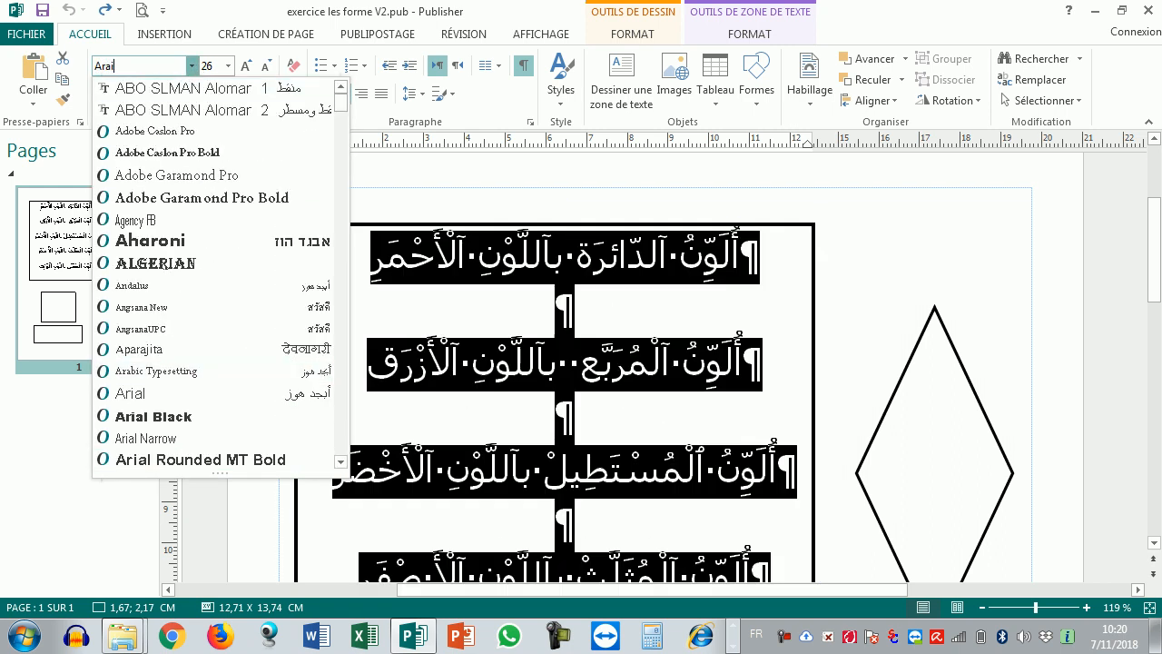
text(ial)
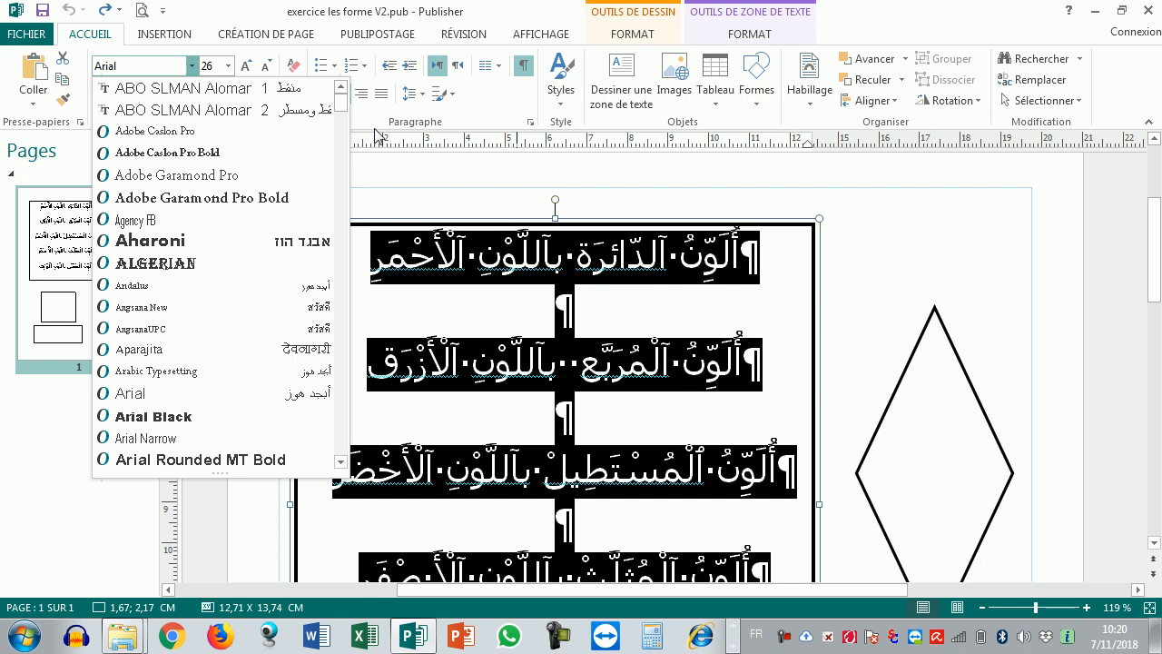
key(Return)
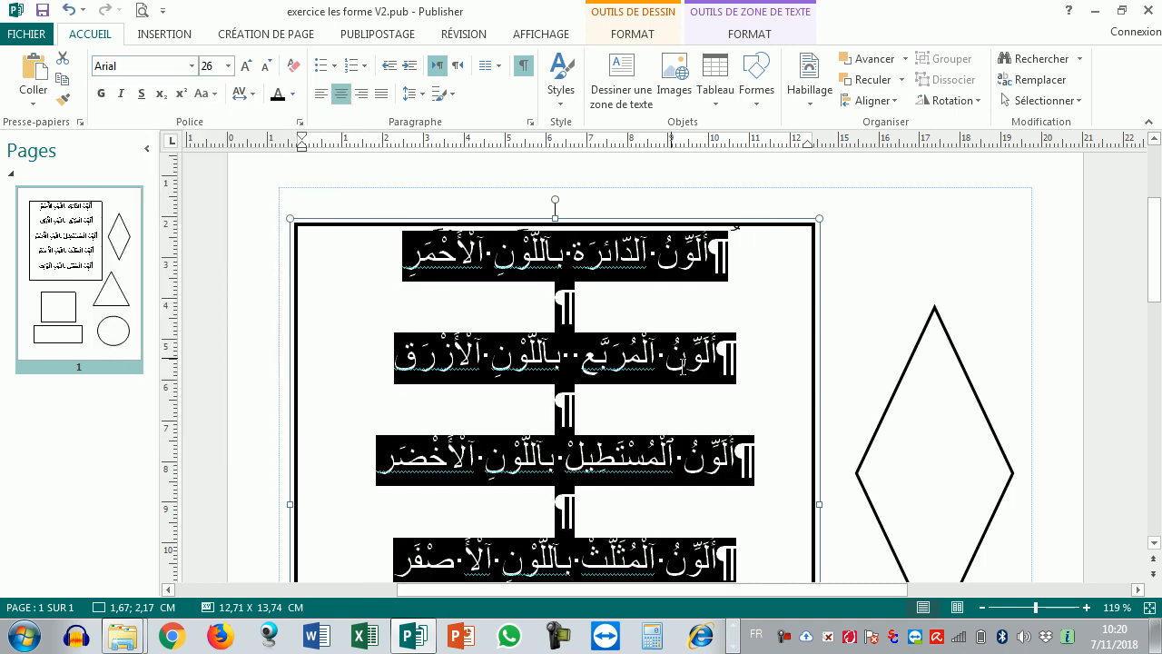
Try font sizes 36 and 28 on the instruction text to see which fits the box
scroll(667, 361, down, 3)
scroll(682, 356, down, 1)
scroll(683, 356, up, 3)
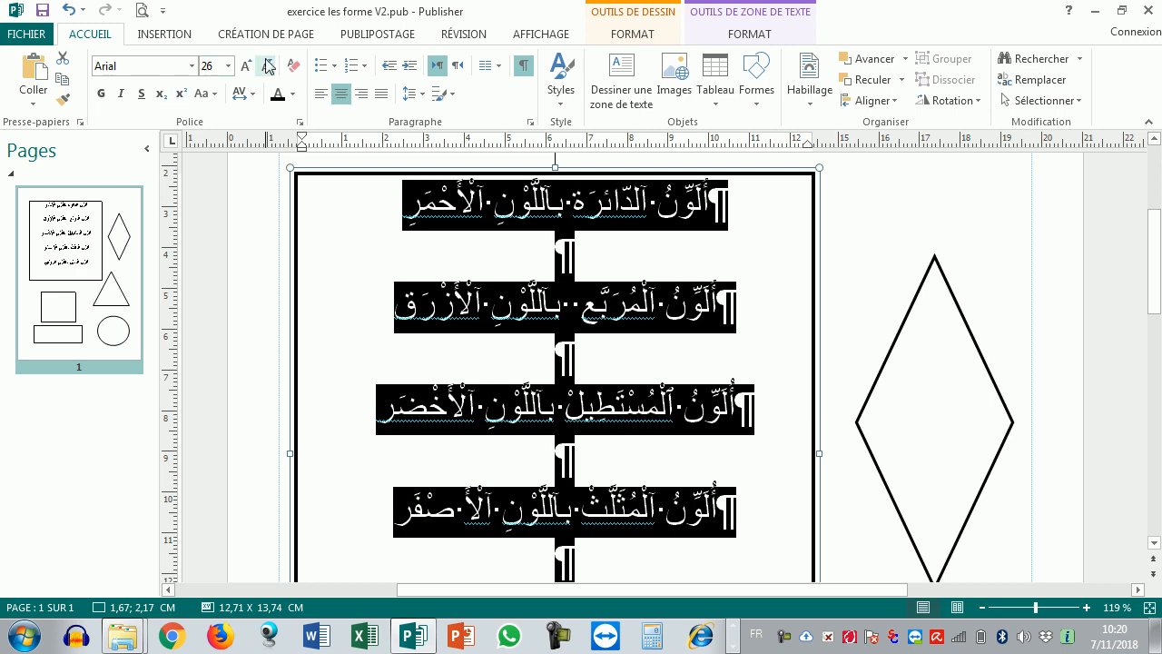
click(244, 67)
click(244, 67)
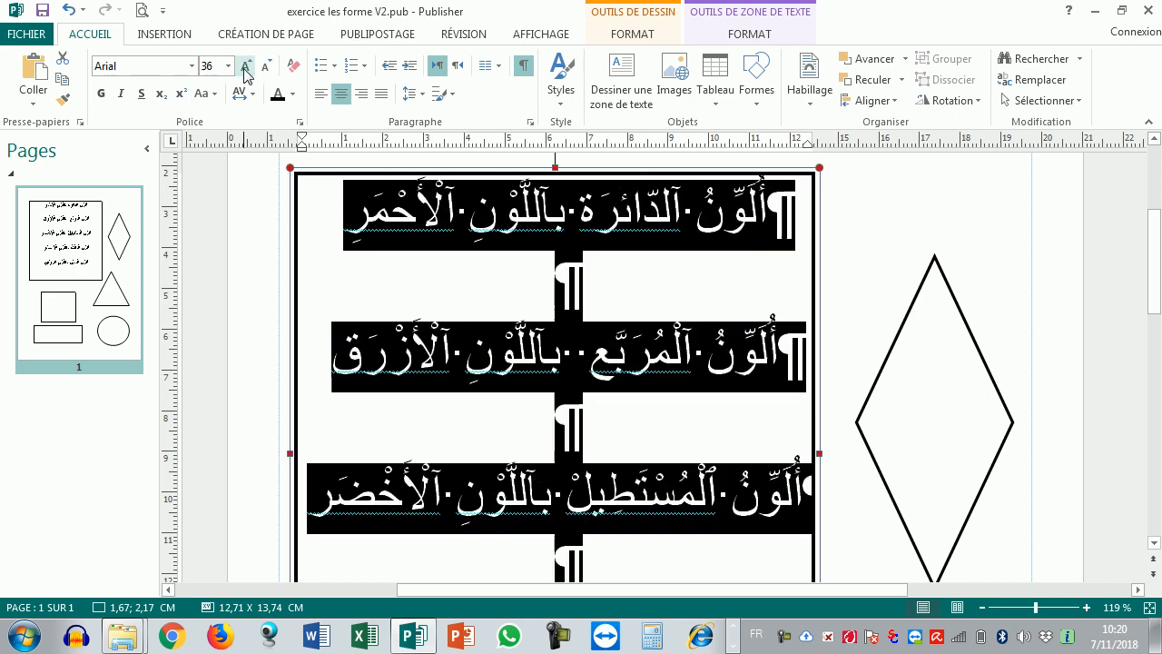
scroll(762, 440, down, 3)
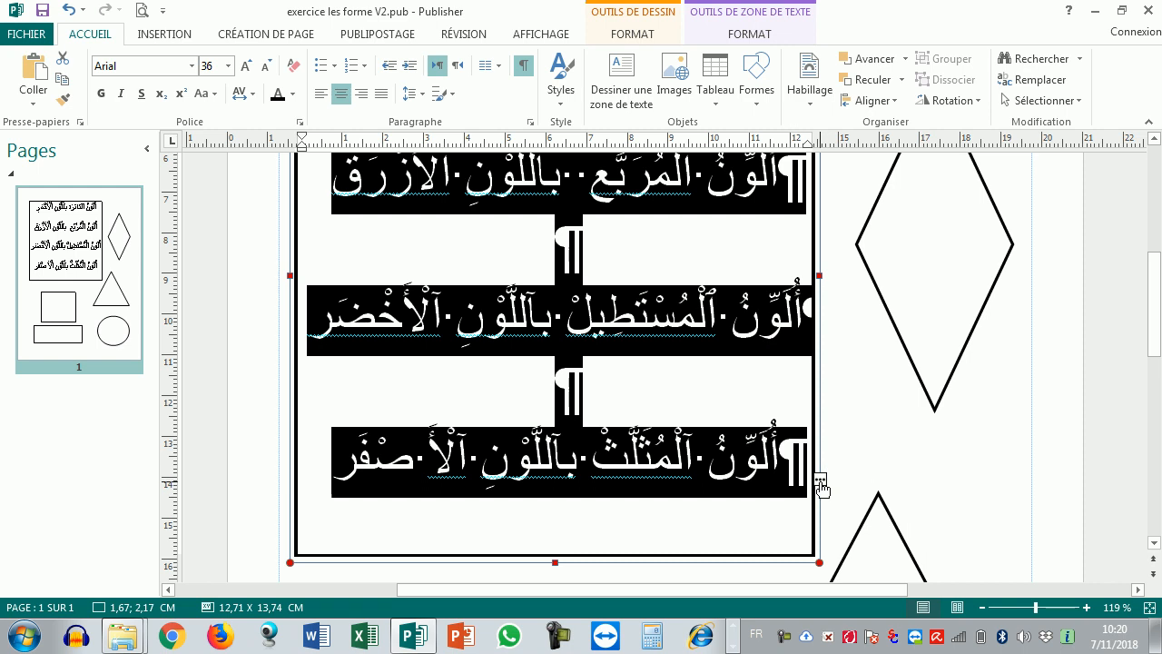
click(266, 66)
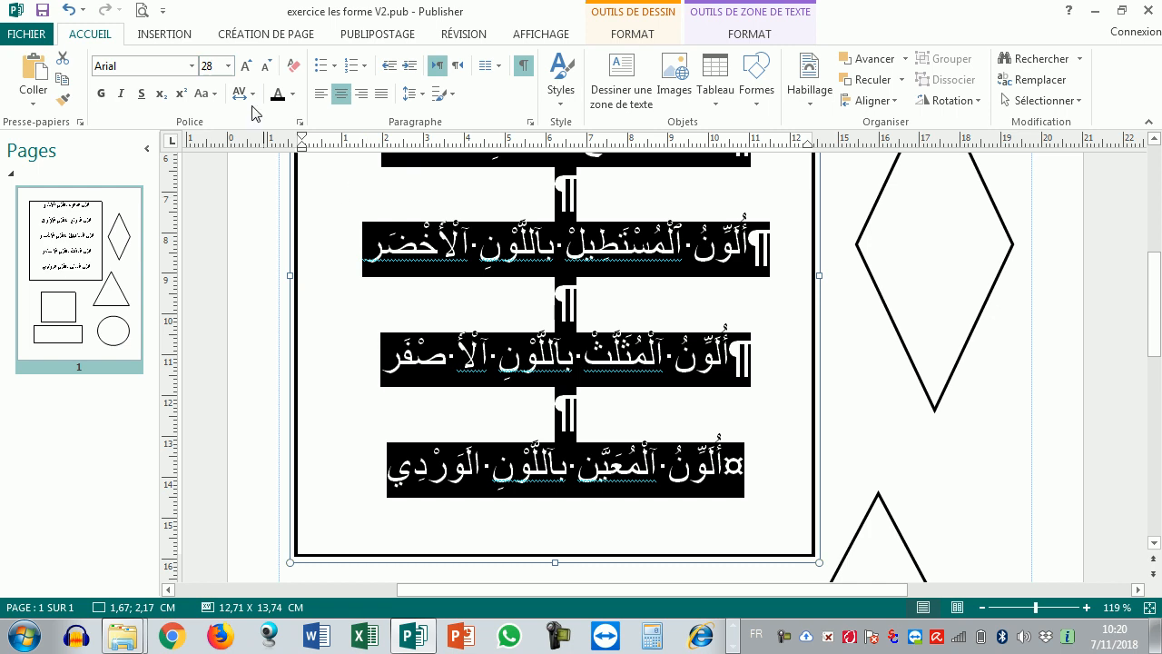
click(213, 69)
click(244, 68)
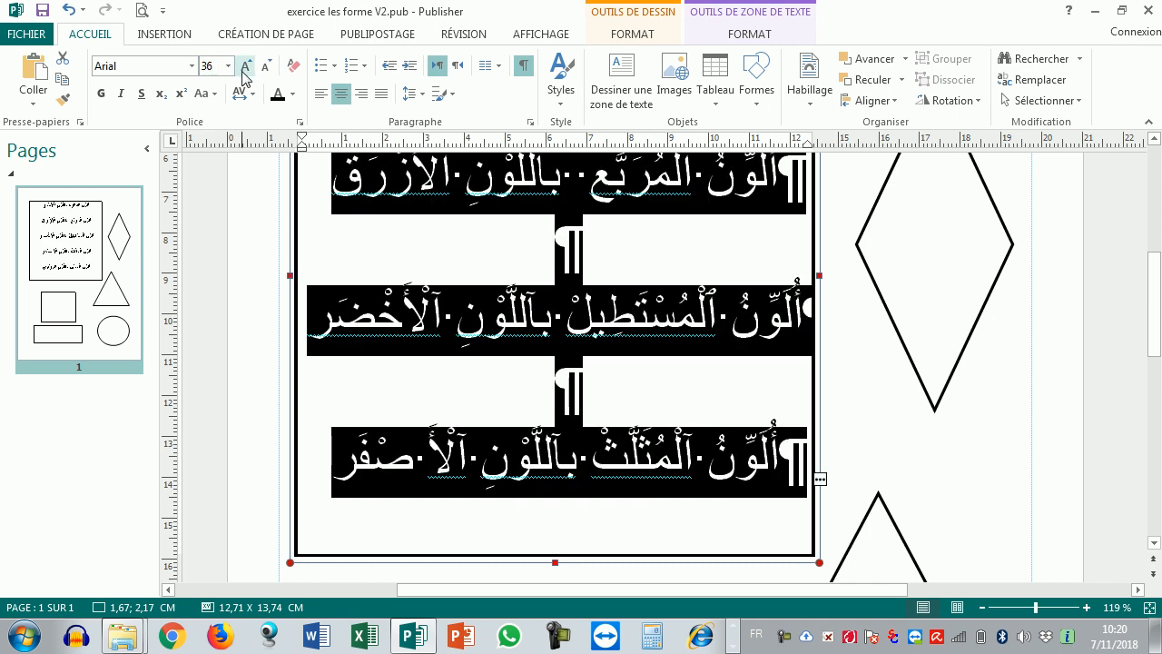
Set the instruction text to font size 30 and make it bold
click(224, 65)
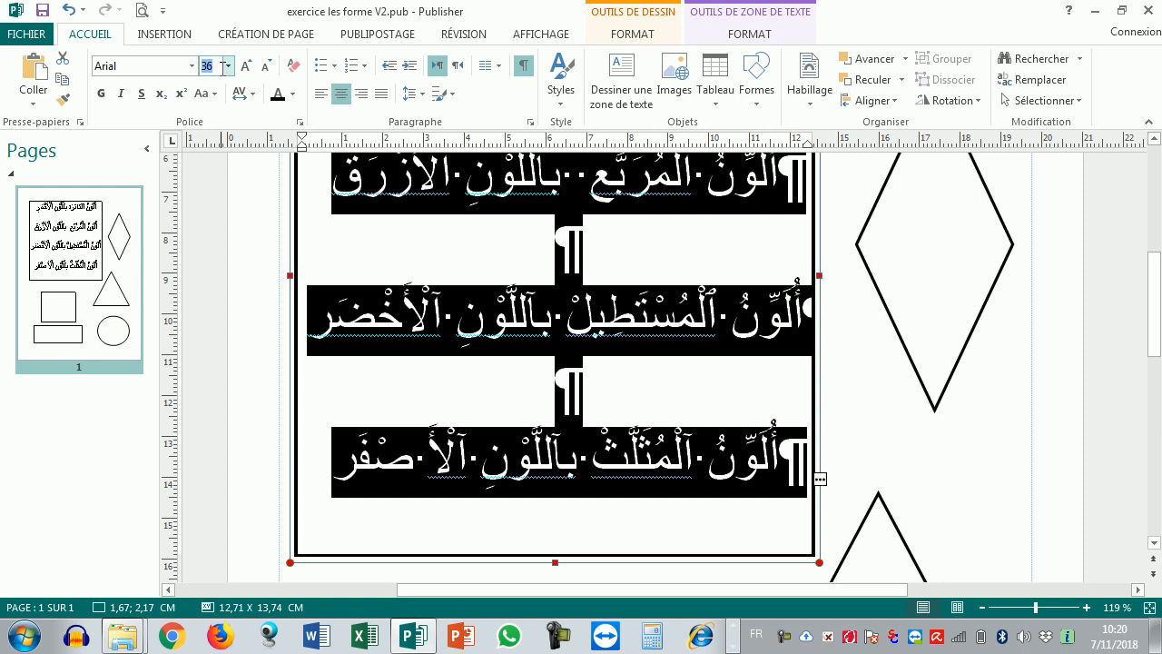
text(30)
key(Return)
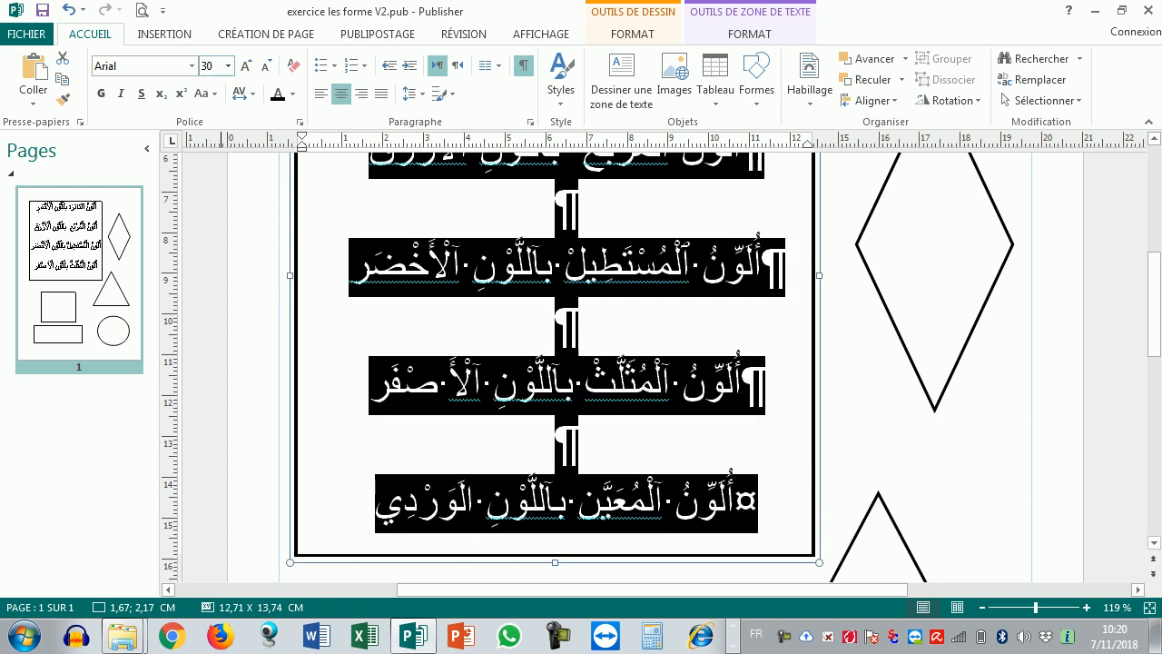
scroll(284, 260, up, 5)
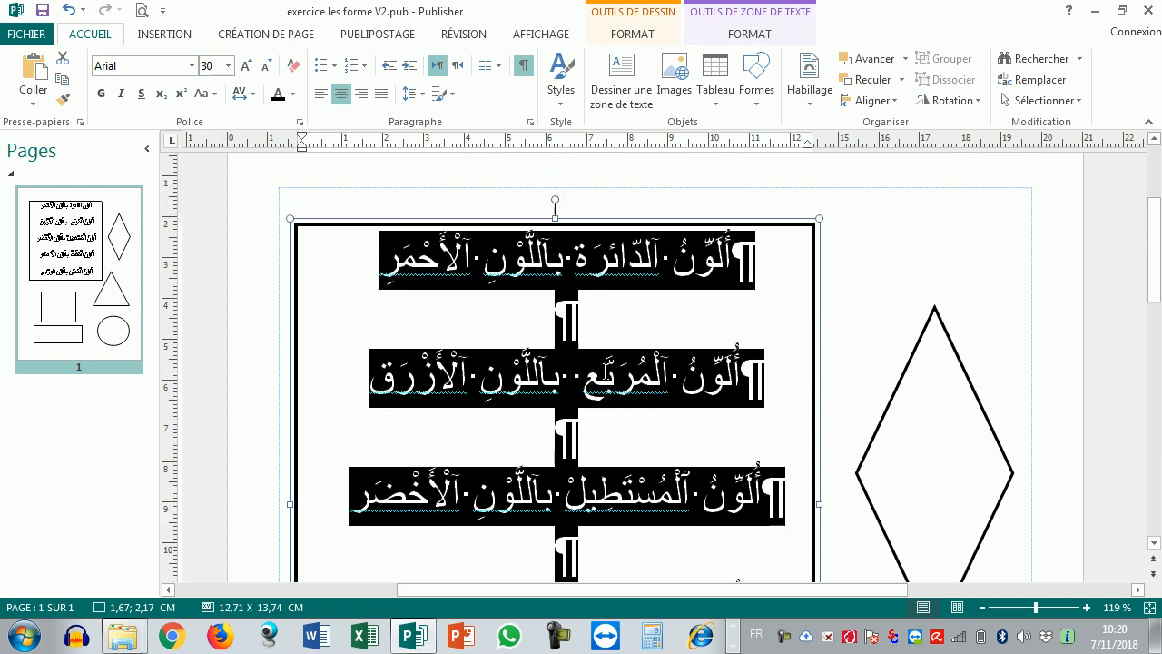
click(102, 94)
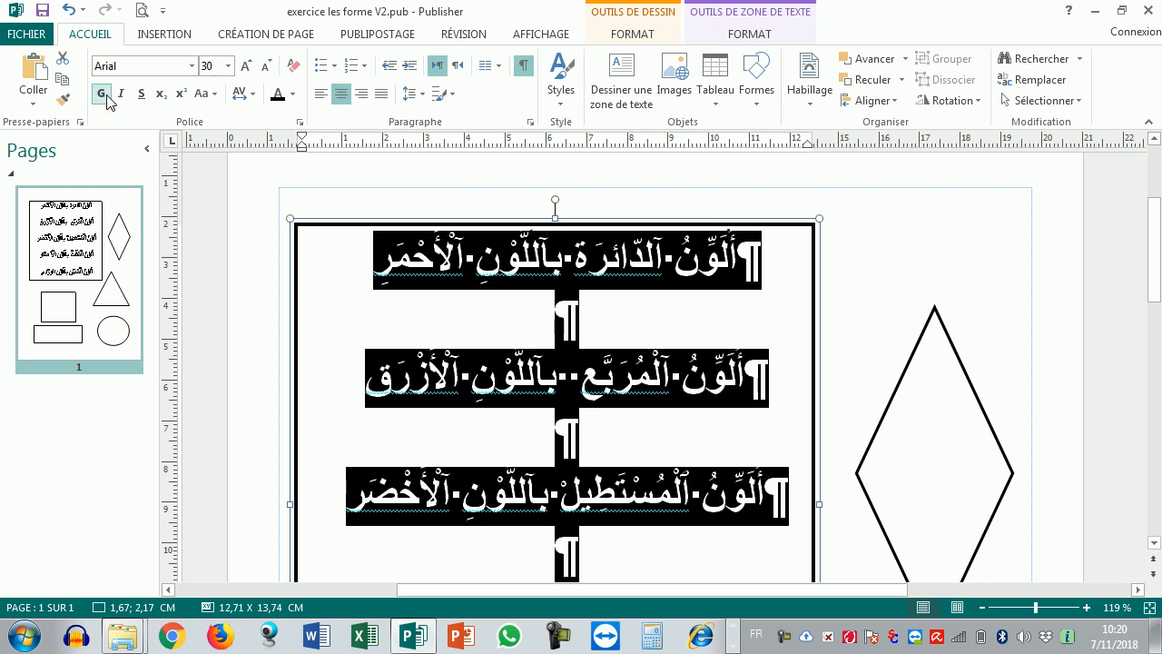
click(949, 265)
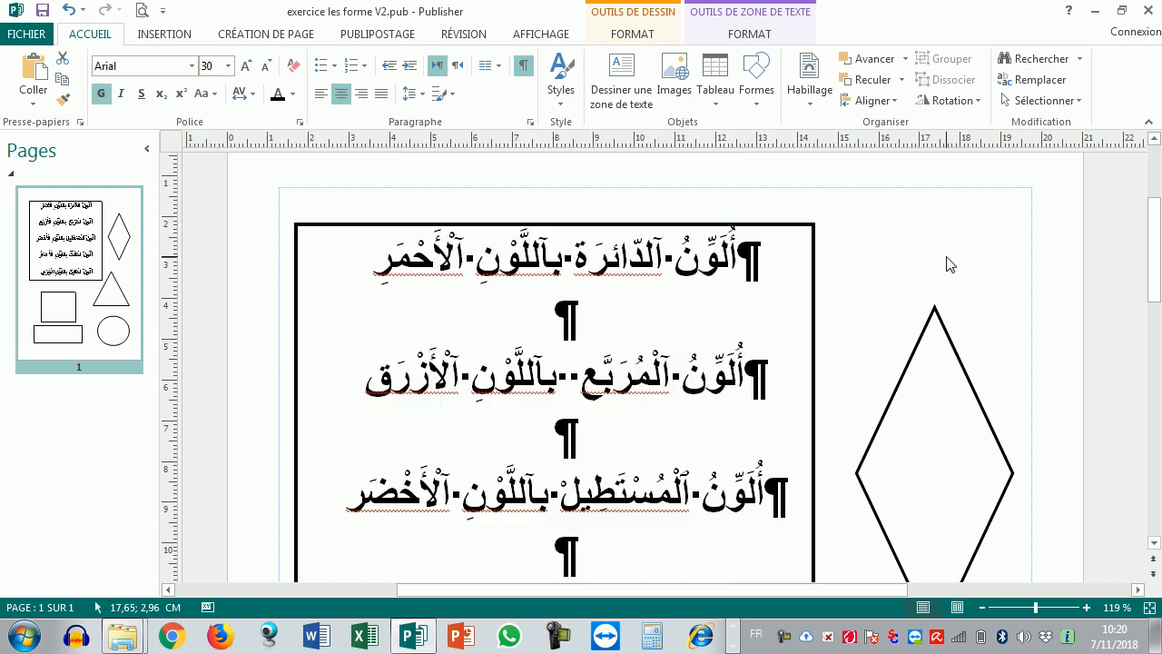
Hide the formatting marks to check the instruction lines, and show them again
click(526, 68)
click(527, 68)
click(526, 68)
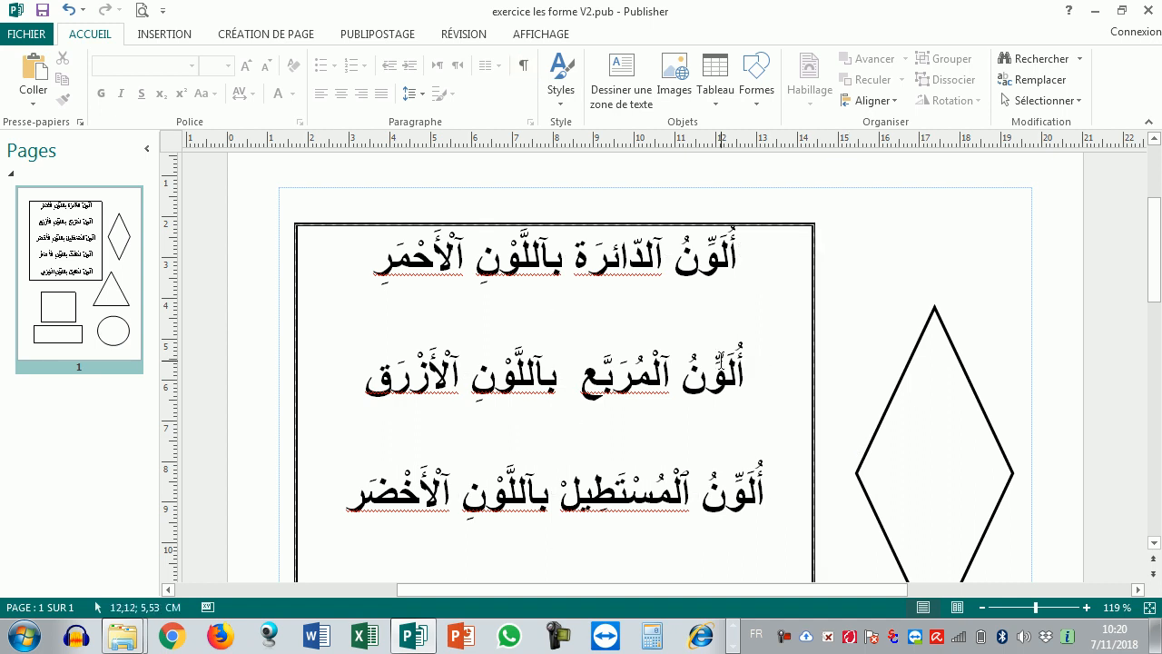
scroll(723, 367, up, 3)
scroll(724, 366, up, 3)
scroll(681, 331, down, 5)
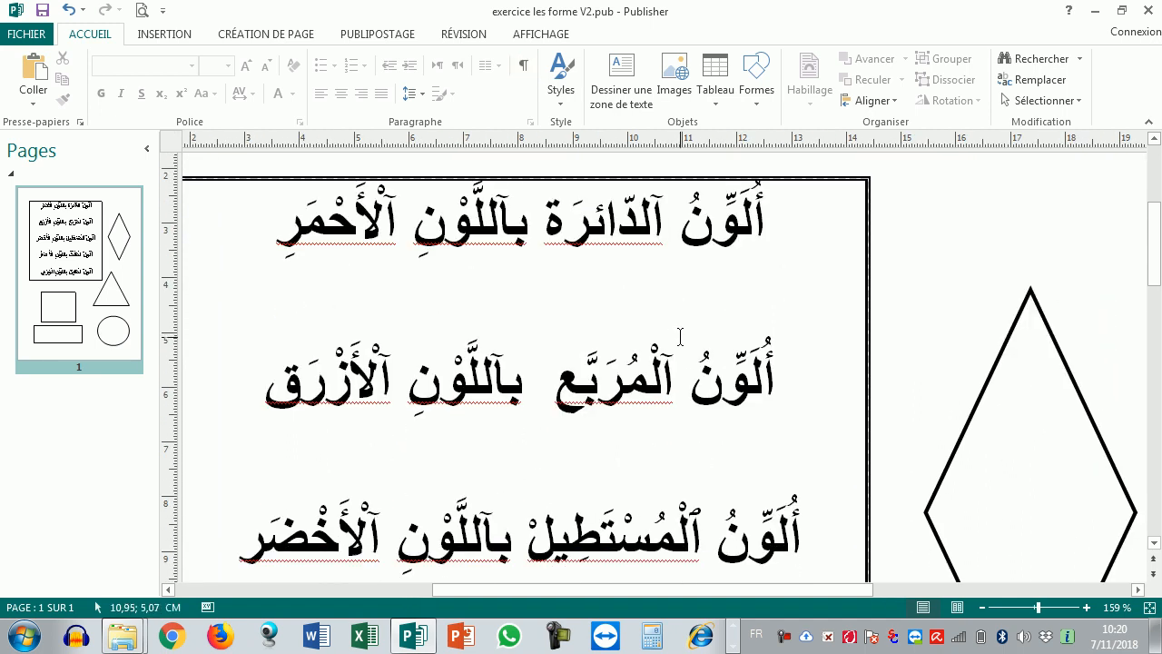
scroll(679, 328, down, 1)
scroll(664, 333, up, 2)
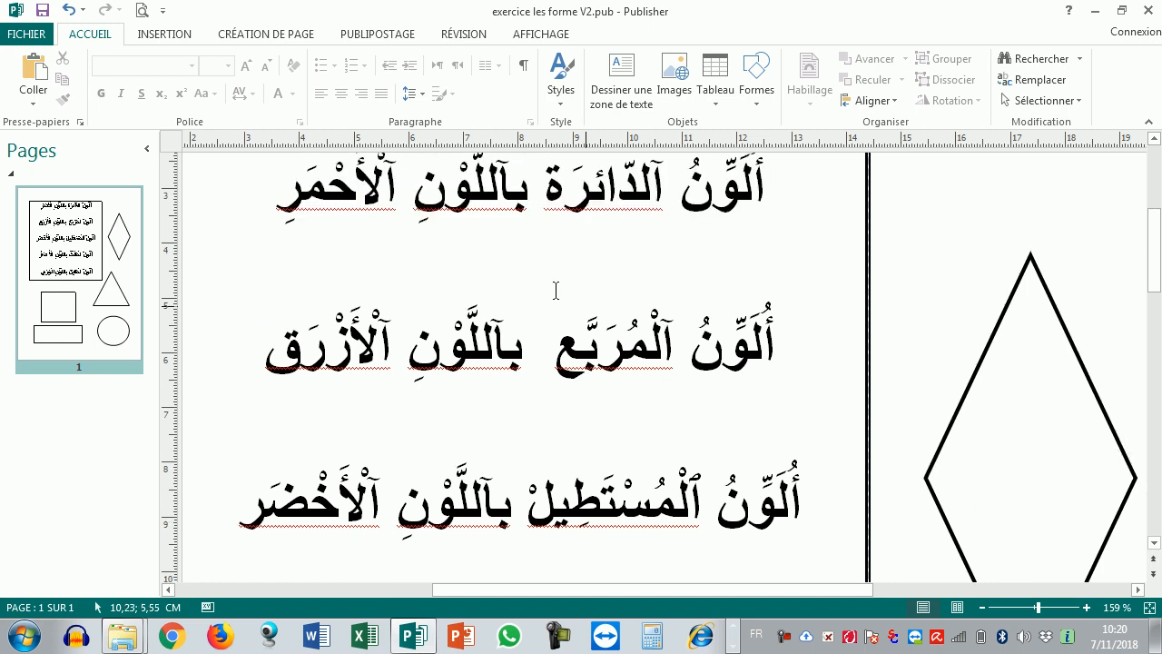
click(522, 66)
scroll(524, 236, up, 4)
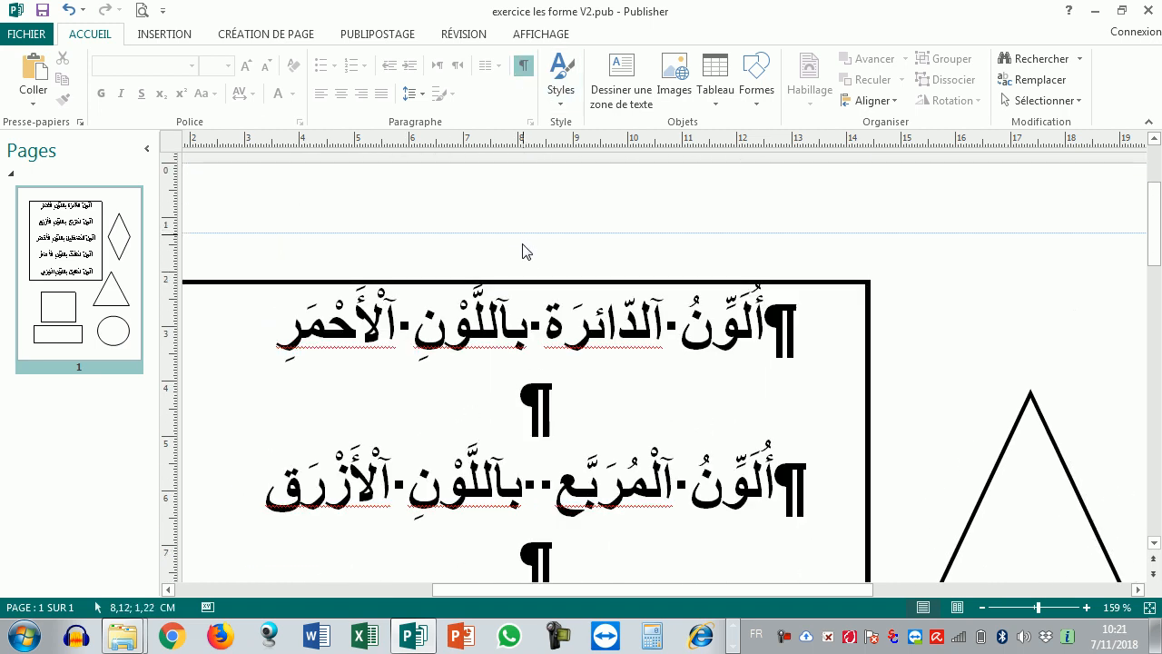
Set the spacing before the first instruction line's paragraph to 20 pt
drag(415, 305, 491, 308)
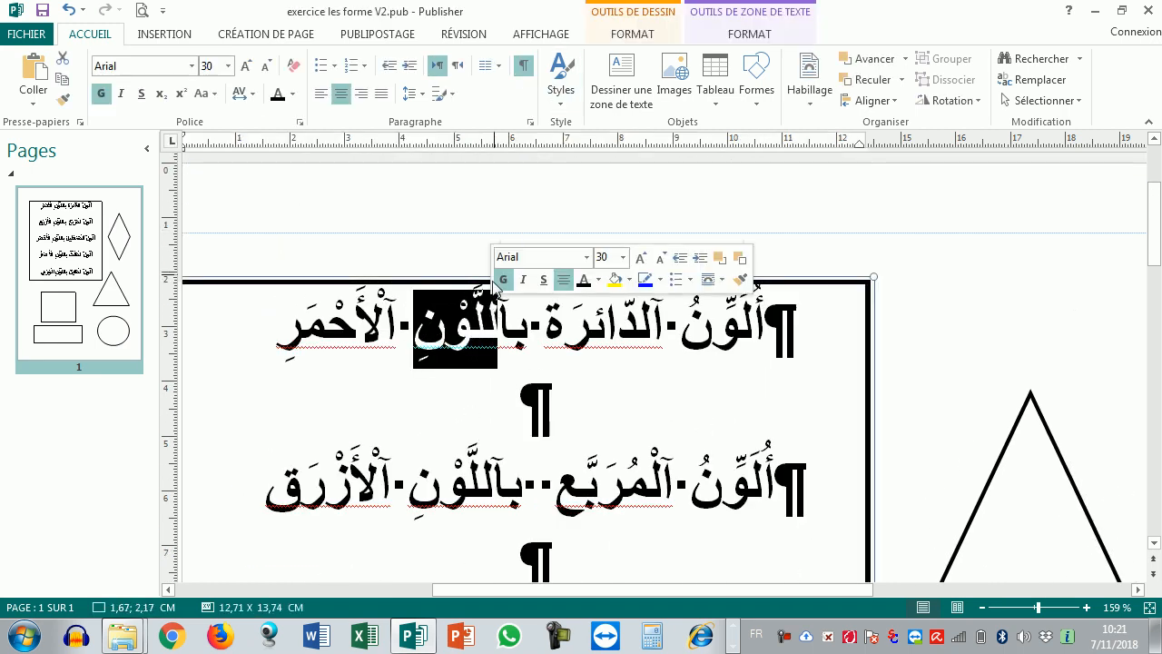
click(486, 332)
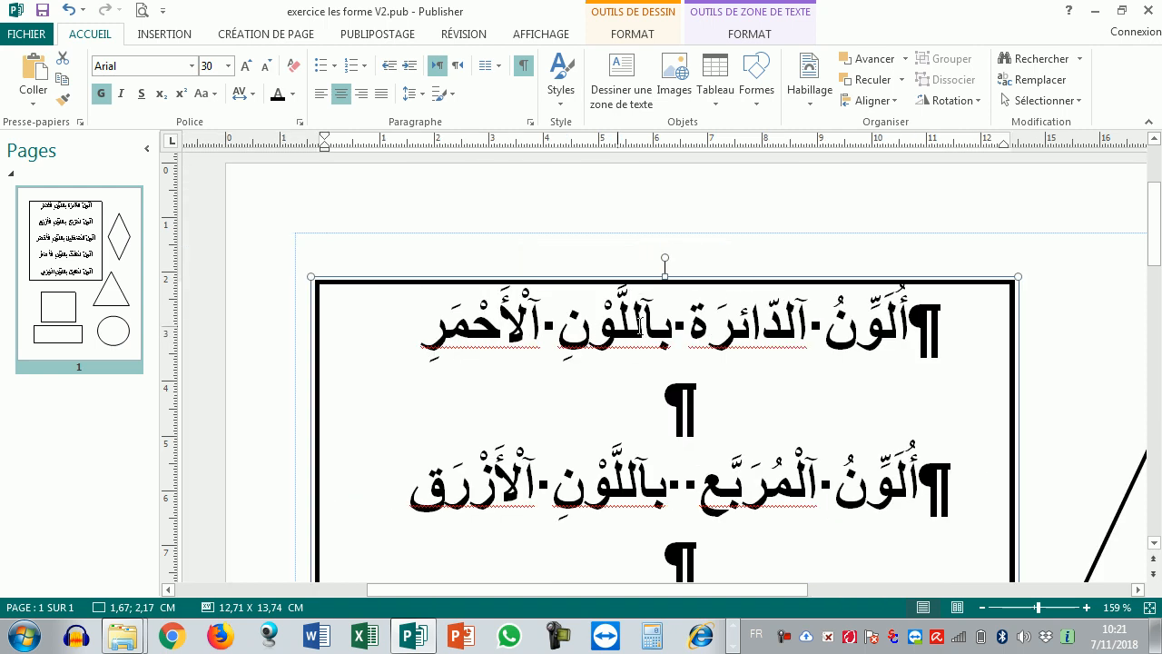
click(530, 121)
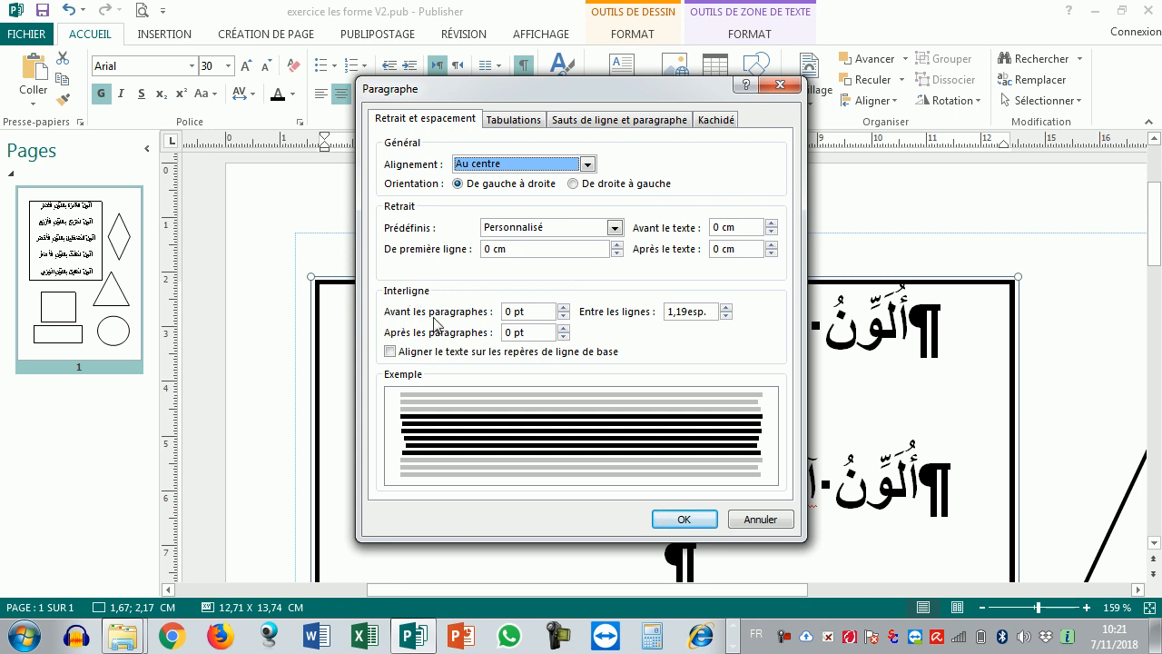
drag(531, 94, 213, 80)
click(243, 293)
click(243, 293)
click(243, 293)
click(243, 292)
click(243, 293)
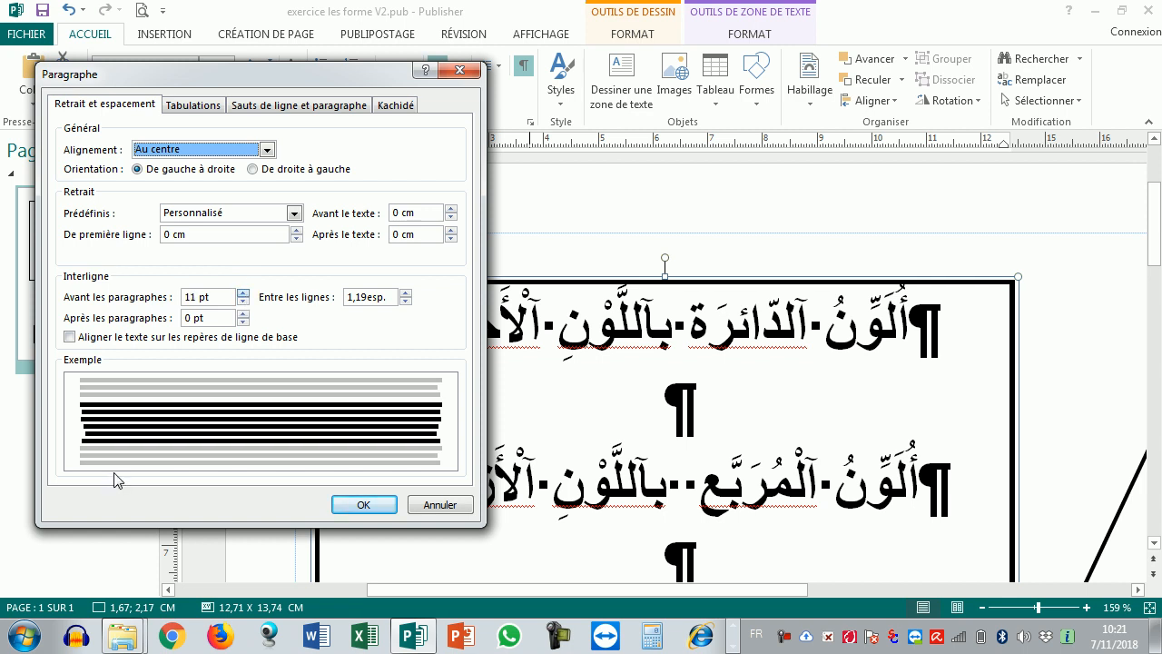
click(244, 293)
click(244, 292)
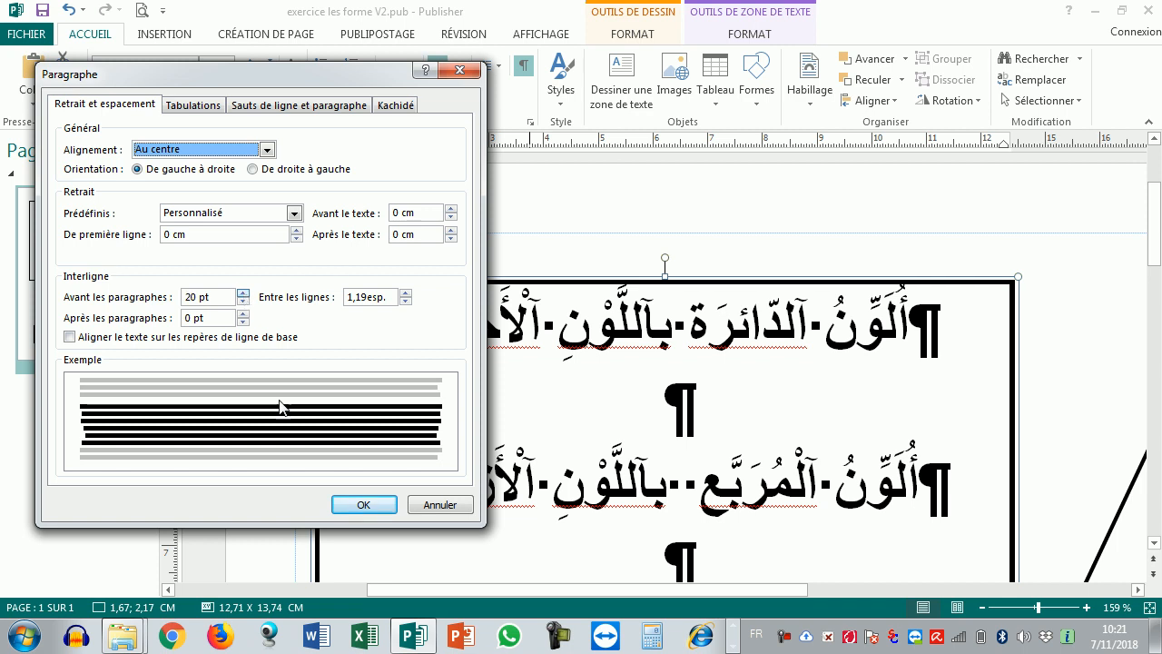
click(363, 504)
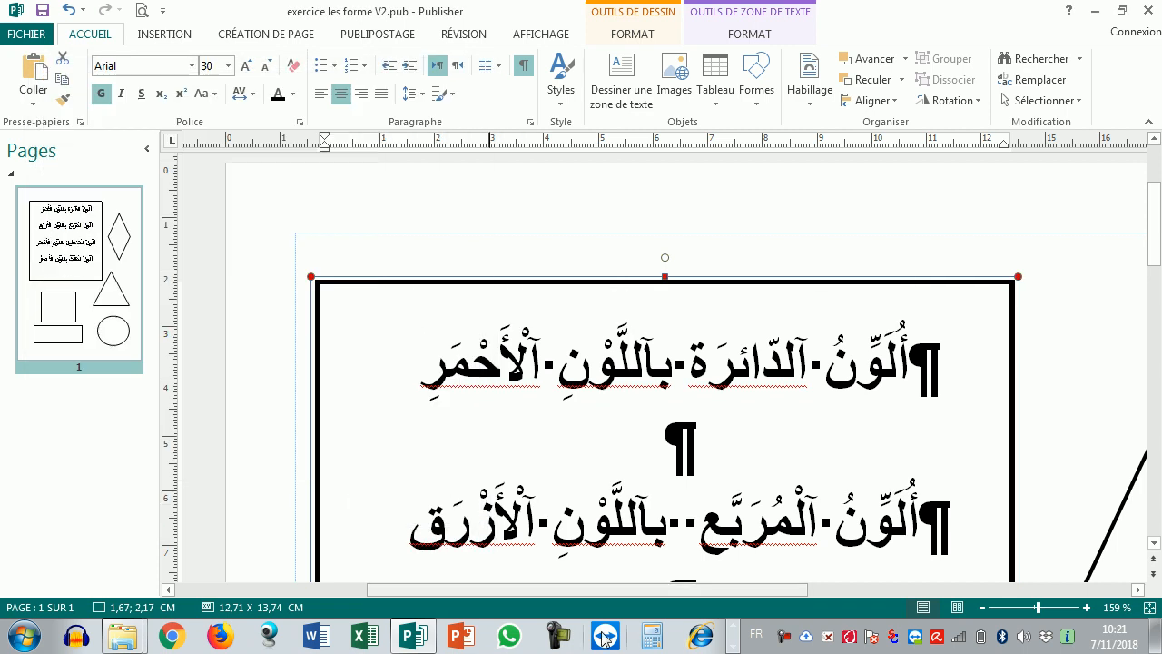
Reduce the spacing before the first instruction line's paragraph to 10 pt
drag(486, 354, 660, 361)
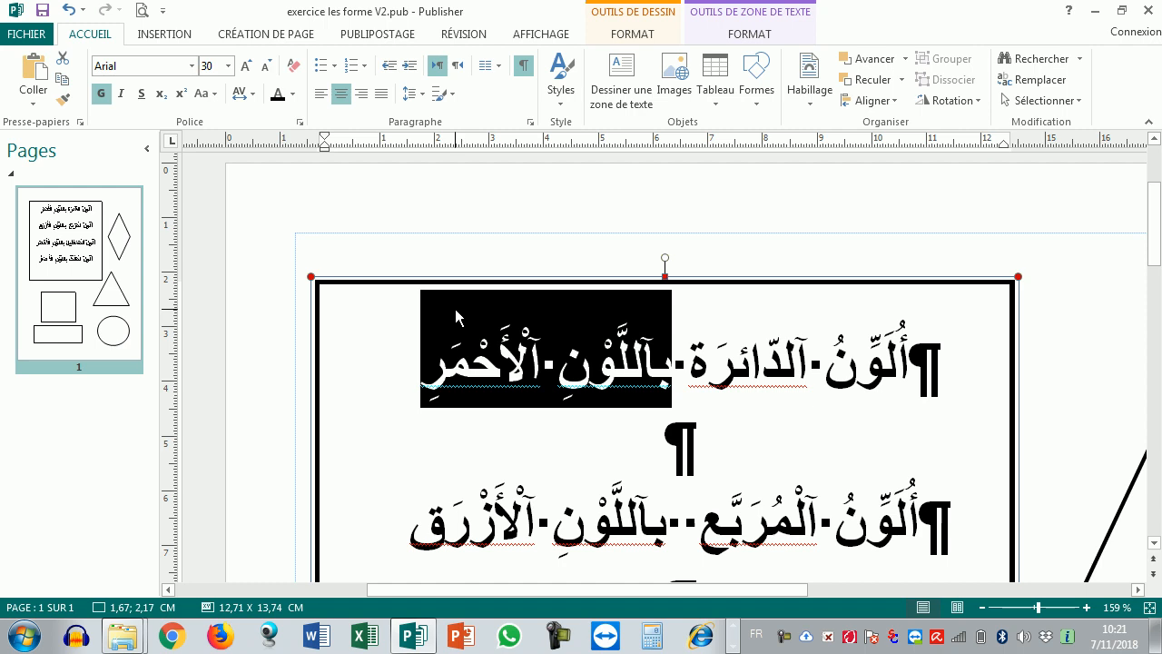
click(530, 124)
click(513, 311)
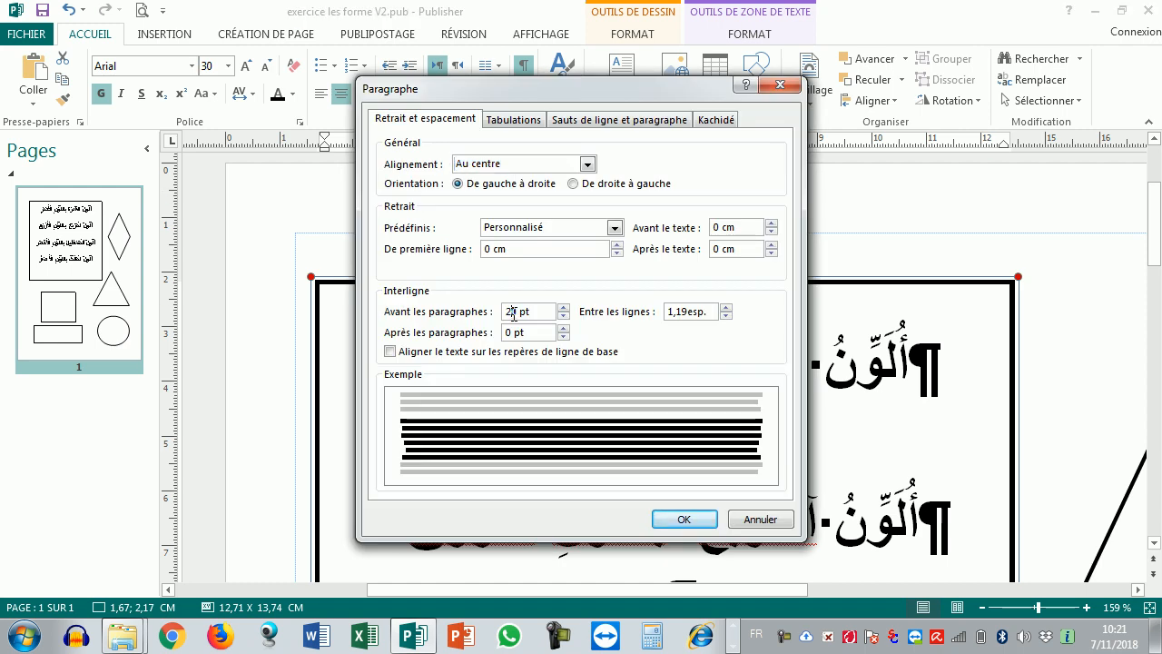
key(BackSpace)
text(1)
click(684, 518)
Try deleting the empty paragraph below the first instruction line, and undo the deletion
click(779, 400)
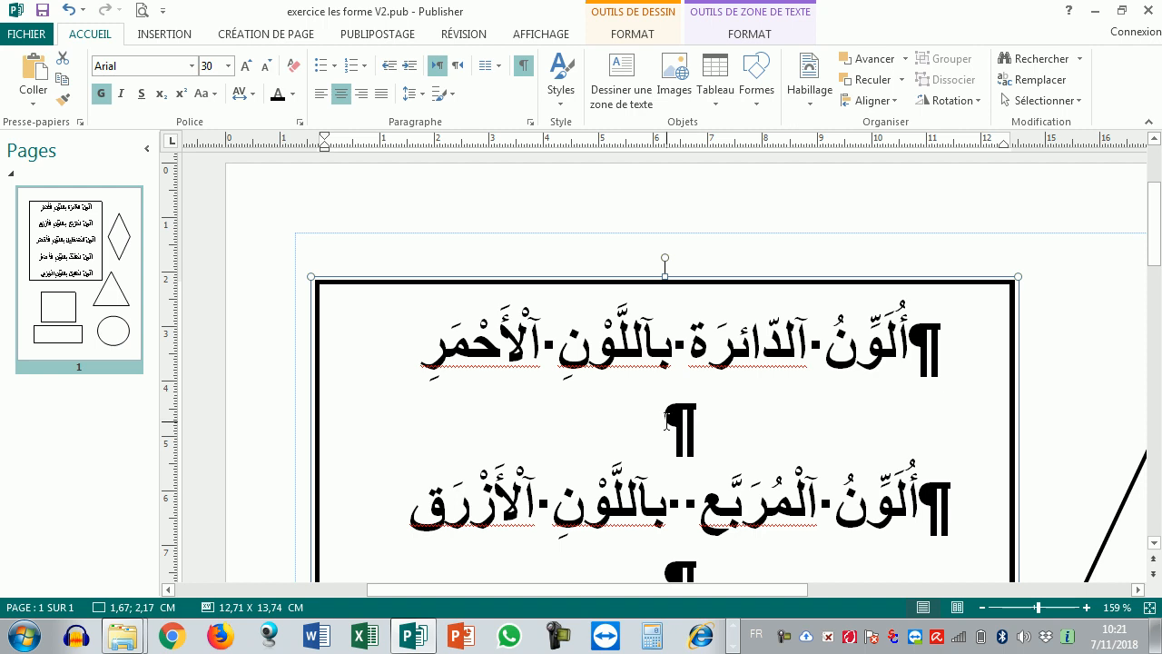
drag(667, 420, 697, 426)
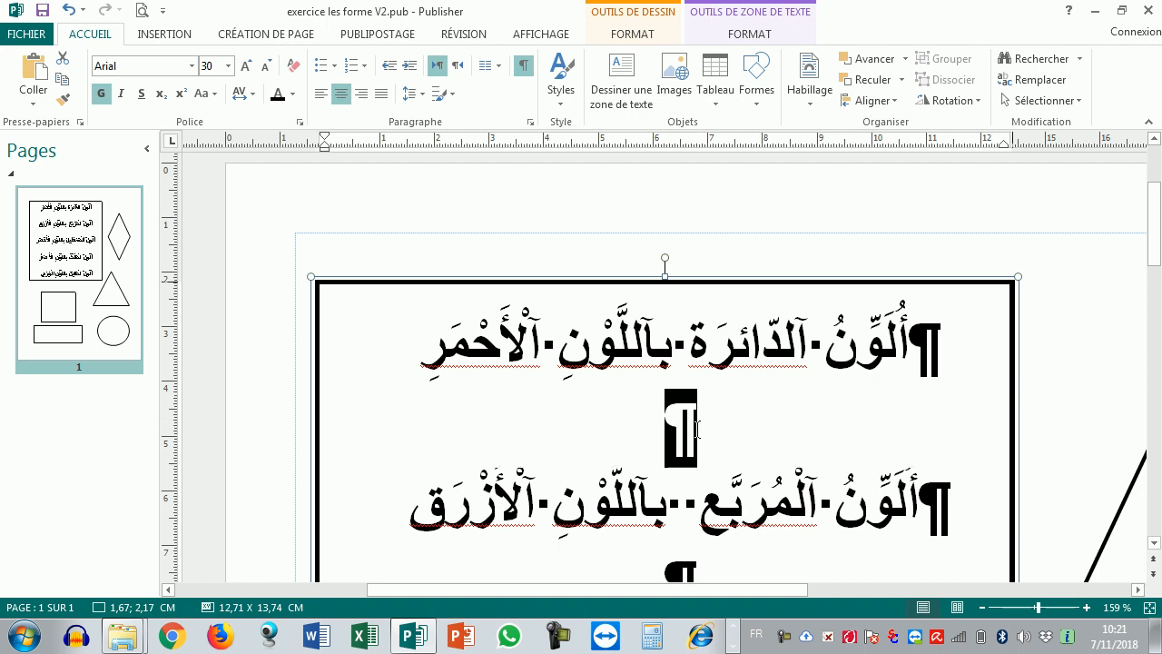
key(Delete)
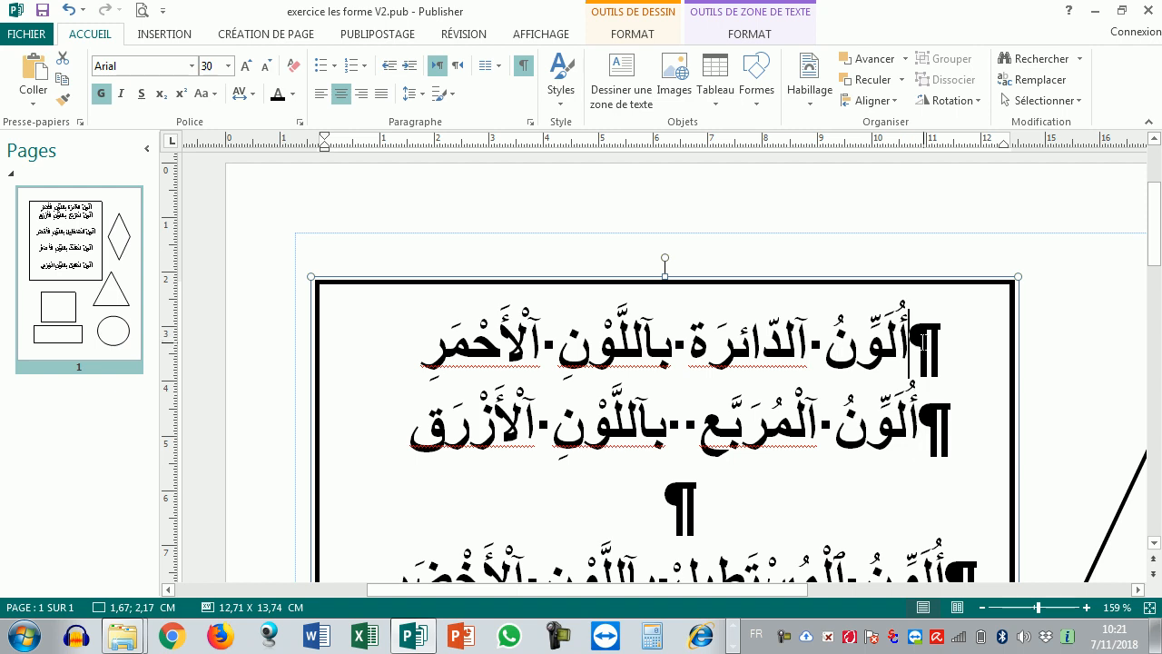
key(ctrl+z)
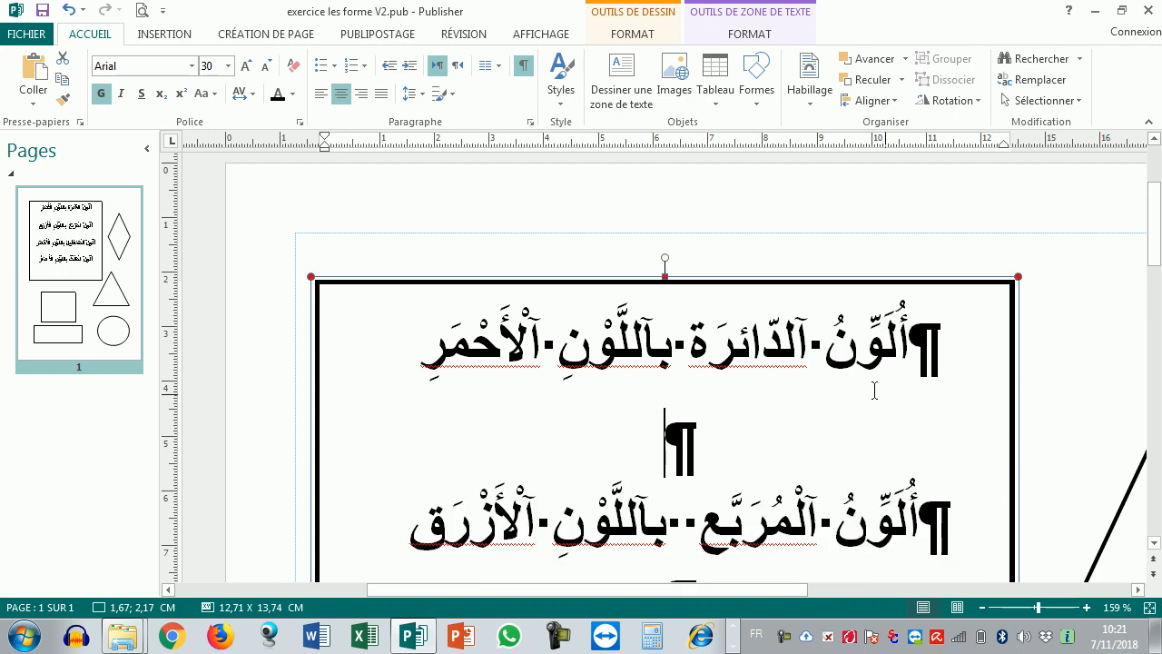
Delete the empty paragraphs below the first and second instruction lines
double_click(768, 346)
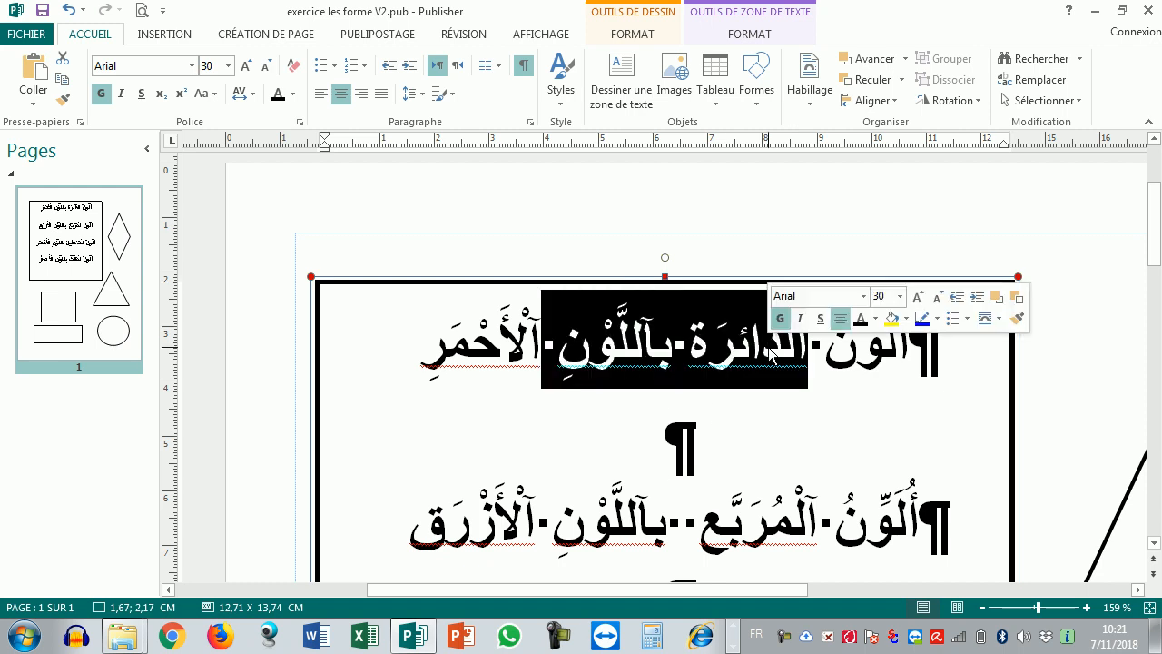
double_click(703, 438)
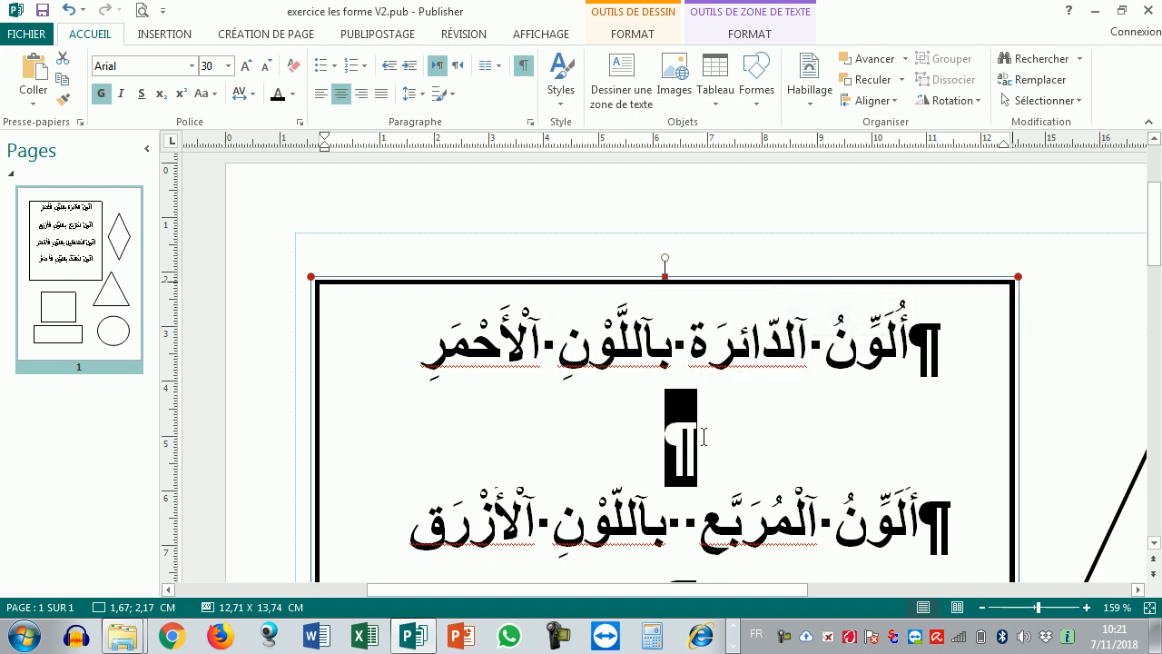
key(Delete)
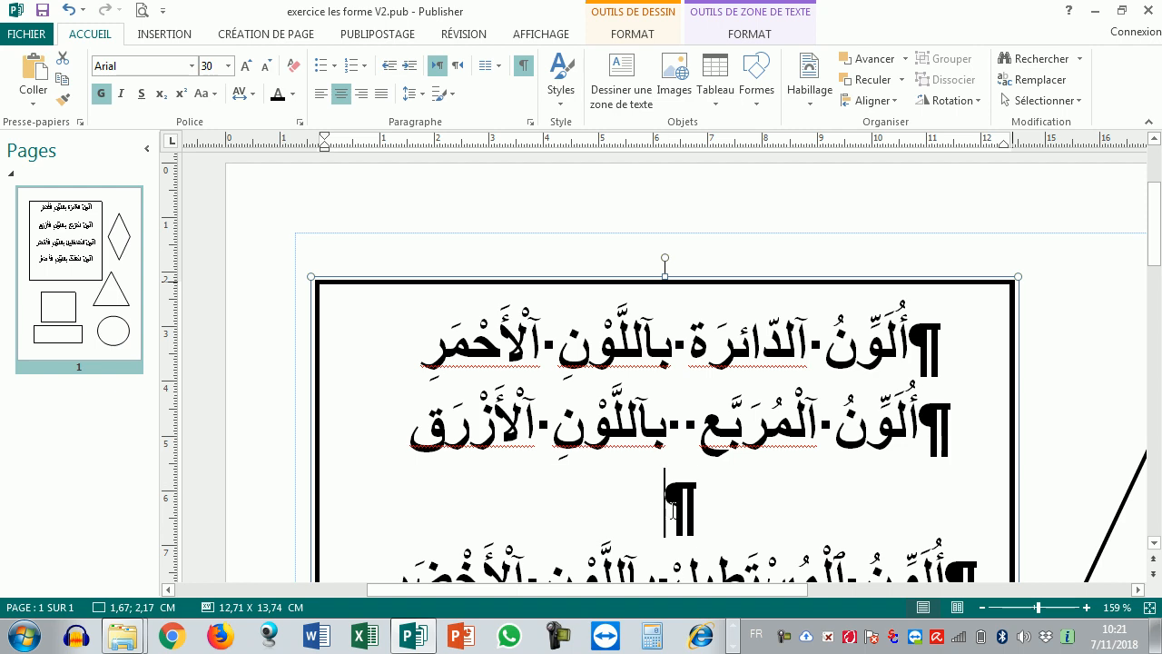
double_click(688, 509)
key(Delete)
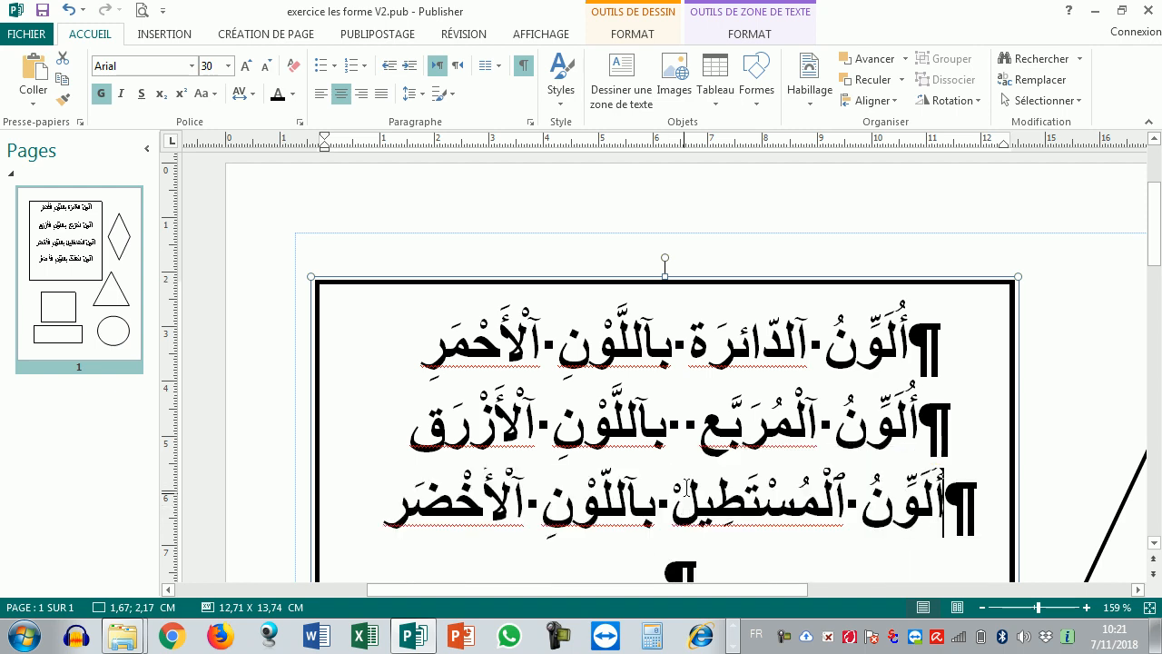
Remove the extra spaces between the words in the second instruction line, toggling the formatting marks to check them
scroll(693, 402, down, 1)
drag(681, 390, 693, 391)
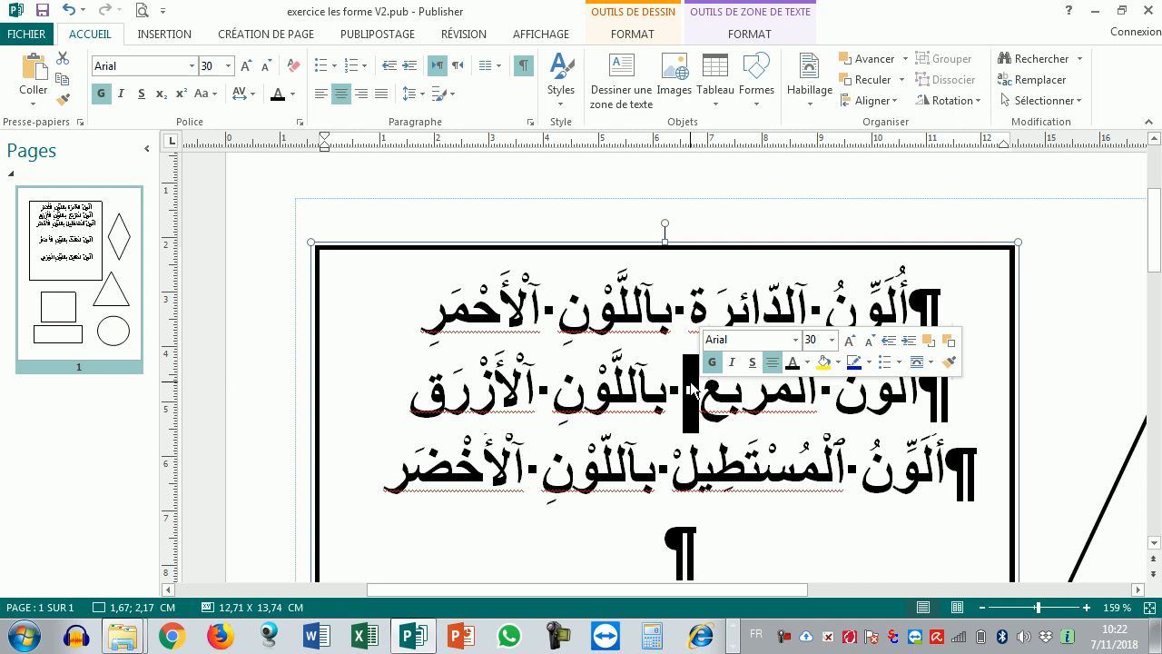
key(Delete)
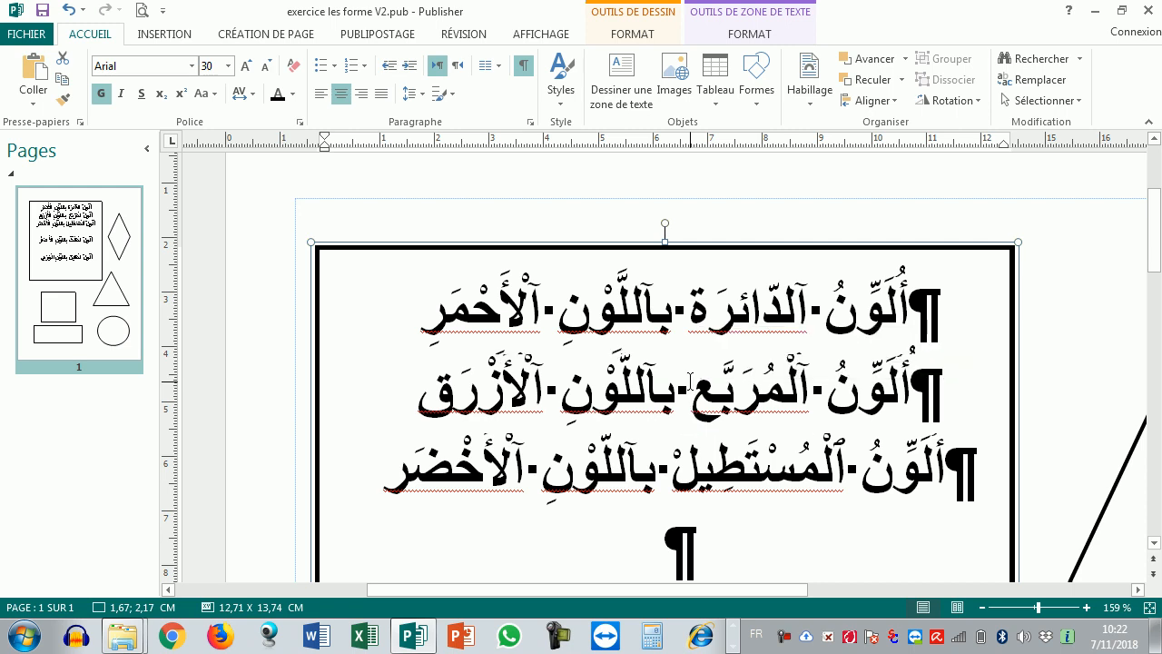
click(525, 66)
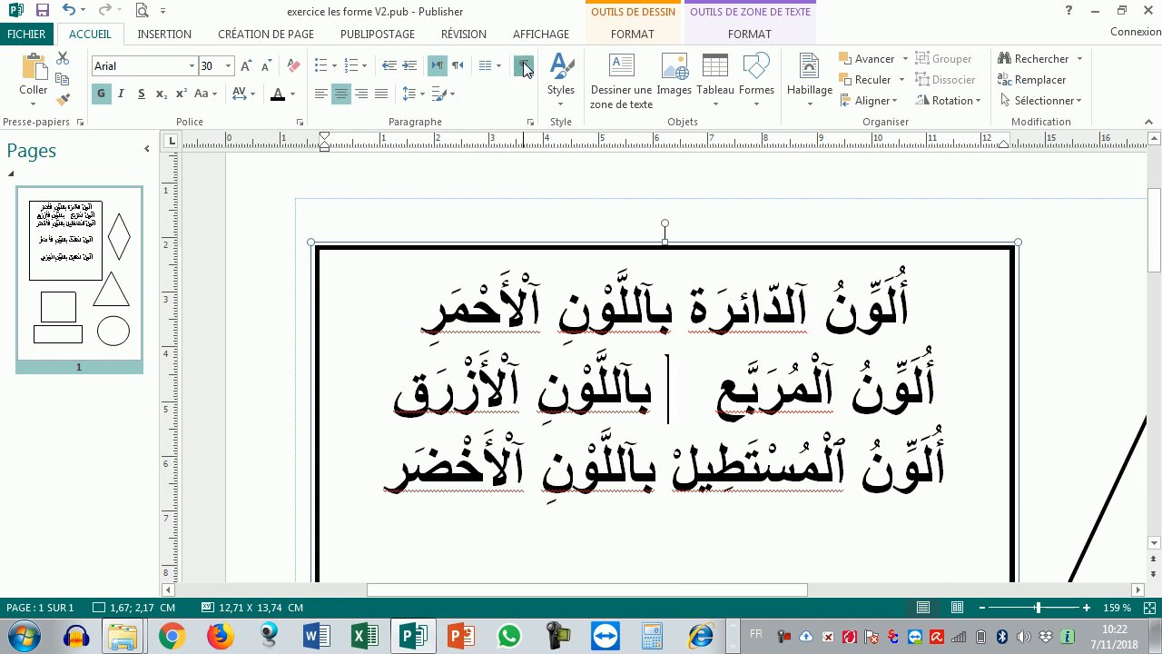
click(525, 67)
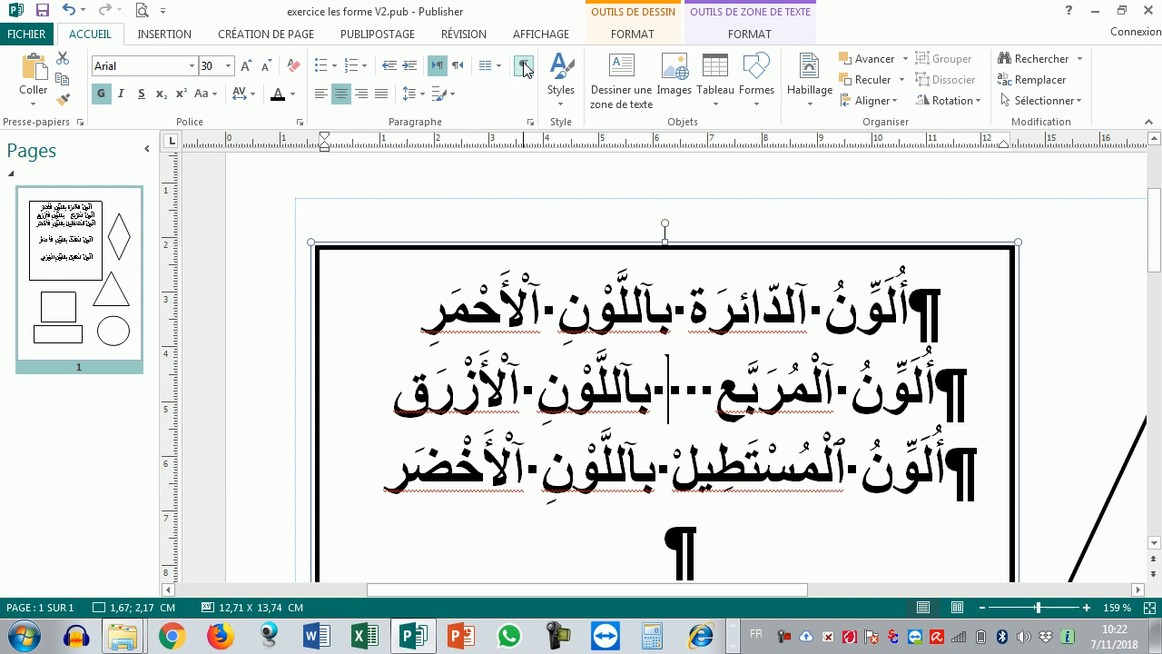
key(Delete)
key(Delete)
key(Delete)
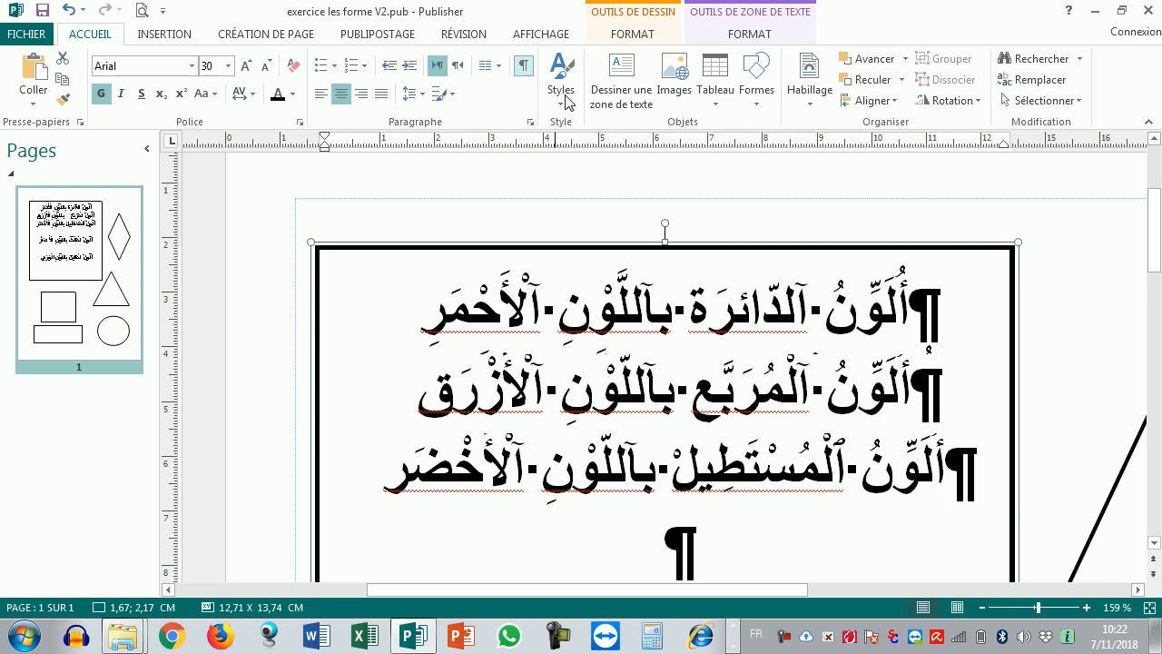
Delete the empty paragraphs below the third and fourth instruction lines
click(669, 476)
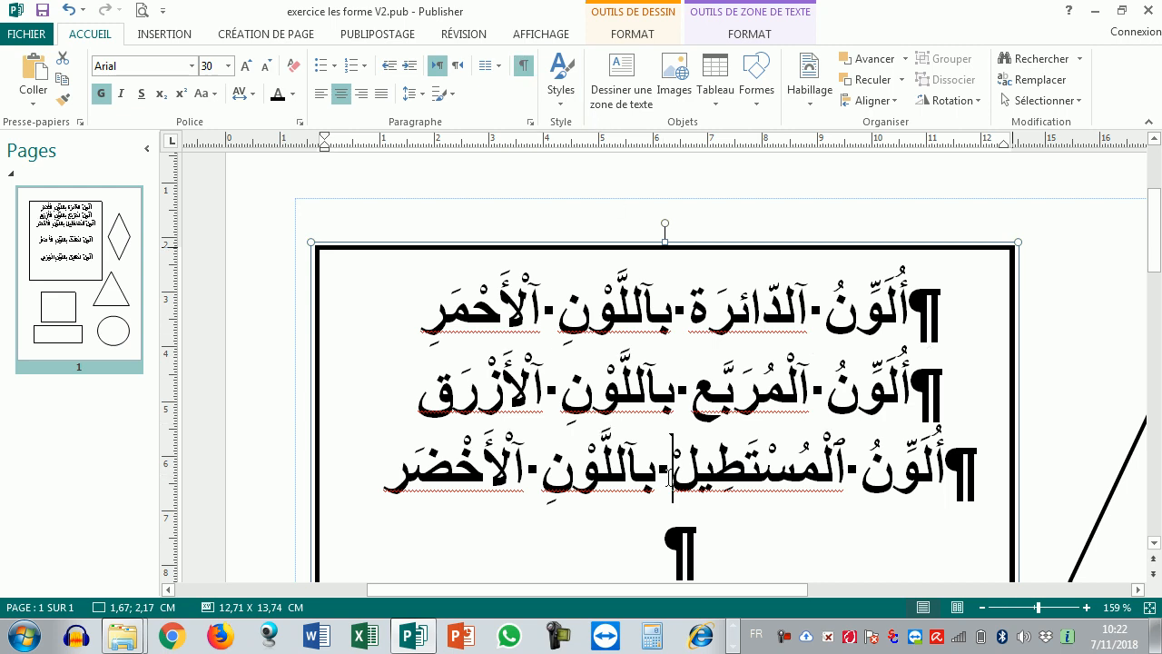
scroll(727, 470, down, 2)
double_click(702, 451)
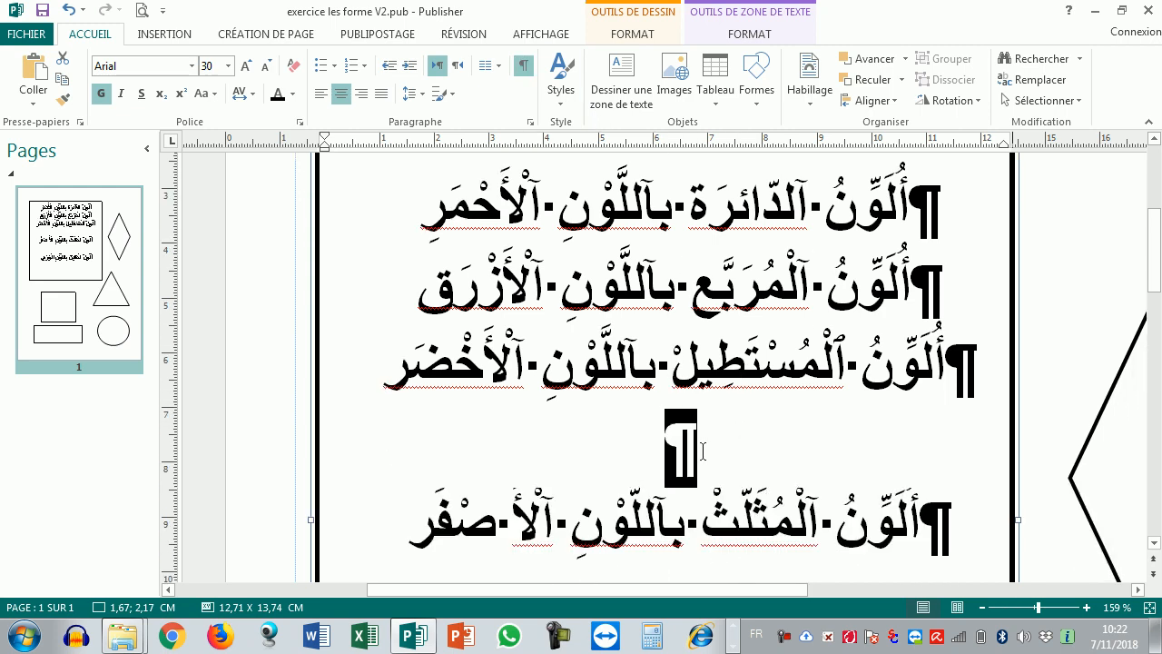
key(Delete)
scroll(705, 453, down, 2)
double_click(682, 434)
key(Delete)
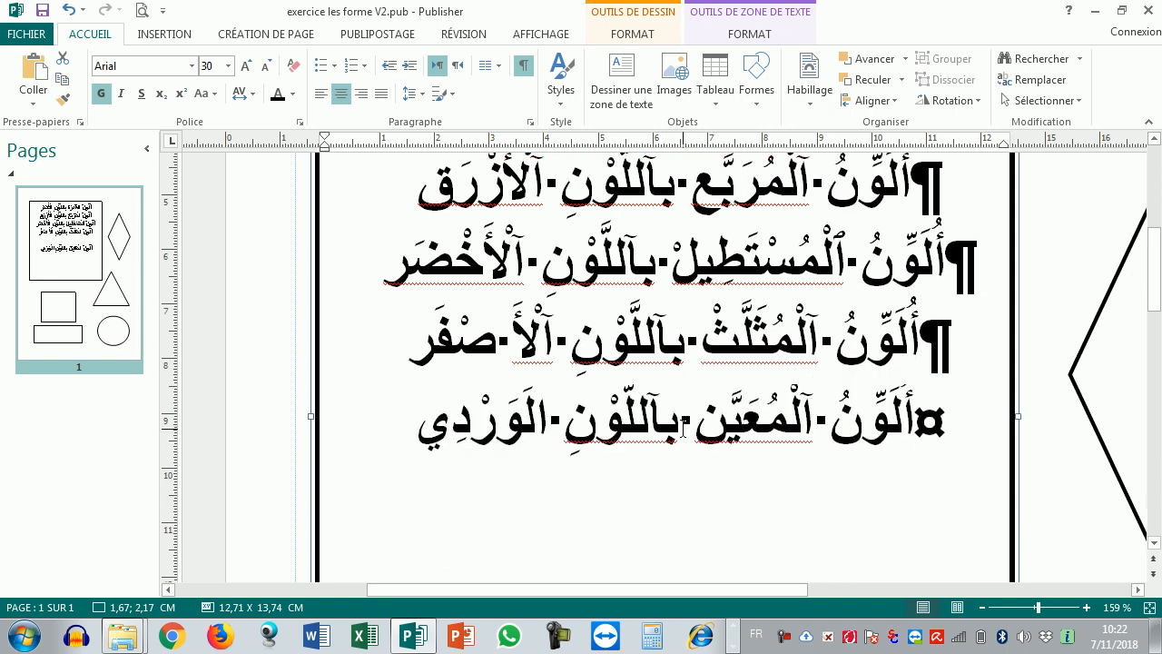
Set the spacing before paragraphs to 10 pt for all the instruction text in the box
scroll(790, 482, down, 3)
scroll(801, 472, up, 3)
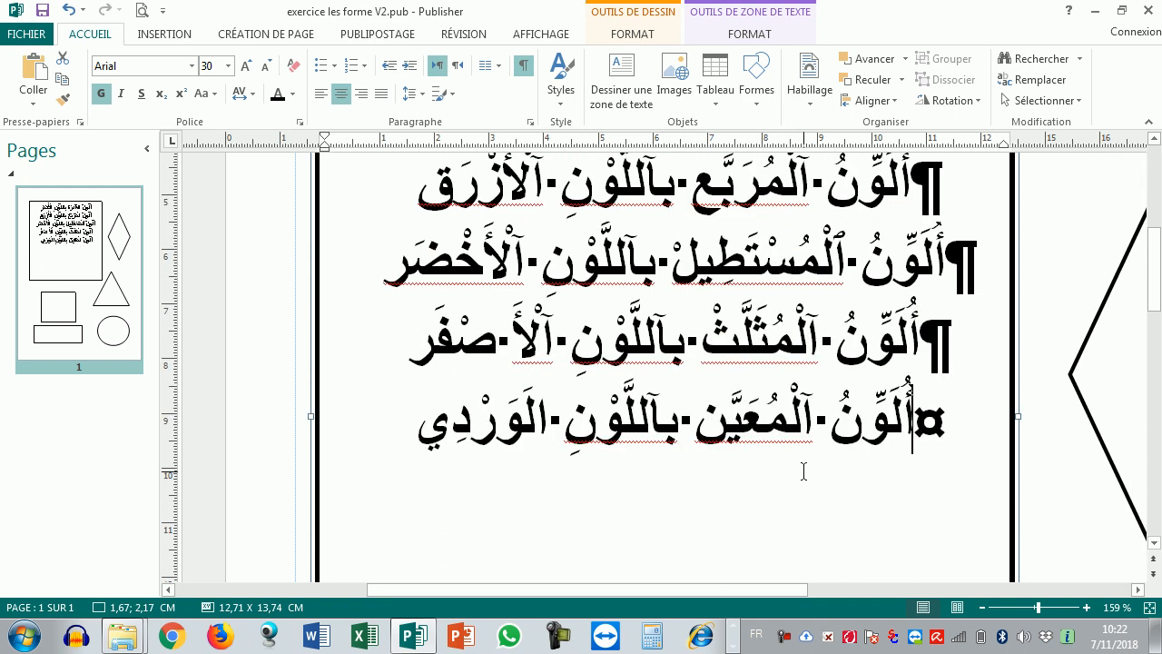
ctrl+scroll(799, 463, down, 2)
ctrl+scroll(789, 447, down, 5)
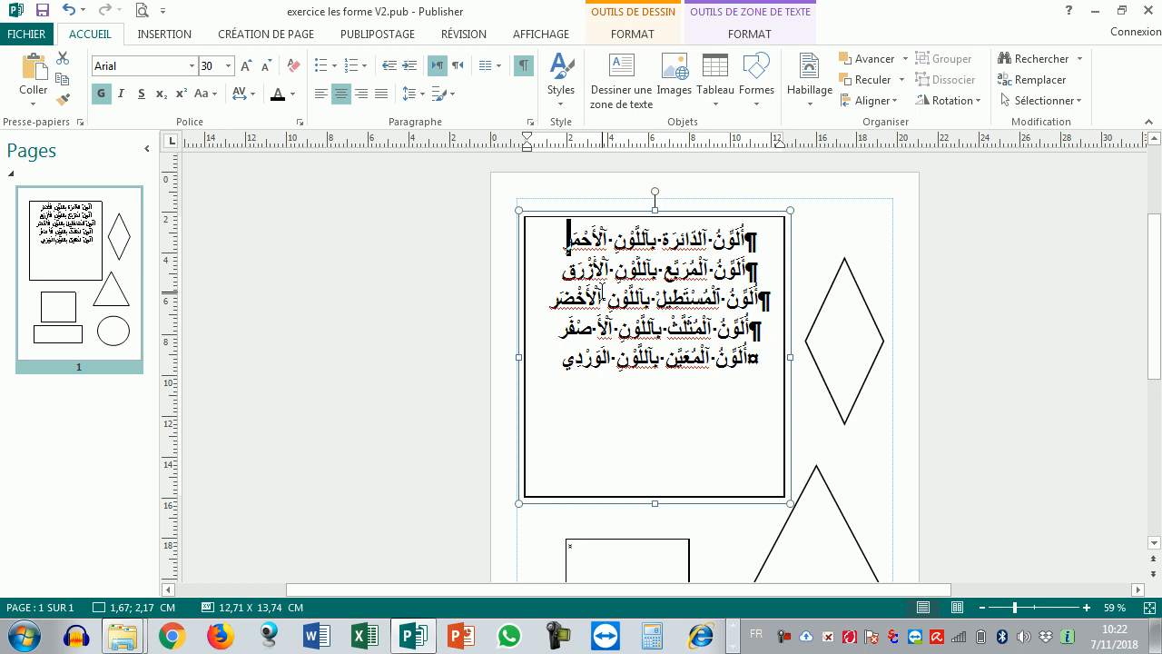
key(ctrl+a)
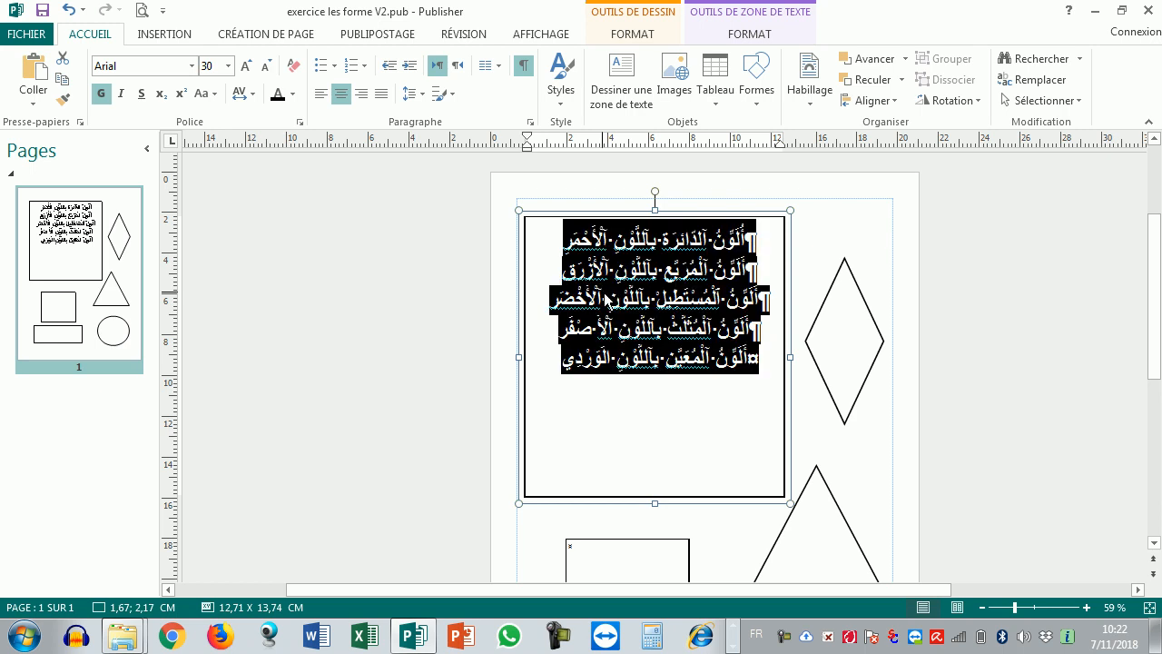
click(530, 123)
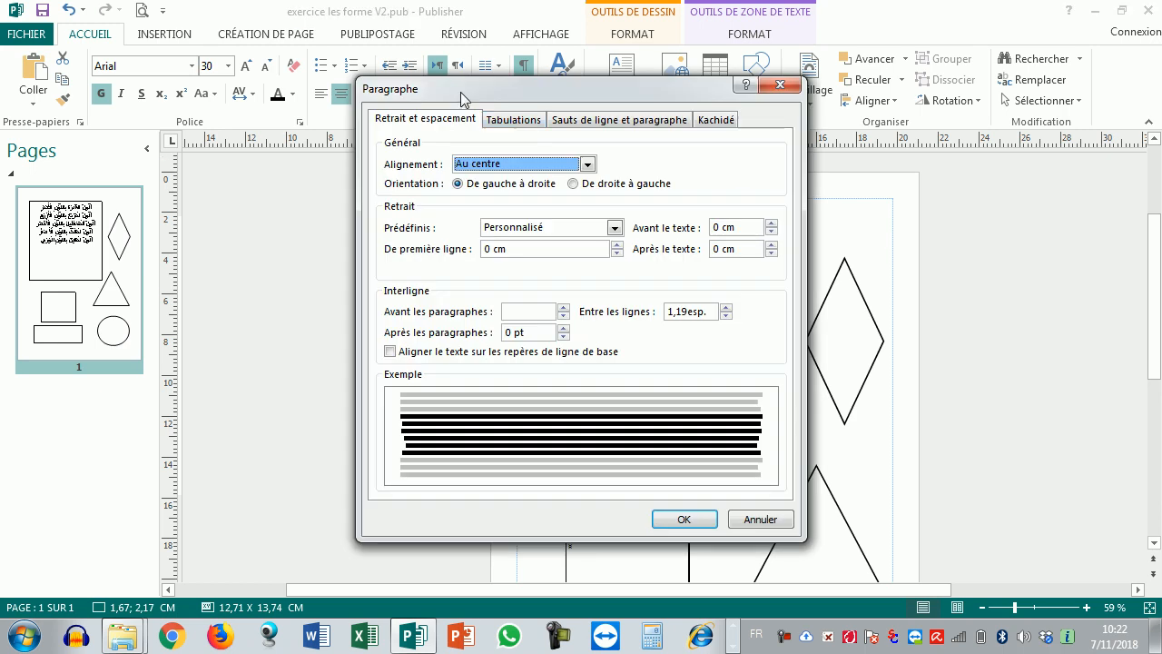
click(779, 84)
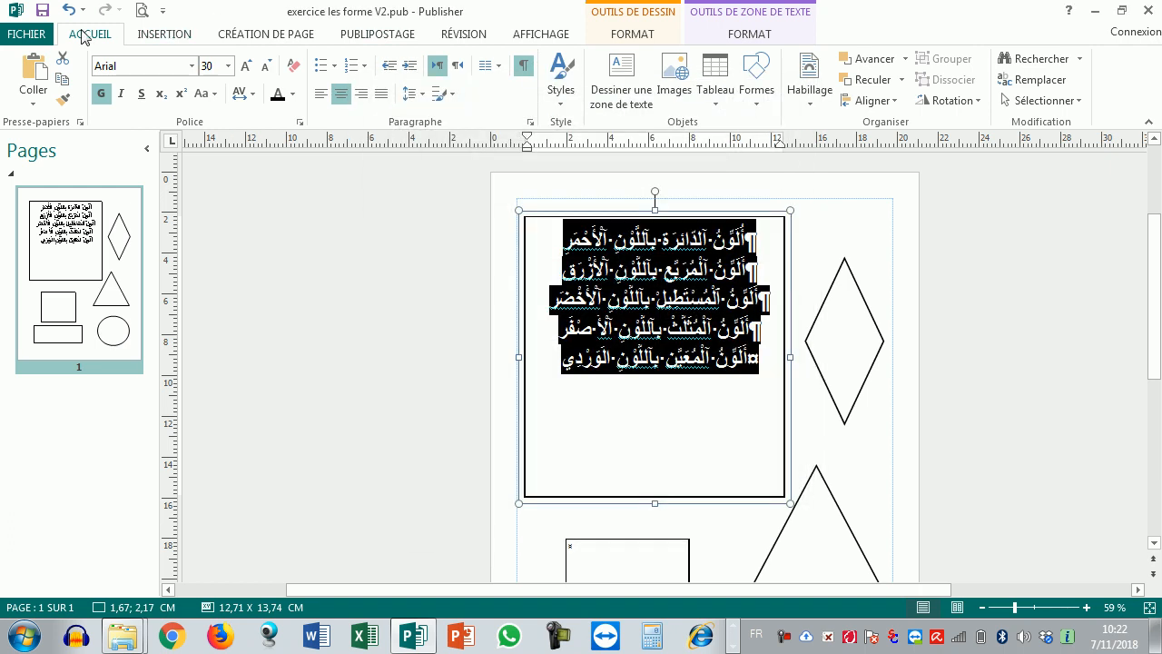
click(530, 122)
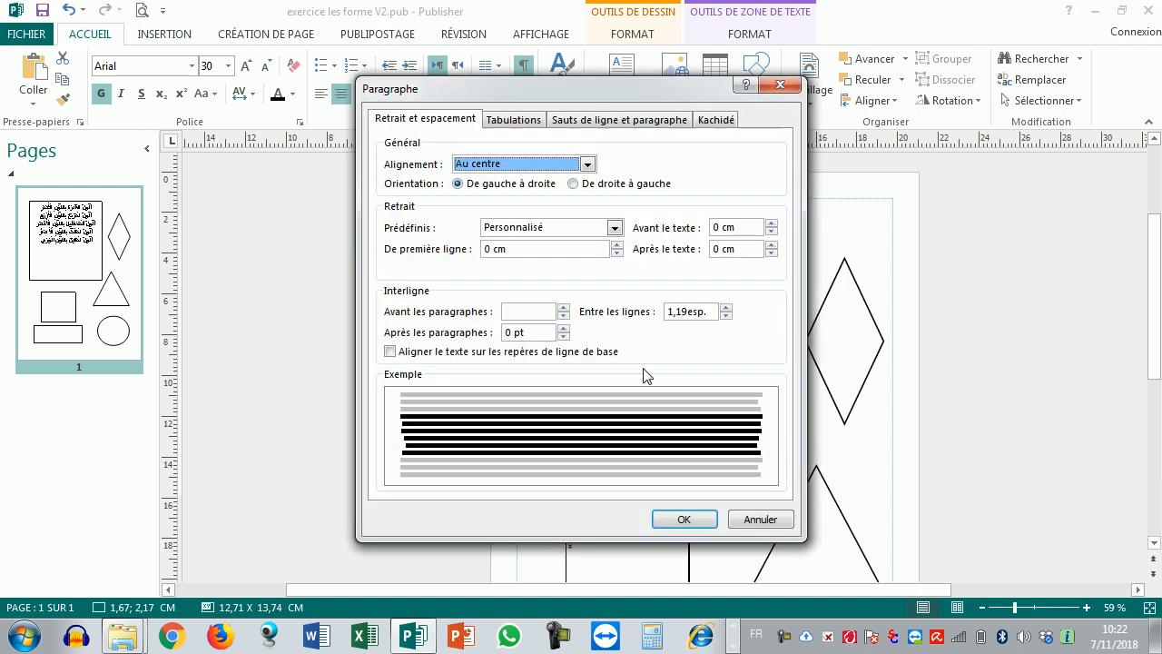
click(564, 308)
click(564, 308)
click(564, 308)
click(564, 308)
click(563, 308)
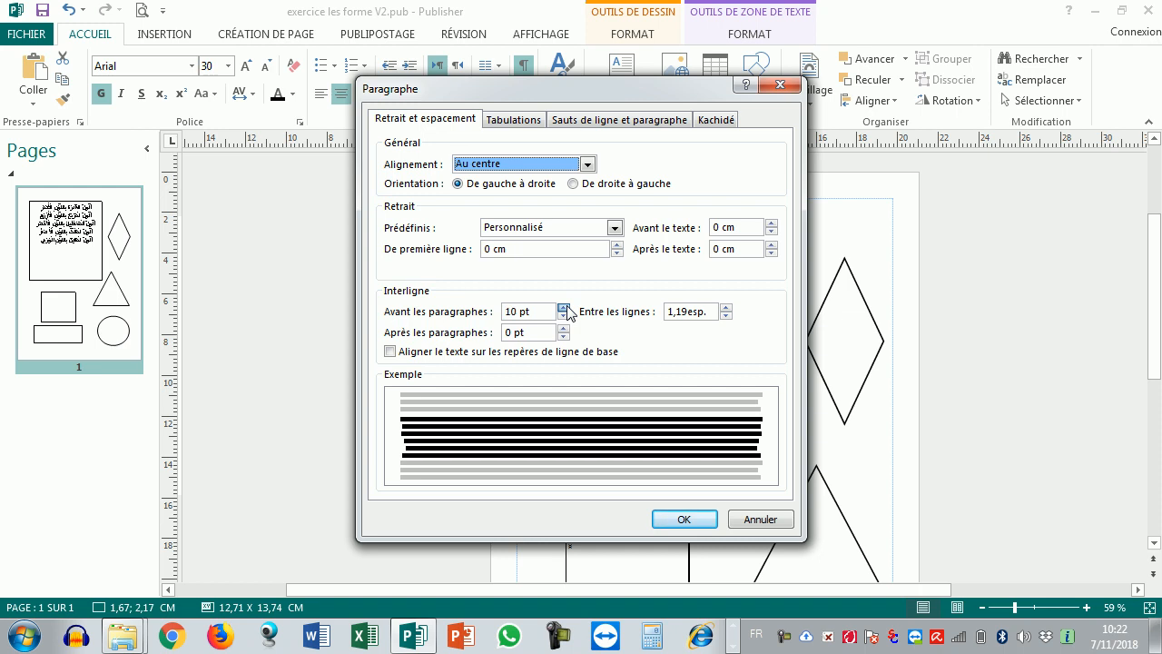
click(684, 519)
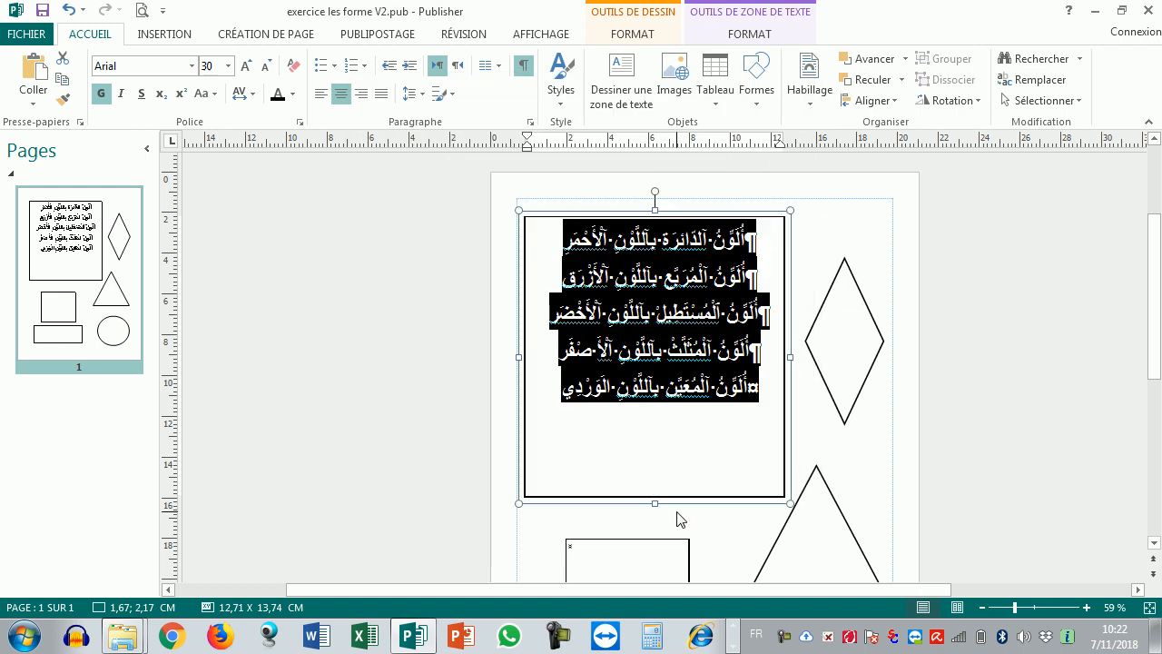
Set the spacing after paragraphs to 20 pt for all the instruction text
click(530, 121)
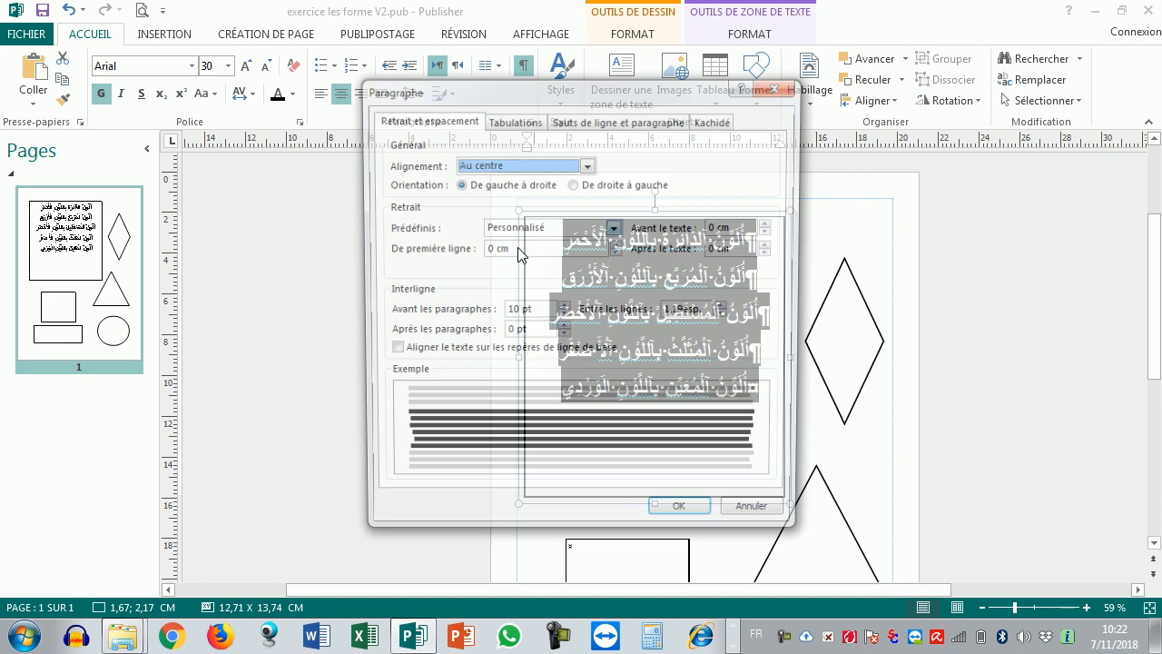
click(564, 329)
click(564, 329)
click(564, 330)
click(564, 329)
click(563, 329)
click(564, 330)
click(564, 329)
click(564, 330)
click(564, 329)
click(564, 329)
click(564, 330)
click(682, 519)
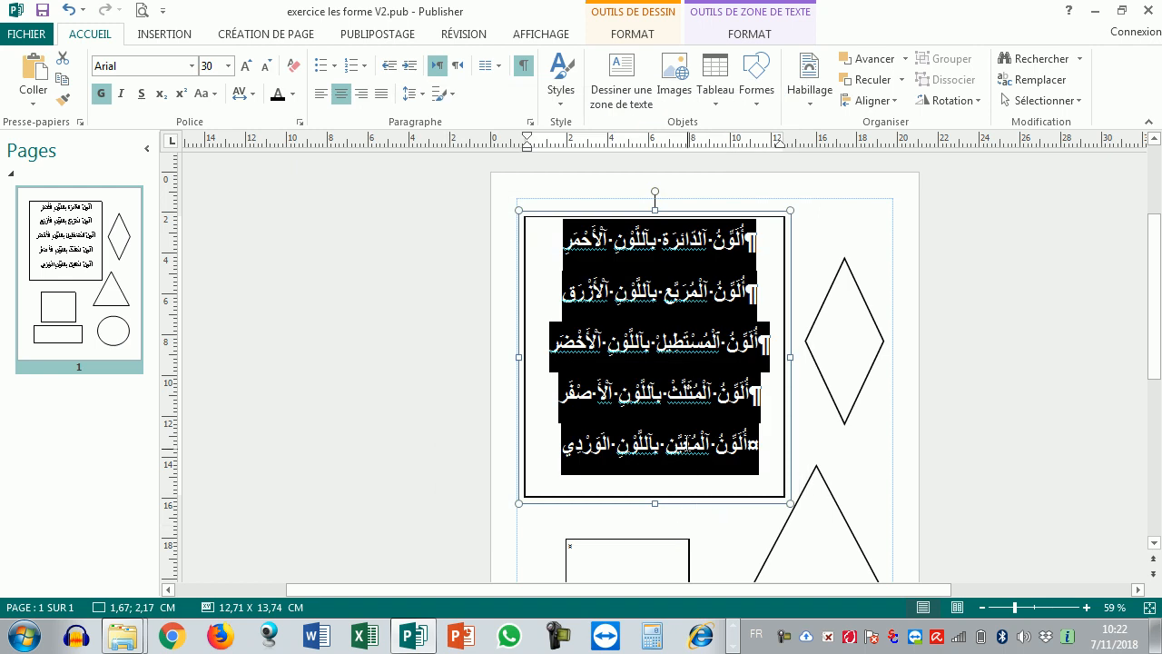
Examine the gaps between the instruction lines and the space remaining in the text box
click(688, 450)
drag(680, 414, 726, 419)
drag(659, 416, 669, 417)
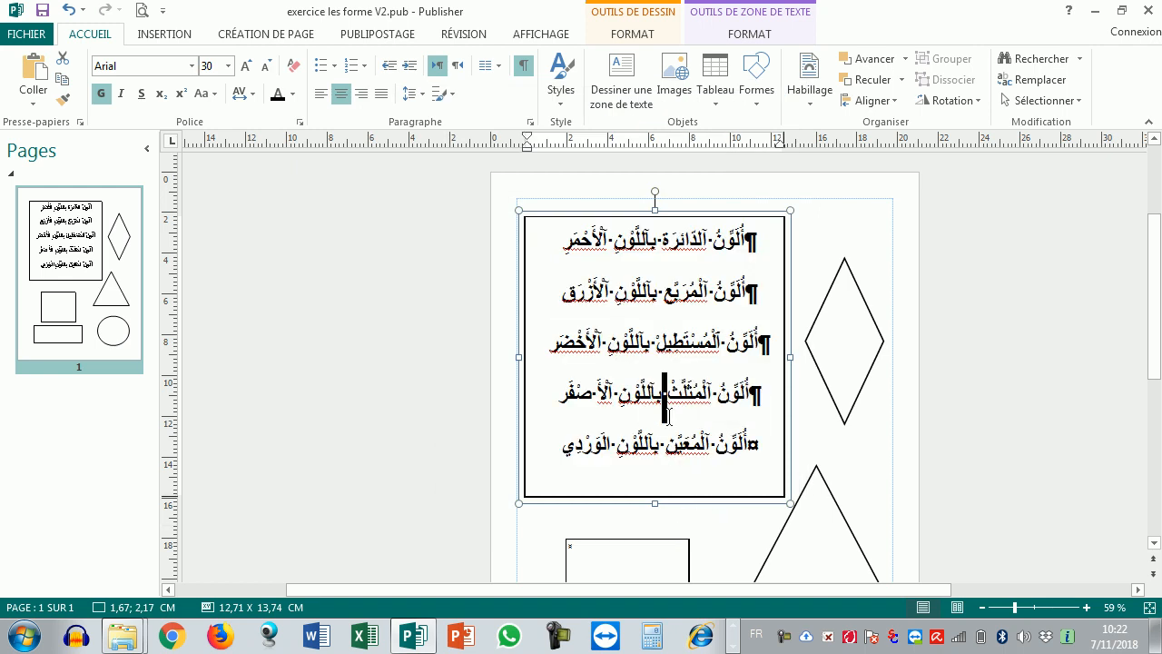
ctrl+scroll(667, 415, up, 4)
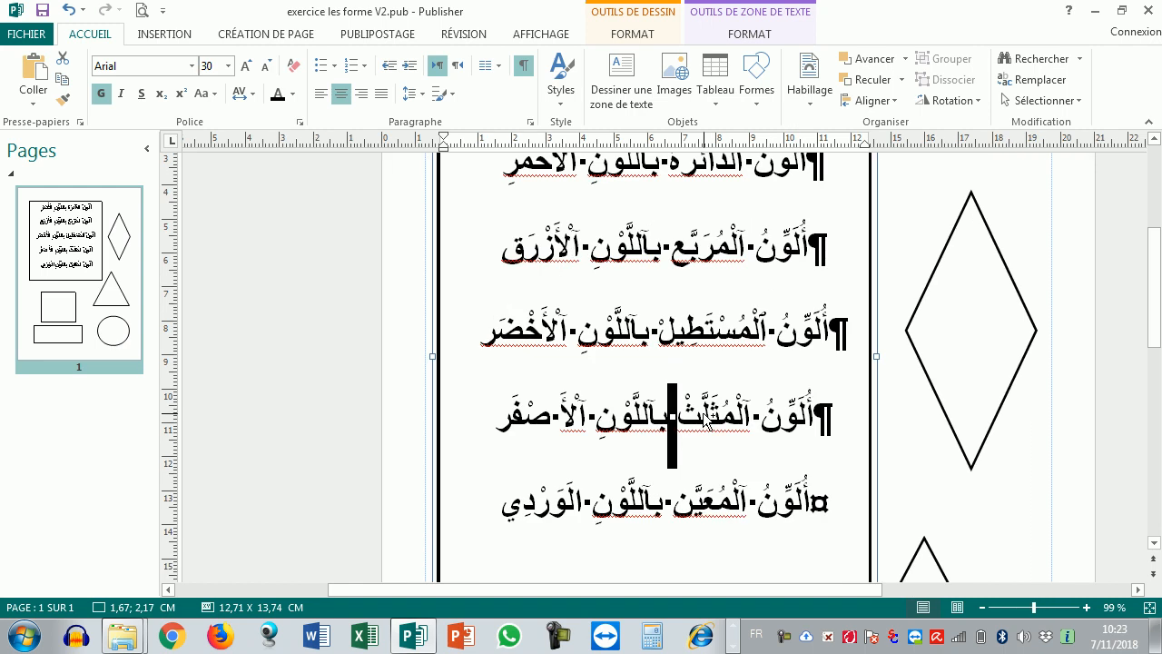
scroll(672, 417, up, 2)
drag(657, 247, 779, 336)
click(712, 373)
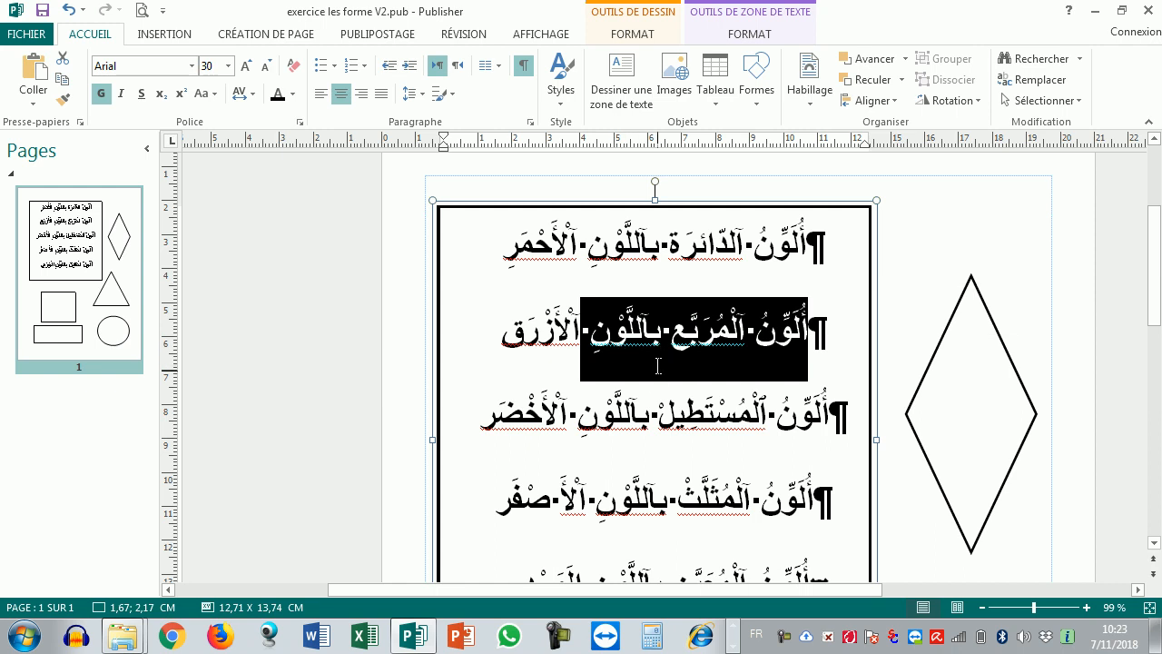
drag(620, 375, 614, 541)
Increase the spacing before paragraphs to 20 pt for all the instruction text
key(ctrl+a)
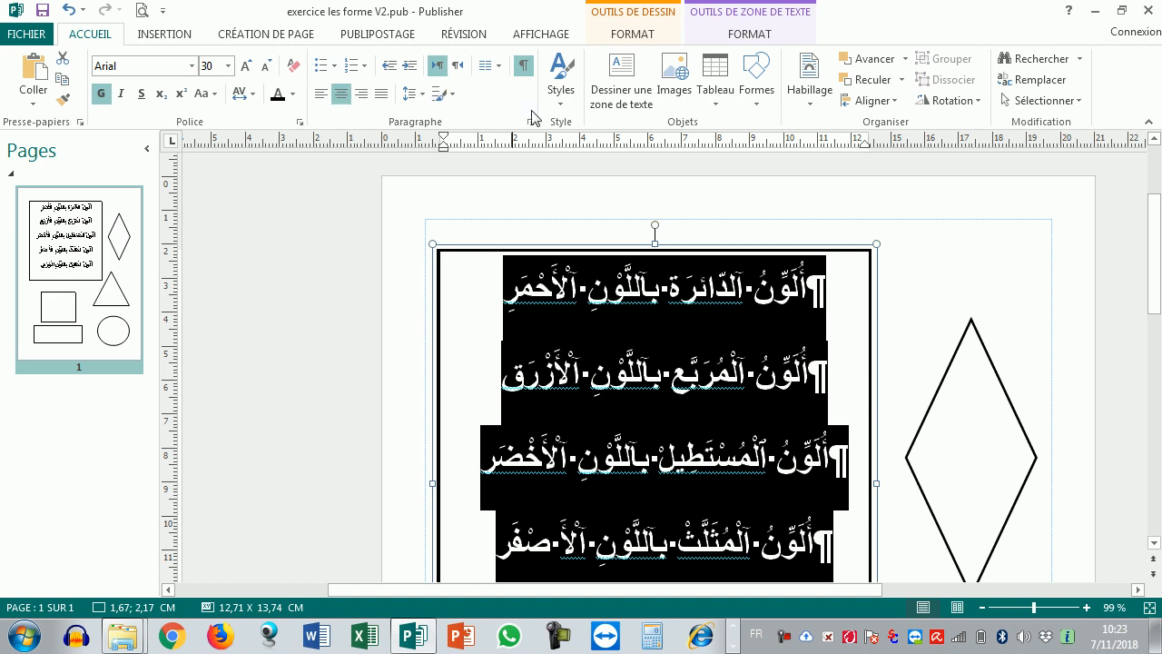
click(531, 122)
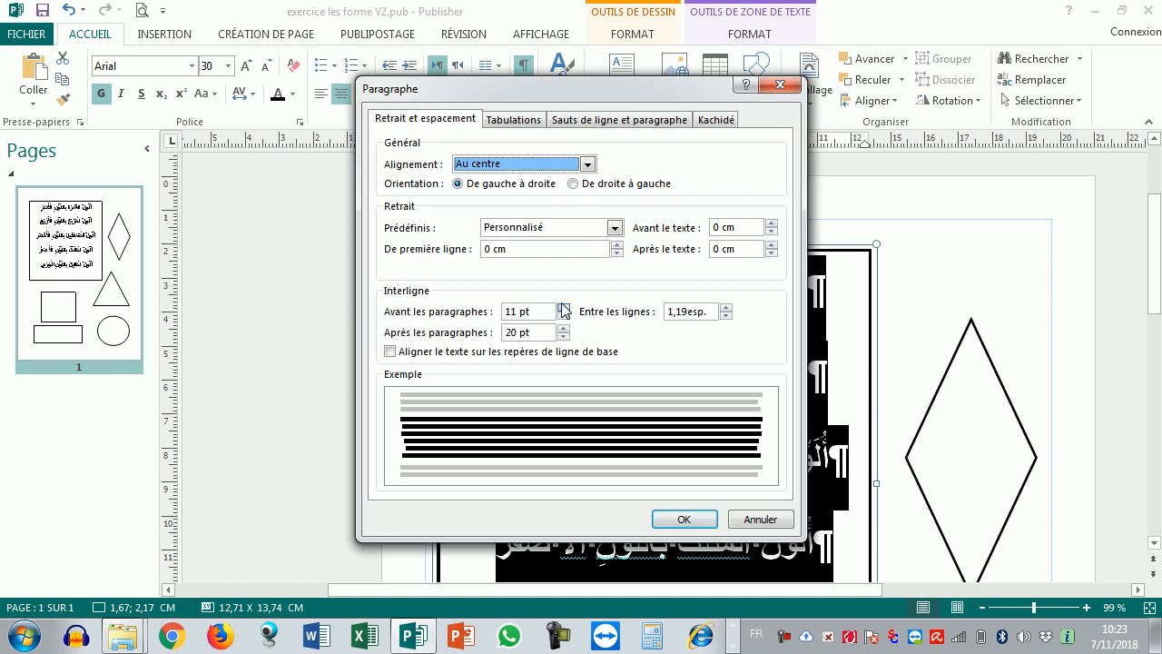
click(564, 309)
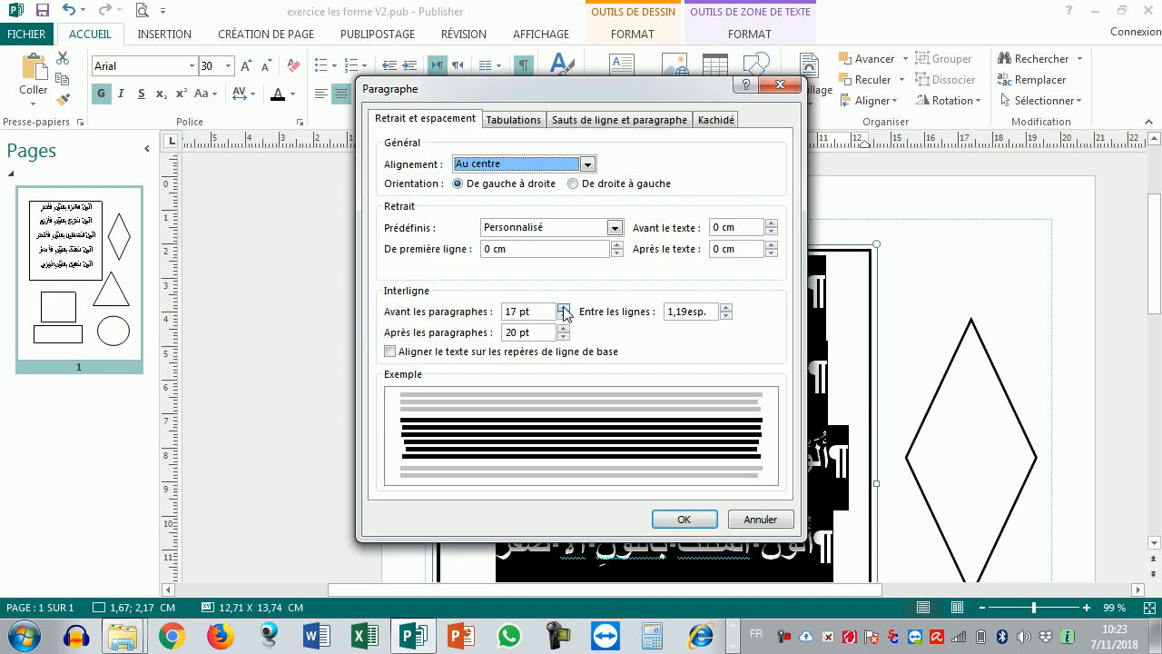
click(563, 309)
click(564, 308)
click(564, 308)
click(564, 308)
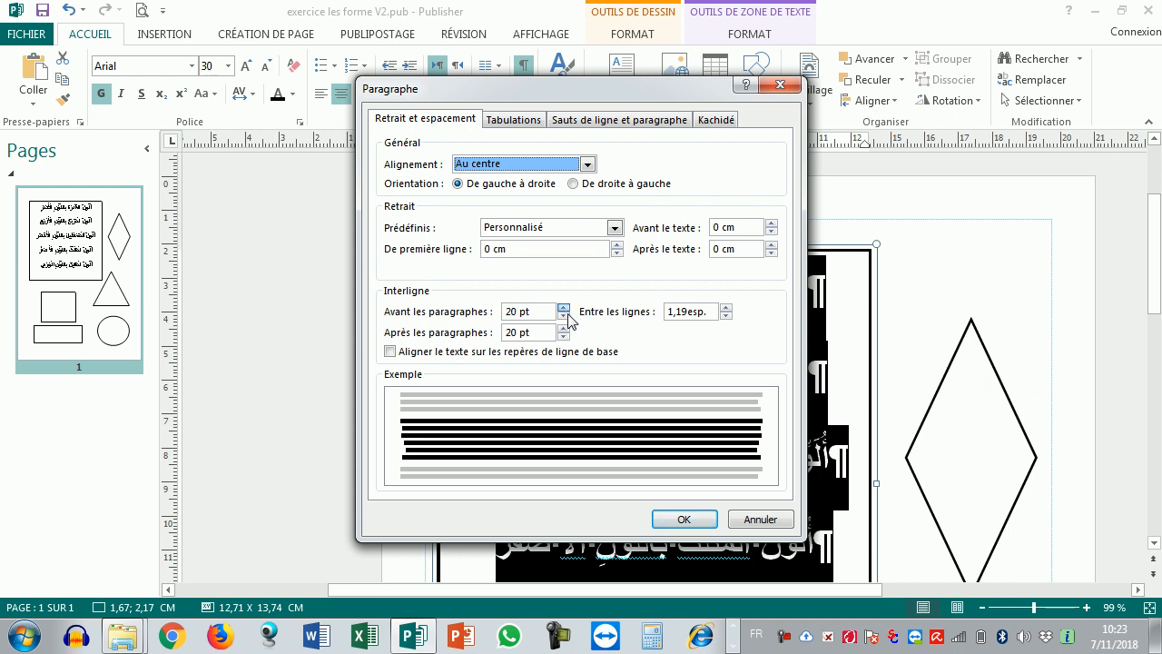
click(683, 518)
Check how the spaced instruction lines fit within the text box from the first line to the last
click(745, 490)
scroll(759, 461, down, 2)
scroll(759, 461, down, 4)
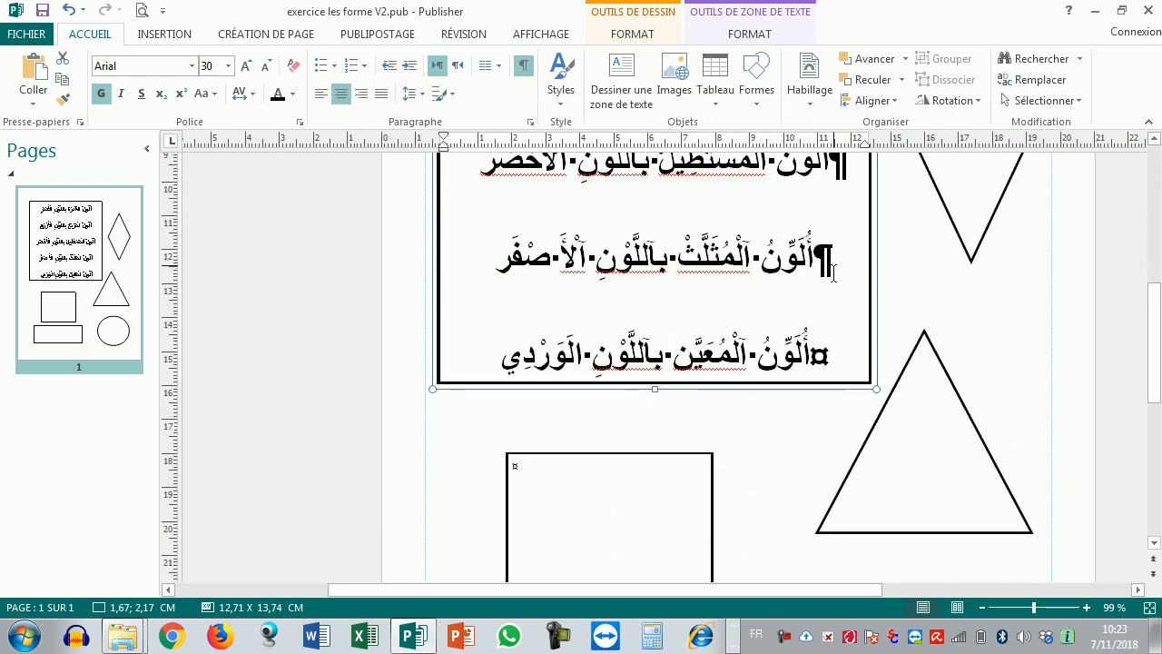
scroll(833, 264, up, 6)
drag(682, 298, 669, 563)
click(655, 398)
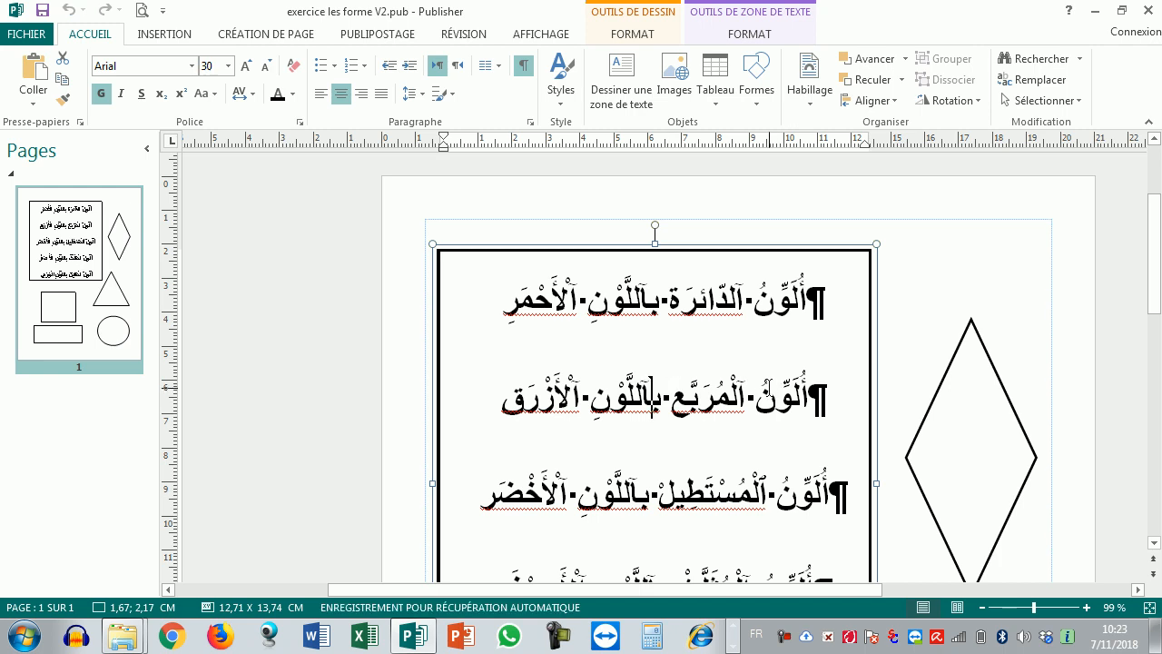
Examine the whole worksheet page, from the instruction text box down to the shapes at the bottom
scroll(881, 420, down, 3)
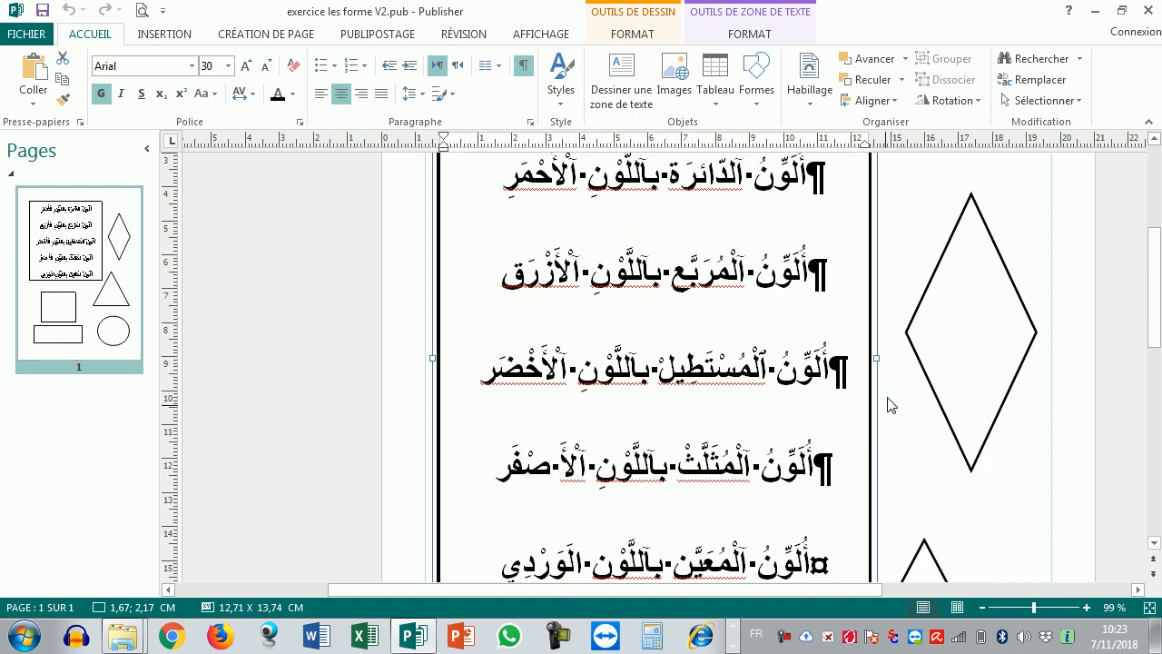
click(943, 503)
scroll(940, 501, up, 2)
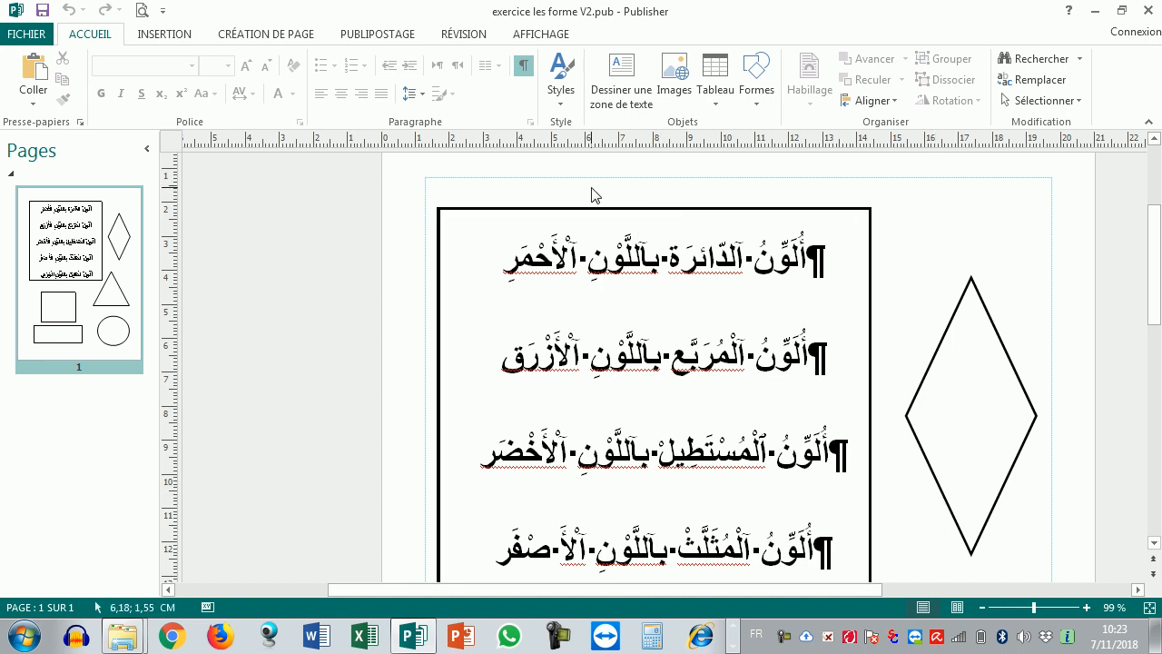
scroll(594, 196, down, 10)
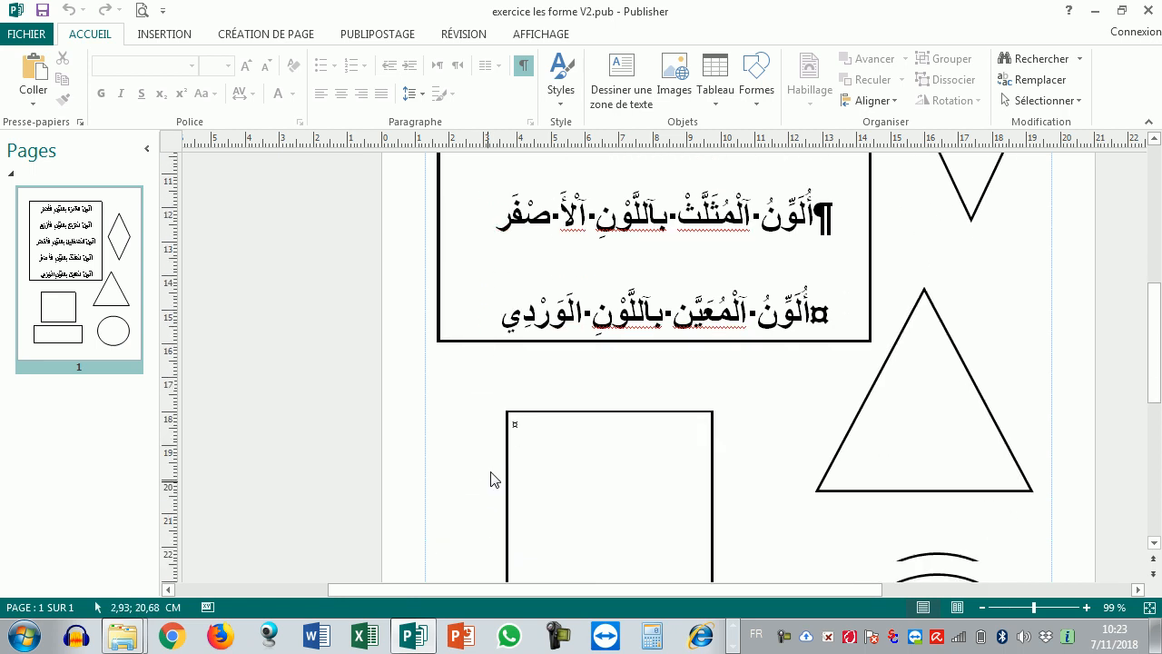
scroll(505, 491, down, 3)
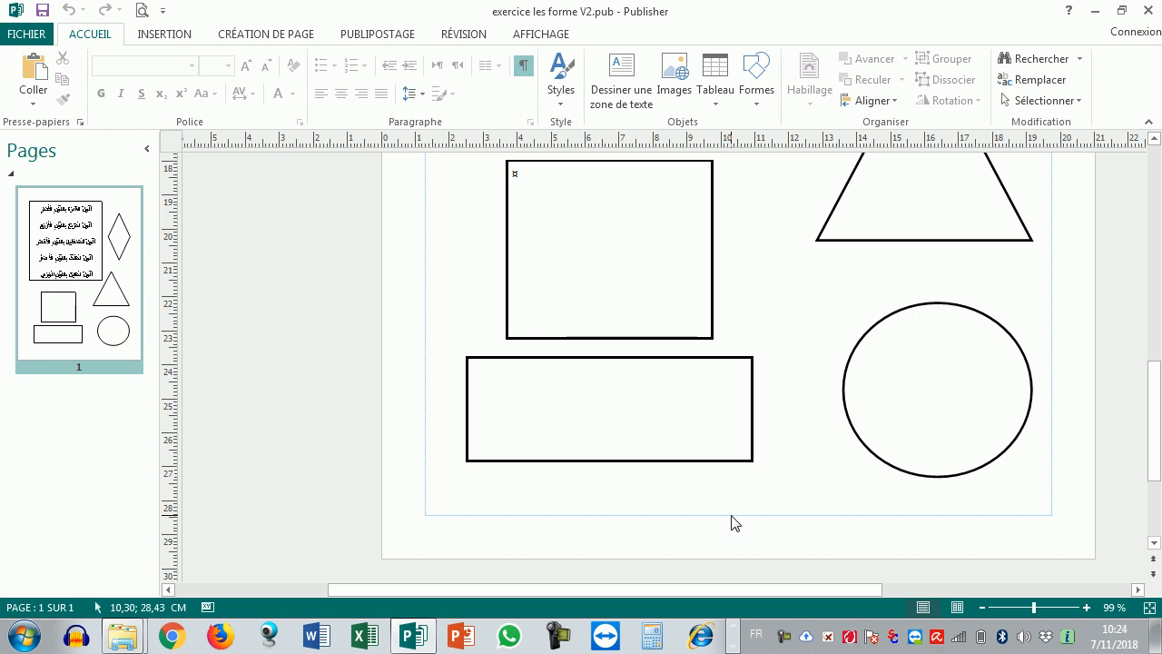
scroll(754, 423, up, 8)
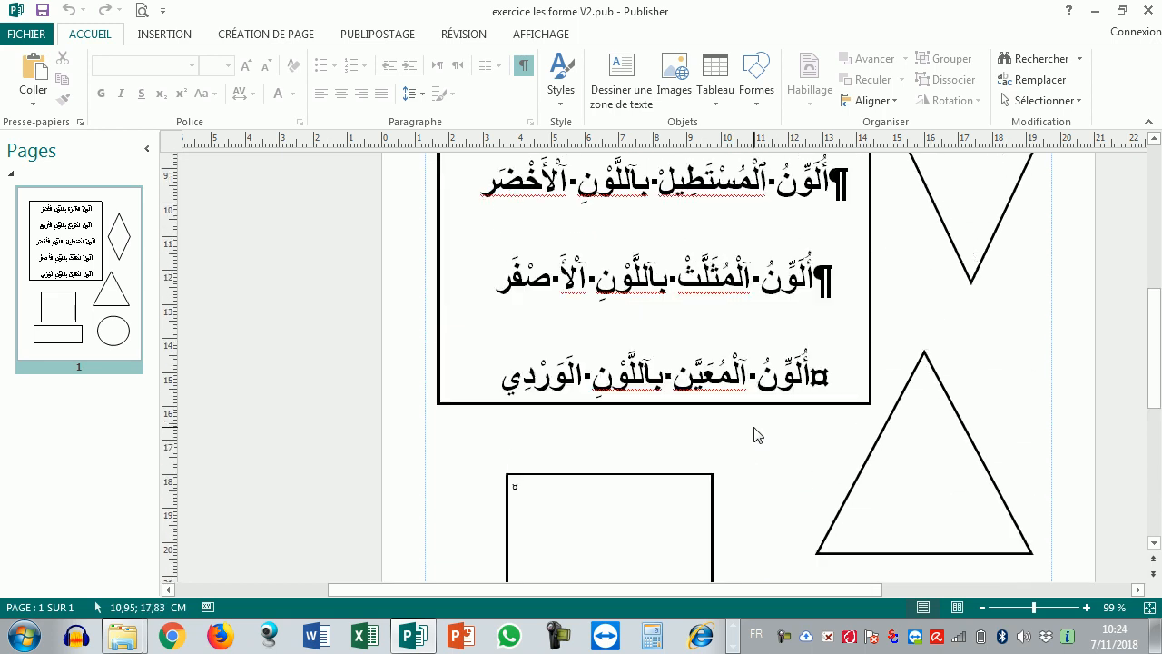
scroll(746, 423, up, 7)
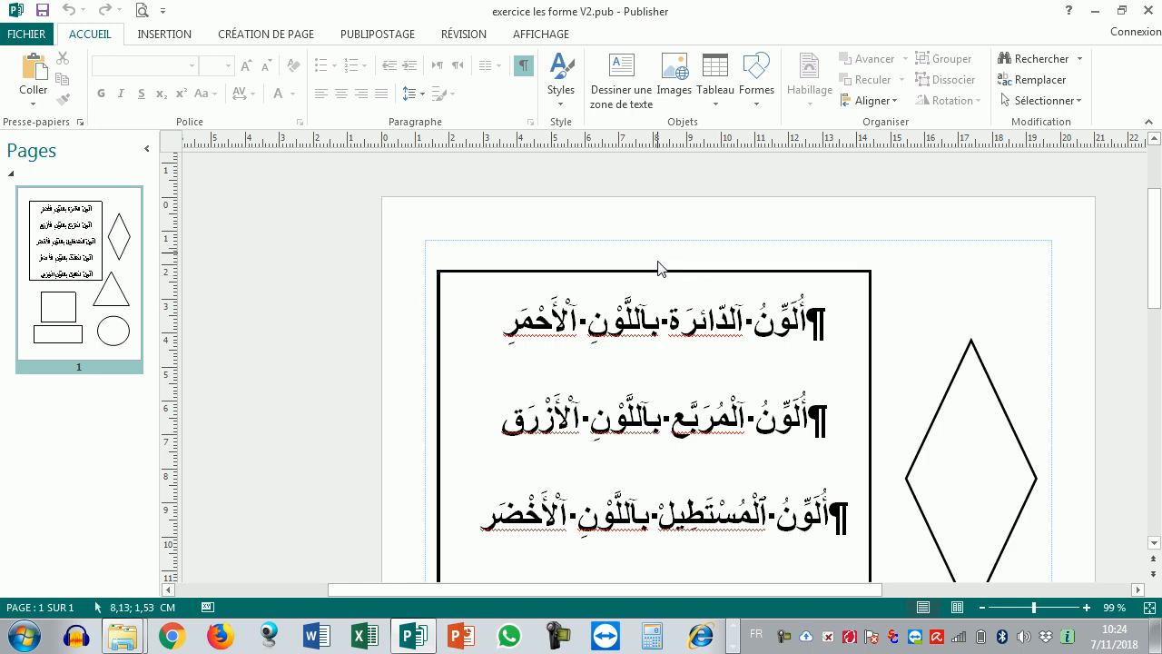
scroll(659, 257, down, 10)
scroll(785, 487, down, 3)
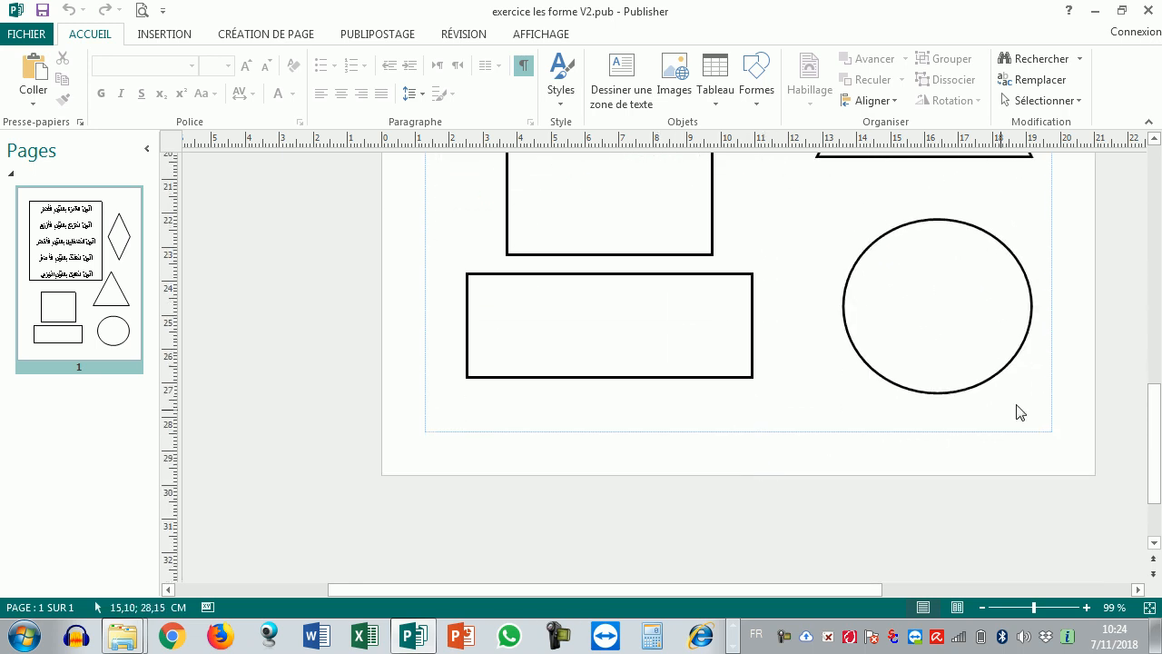
Move the square and rectangle beside the left margin, and lower the instruction text box to about 4,20 cm from the page top
drag(623, 379, 526, 394)
scroll(599, 385, up, 3)
scroll(623, 381, up, 7)
click(629, 405)
drag(629, 405, 621, 474)
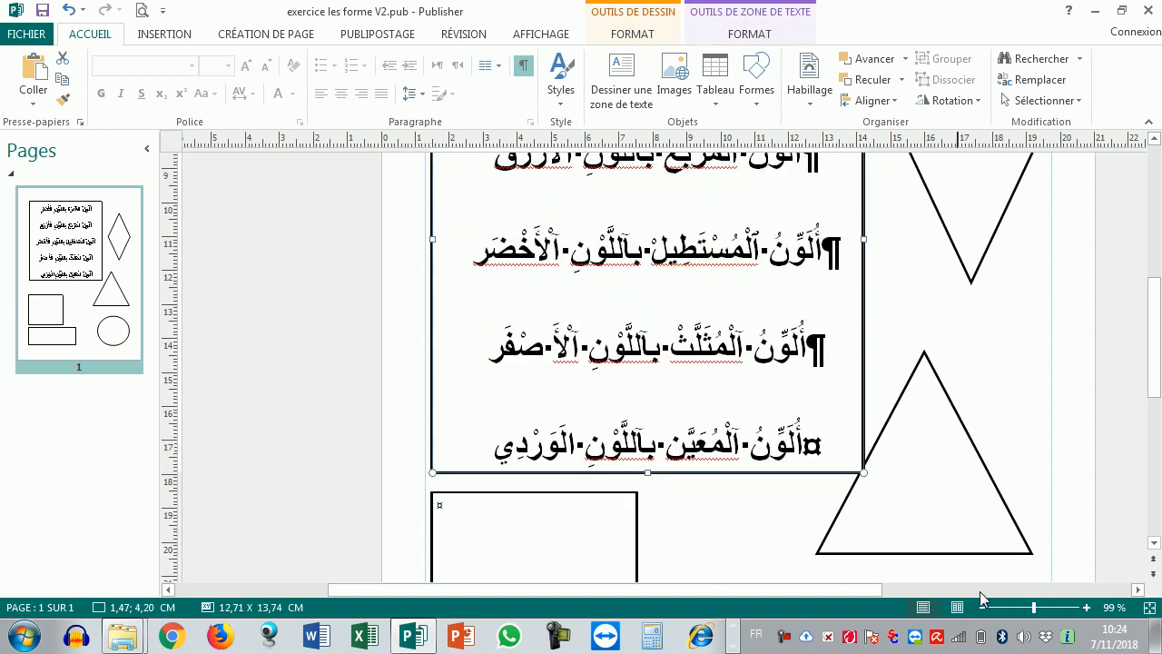
Move the triangle slightly down and to the right, to about 12,95 cm across and 15,34 cm down the page
scroll(991, 531, down, 3)
click(939, 389)
drag(939, 392, 943, 424)
scroll(965, 498, down, 3)
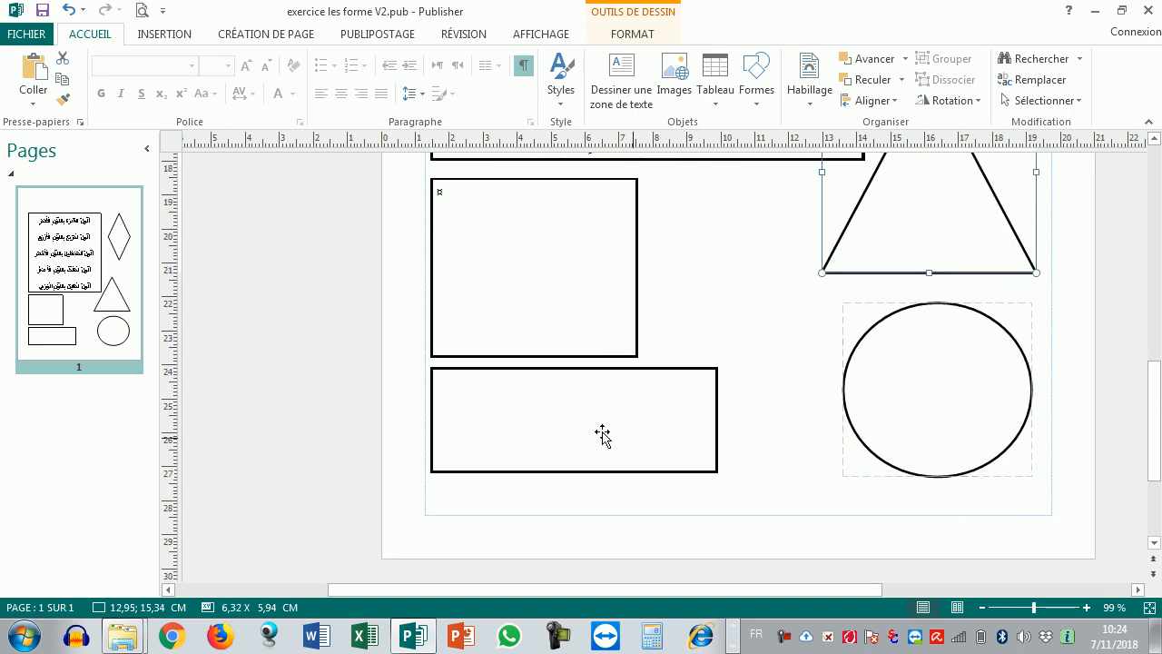
click(465, 517)
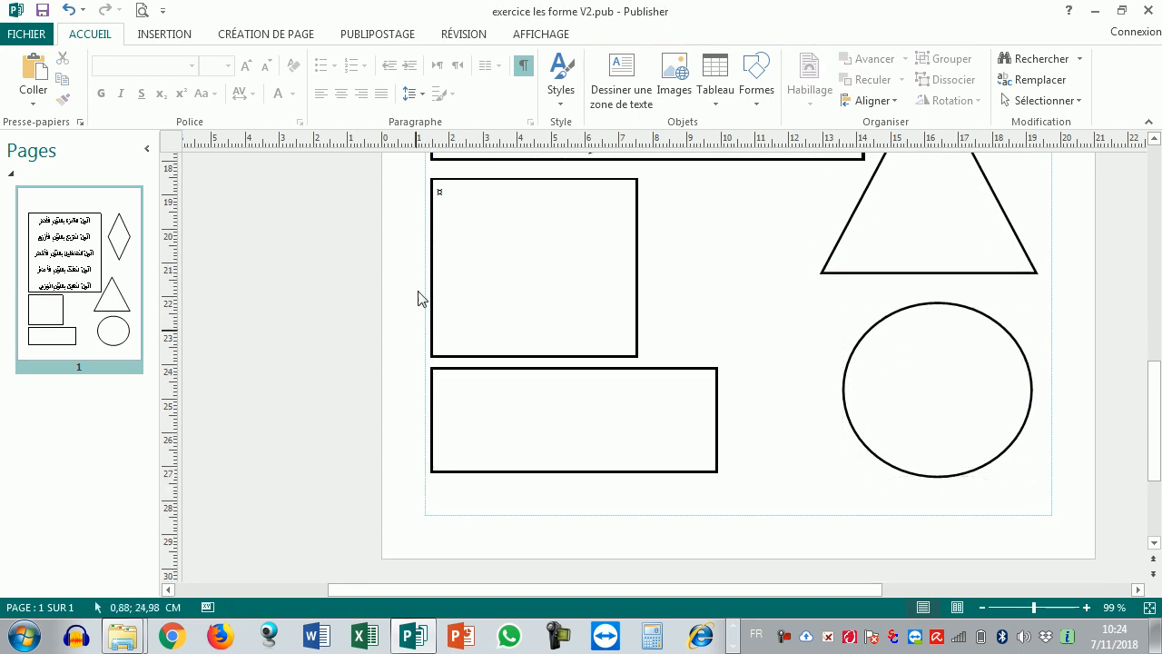
Apply the narrow page margins preset (Étroites, 0,64 cm on every side)
scroll(423, 200, up, 9)
scroll(436, 223, up, 4)
scroll(438, 272, down, 2)
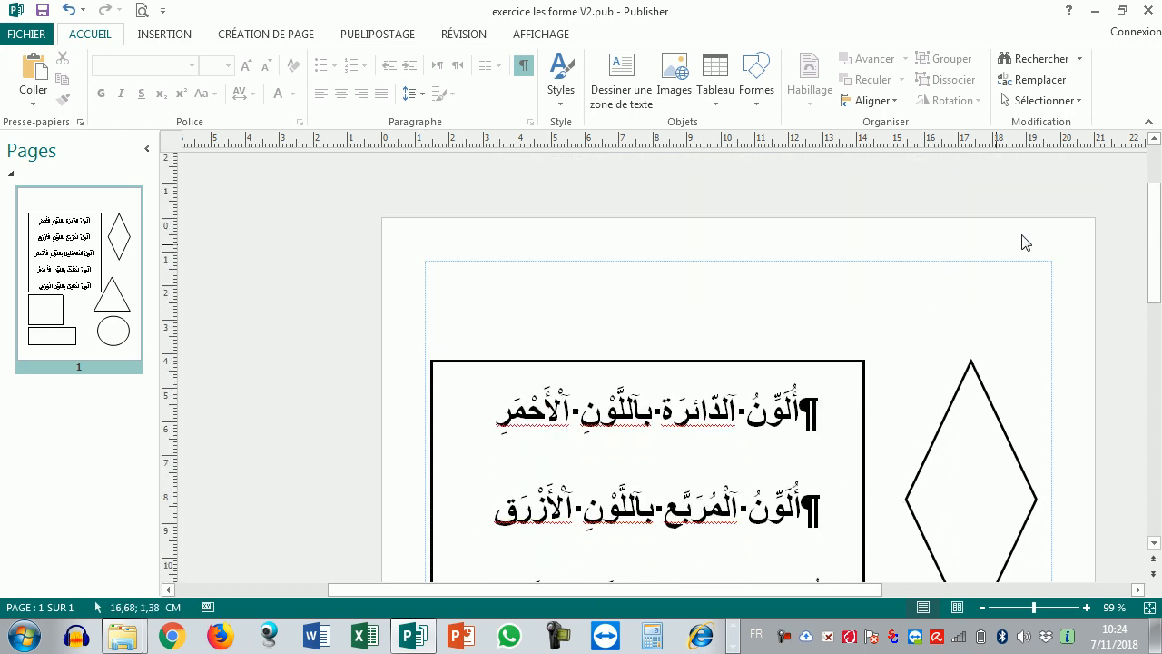
click(225, 36)
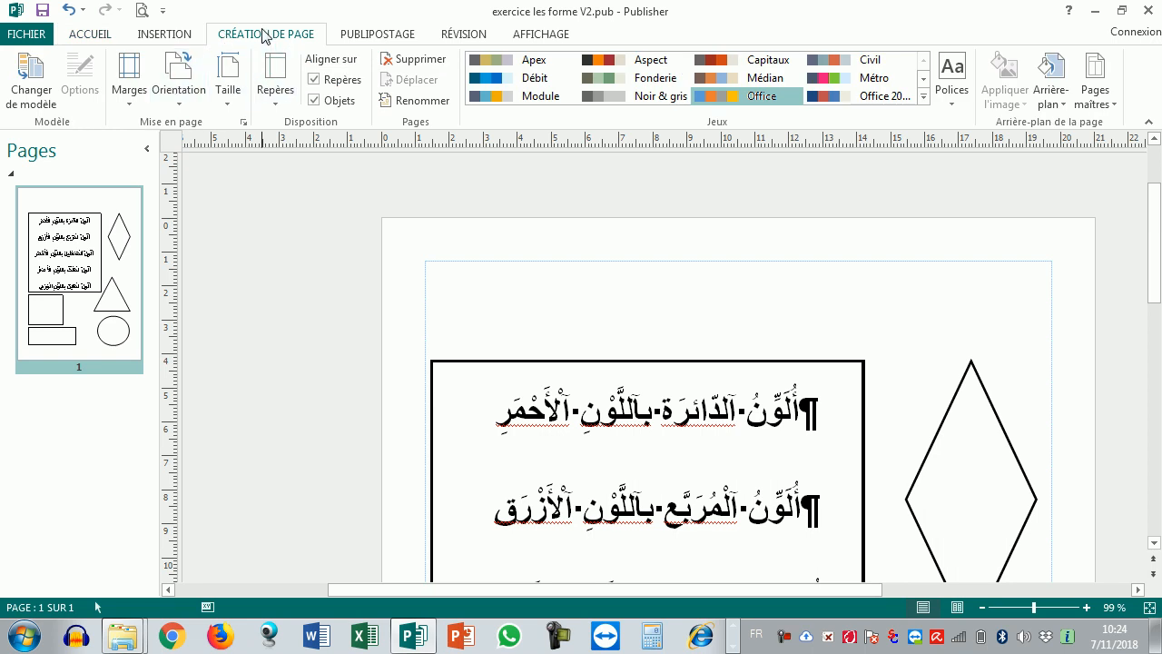
click(130, 100)
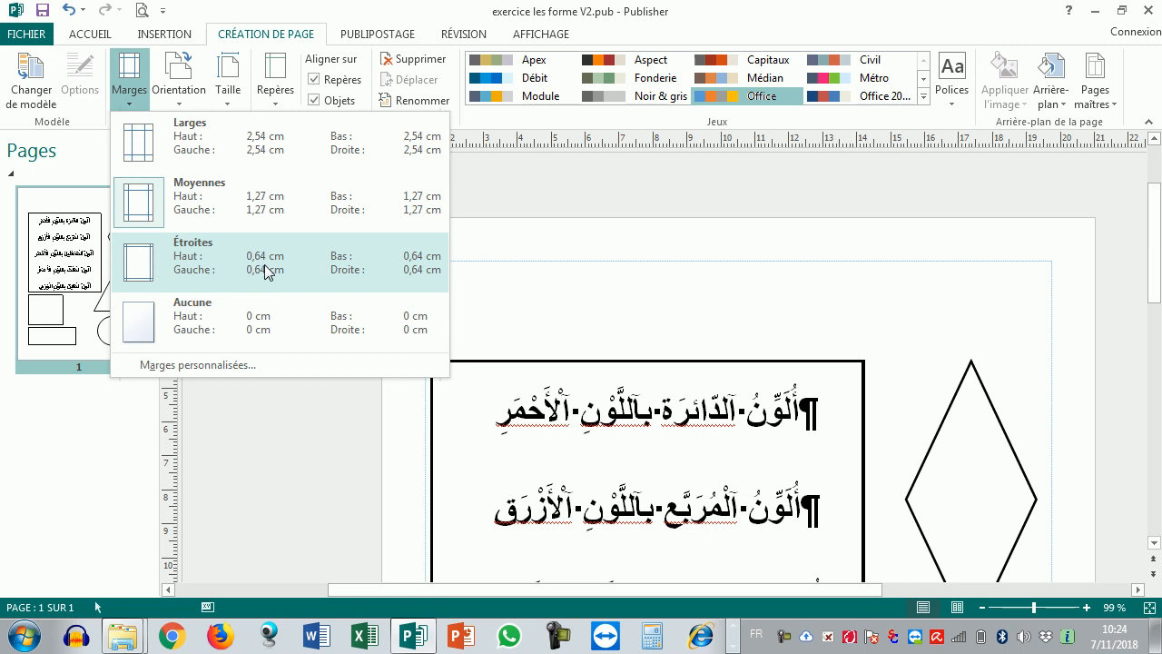
click(305, 263)
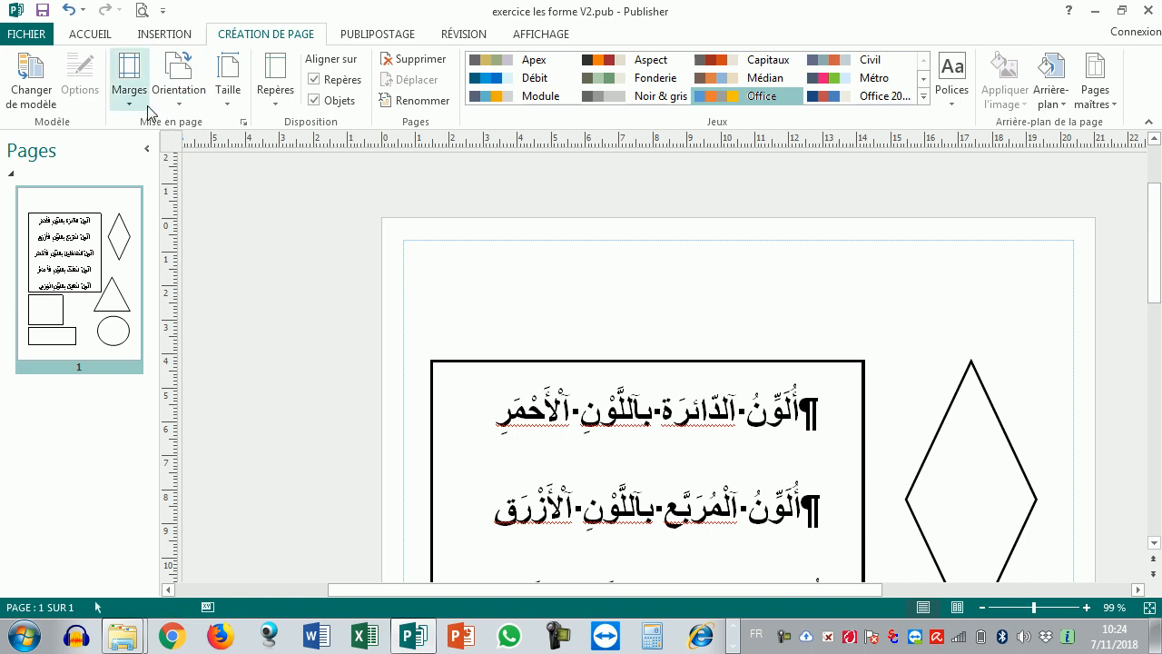
Set the left page margin to 0,5 cm in the custom margin guides and copy that value
click(128, 82)
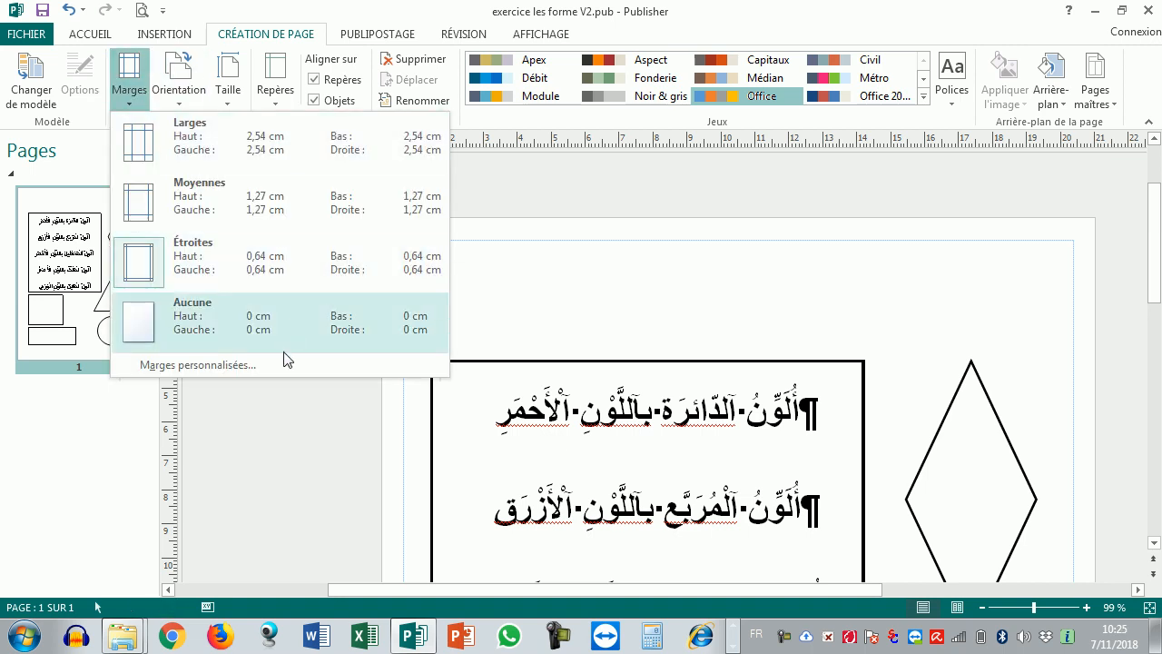
click(182, 367)
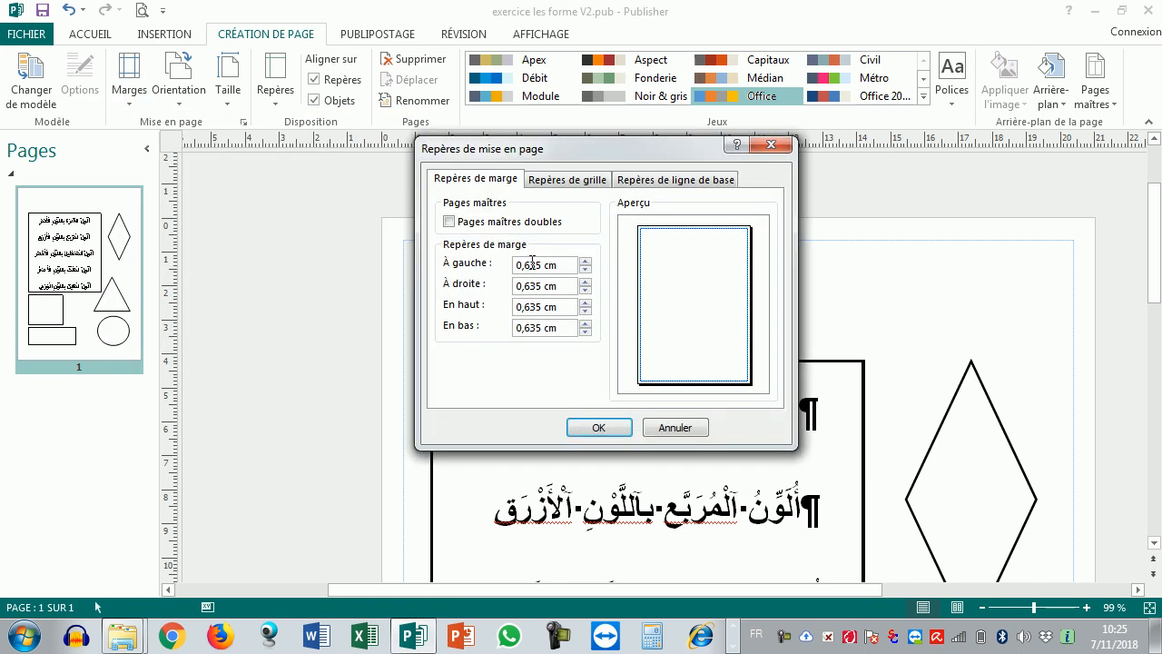
double_click(538, 266)
click(539, 267)
drag(552, 271, 392, 255)
key(ctrl+c)
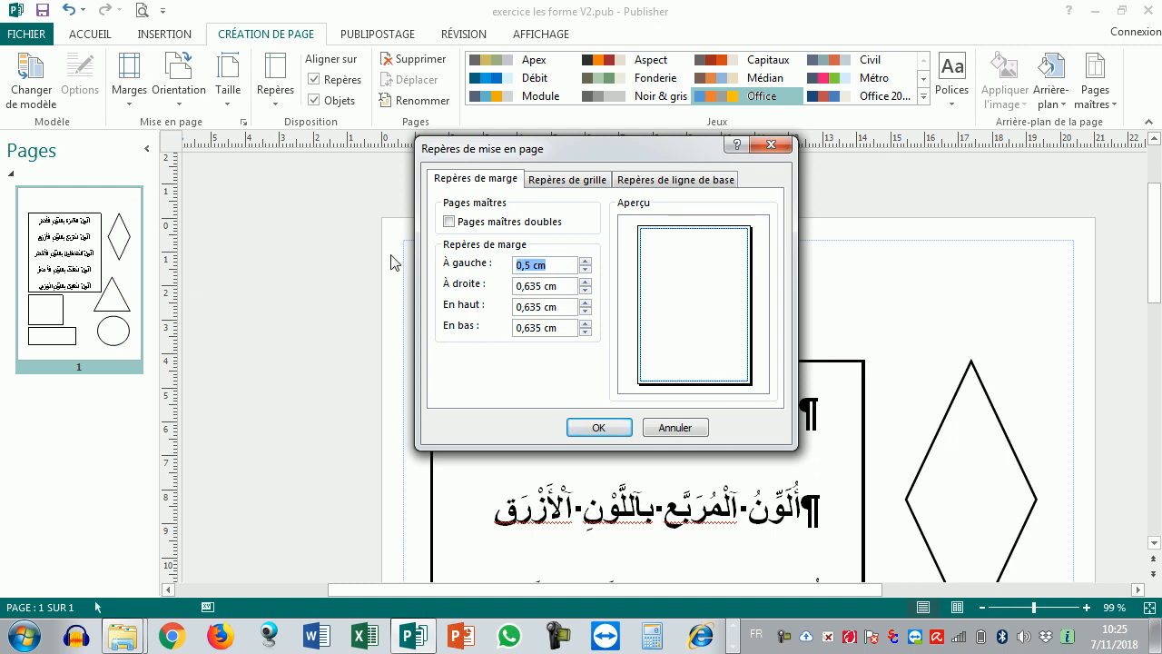
Set the right, top and bottom page margins to 0,5 cm as well and apply the custom margins
double_click(536, 287)
key(ctrl+v)
key(Tab)
key(ctrl+v)
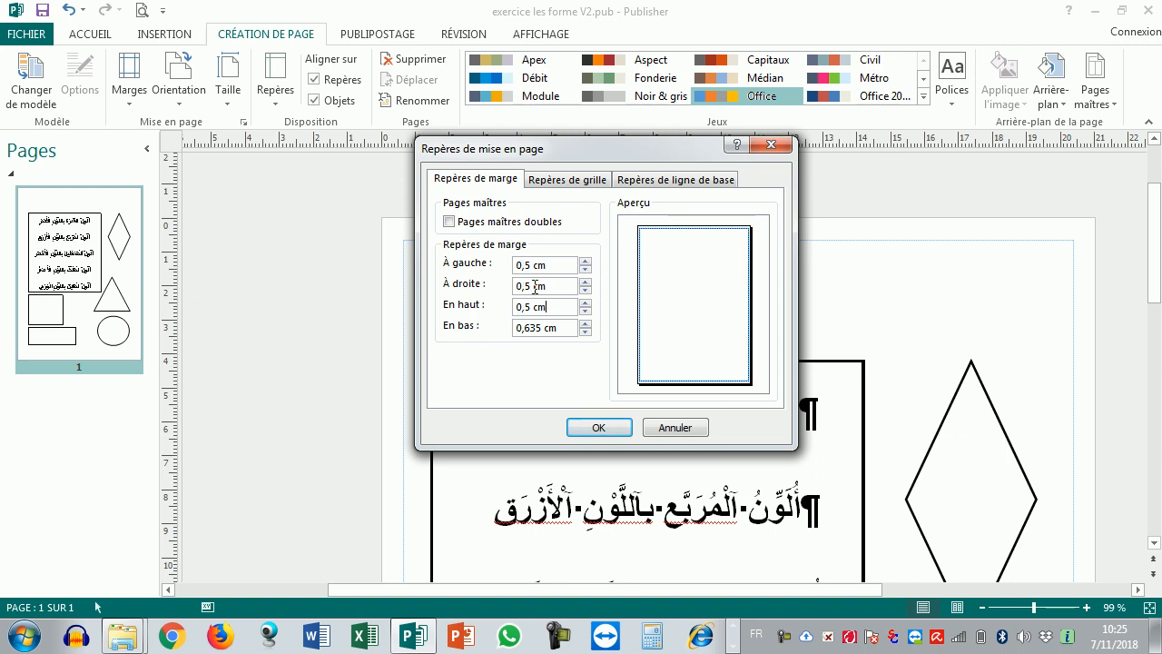
key(Tab)
key(ctrl+v)
click(597, 429)
Draw a text box about 4,86 cm wide and 1,58 cm high in the top-left corner of the page margins
scroll(509, 286, down, 1)
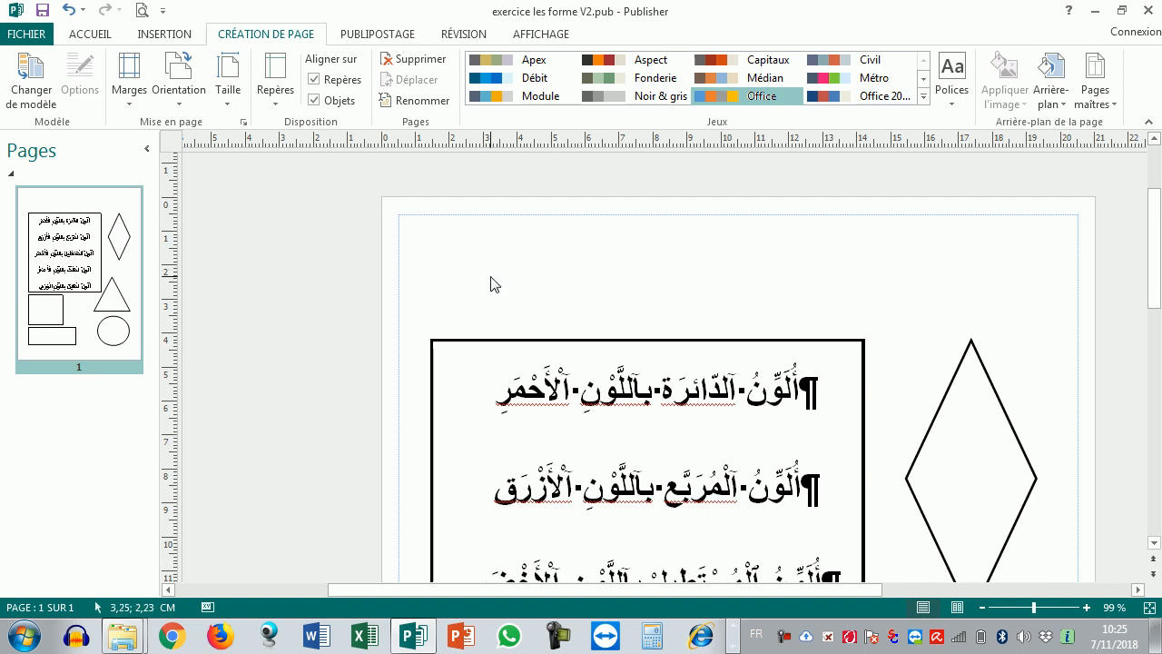
scroll(492, 274, up, 3)
click(162, 35)
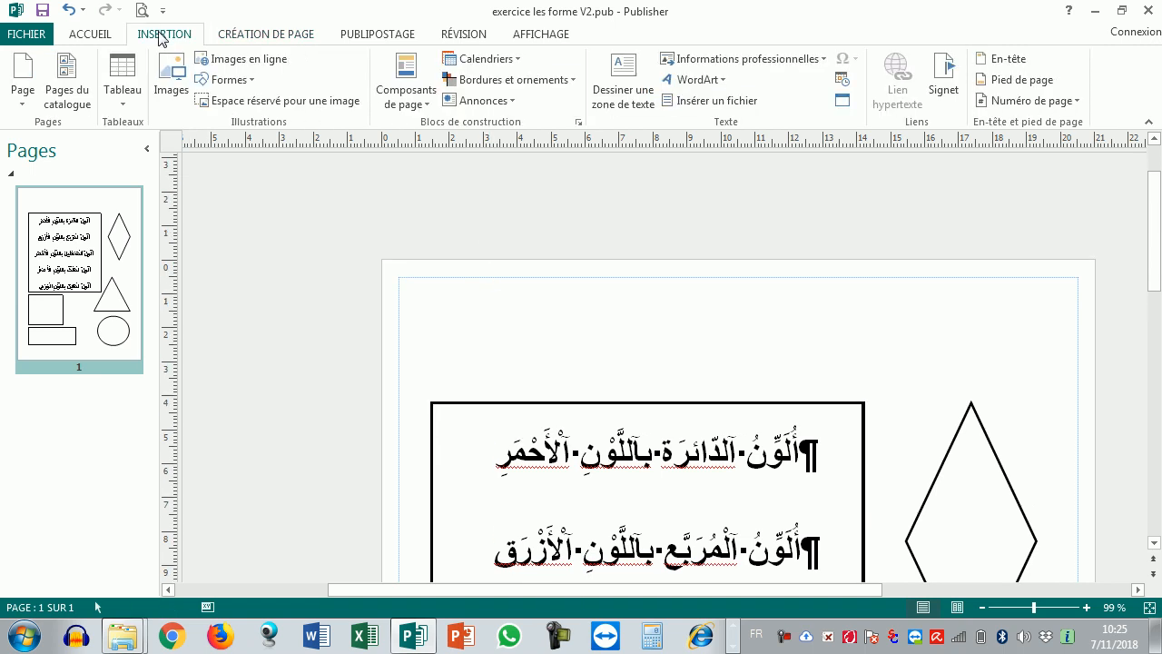
click(621, 80)
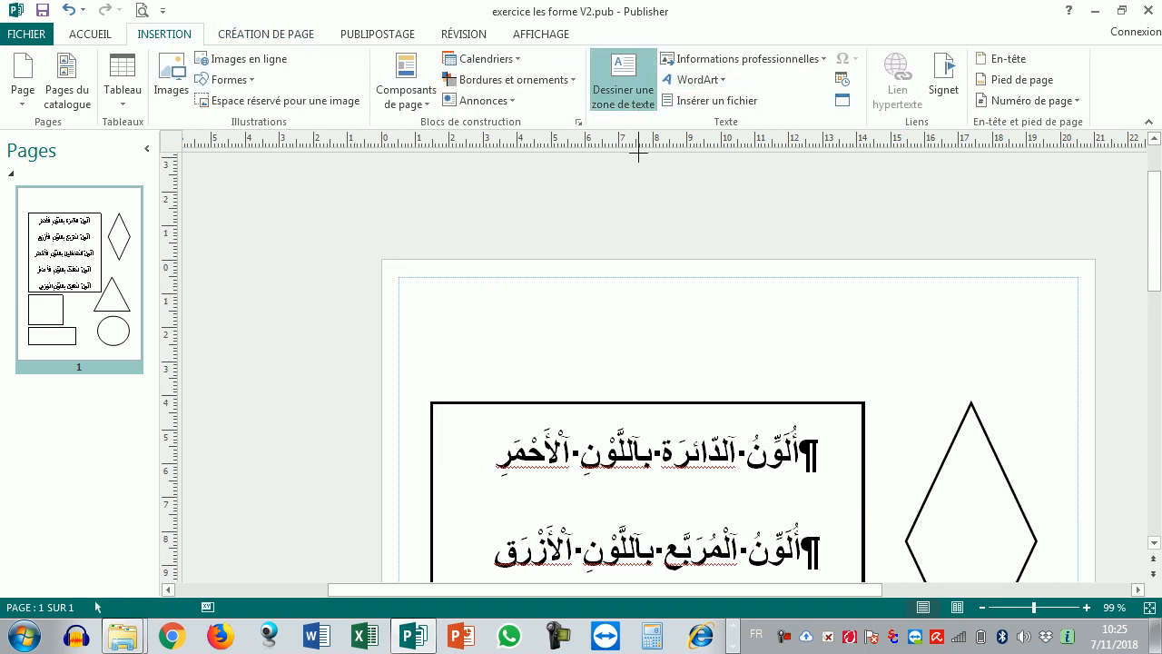
drag(398, 277, 564, 334)
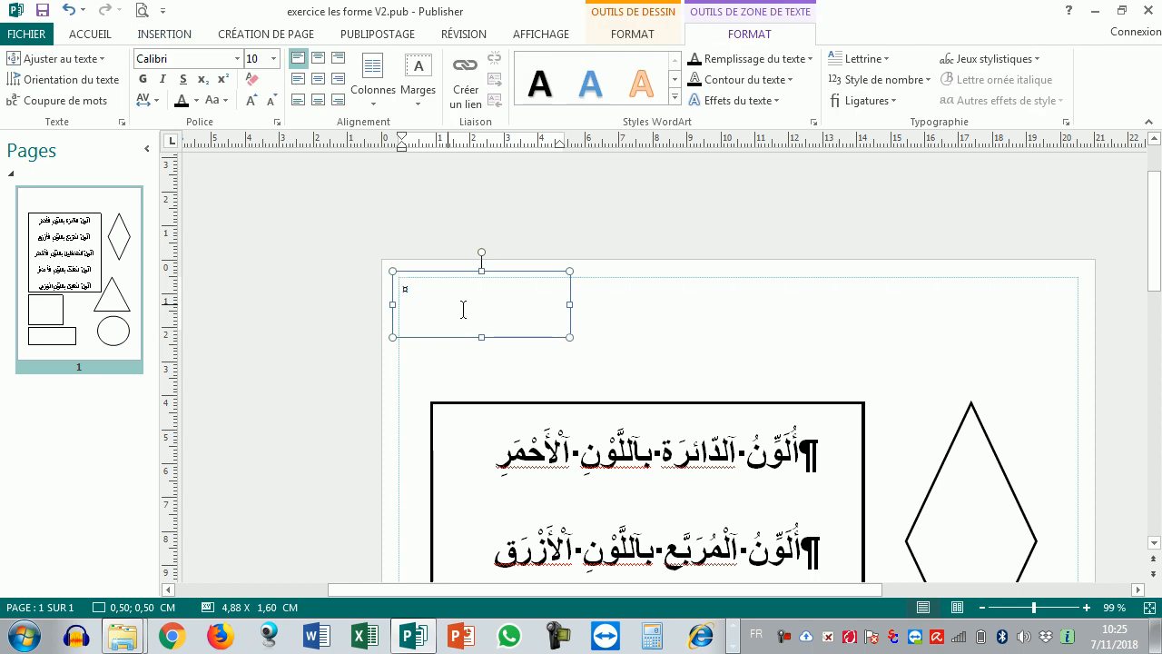
Give the new corner text box a black outline ½ pt thick
click(525, 338)
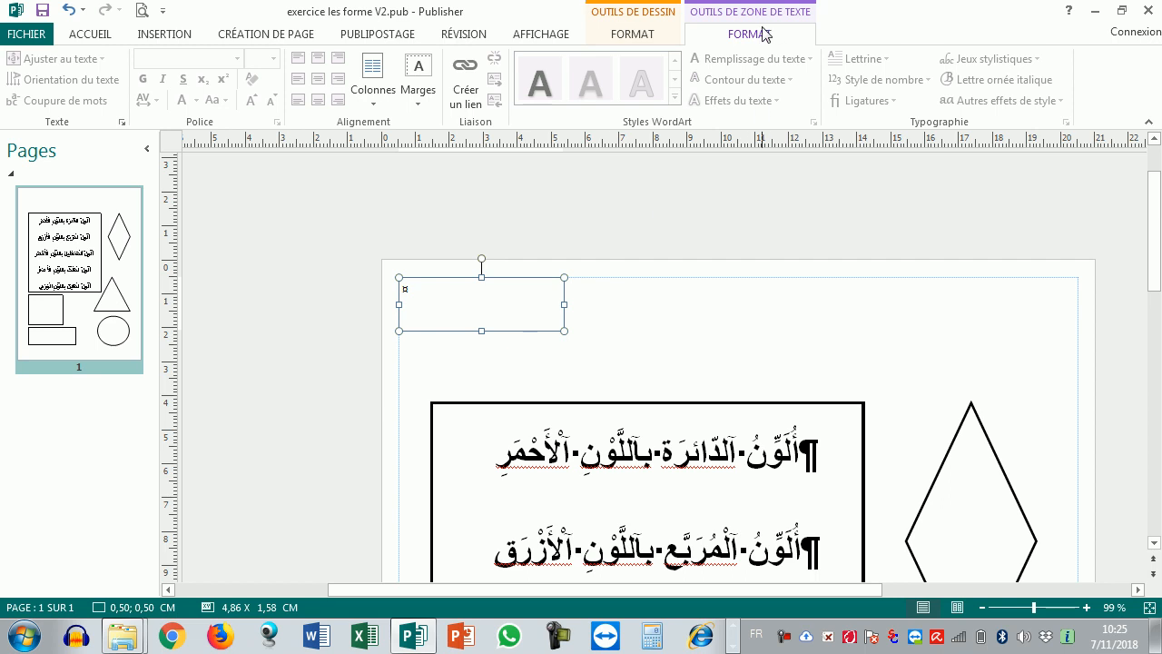
click(640, 34)
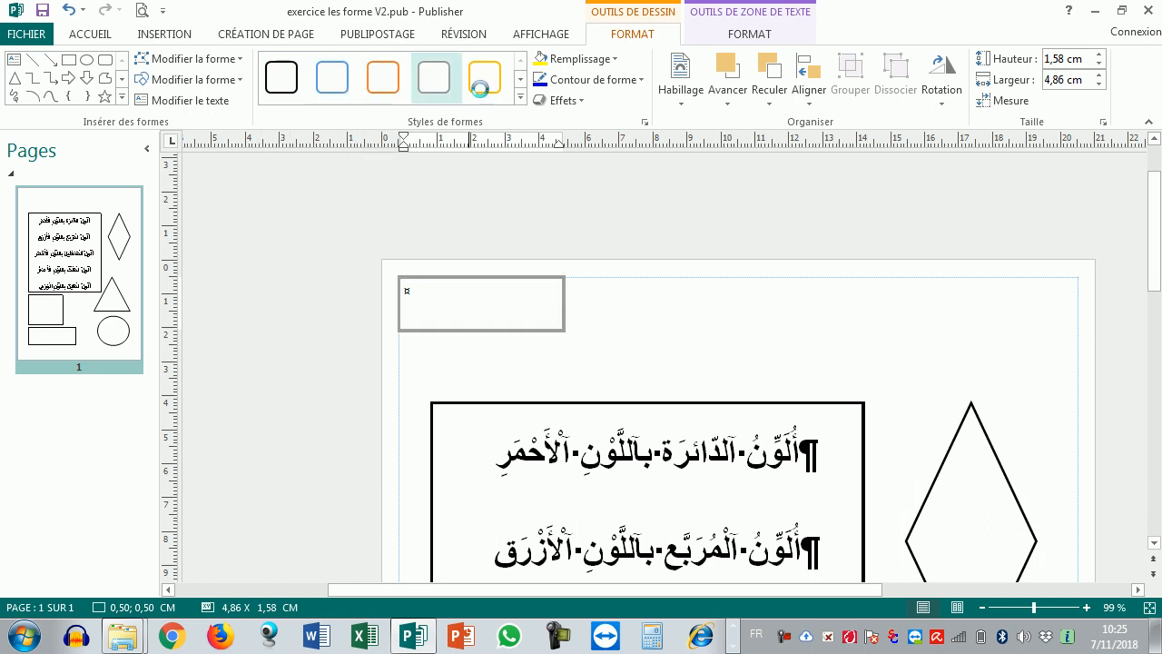
click(641, 82)
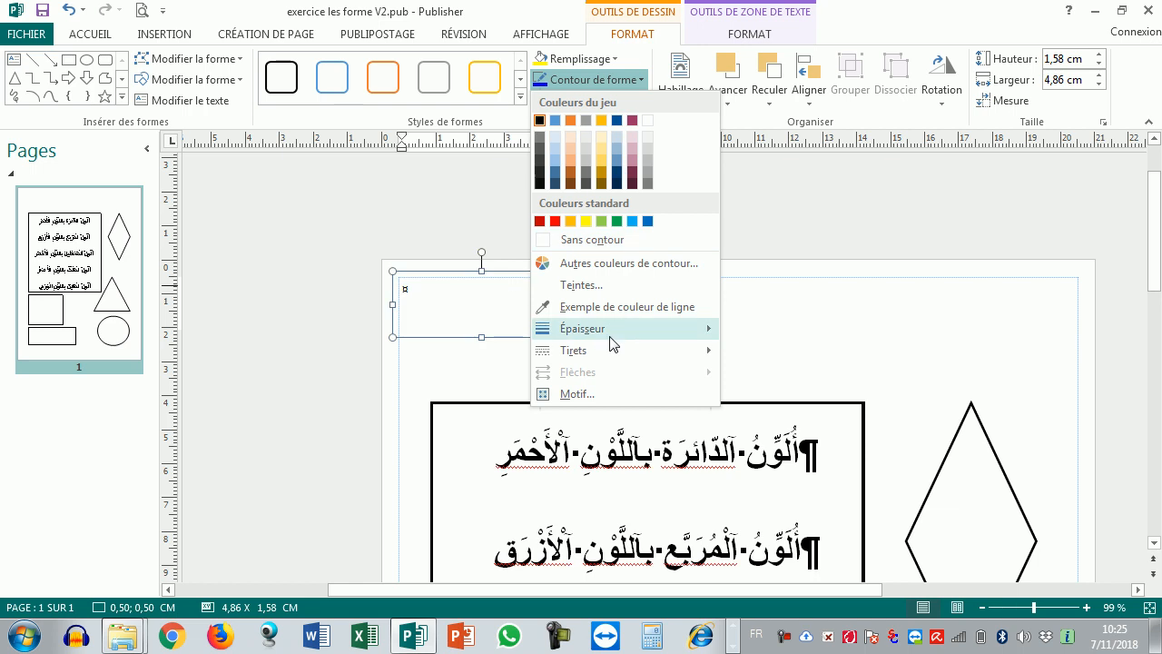
mouse_move(612, 342)
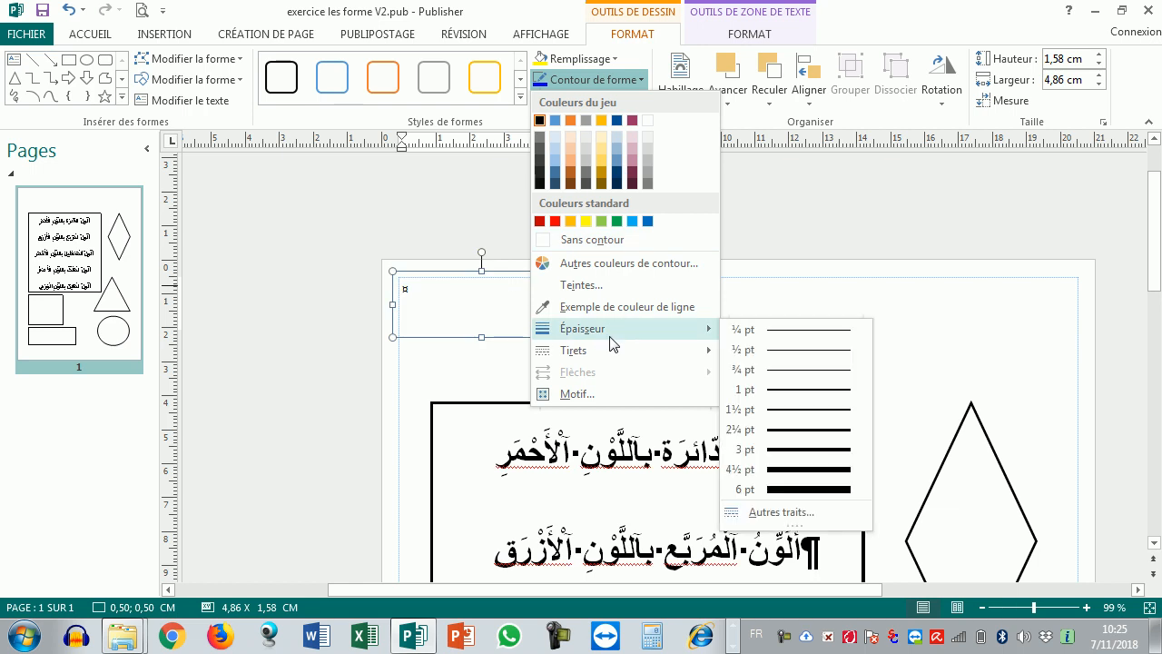
click(797, 354)
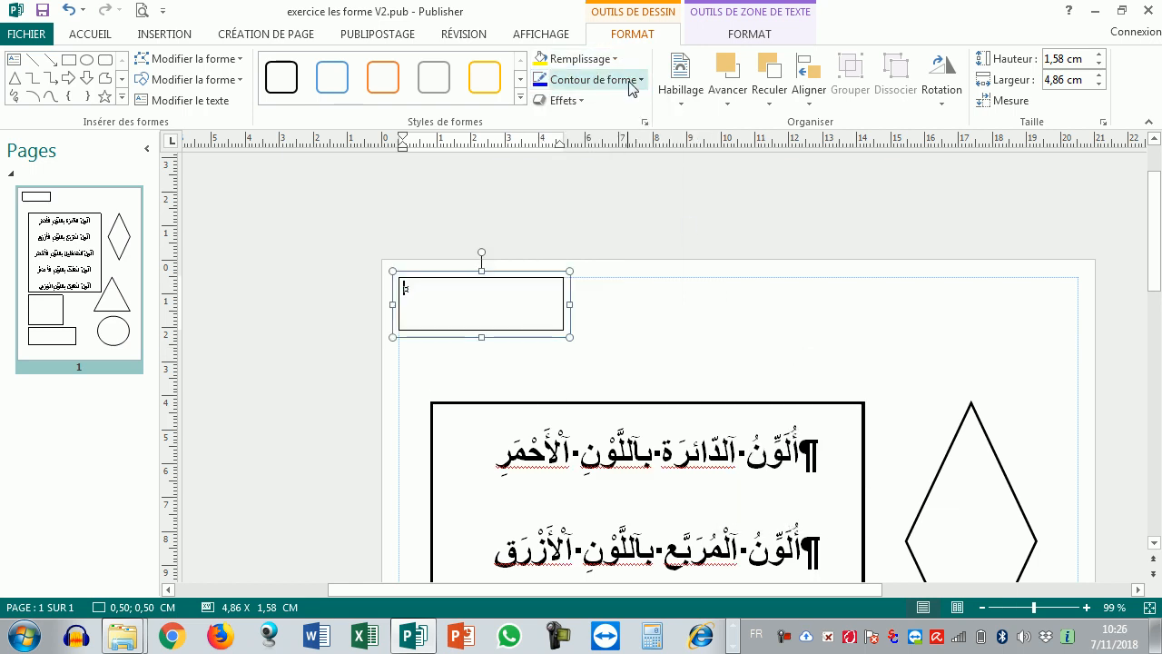
click(638, 81)
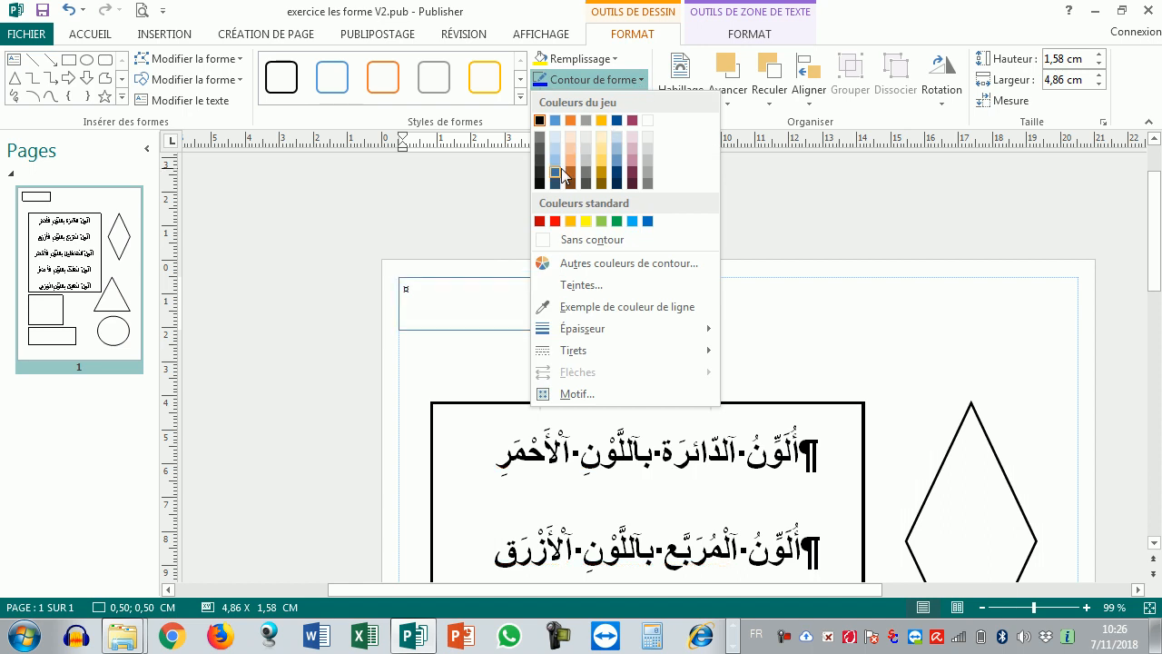
click(539, 119)
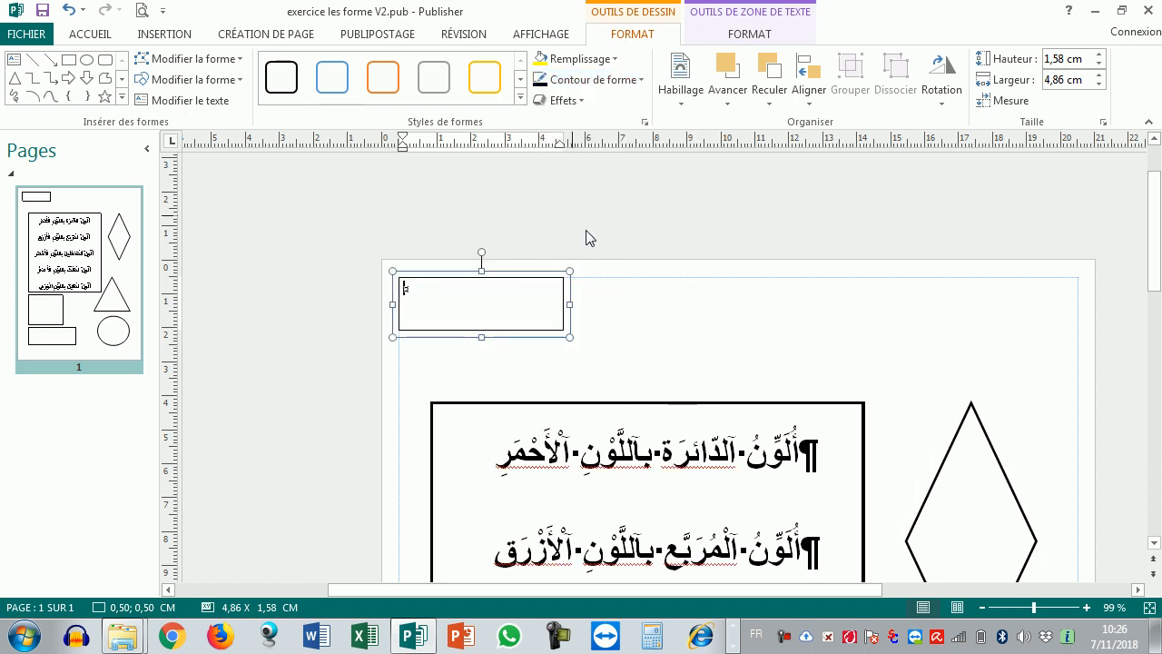
click(627, 306)
Duplicate the outlined text box twice along the top margin, placing one copy in the middle and one against the right margin
click(490, 331)
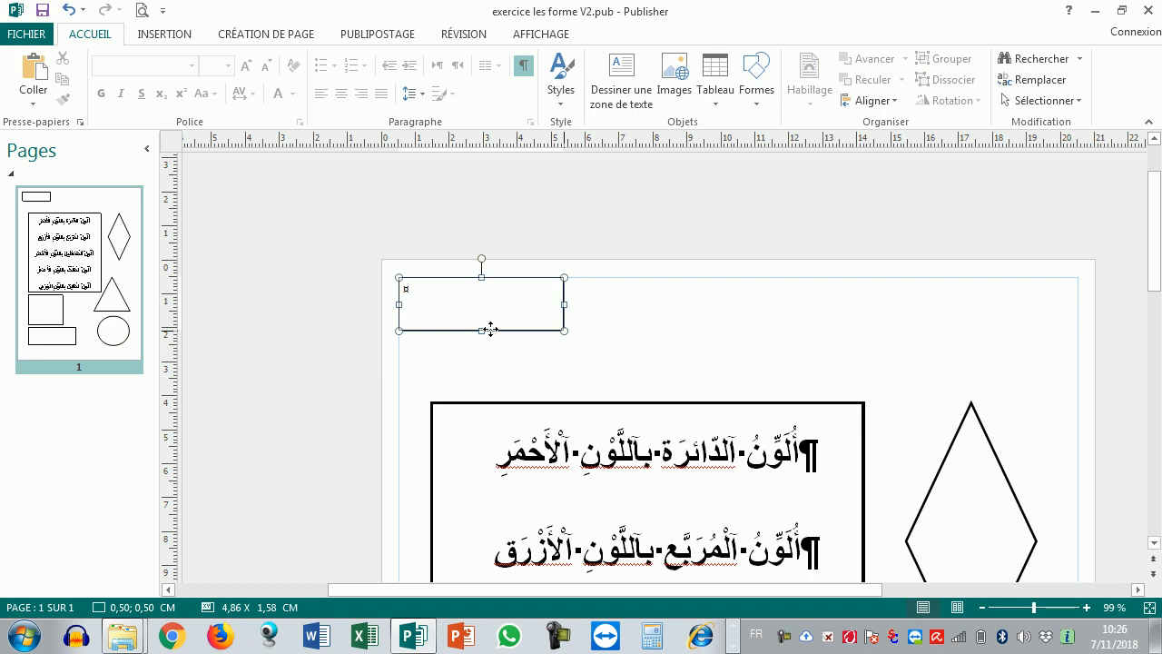
drag(490, 329, 690, 336)
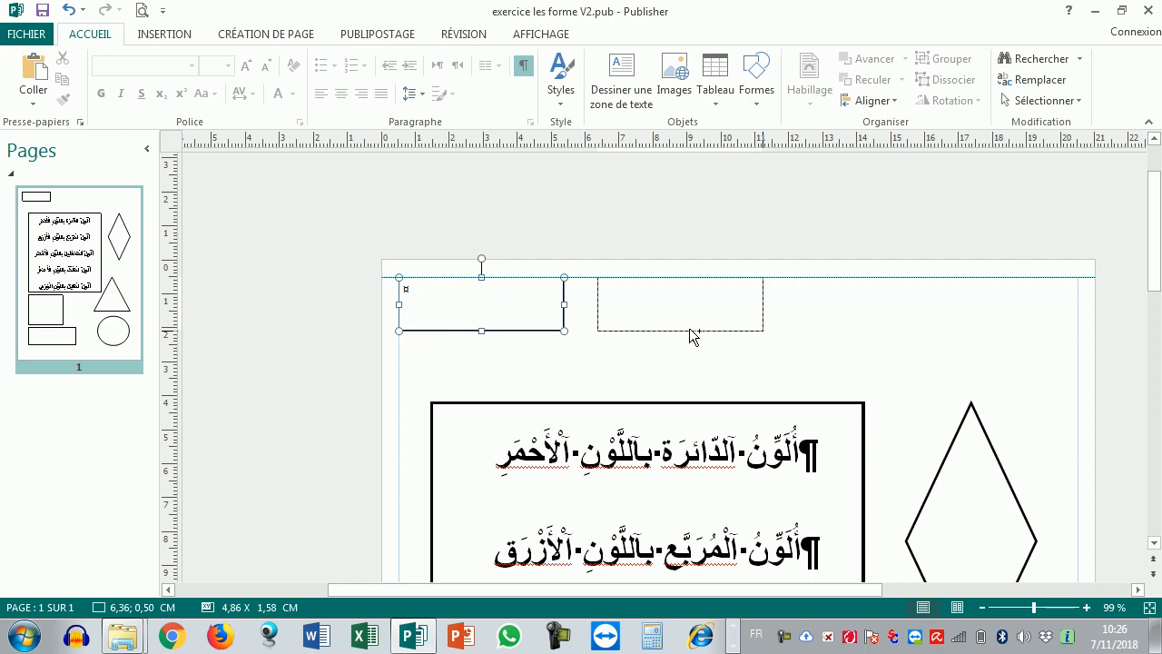
mouse_move(689, 328)
mouse_down()
mouse_move(750, 336)
mouse_move(693, 340)
mouse_move(786, 339)
mouse_move(692, 336)
mouse_up()
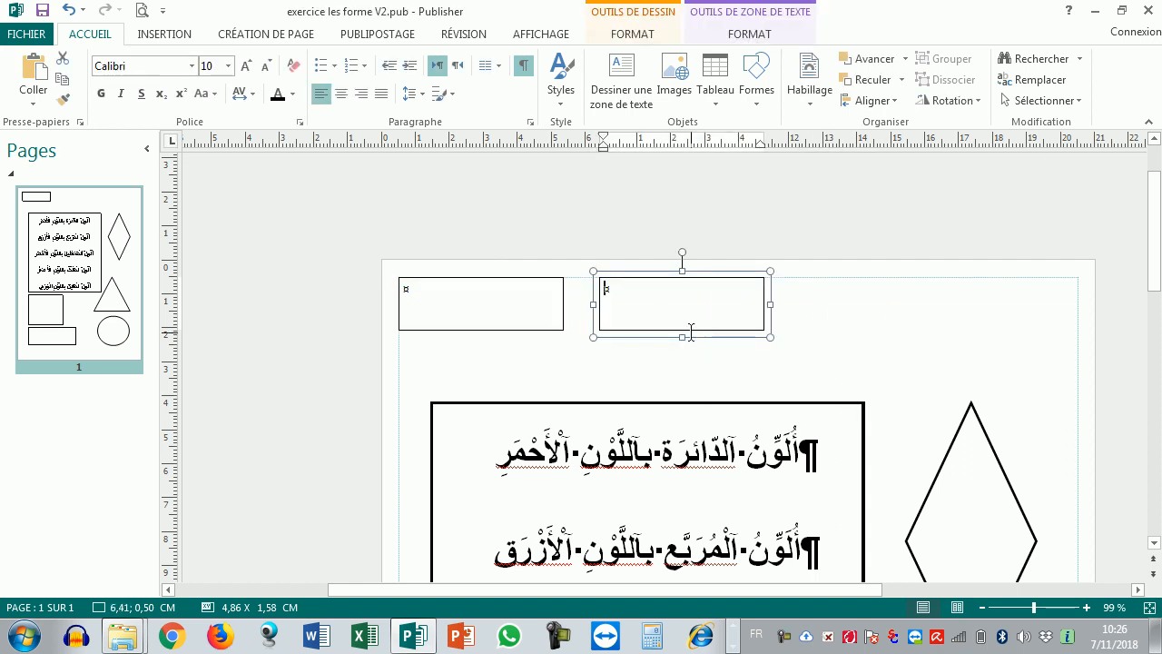
drag(700, 336, 1009, 328)
Widen the rightmost header box leftward to about 7,93 cm, and shift the middle box slightly right to balance the gaps
drag(904, 305, 810, 305)
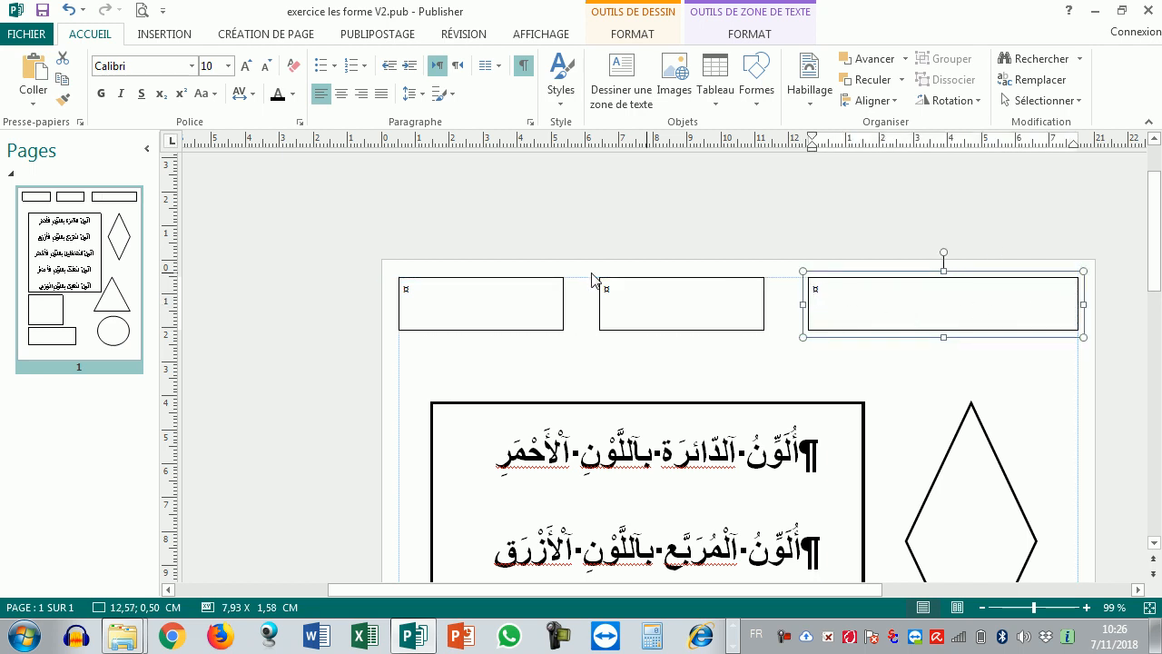
click(615, 301)
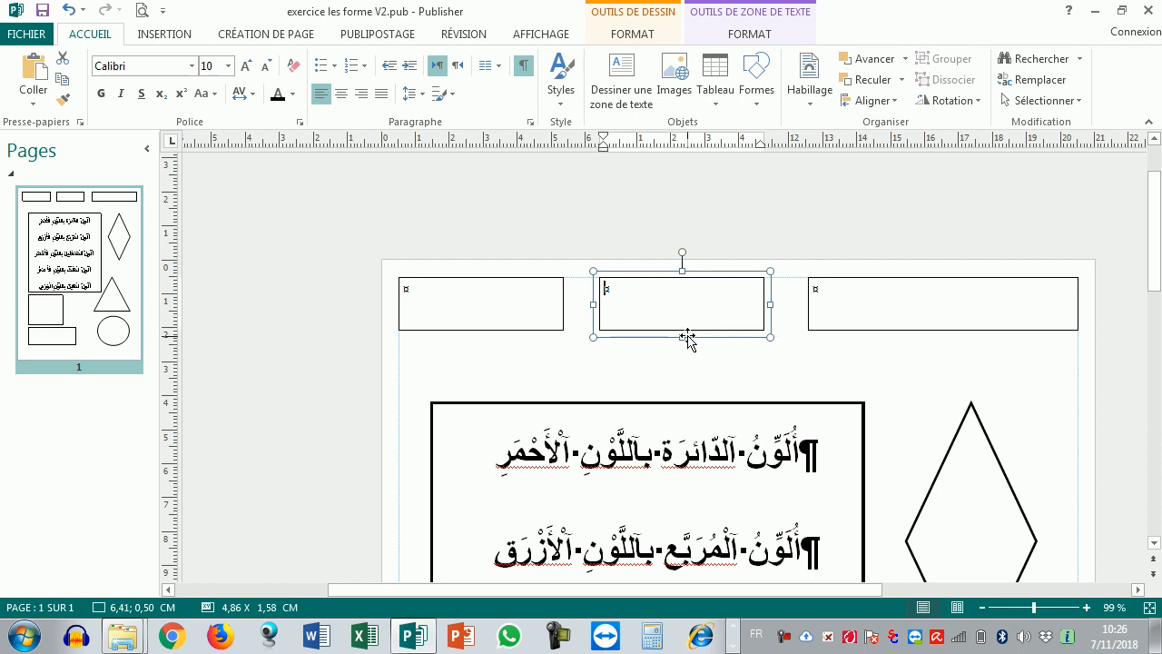
drag(704, 328, 716, 328)
click(812, 318)
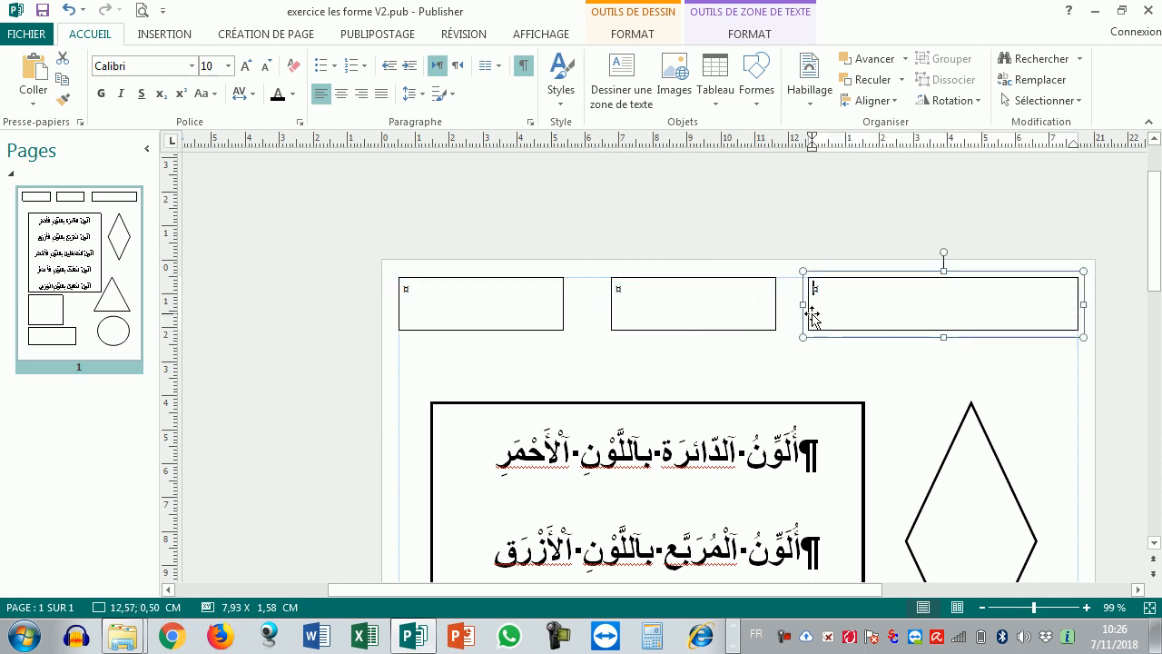
Widen the rightmost header box leftward to about 8,63 cm and the leftmost header box rightward to about 5,90 cm
drag(801, 304, 781, 305)
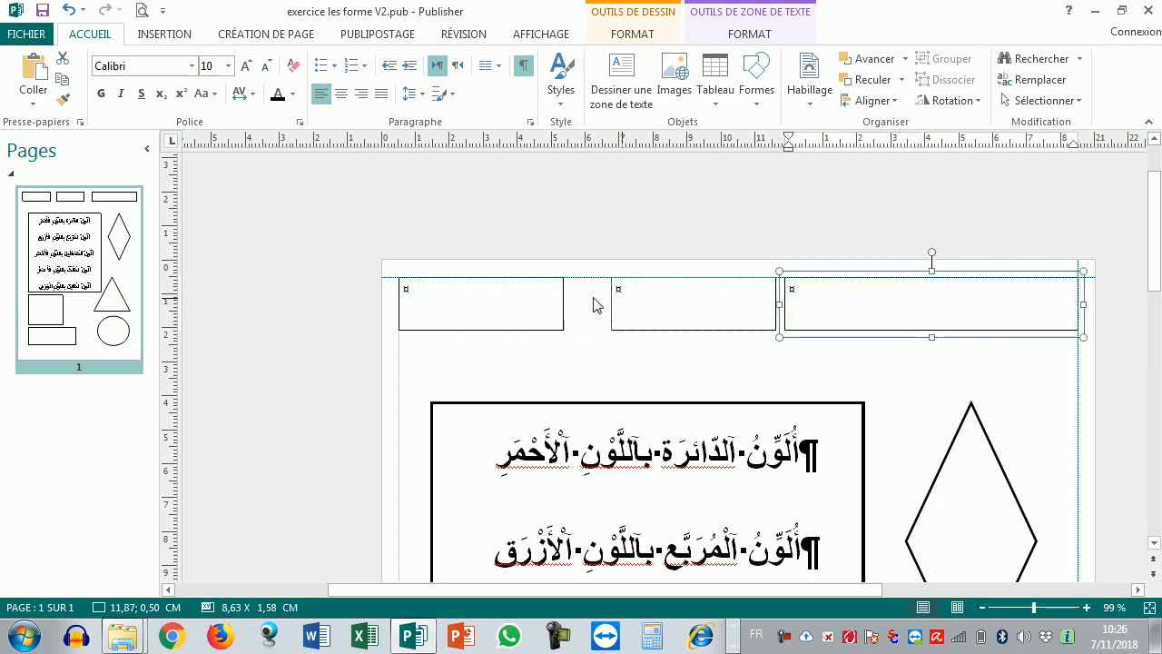
click(535, 308)
drag(565, 304, 604, 305)
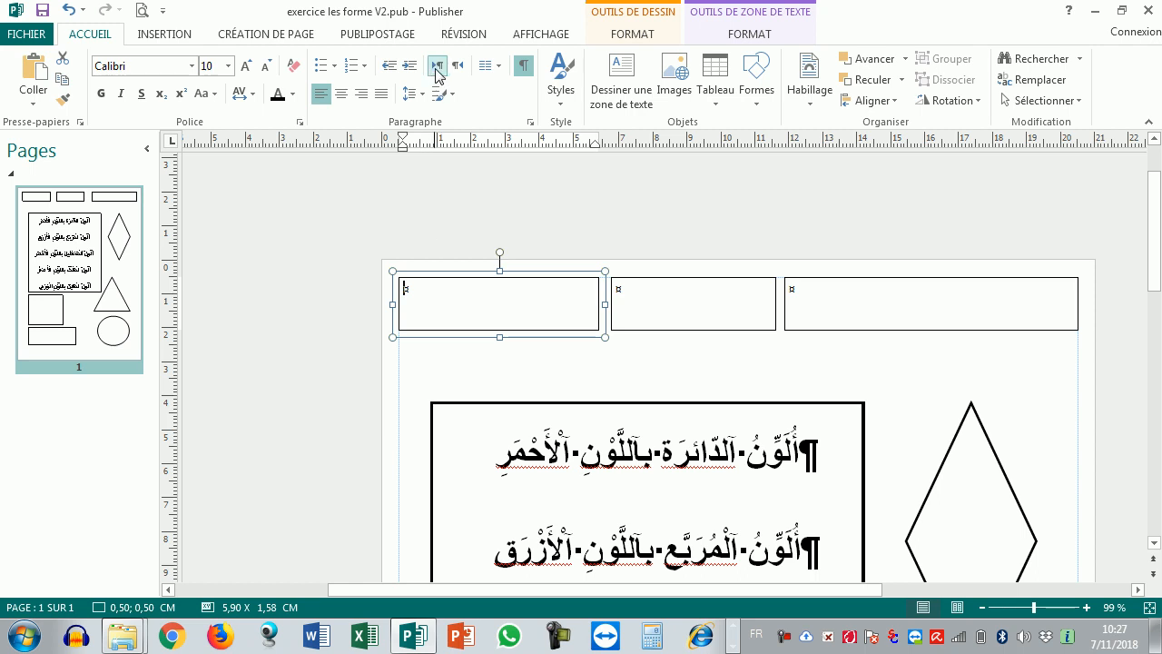
Set the rightmost header box to right-to-left text direction and align its text to the centre right
click(838, 306)
click(459, 66)
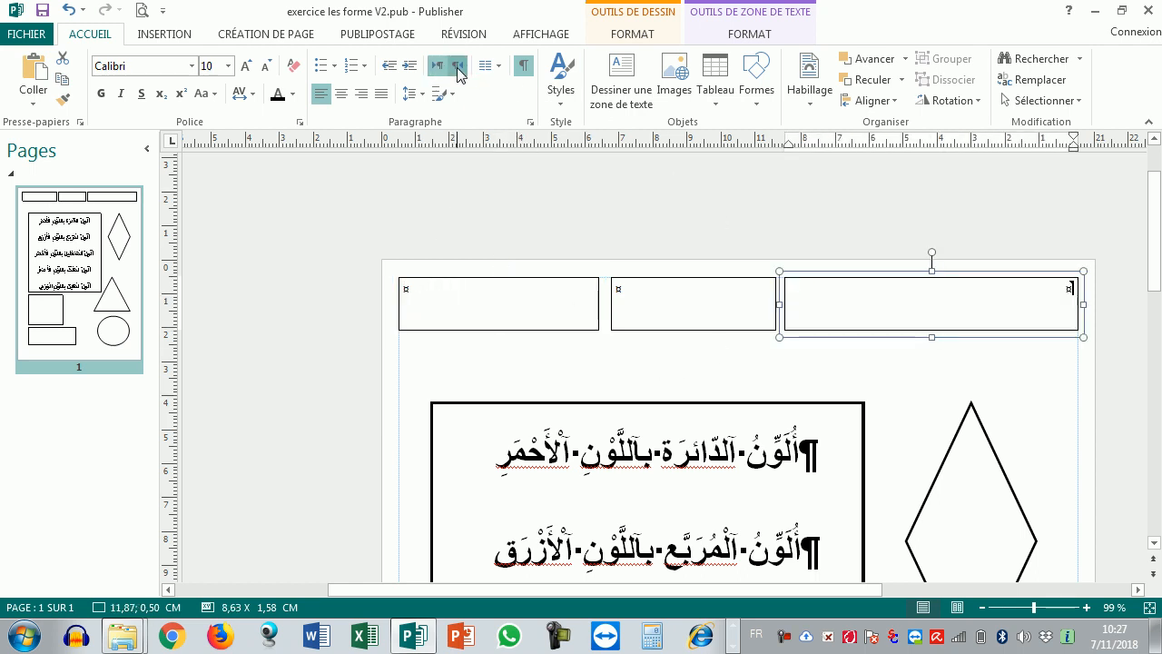
click(750, 34)
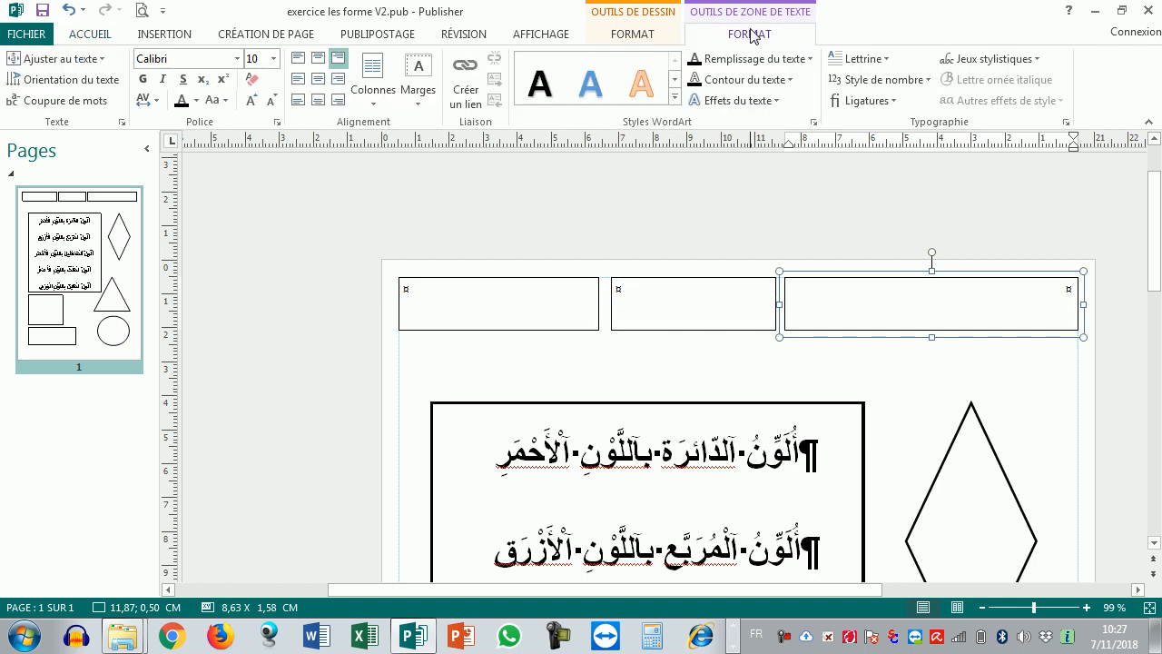
click(338, 79)
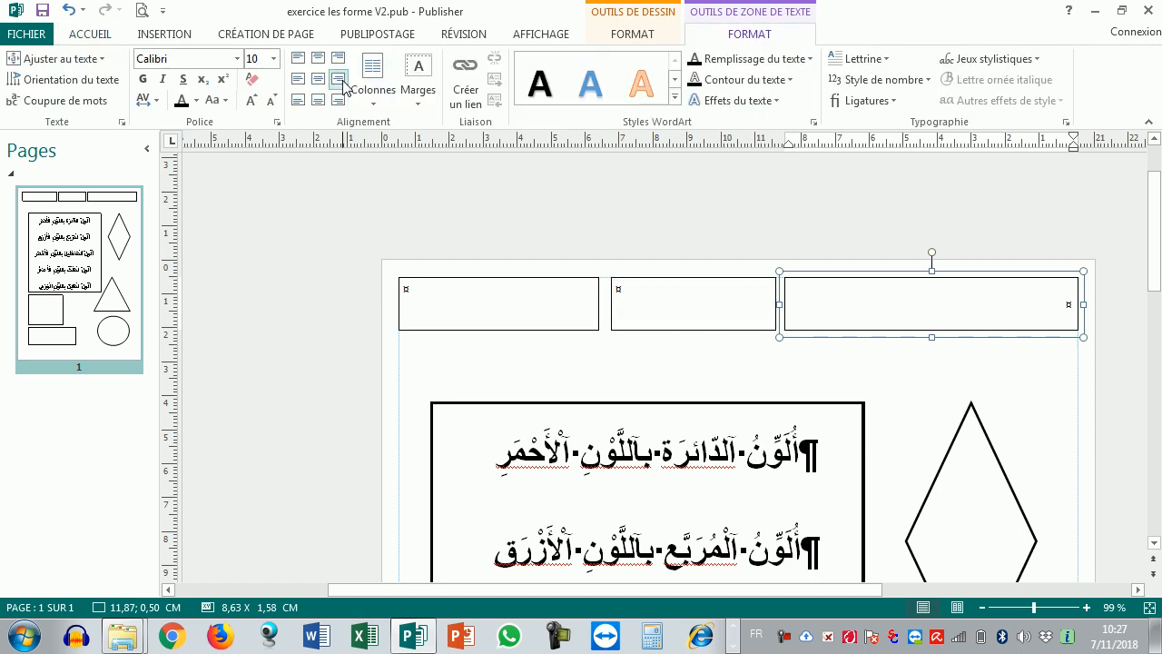
Set the middle header box to right-to-left text direction with centre-right text alignment
click(690, 314)
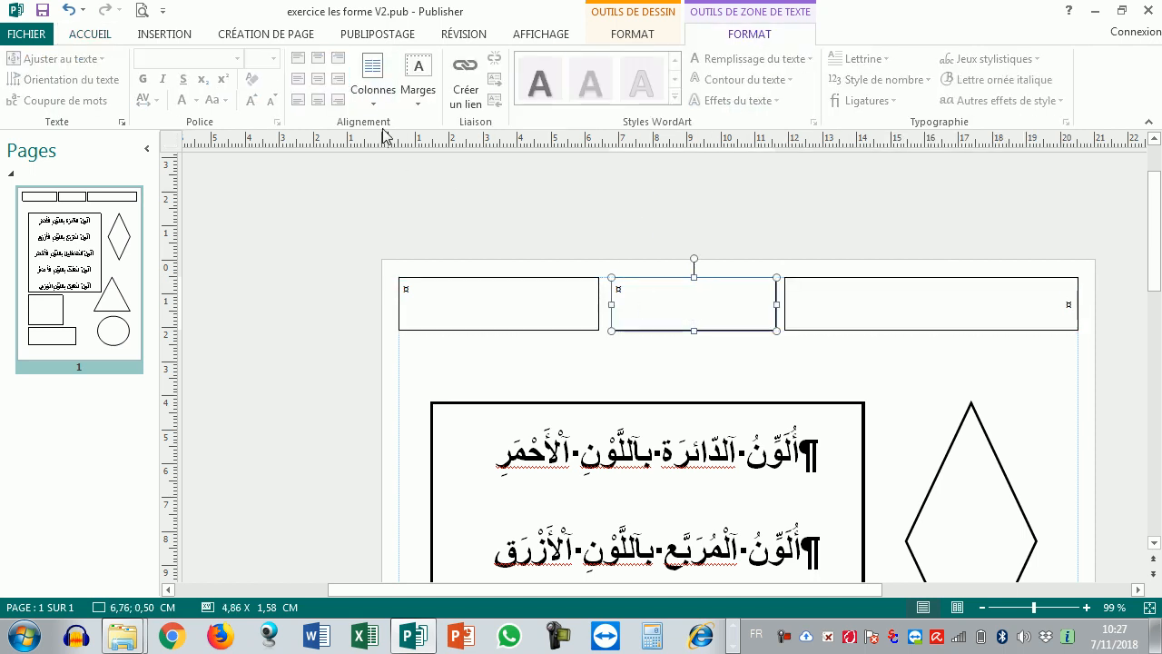
click(689, 301)
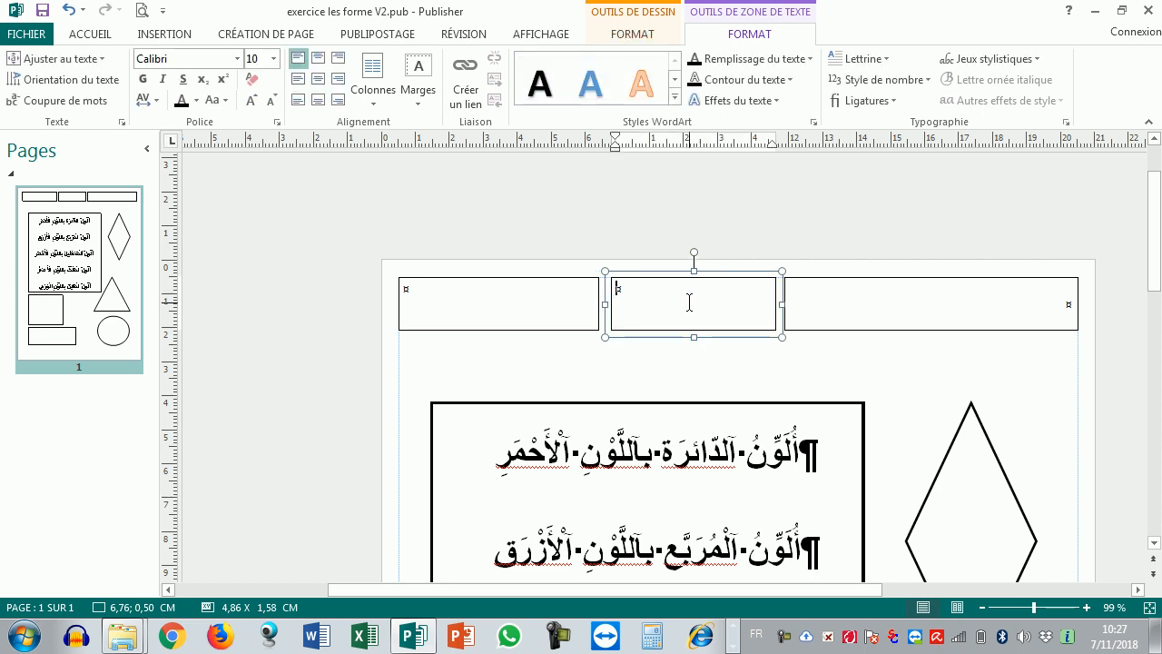
click(337, 79)
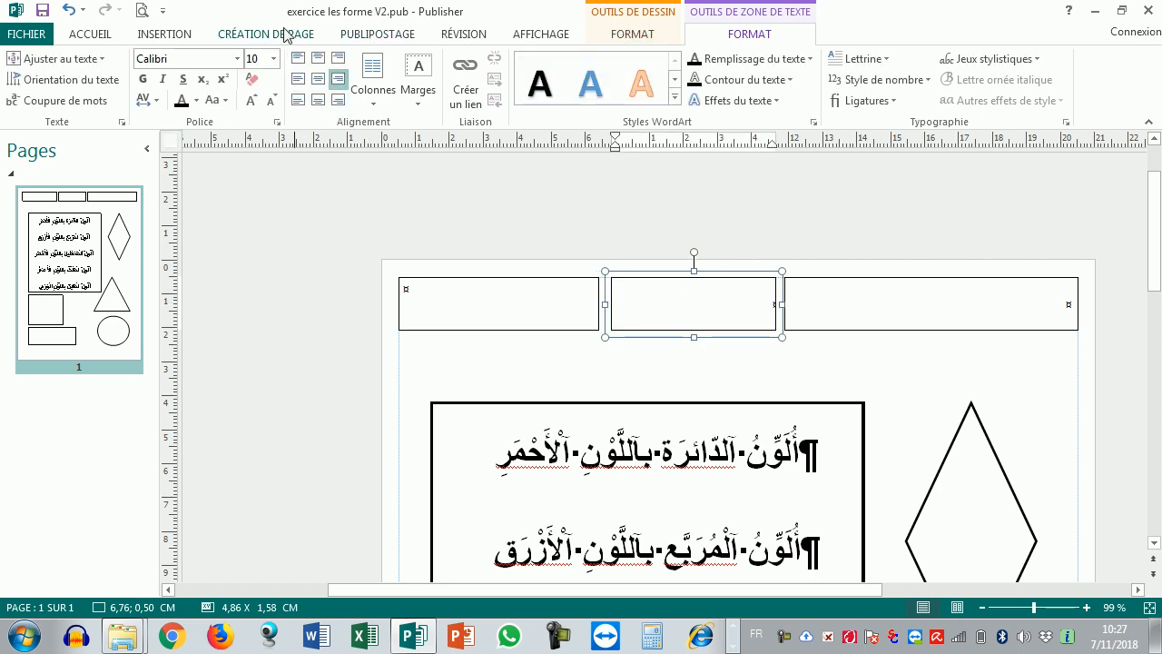
click(95, 37)
click(455, 69)
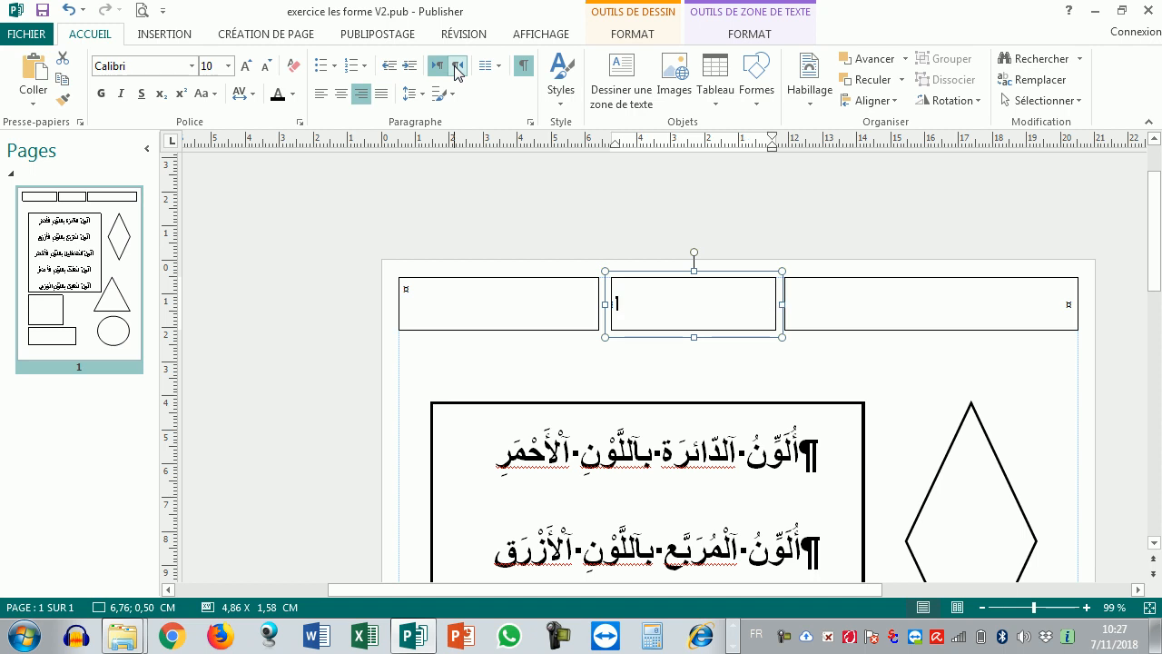
click(725, 36)
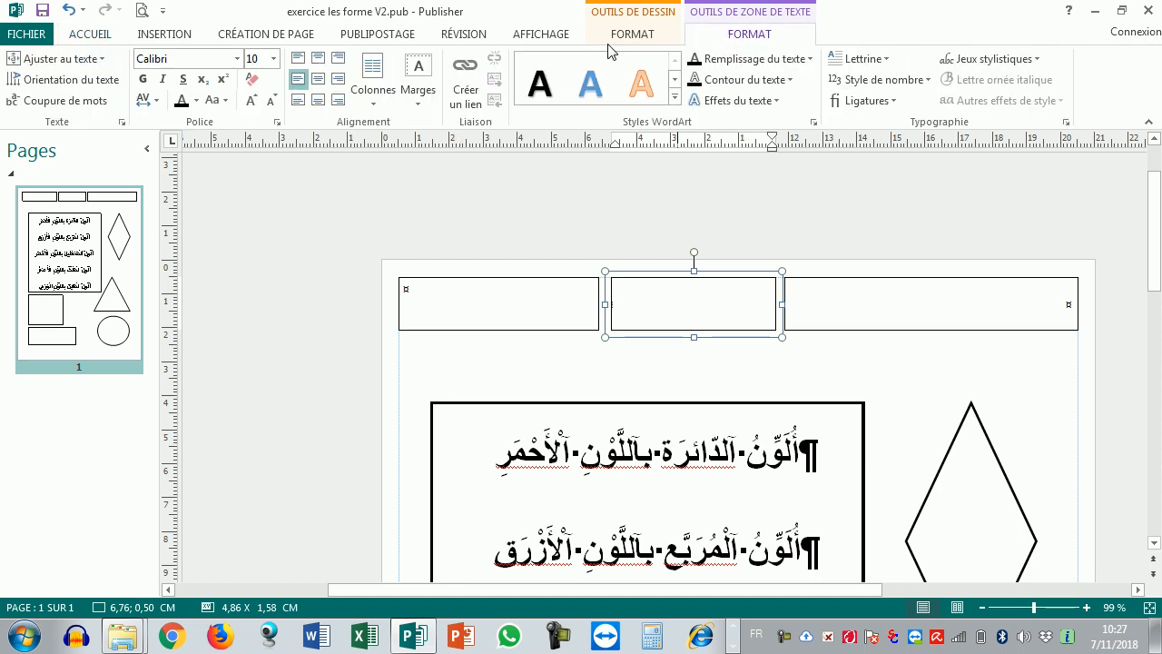
click(337, 82)
Set the leftmost header box to right-to-left text direction with centre-right text alignment
click(458, 297)
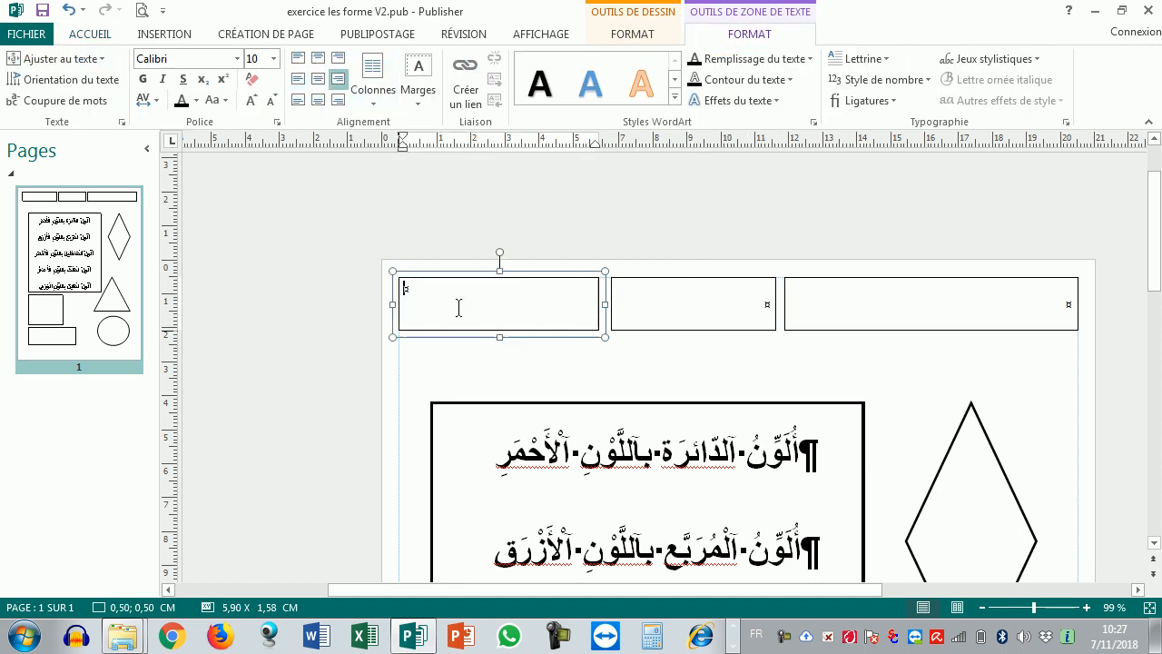
click(77, 35)
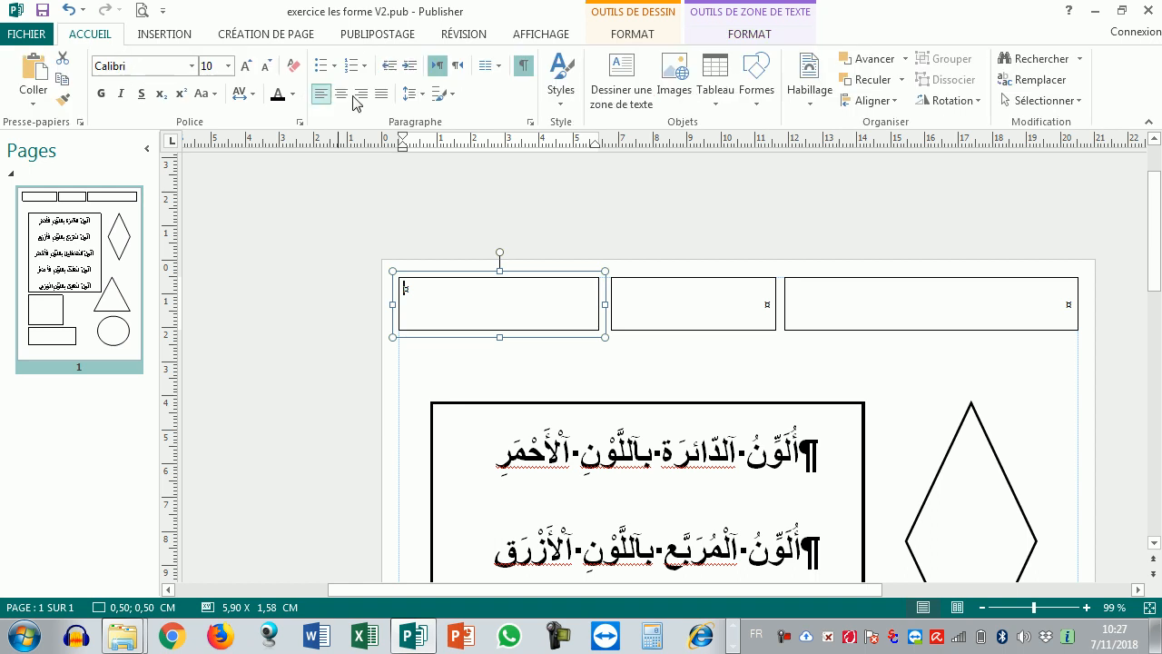
click(459, 71)
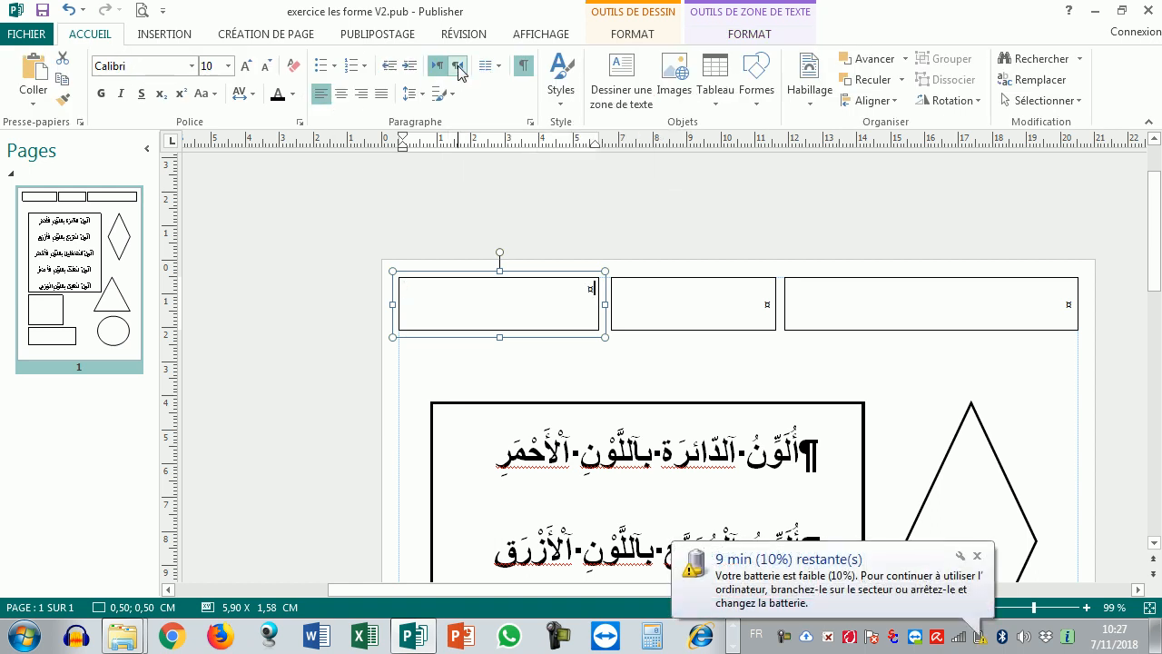
click(749, 34)
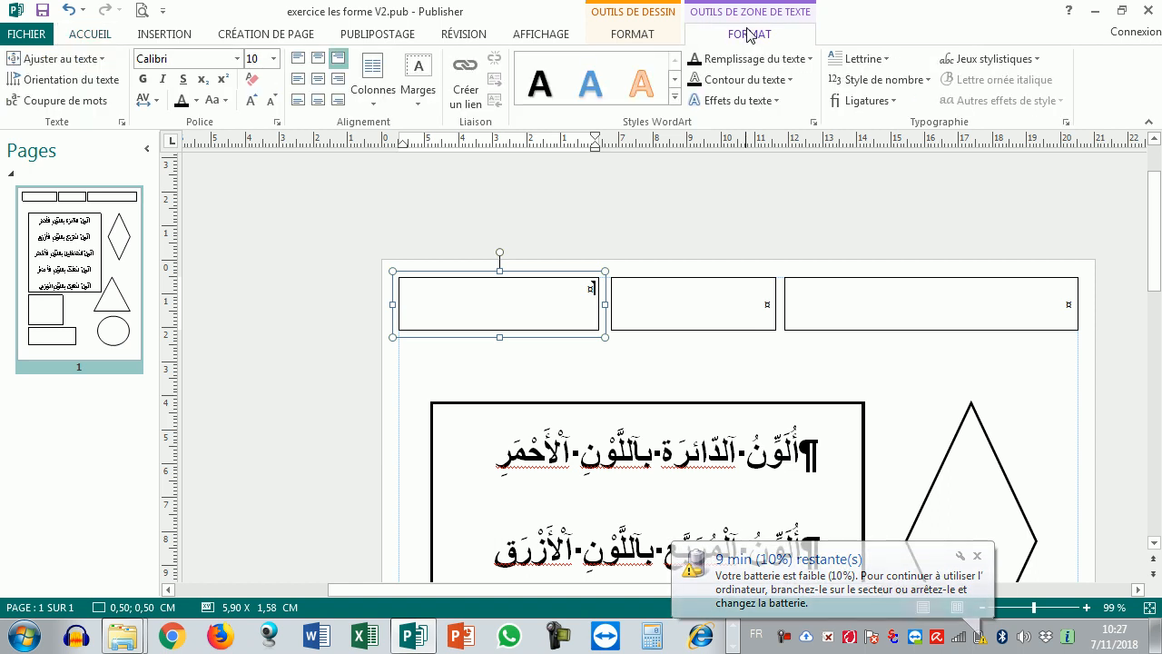
click(339, 79)
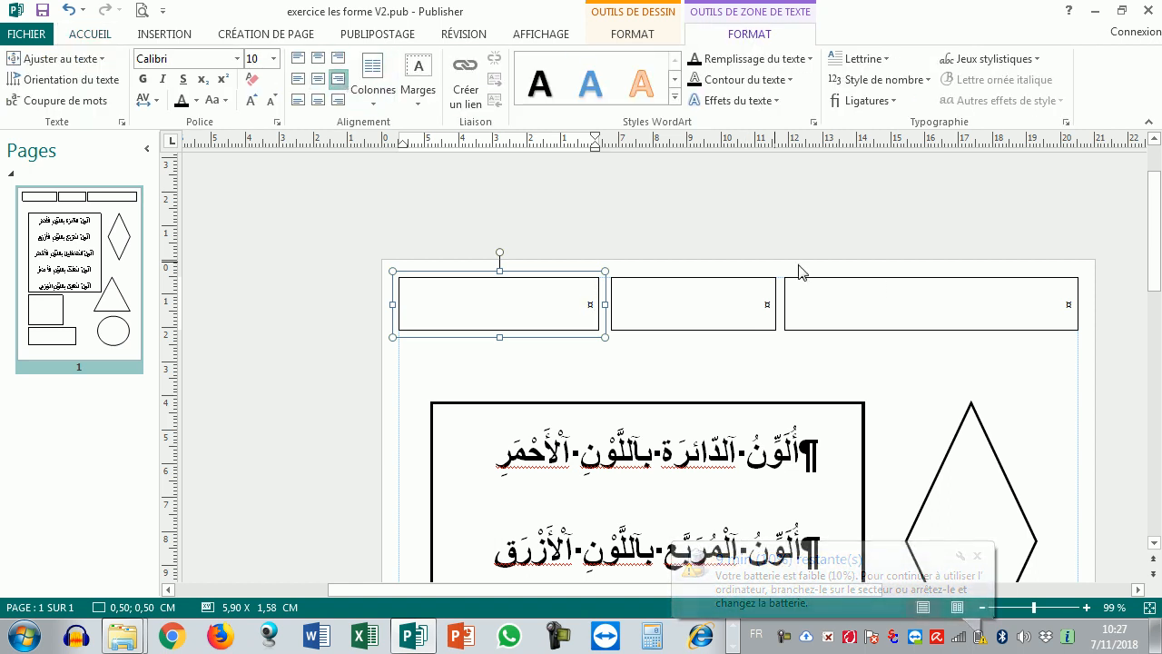
Duplicate the three header boxes together, placing the copies about 10,29 cm down the page at the same horizontal positions
click(881, 303)
scroll(848, 300, down, 2)
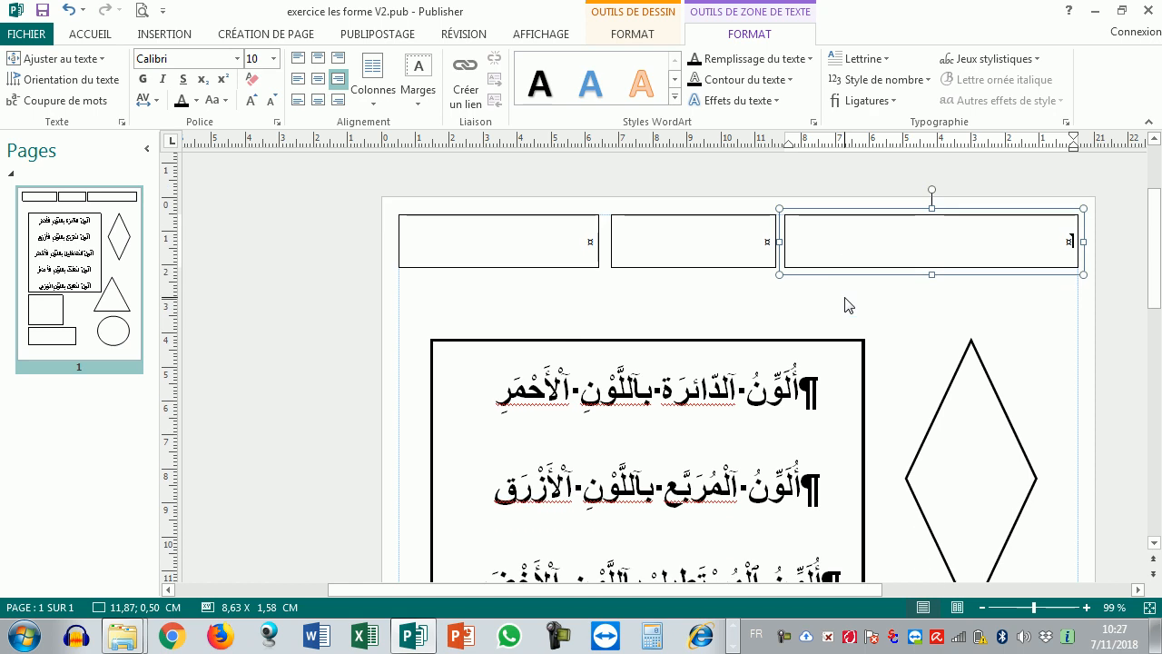
scroll(842, 293, down, 1)
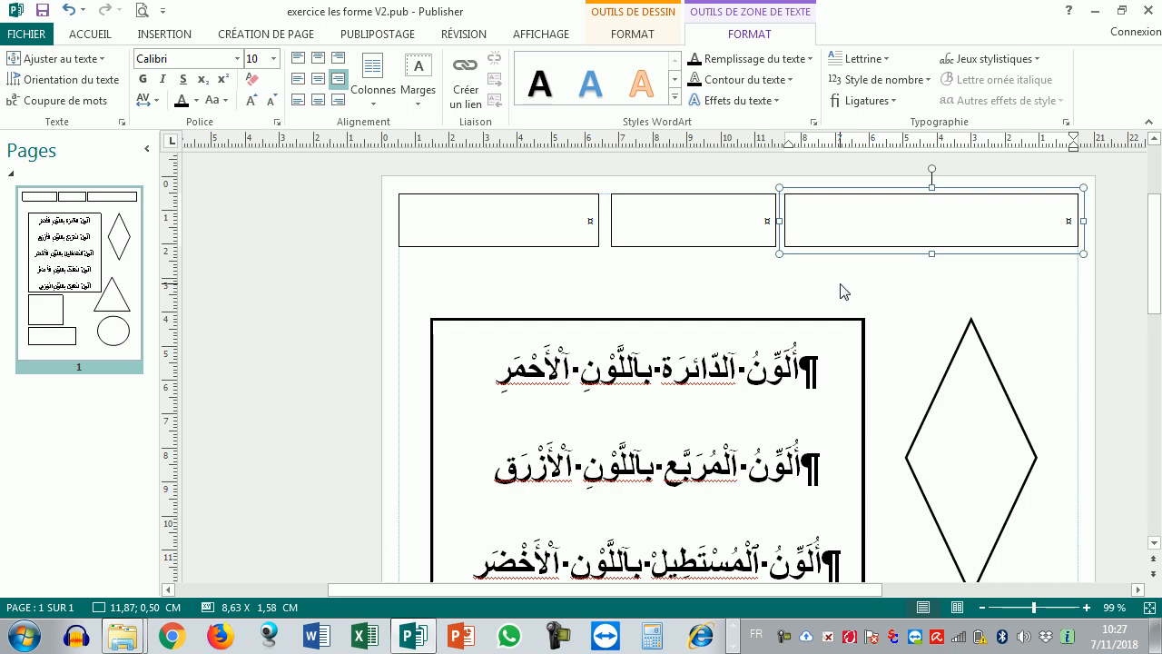
drag(360, 179, 1117, 272)
scroll(763, 271, down, 2)
drag(726, 211, 726, 543)
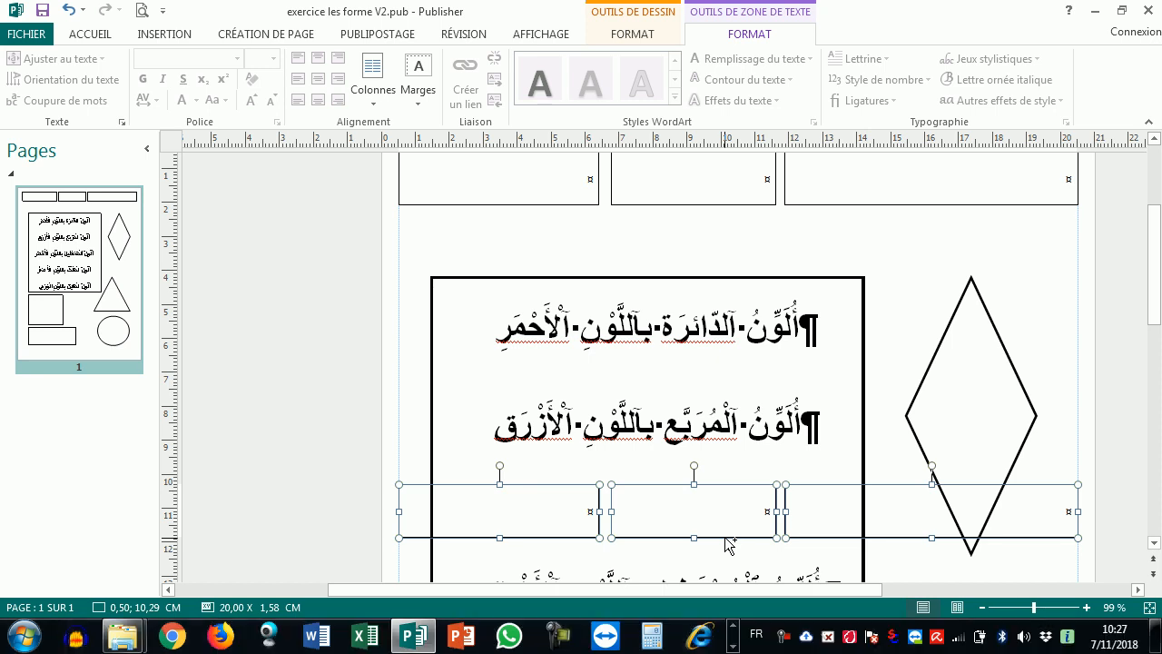
Move the three copied boxes together straight down the page to a vertical position of about 21,78 cm
scroll(726, 542, down, 3)
scroll(756, 427, up, 4)
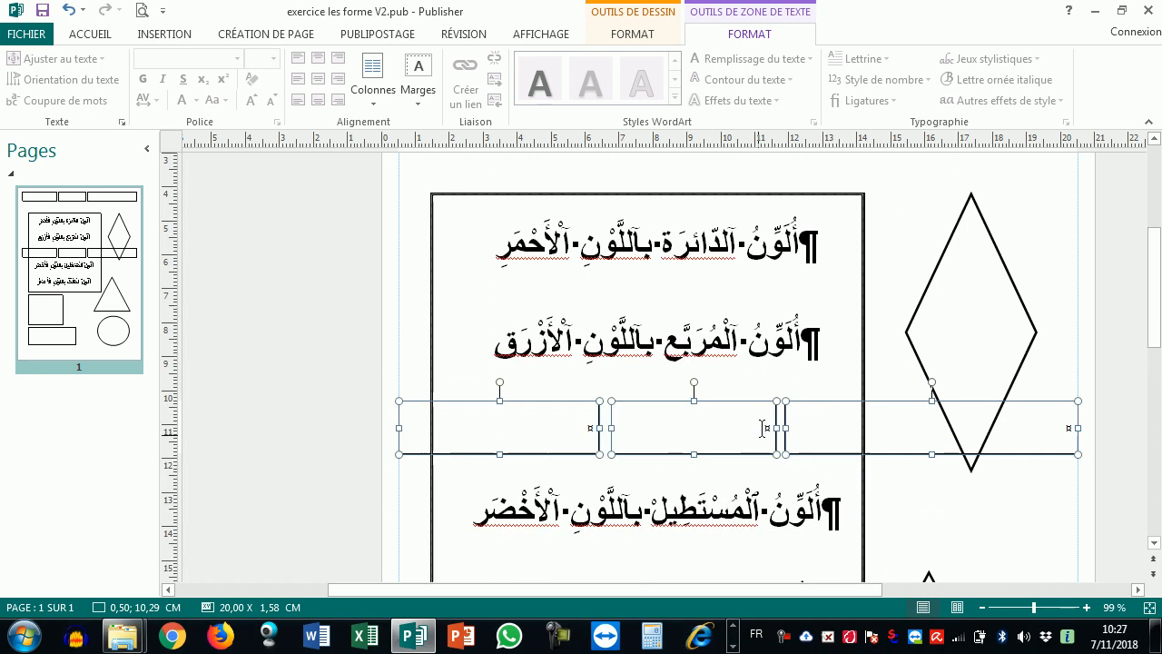
scroll(776, 417, down, 2)
scroll(780, 427, down, 1)
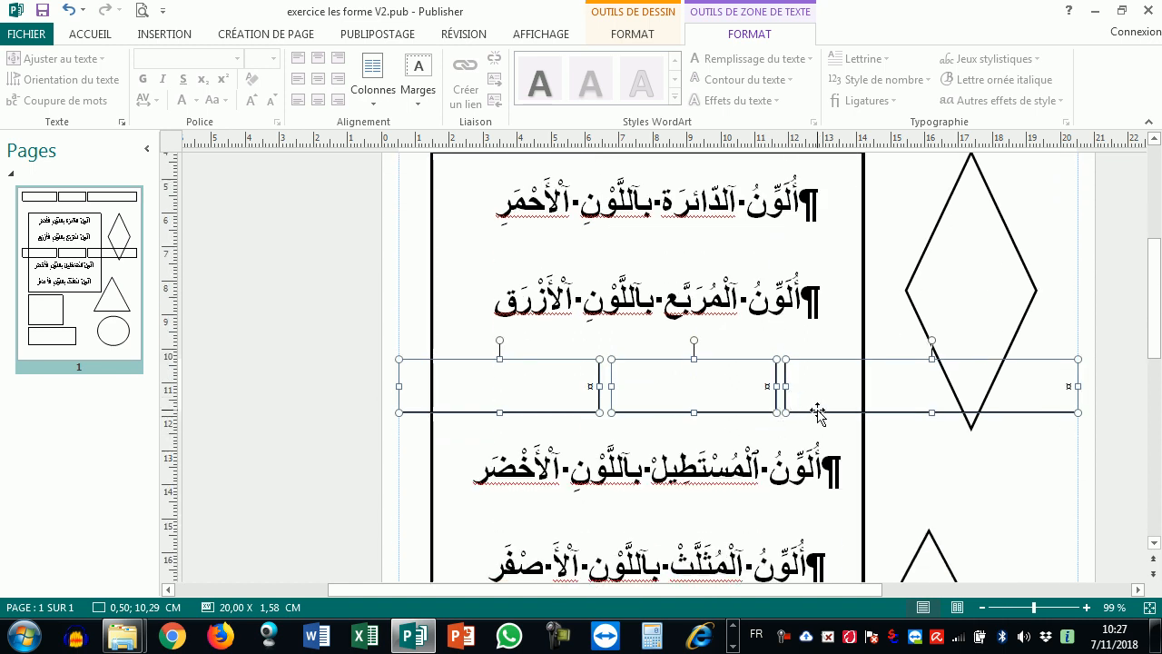
drag(817, 410, 807, 539)
scroll(809, 526, down, 2)
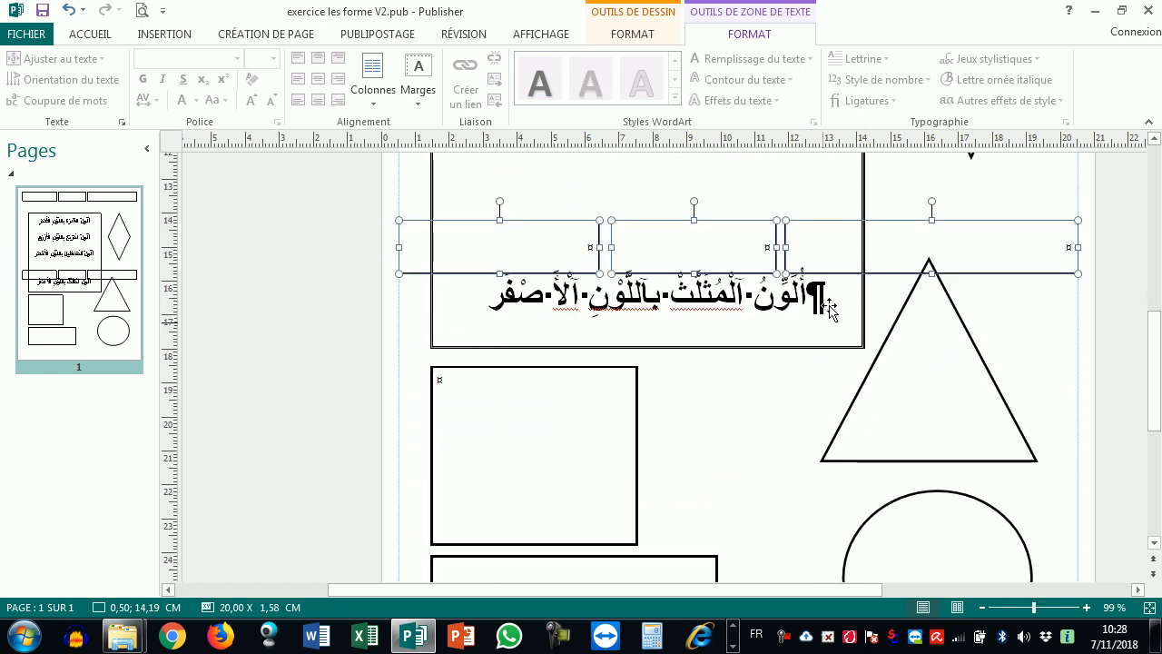
drag(835, 274, 826, 493)
scroll(827, 491, down, 1)
scroll(828, 490, down, 1)
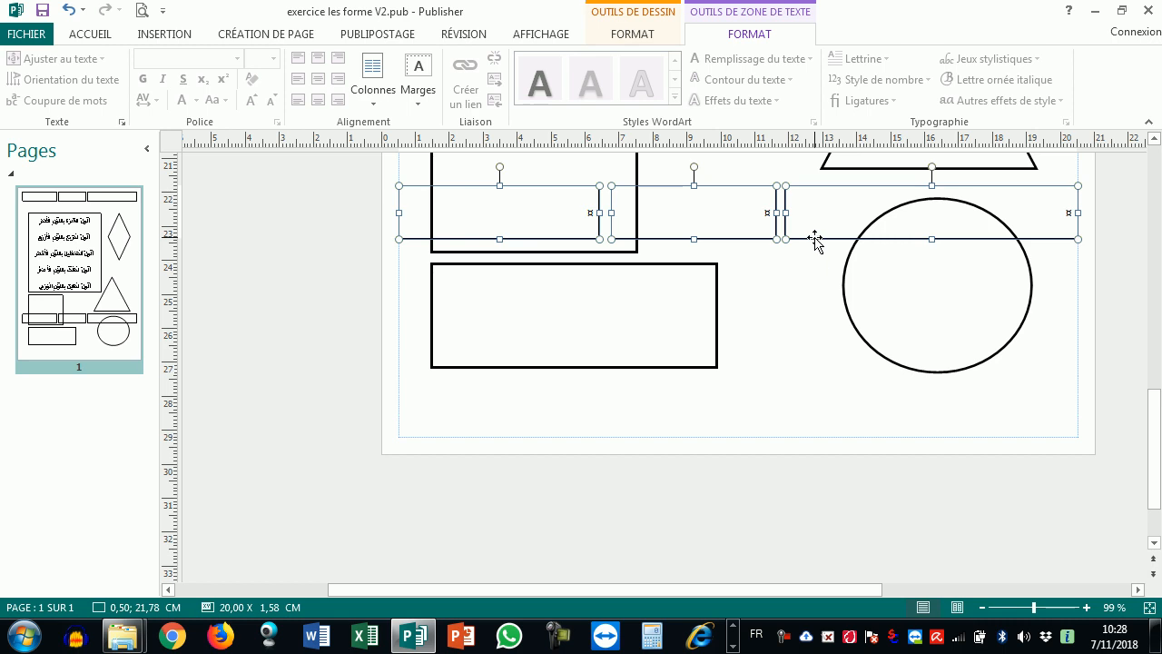
Select the three copied boxes together and move them down onto the bottom margin, at about 27,62 cm vertically
click(814, 236)
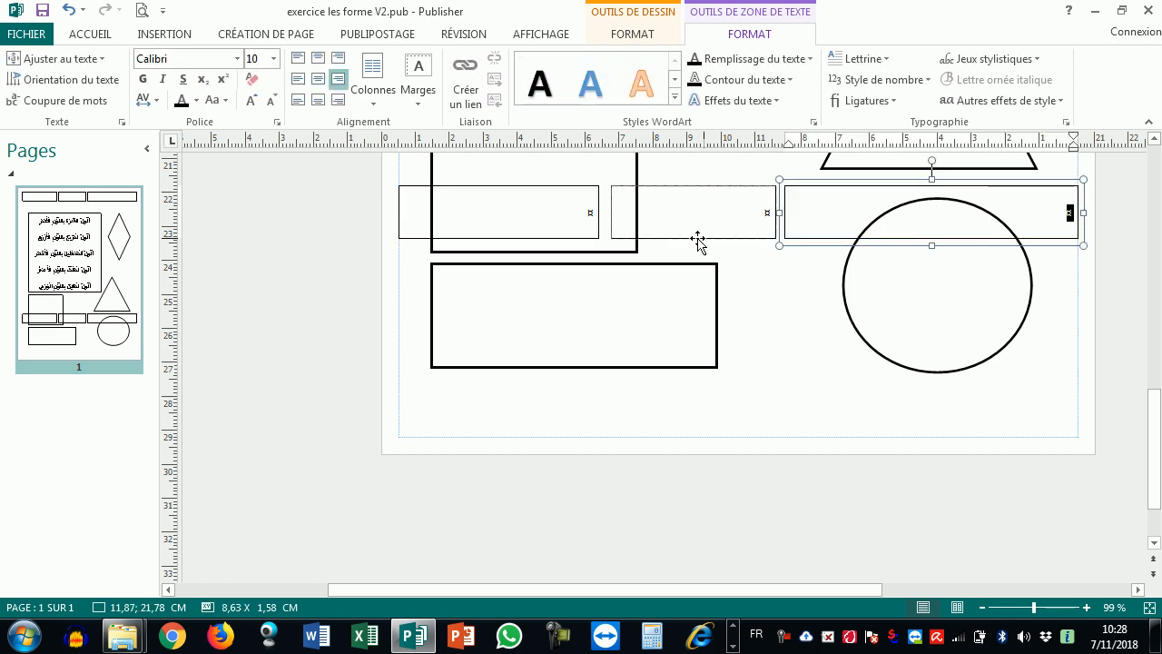
click(526, 226)
shift+click(705, 238)
shift+click(794, 236)
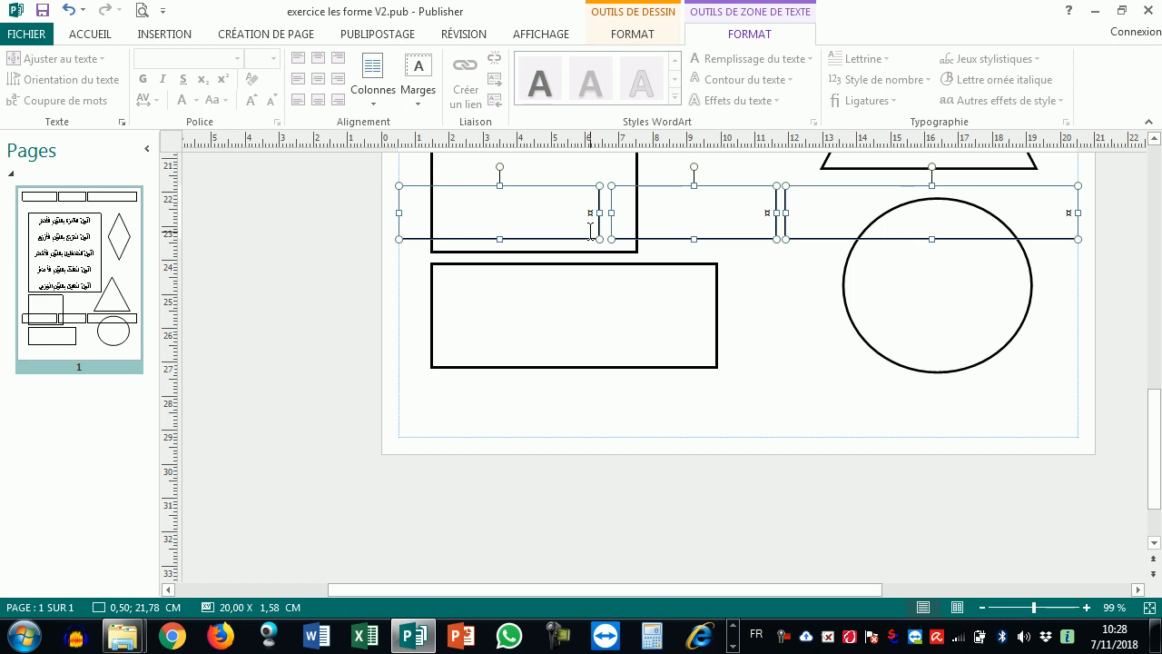
drag(803, 239, 796, 439)
click(820, 475)
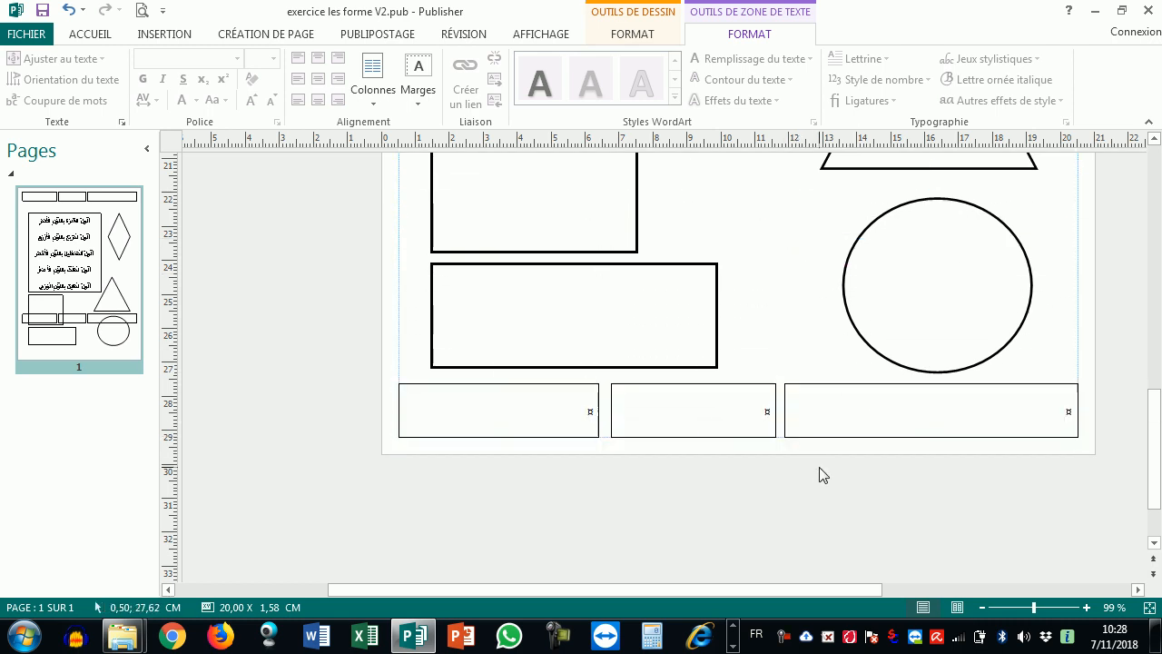
Narrow the rightmost footer box to about 4,42 cm against the right margin, and shift the middle footer box right to about 8,73 cm
click(788, 414)
drag(788, 410, 927, 410)
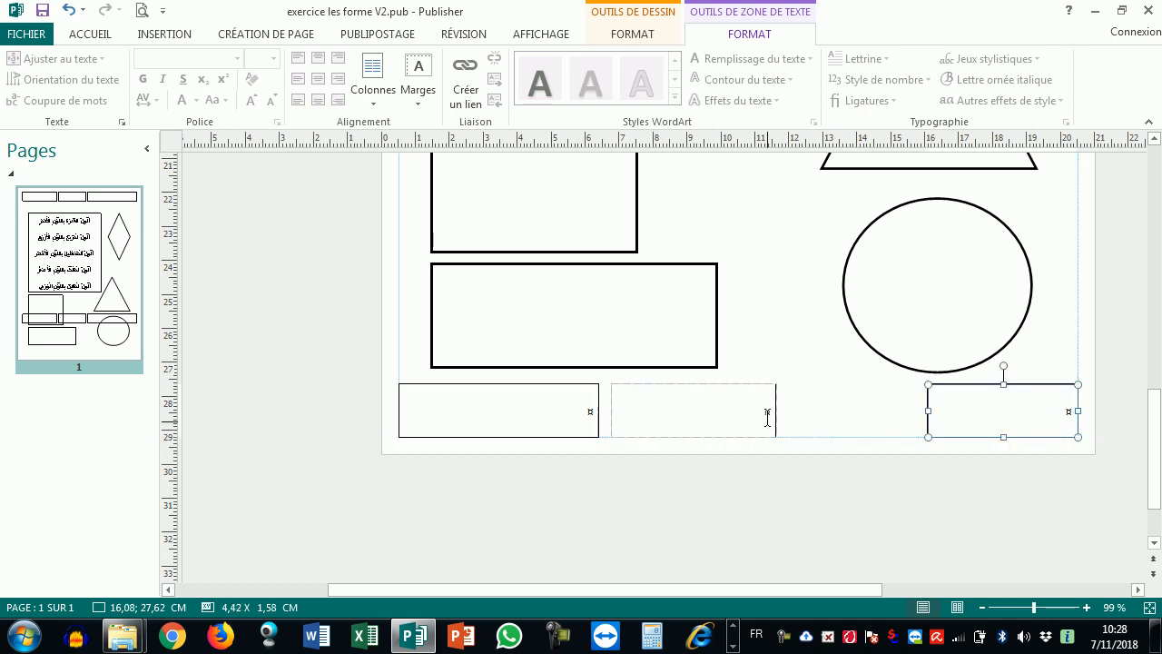
click(772, 412)
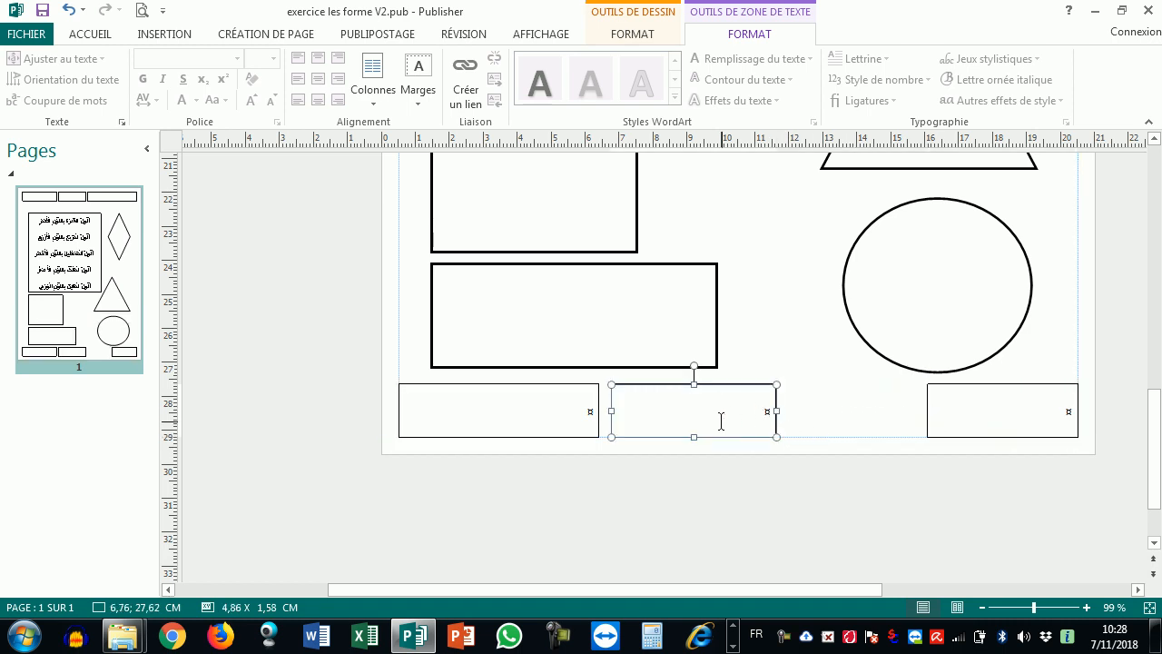
drag(714, 439, 781, 439)
click(536, 407)
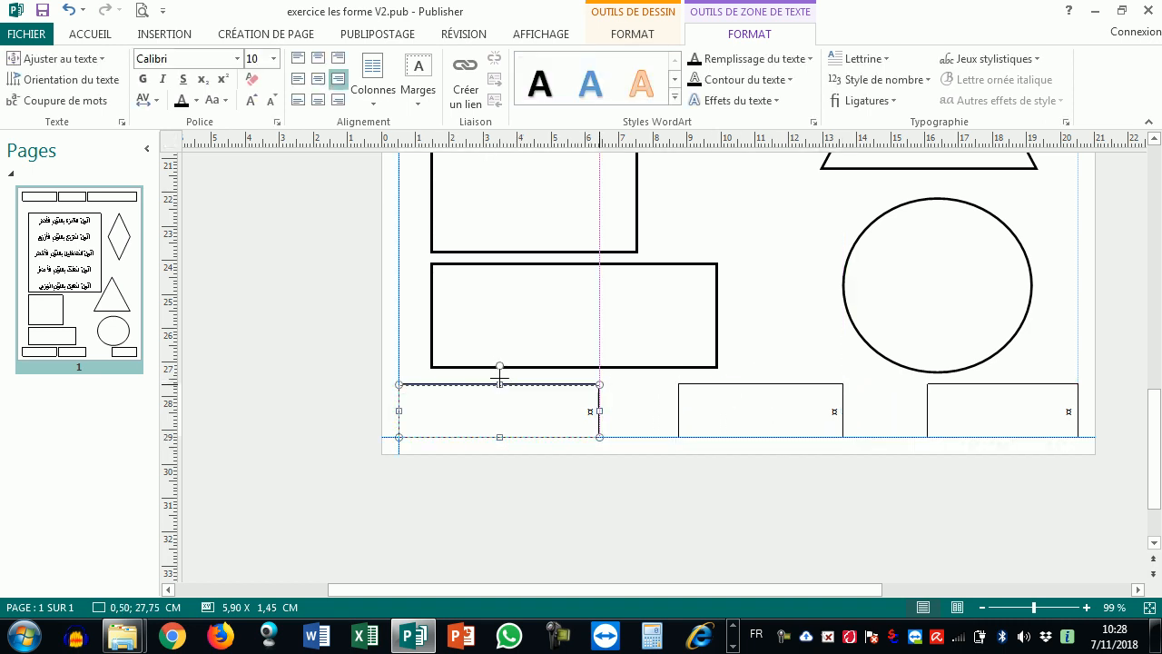
key(ctrl+z)
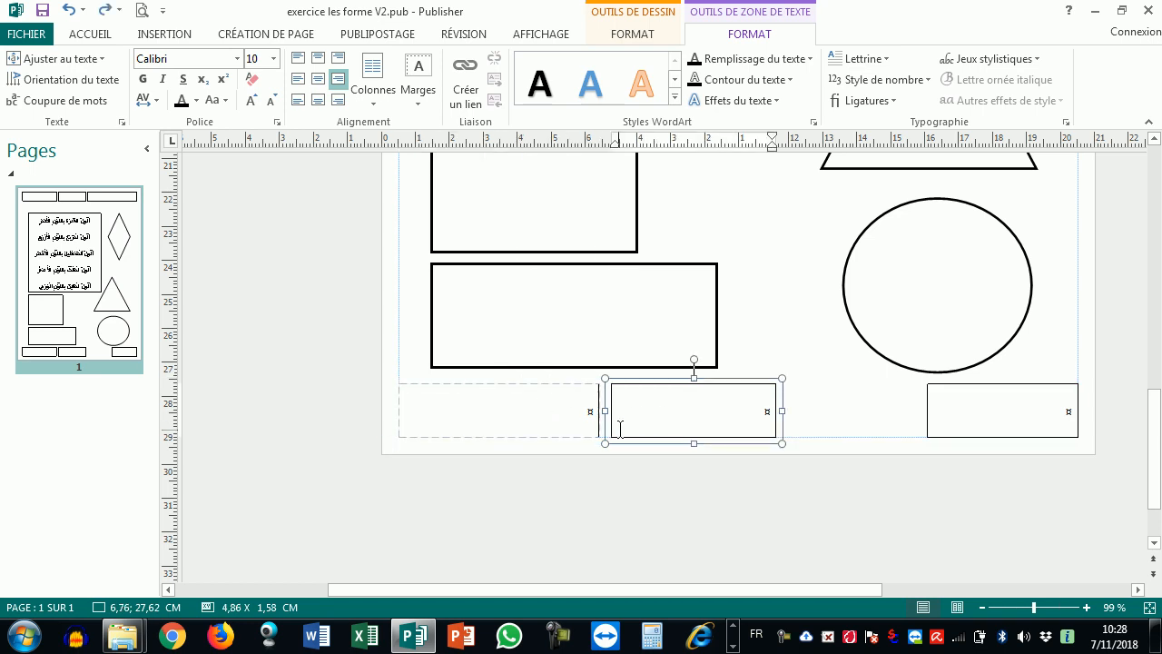
key(ctrl+y)
Select the three footer boxes together and reduce their height to about 0,76 cm, keeping them on the bottom margin
click(566, 409)
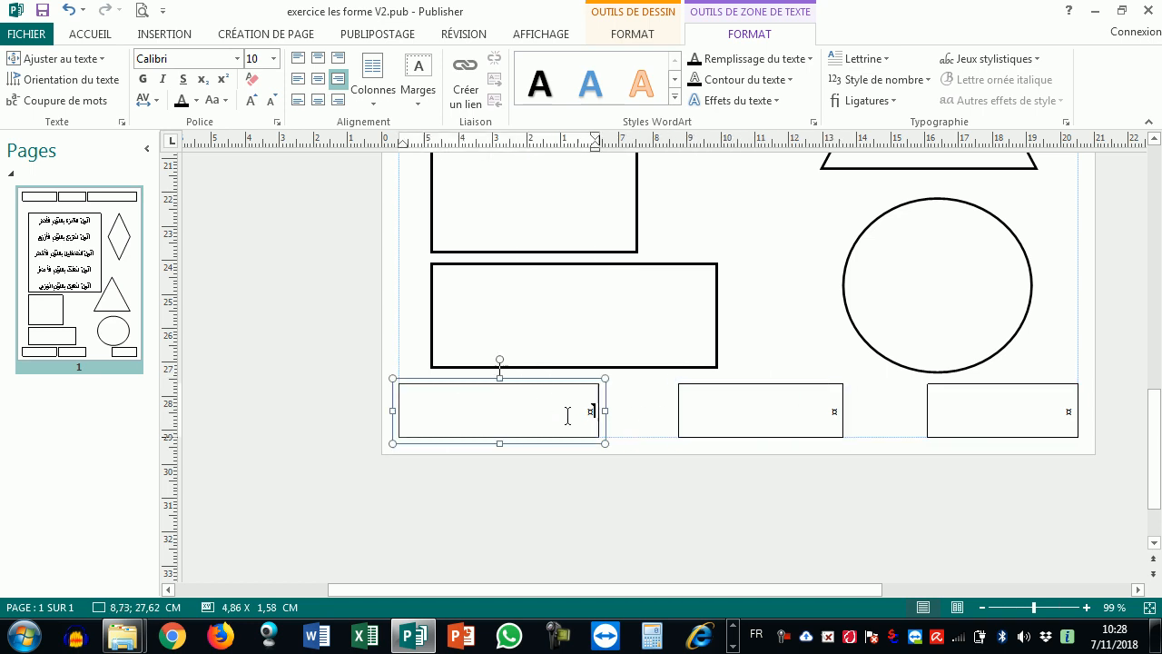
shift+click(734, 426)
shift+click(993, 430)
drag(759, 385, 757, 413)
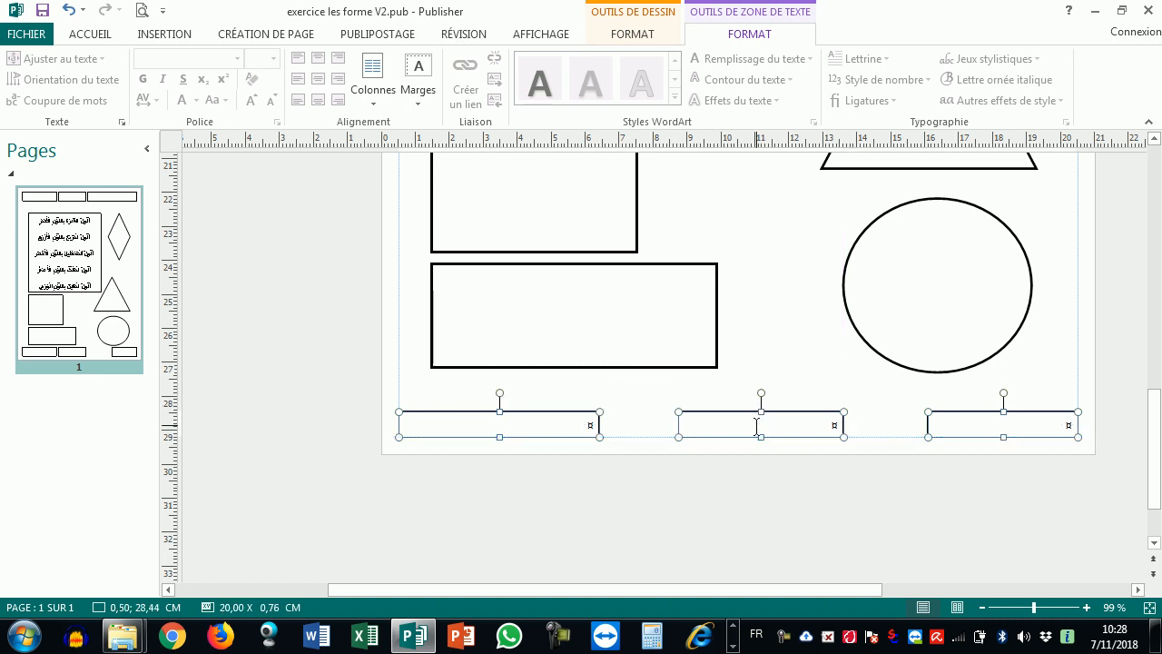
Align the middle footer box's text to the exact centre and the leftmost footer box's text to the centre left
click(778, 430)
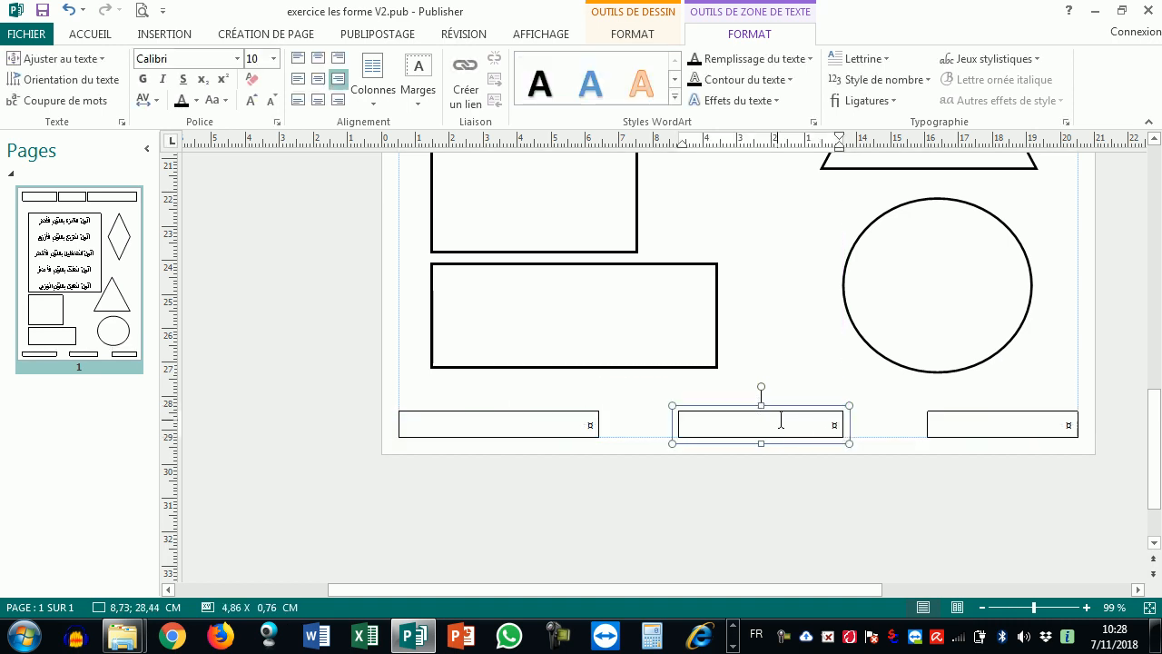
click(317, 79)
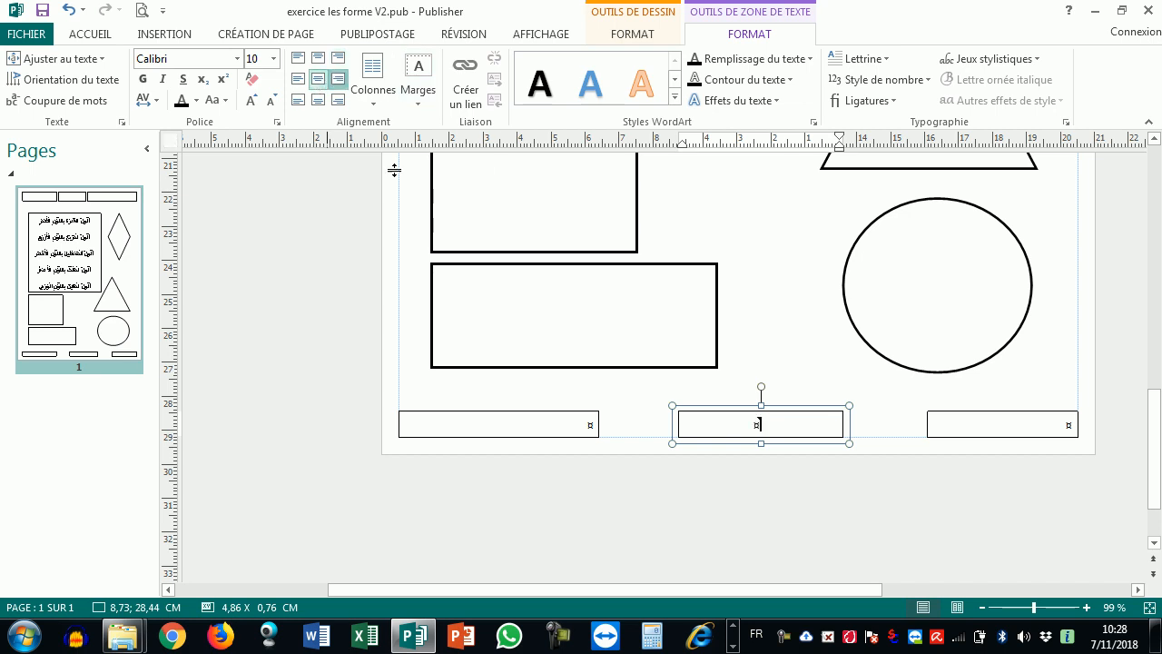
click(535, 413)
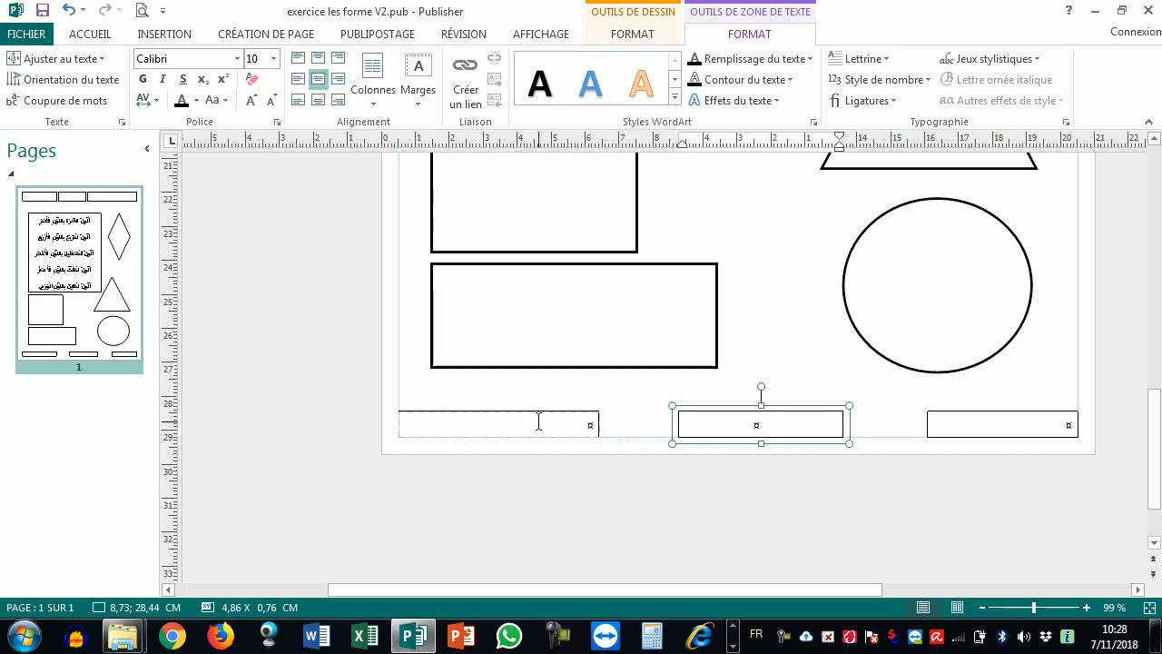
click(300, 80)
click(1029, 424)
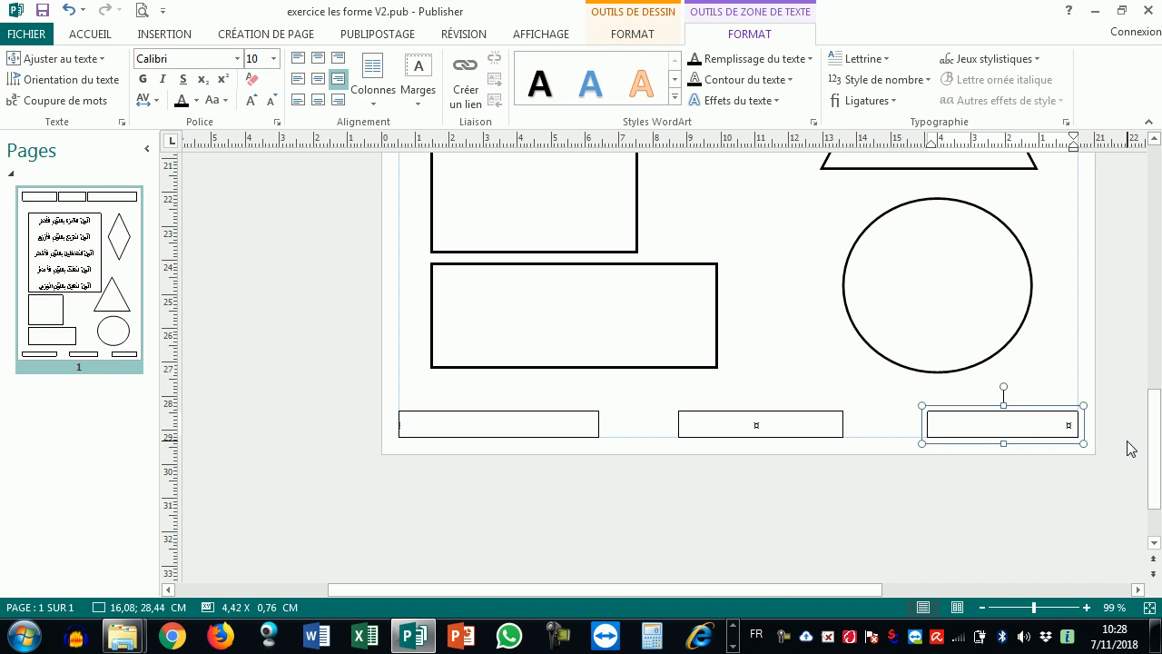
Enter the label "Elève :" in the rightmost header text box
scroll(1098, 449, up, 10)
scroll(1010, 431, up, 1)
scroll(877, 366, down, 3)
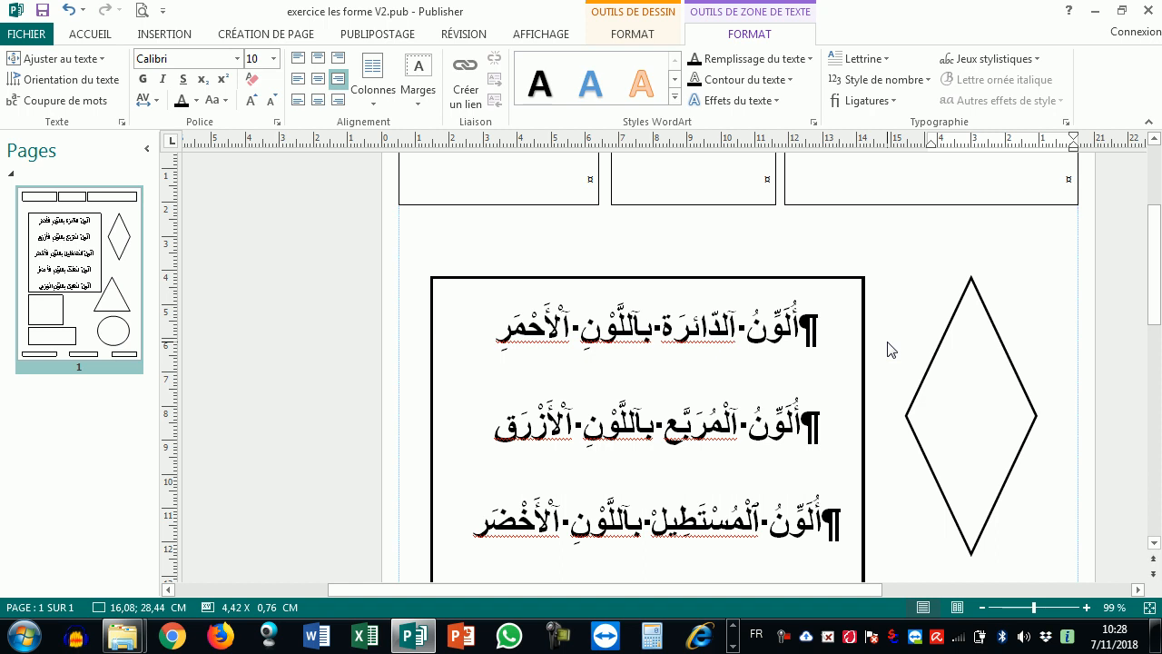
scroll(888, 349, up, 1)
click(1068, 246)
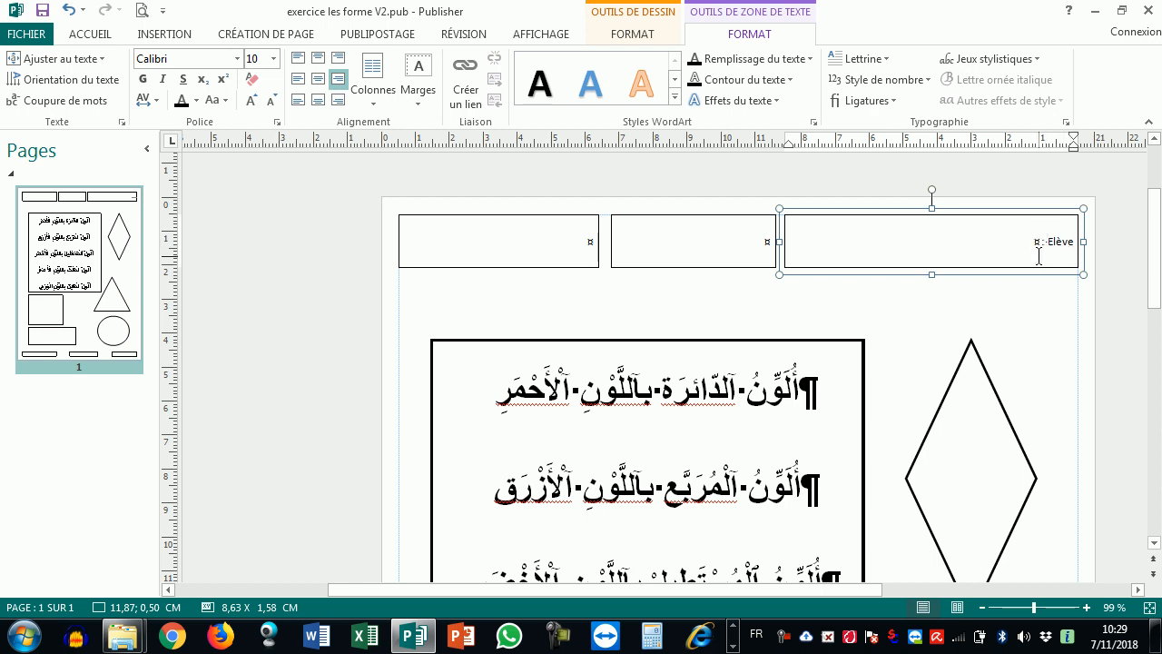
key(ctrl+z)
ctrl+scroll(1074, 314, up, 2)
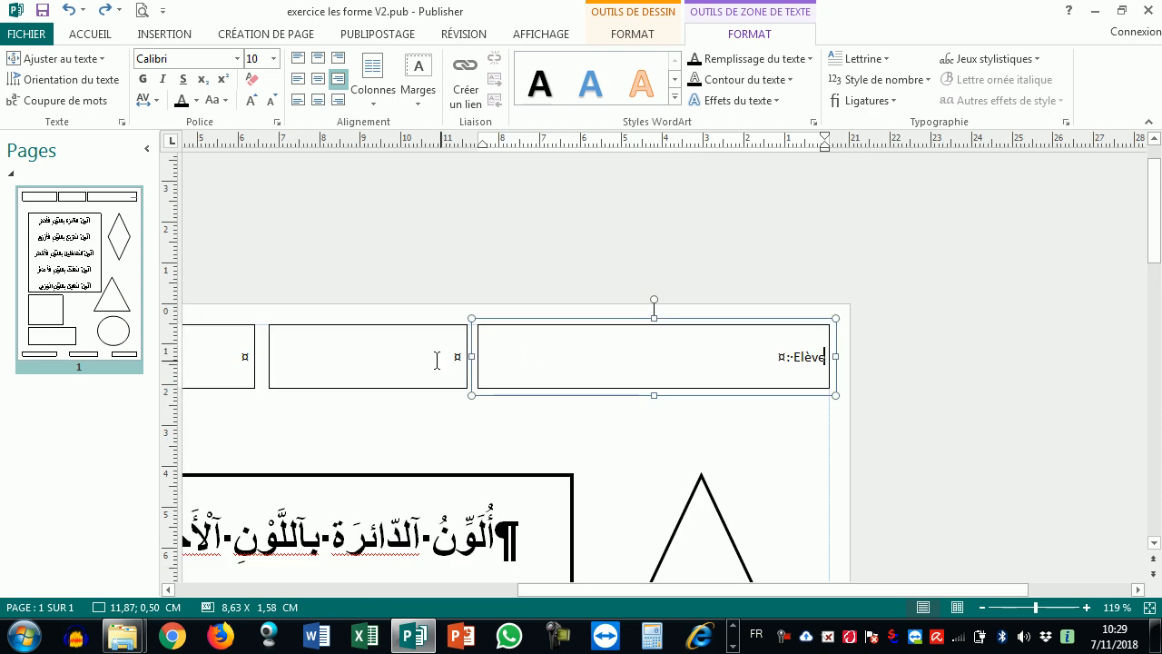
click(473, 354)
drag(979, 589, 848, 584)
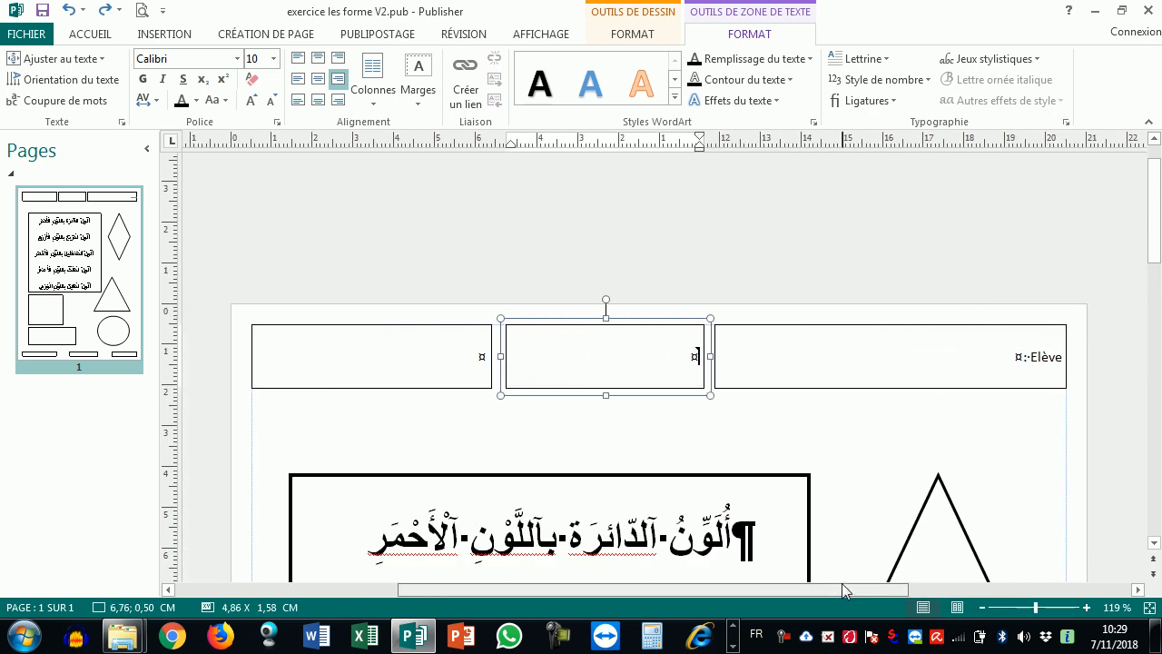
click(458, 343)
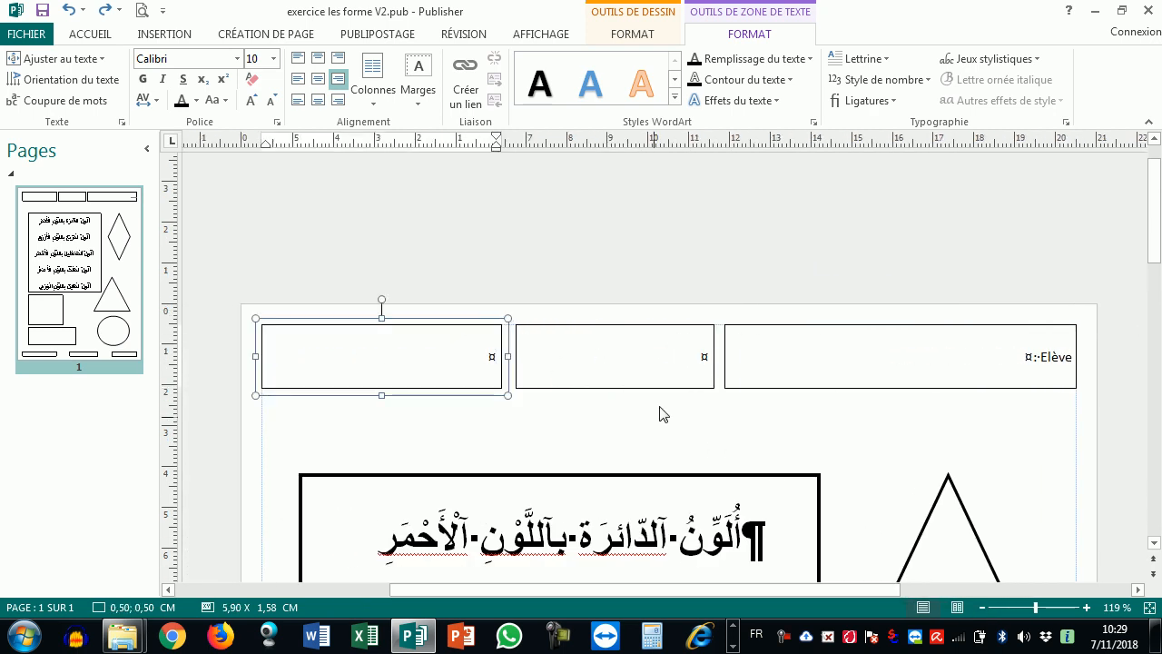
Enter "Prof :" in the leftmost footer box and "Niveau :" in the middle footer box
scroll(640, 418, down, 10)
scroll(609, 410, down, 1)
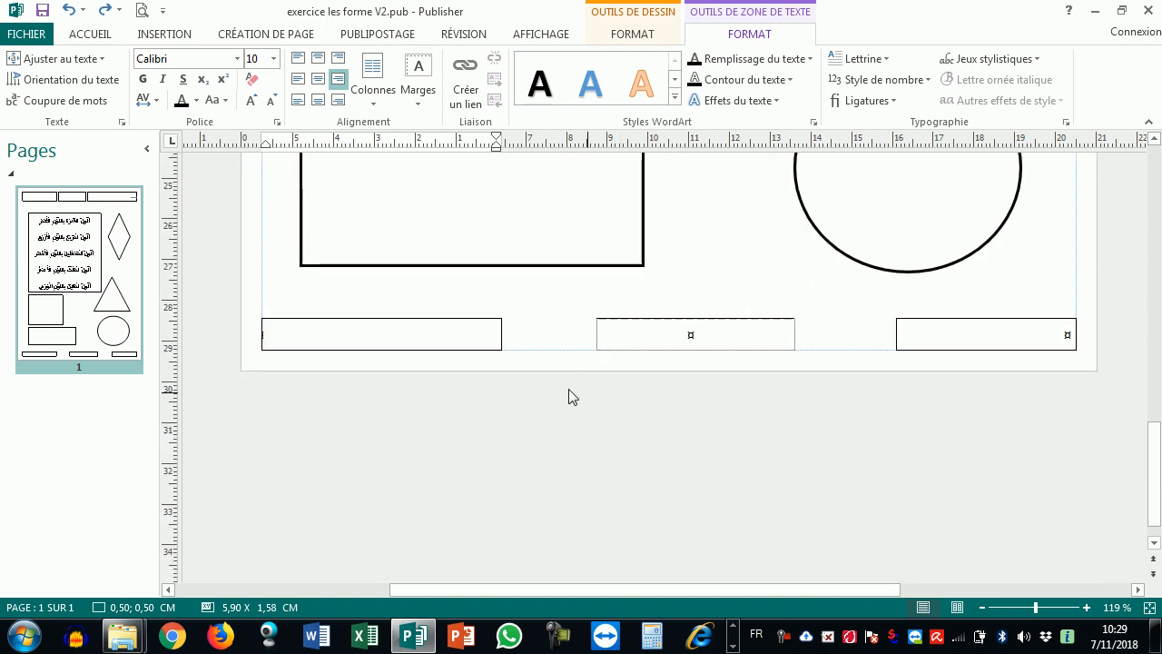
click(347, 334)
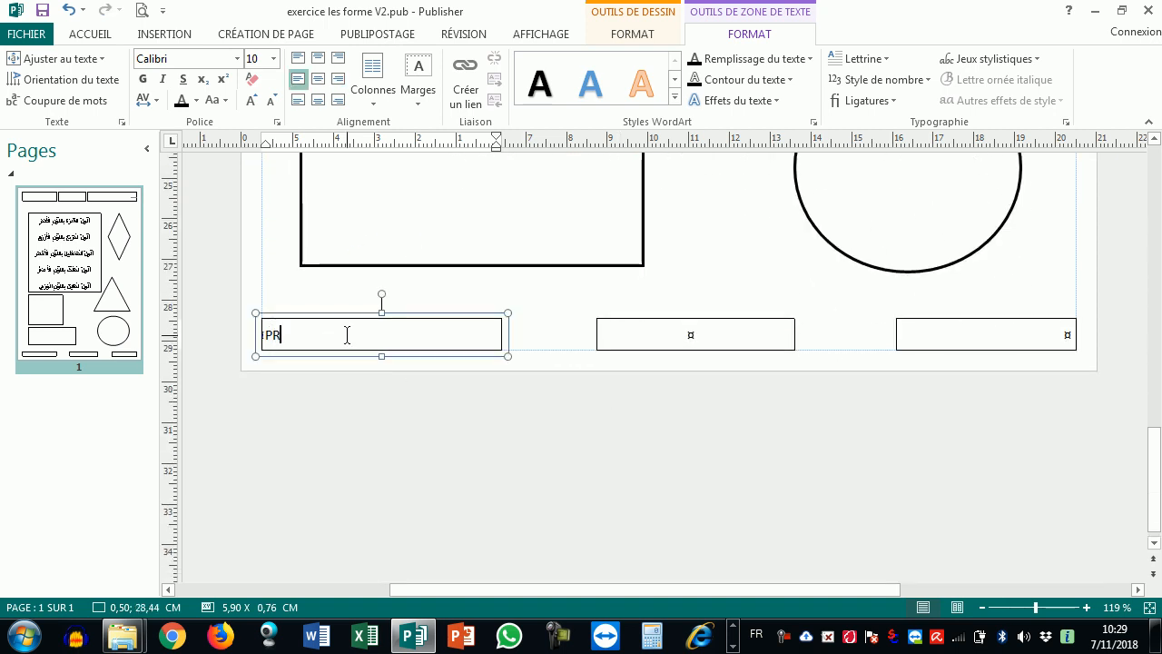
key(BackSpace)
key(BackSpace)
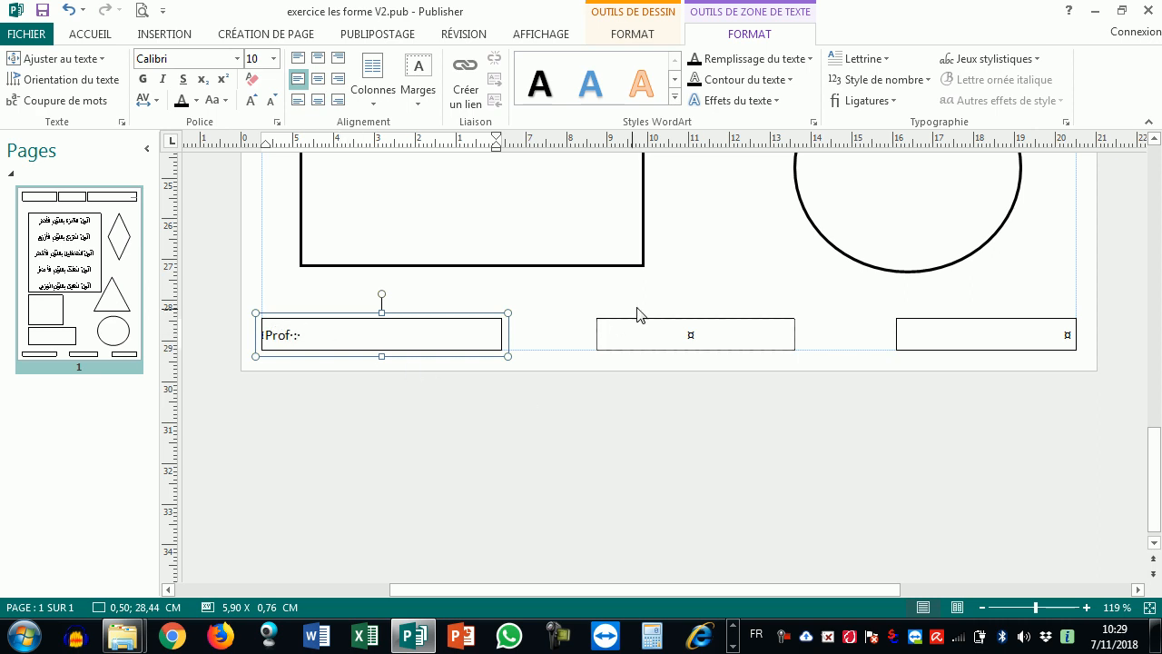
click(691, 335)
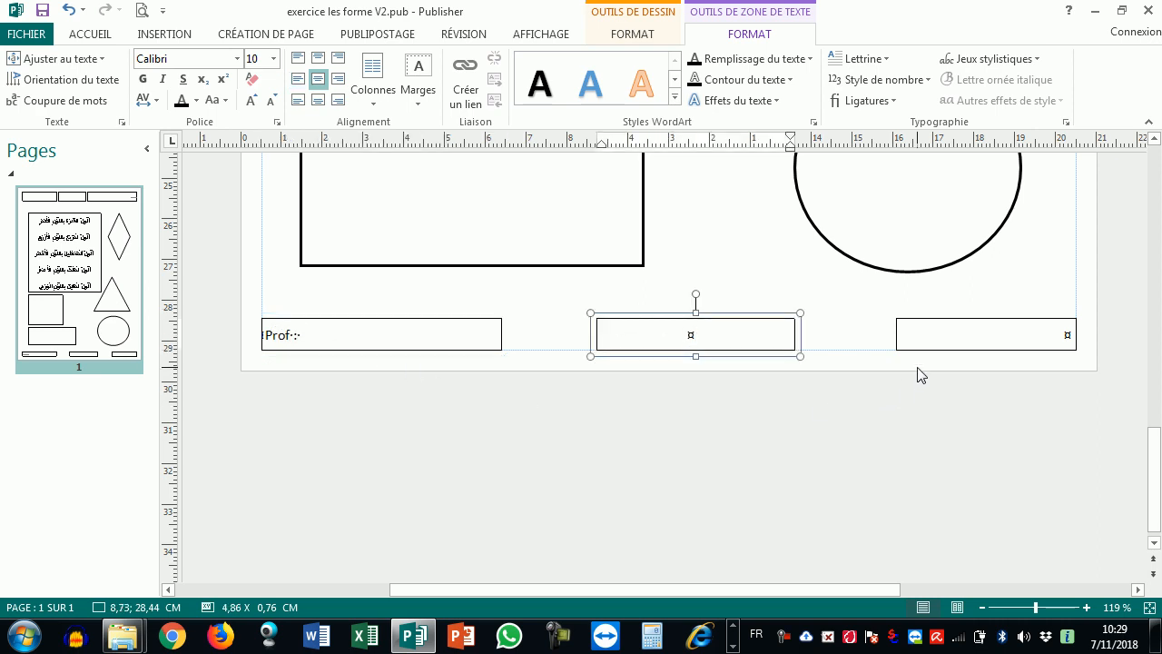
text(Niveau :)
Enter "Ecole La Renaissance" in the rightmost footer box and leave the box
click(1005, 335)
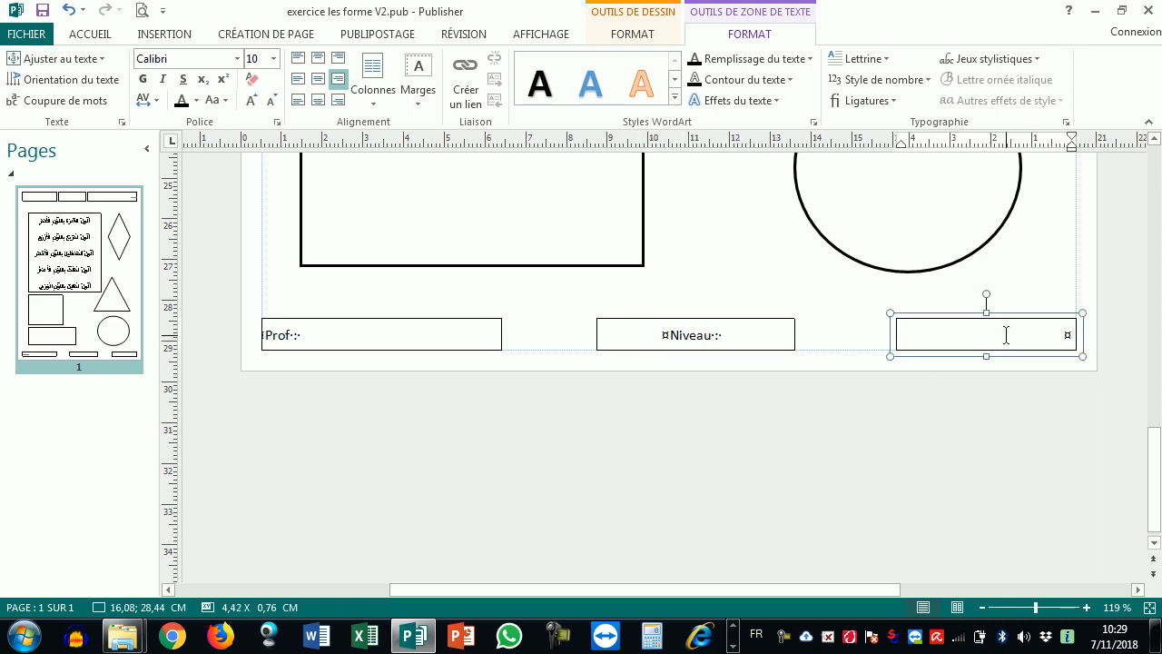
text(Ecole La REnaiss)
key(BackSpace)
key(BackSpace)
key(BackSpace)
key(BackSpace)
key(BackSpace)
text(nassa)
key(BackSpace)
key(BackSpace)
key(BackSpace)
key(BackSpace)
key(BackSpace)
text(naissance)
click(690, 402)
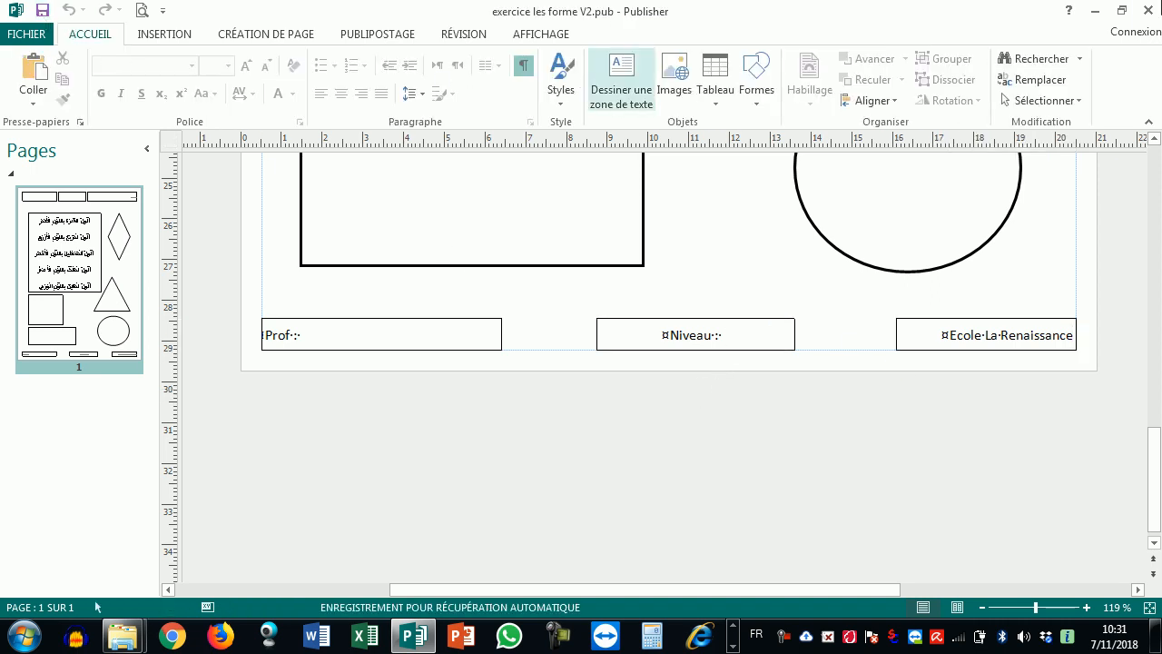
Switch to Excel and examine the numbering, Elèves, Niveau and Prof columns of the 2B student list
click(1146, 18)
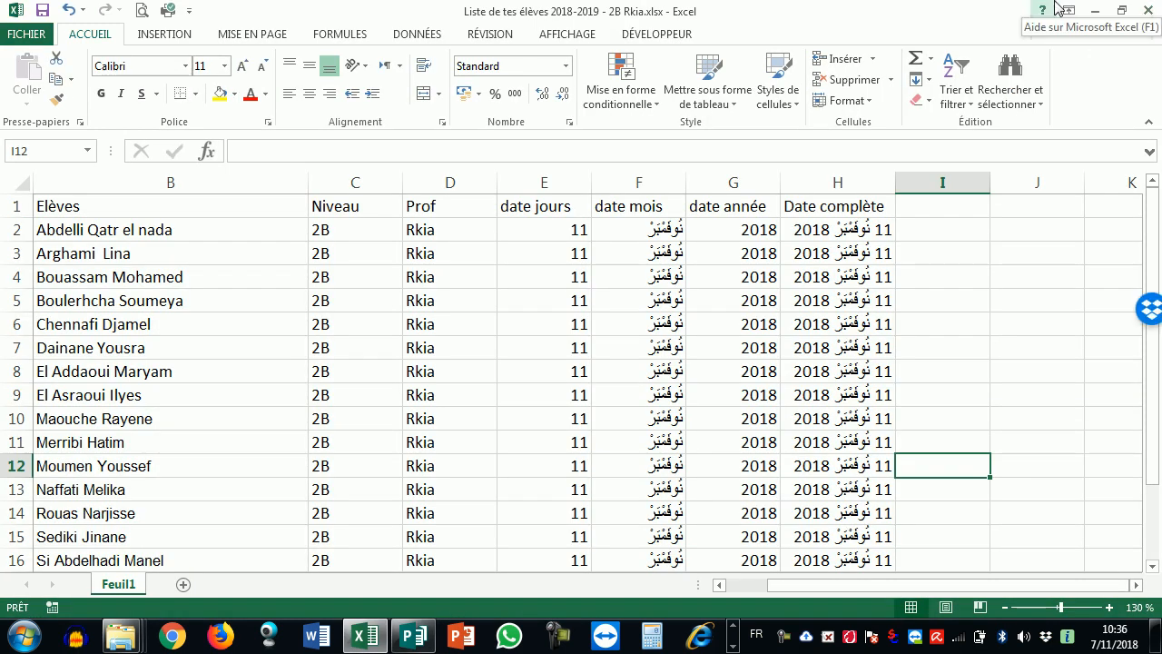
drag(892, 585, 681, 580)
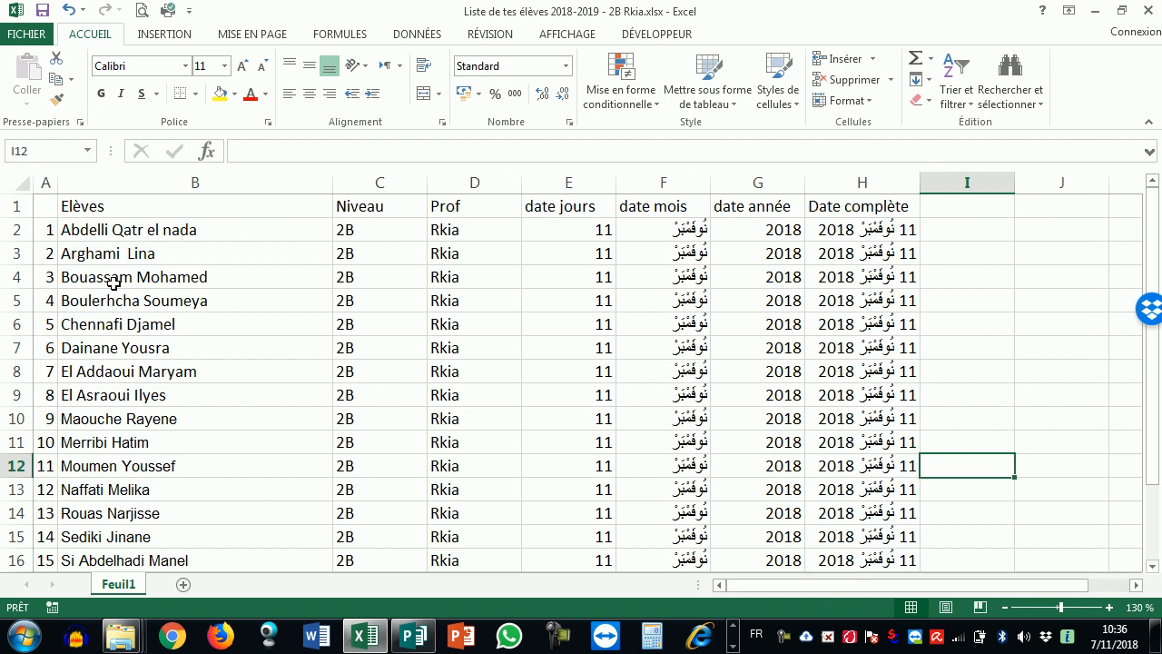
drag(46, 230, 25, 253)
click(40, 204)
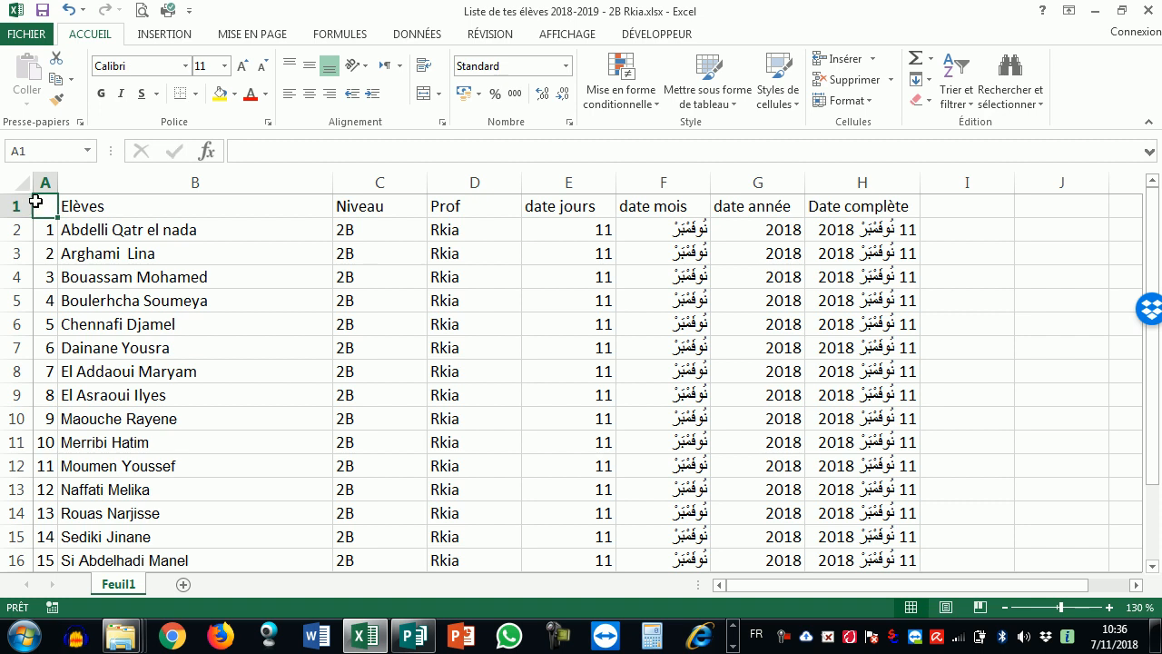
click(90, 208)
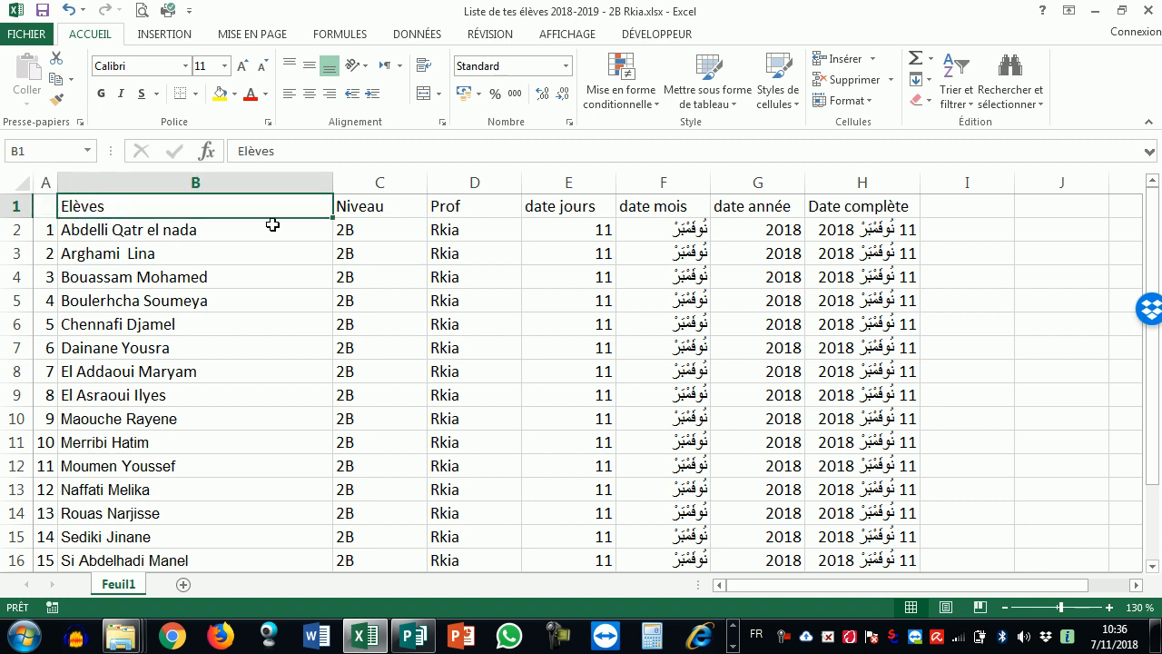
drag(169, 232, 186, 466)
click(359, 207)
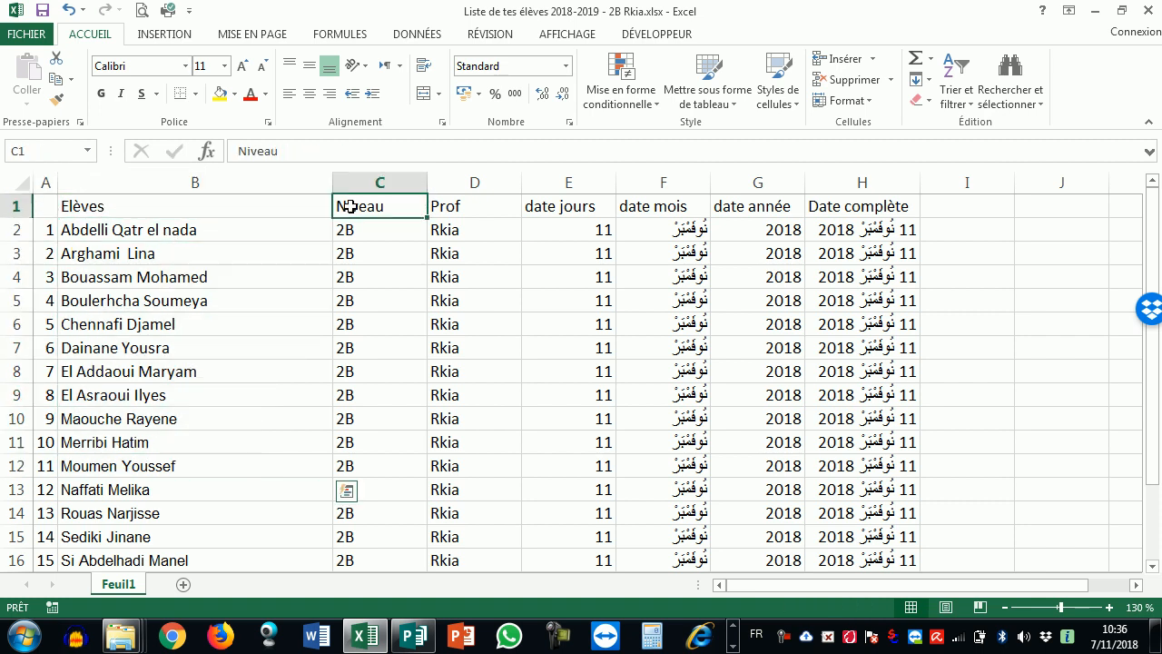
drag(363, 229, 363, 423)
click(470, 208)
drag(470, 232, 459, 400)
Examine the date jours, date mois and Date complète columns, including the formula in cell H2
click(543, 212)
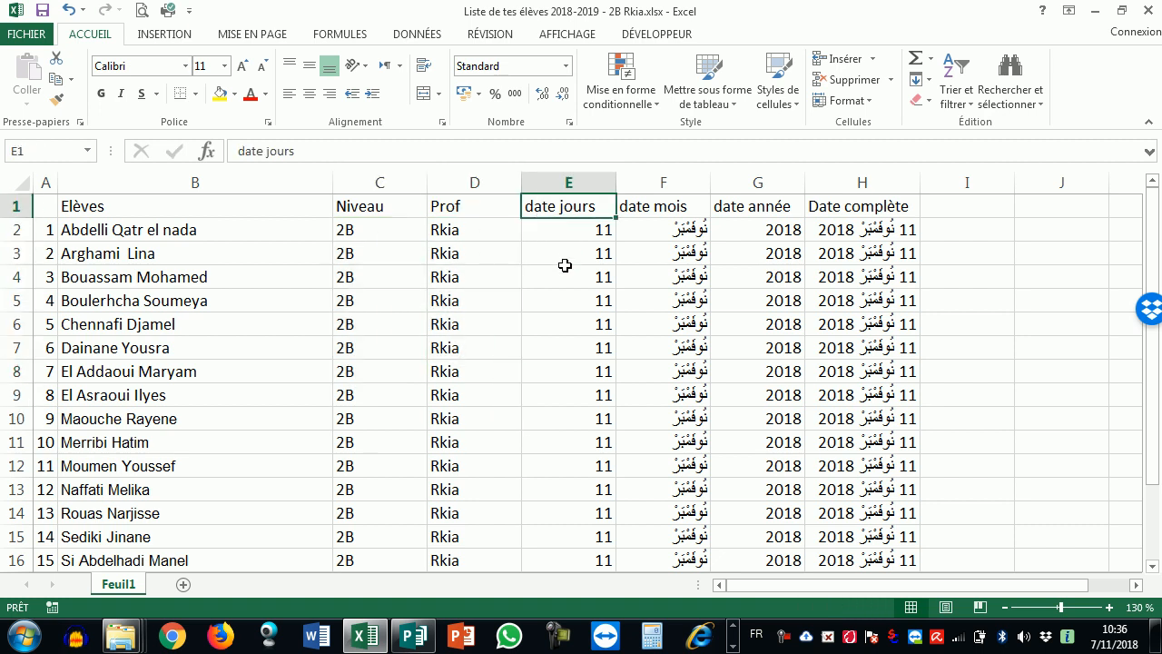
click(669, 203)
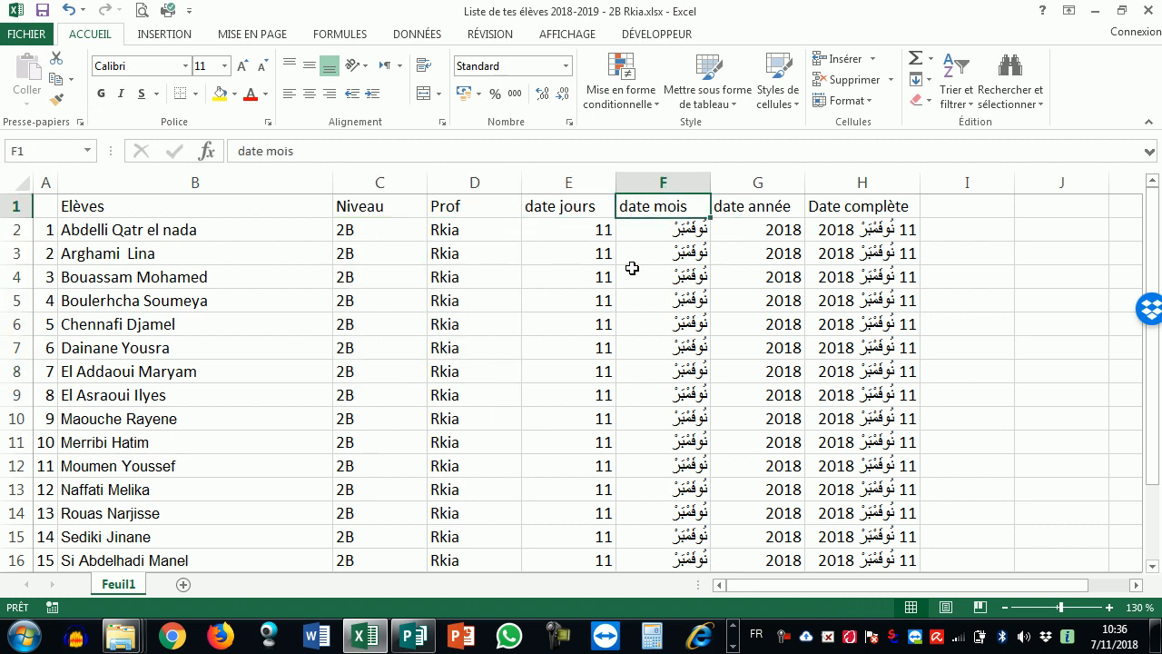
click(657, 237)
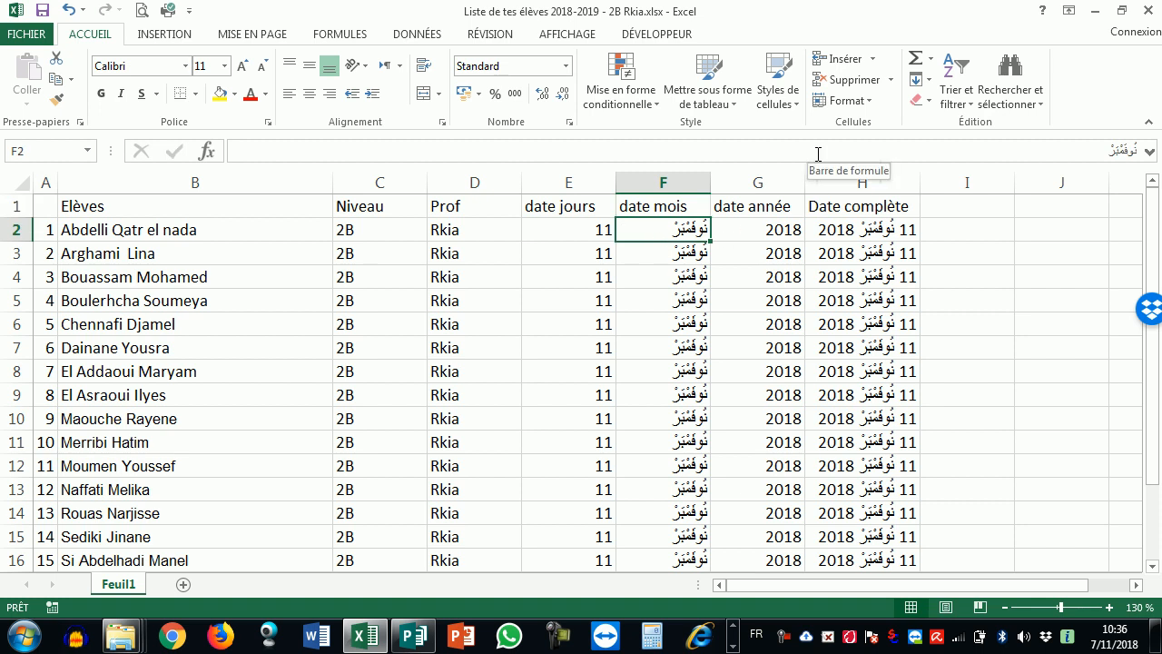
click(873, 209)
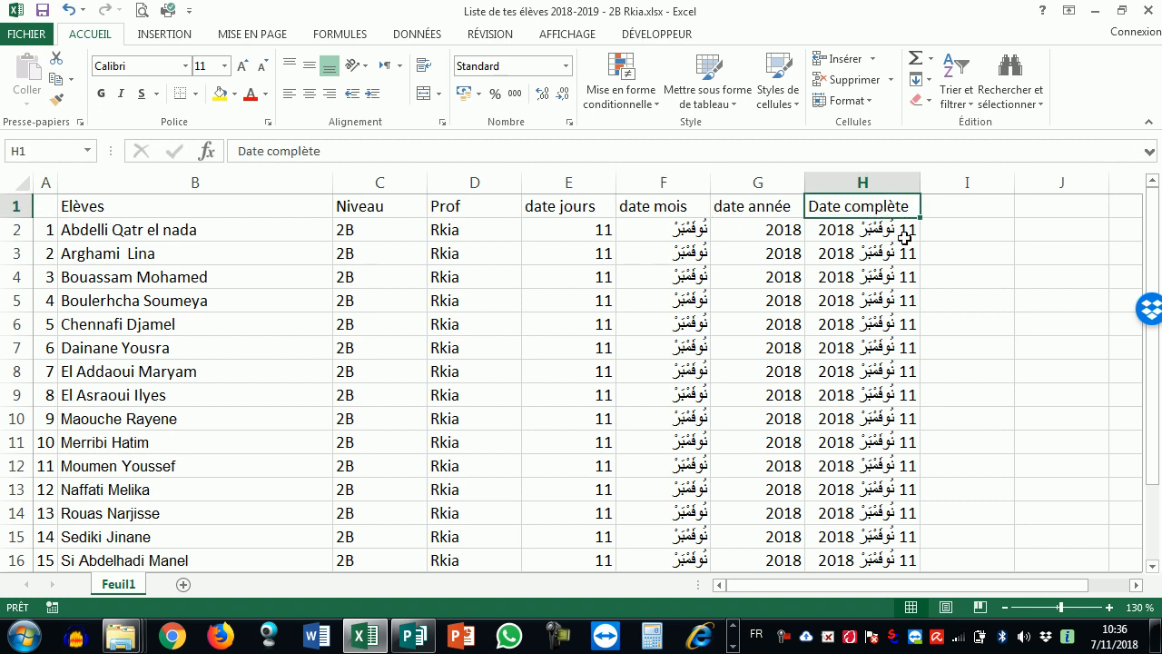
scroll(908, 263, up, 1)
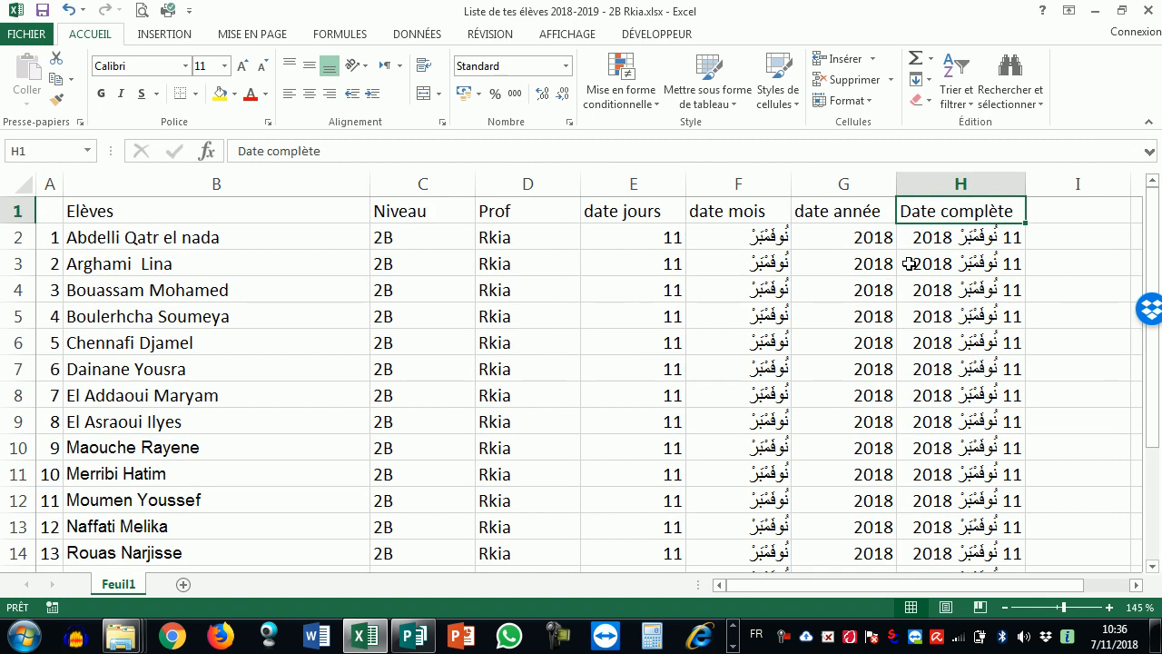
click(1011, 235)
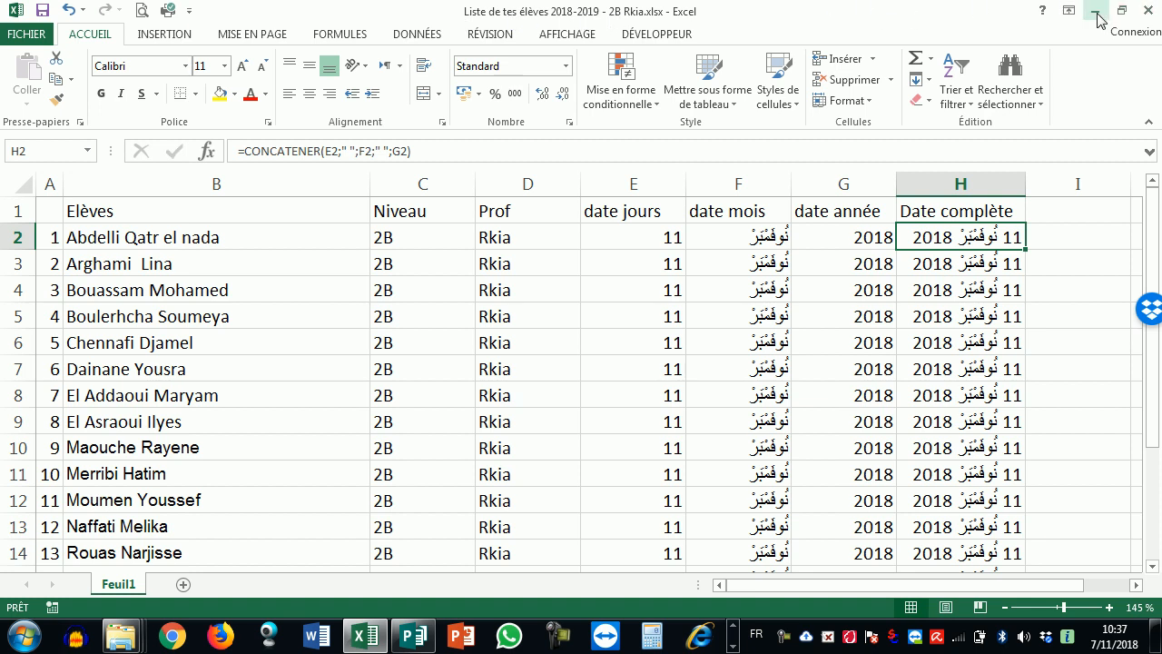
Close the student list workbook and the 1B bulletin folder window, and switch back to the worksheet in Publisher
click(1149, 13)
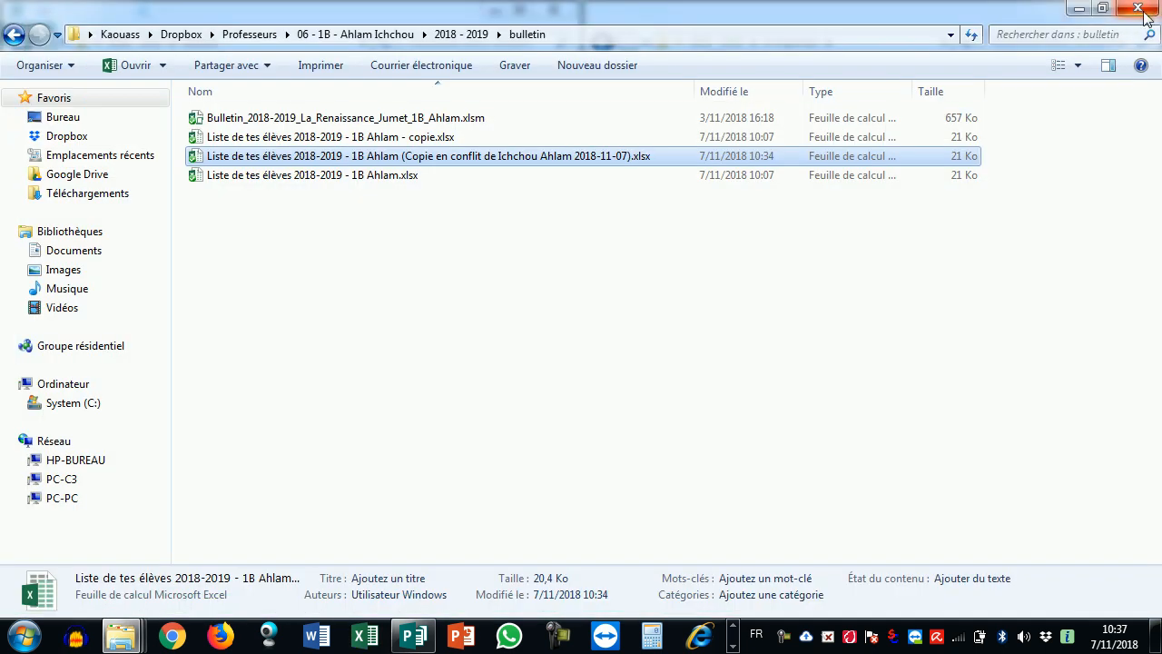
click(1140, 13)
click(309, 145)
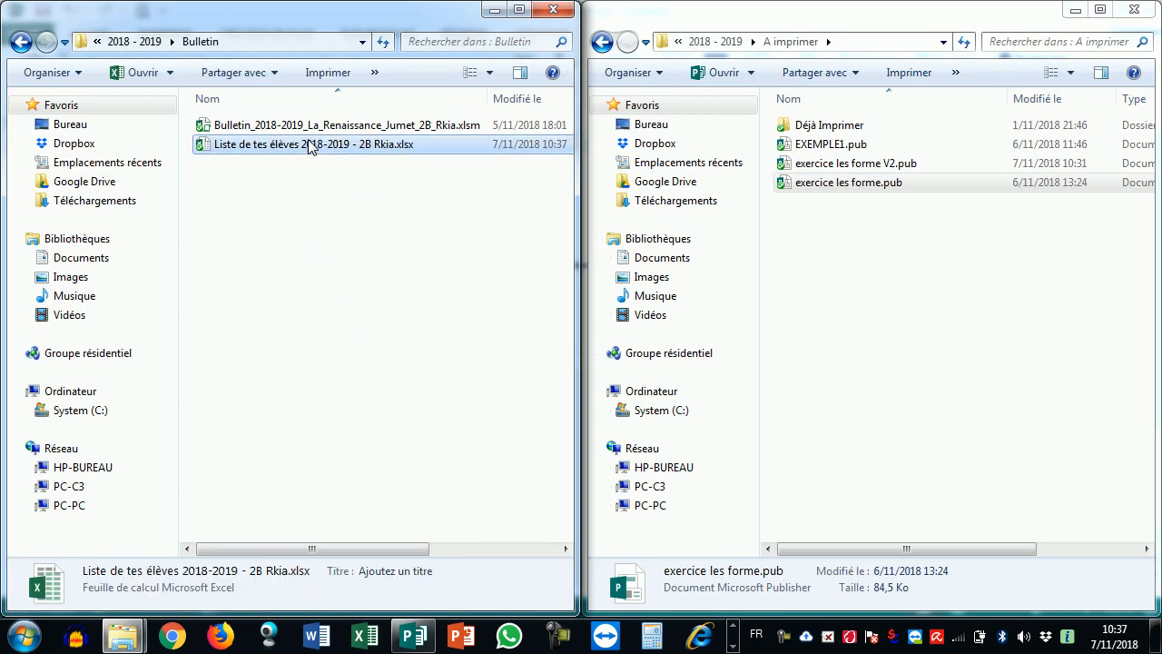
click(868, 319)
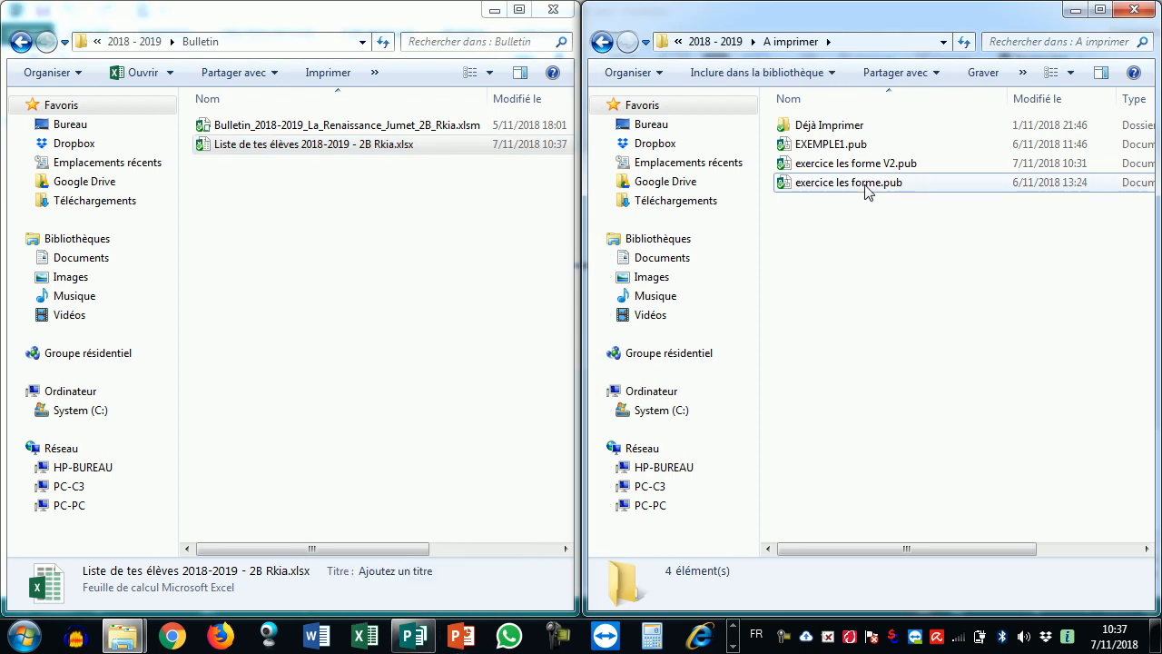
mouse_move(413, 636)
click(429, 591)
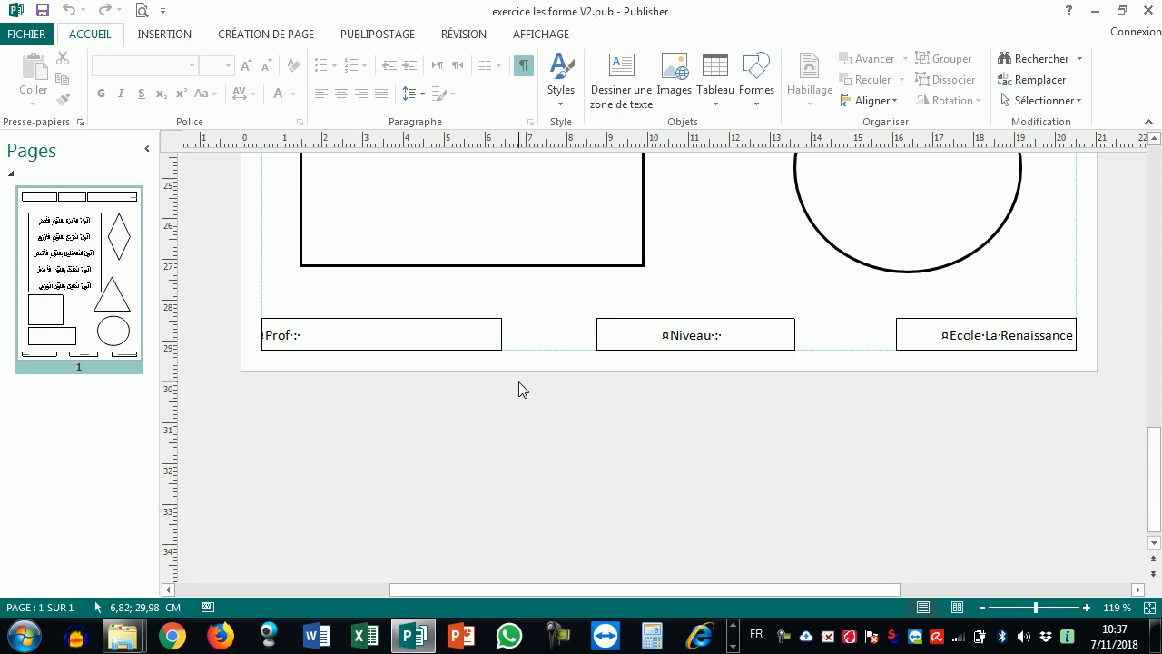
Place the text cursor after "Elève :" in the rightmost header box and hide the formatting marks
scroll(502, 374, up, 10)
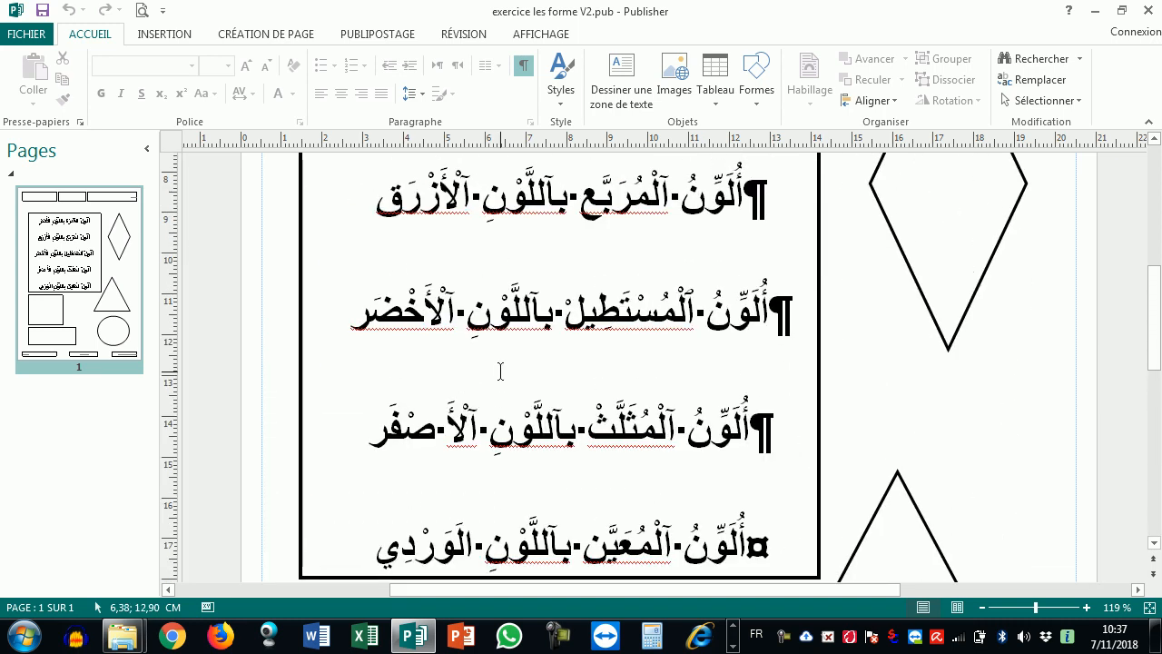
scroll(501, 374, up, 4)
click(969, 312)
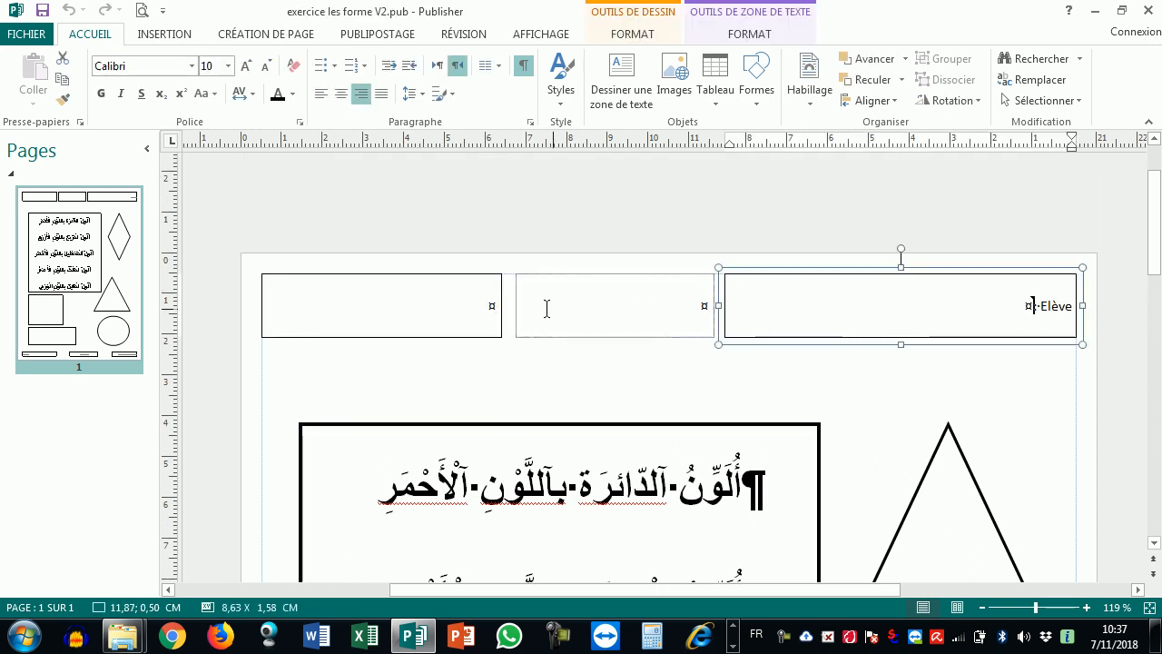
click(523, 65)
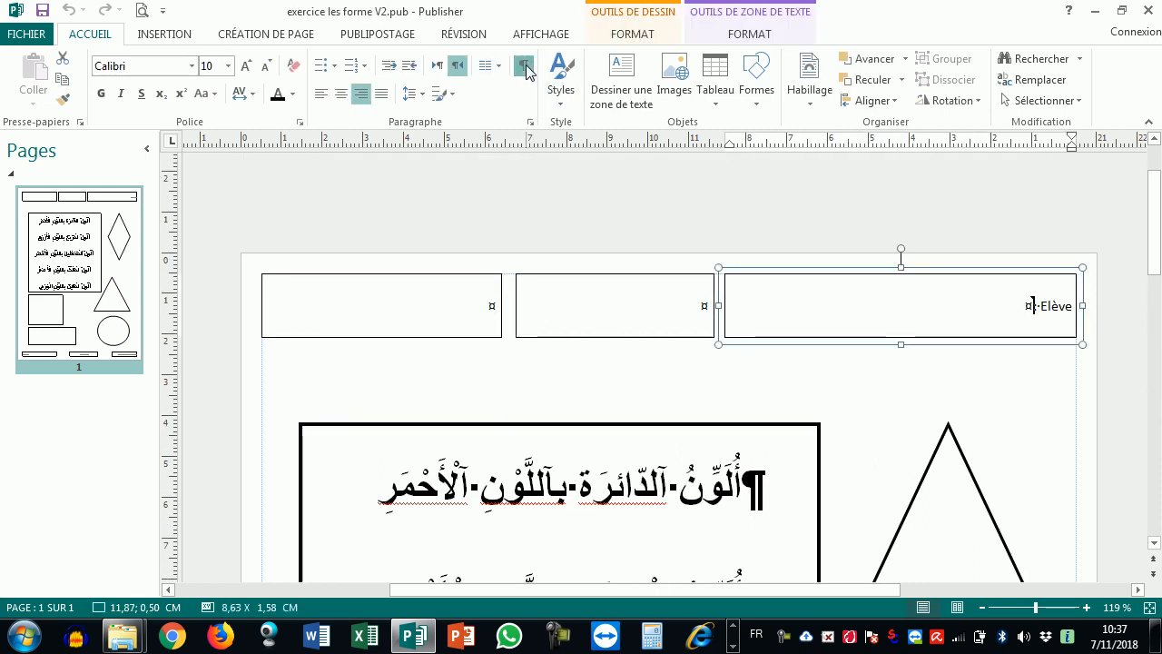
Start choosing an existing list as the mail-merge recipients and browse to the Professeurs folder in Dropbox
click(370, 37)
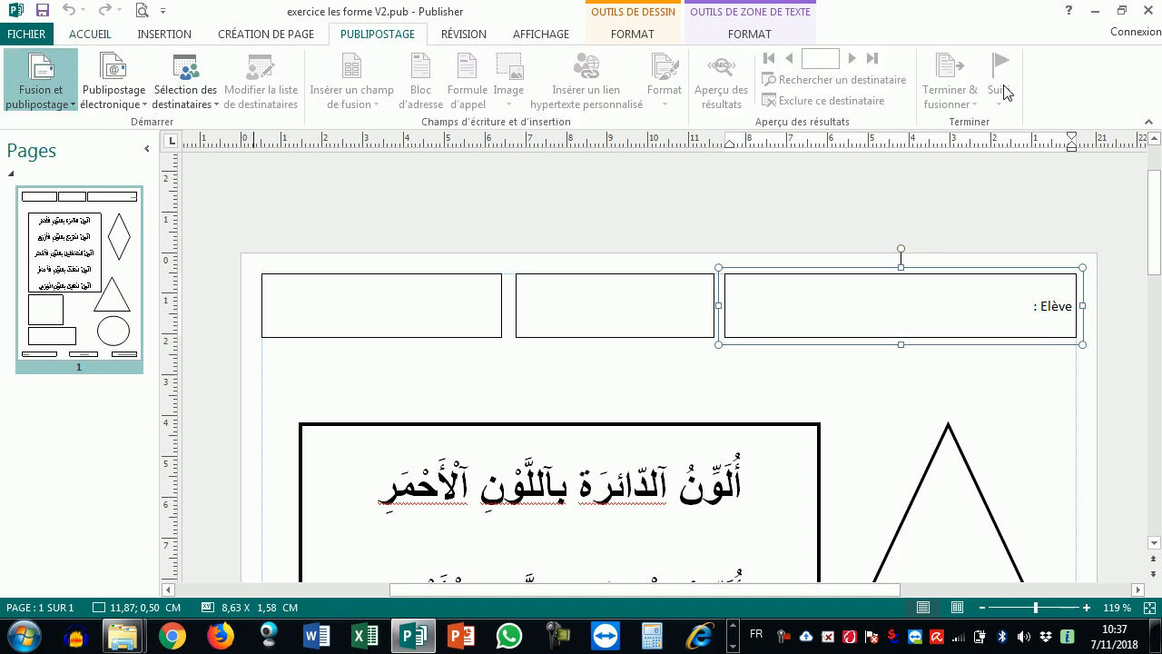
click(207, 104)
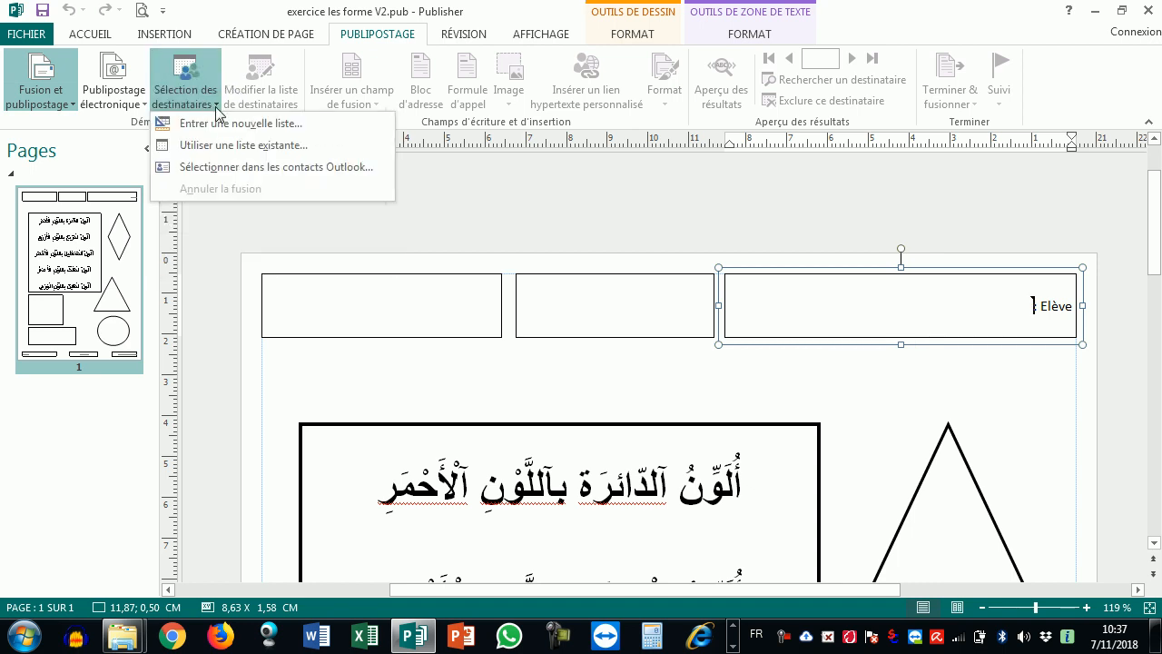
click(248, 148)
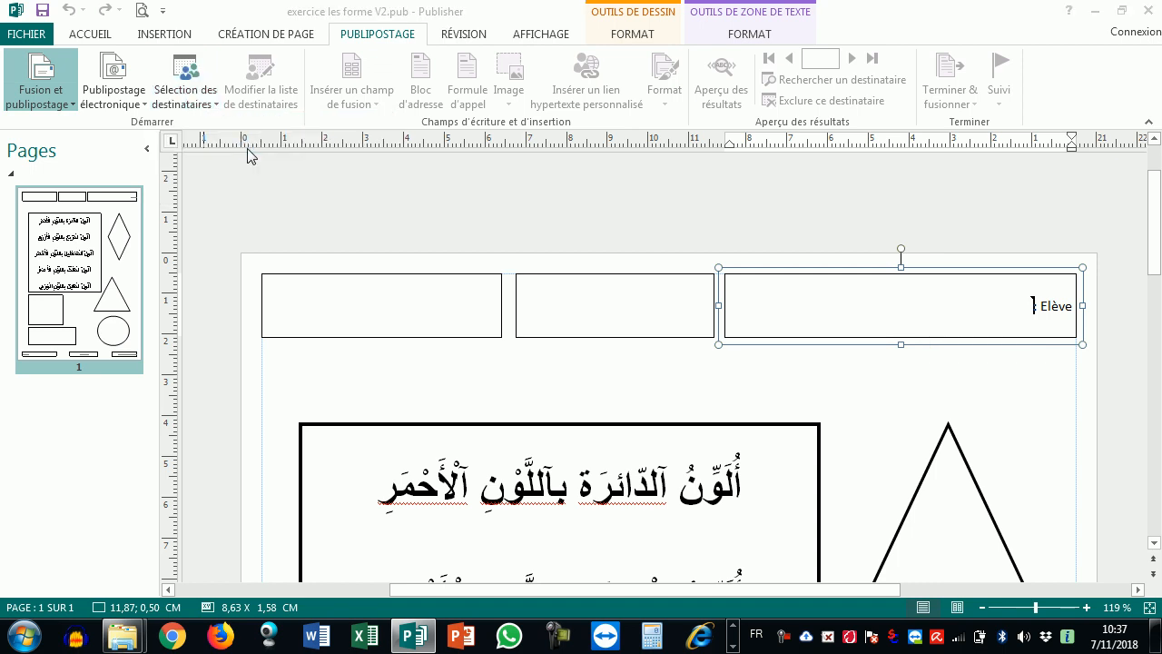
scroll(176, 197, up, 5)
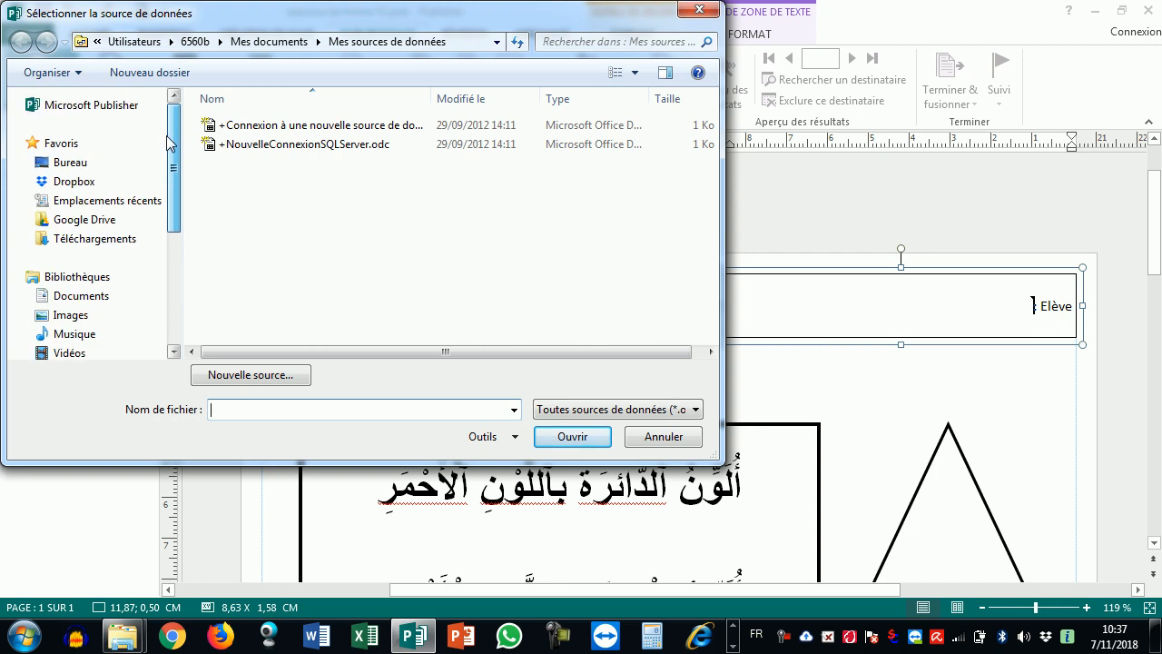
click(82, 180)
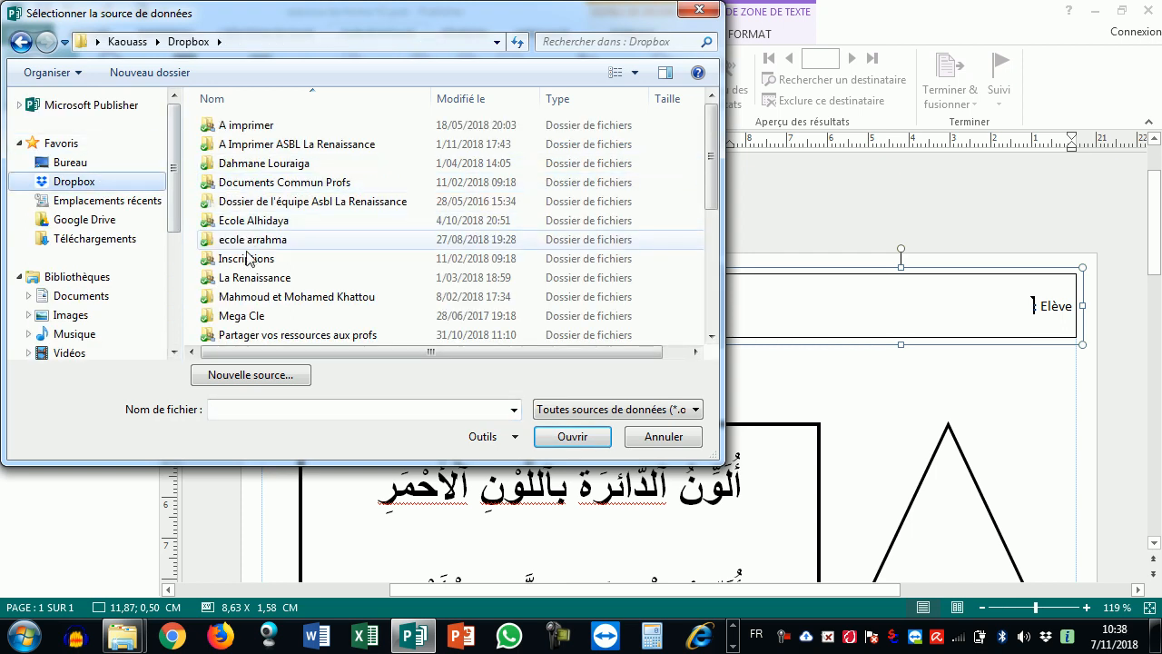
scroll(255, 291, down, 2)
click(257, 298)
scroll(258, 304, down, 2)
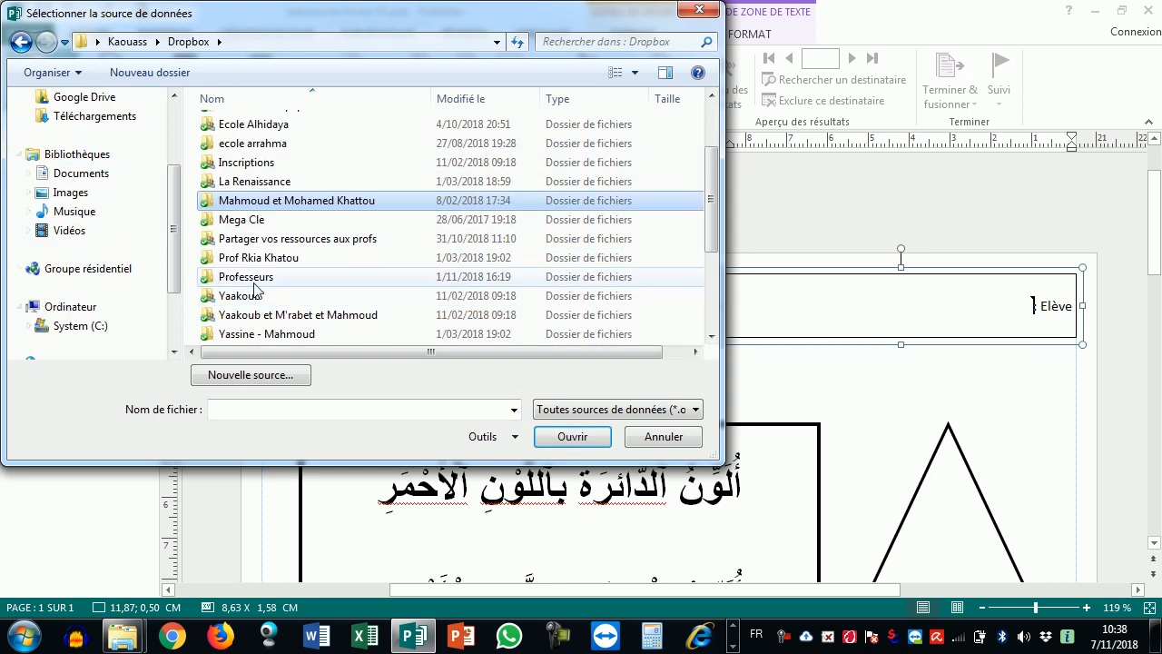
double_click(253, 278)
Open the 2B student list workbook from the 2018 - 2019 Bulletin folder of the 2B class as the data source
click(307, 225)
scroll(305, 290, down, 1)
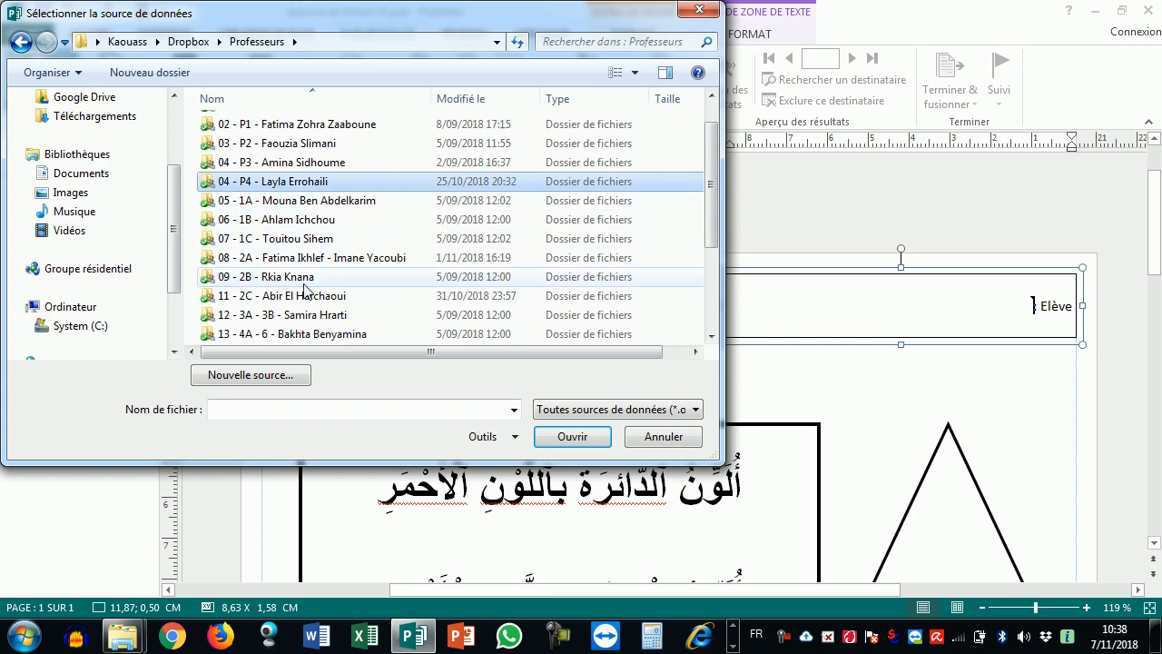
double_click(304, 276)
click(261, 145)
double_click(261, 145)
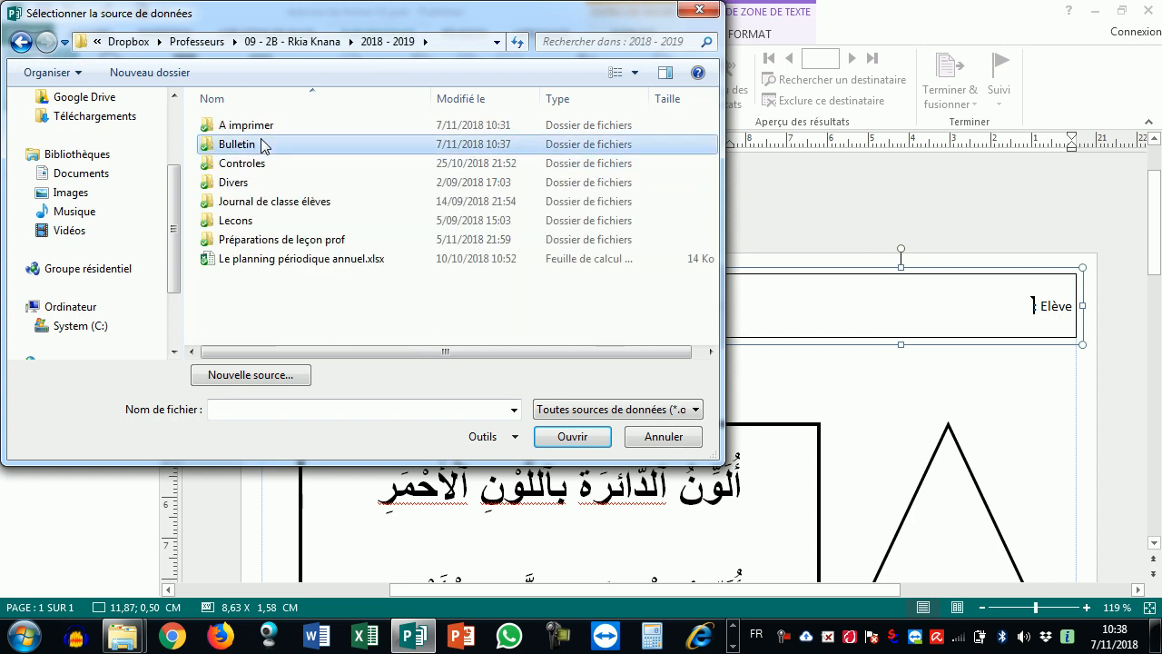
double_click(264, 145)
click(265, 145)
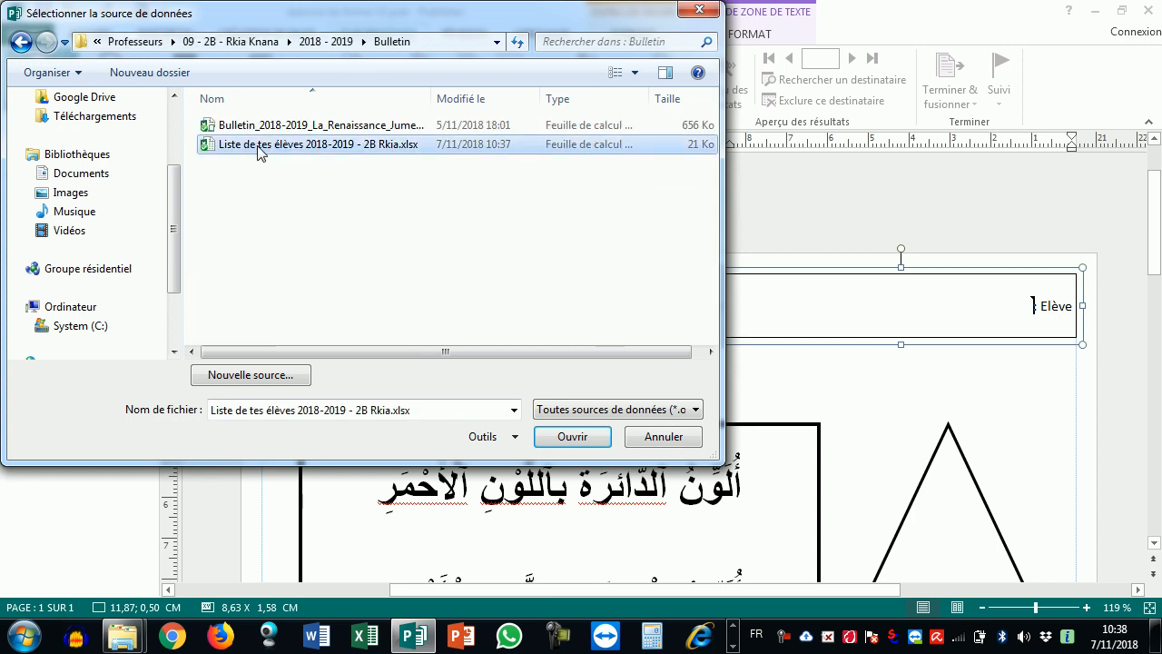
click(571, 436)
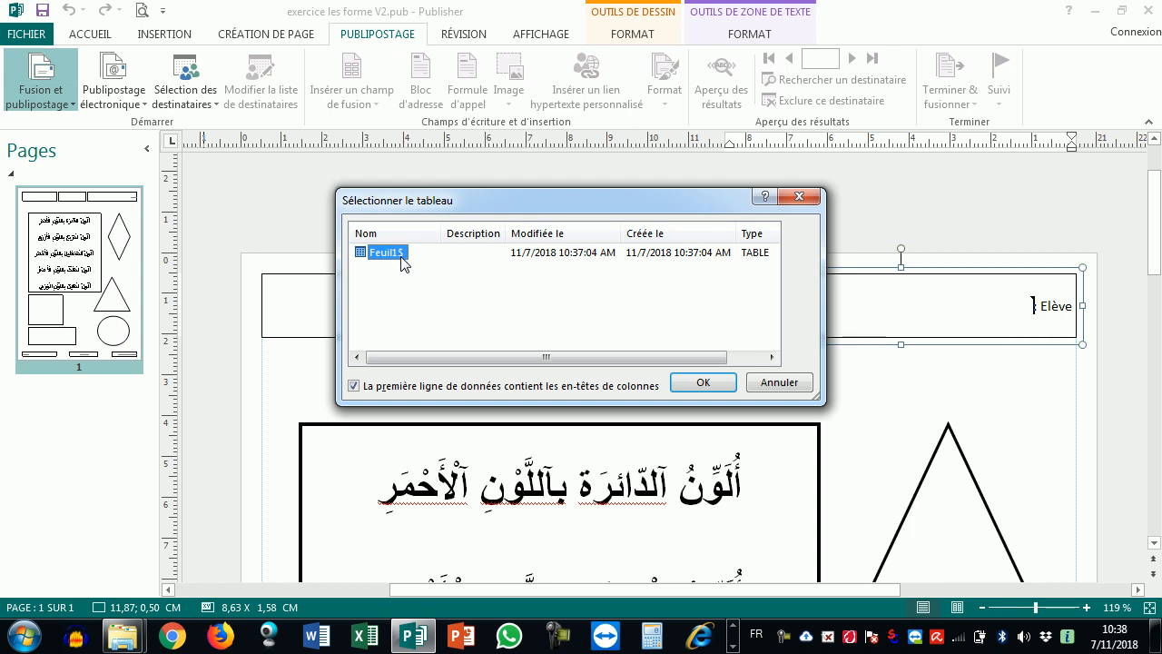
Choose the Feuil1$ sheet as the merge table, check the recipient columns through Date complète, and accept the list
click(389, 292)
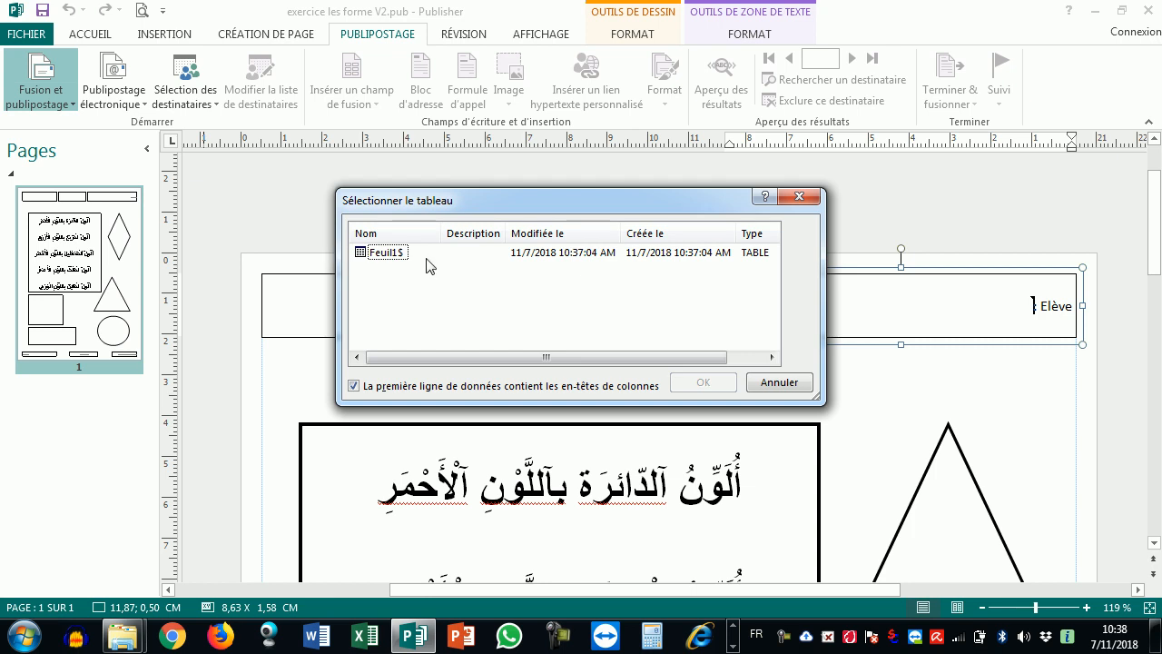
click(406, 255)
click(699, 384)
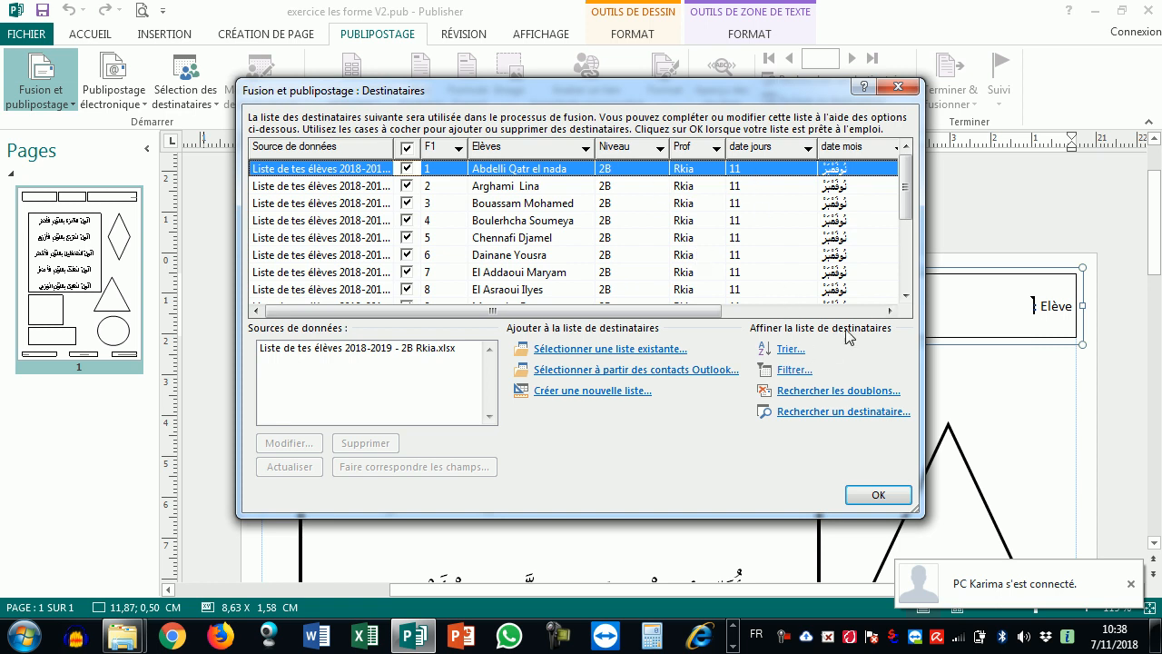
click(892, 311)
drag(893, 310, 892, 311)
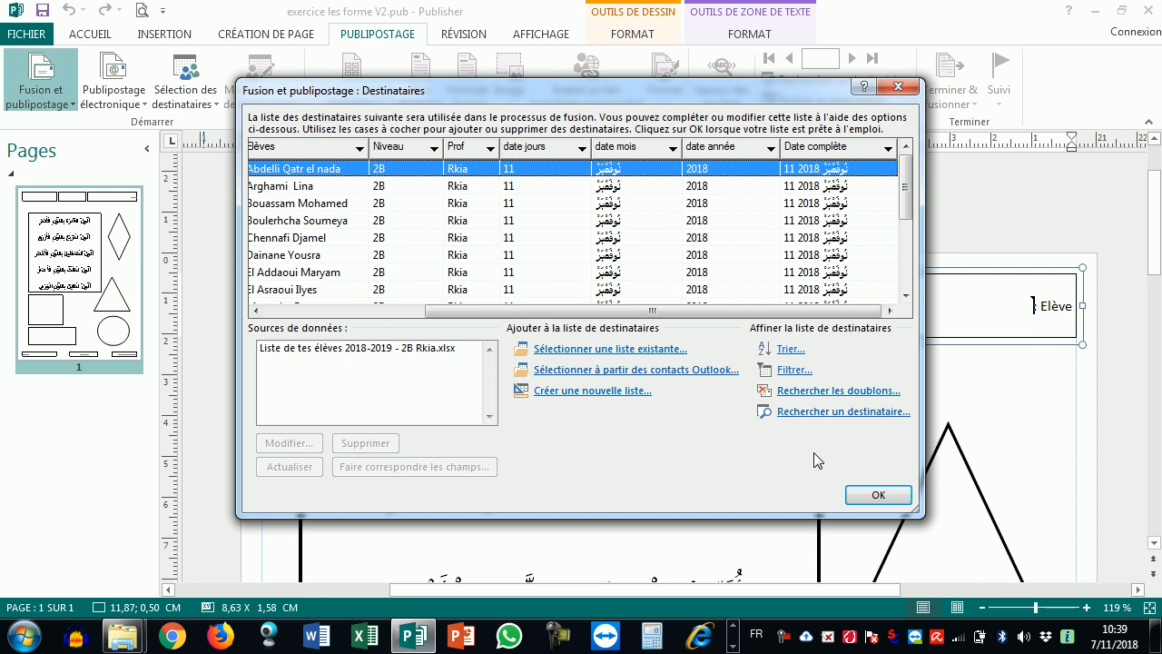
click(878, 498)
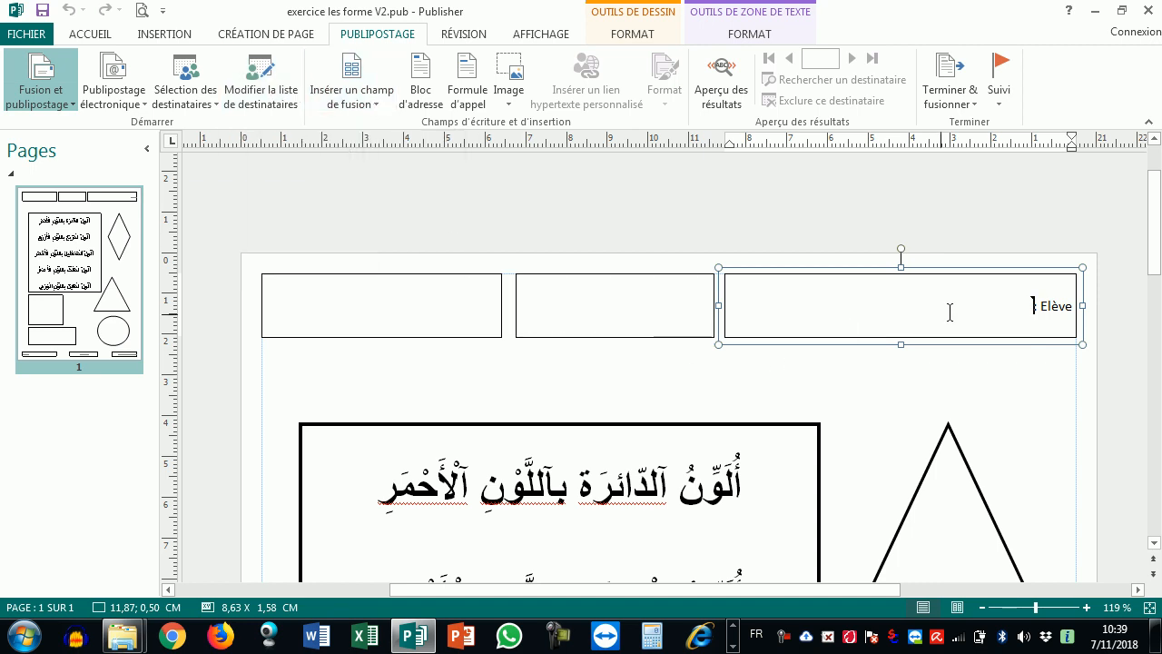
Insert the Elèves merge field in the rightmost header box and turn on the results preview
click(378, 104)
click(373, 147)
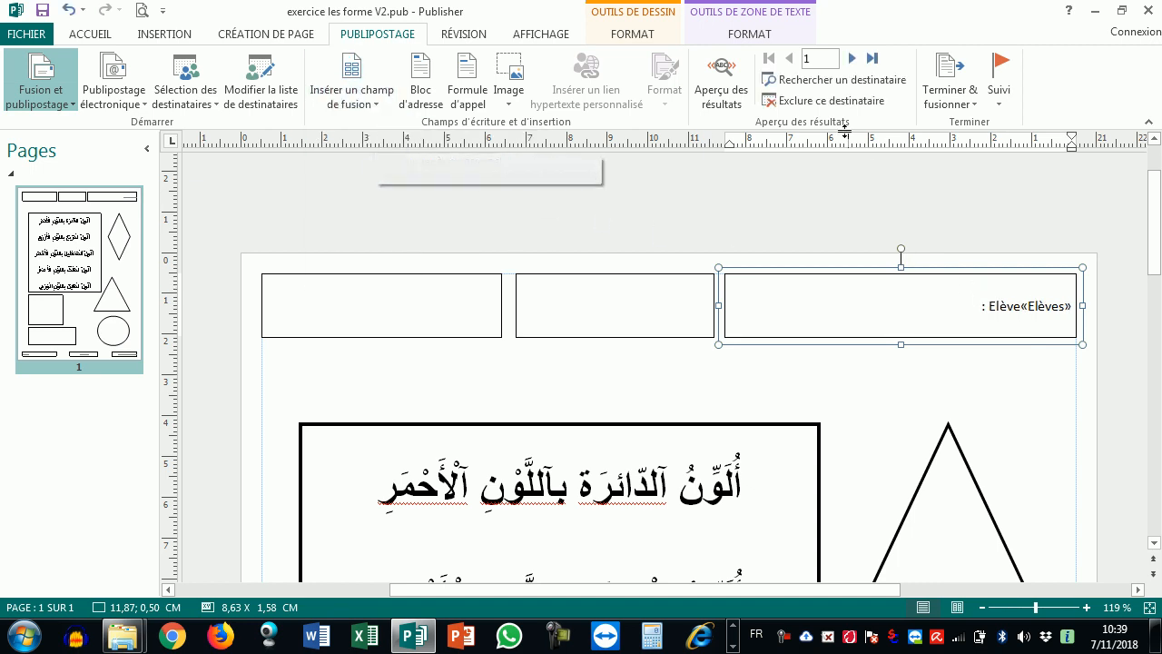
click(699, 71)
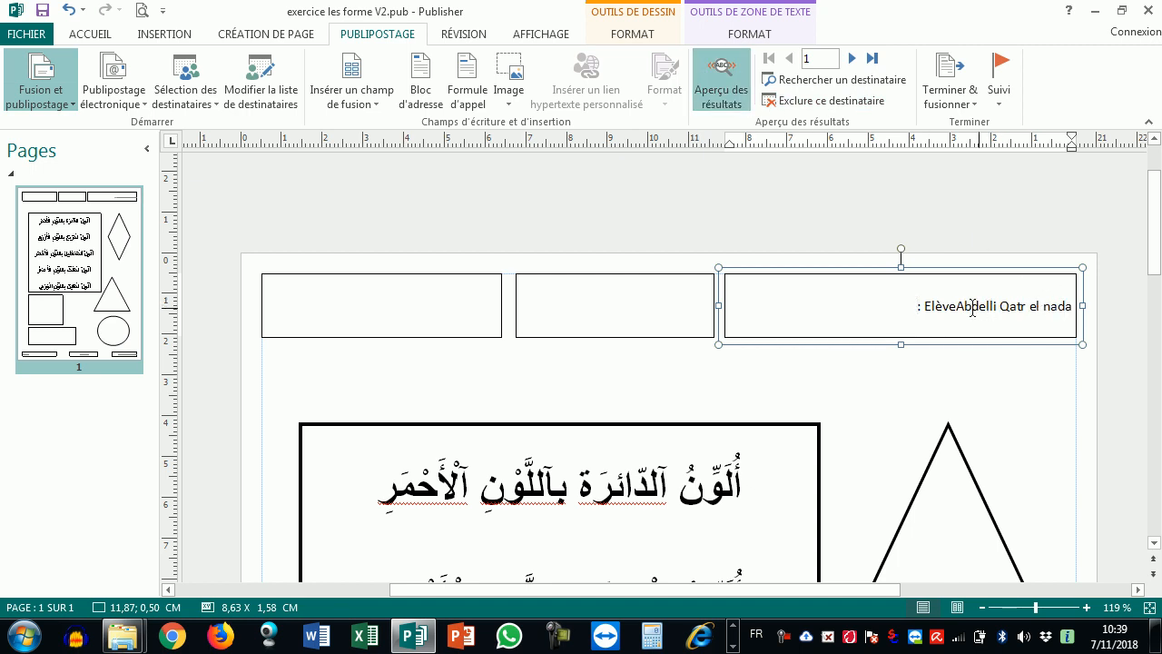
Rearrange the rightmost header text so the student name field follows "Elève :" with a space between them
click(959, 310)
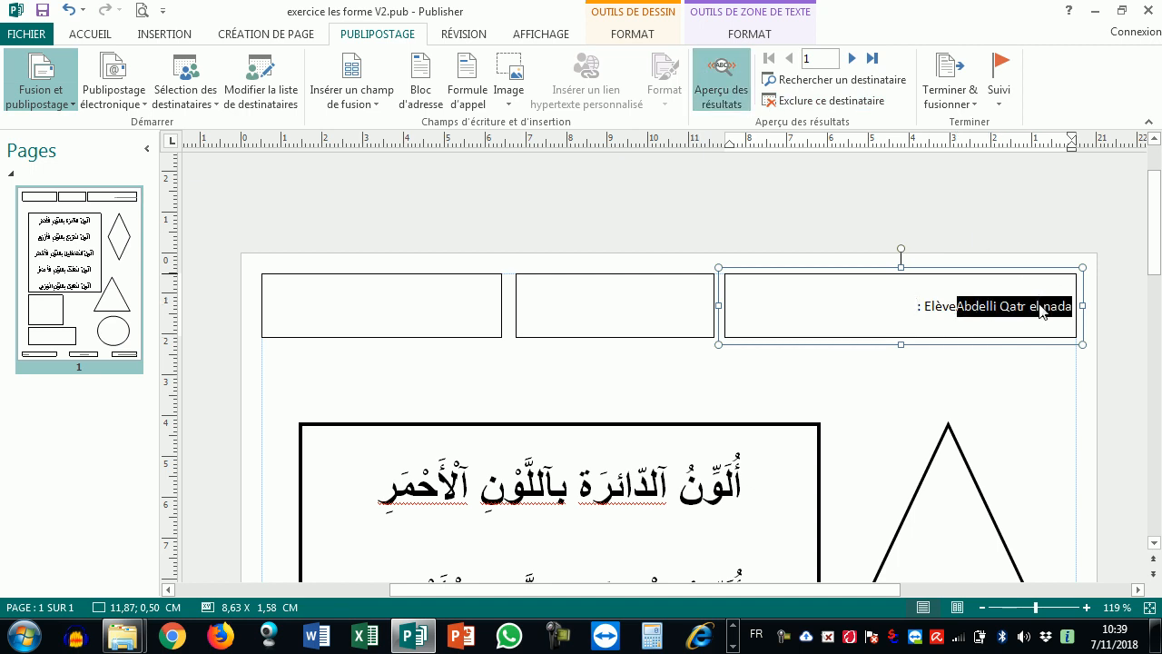
click(906, 312)
drag(955, 305, 1060, 313)
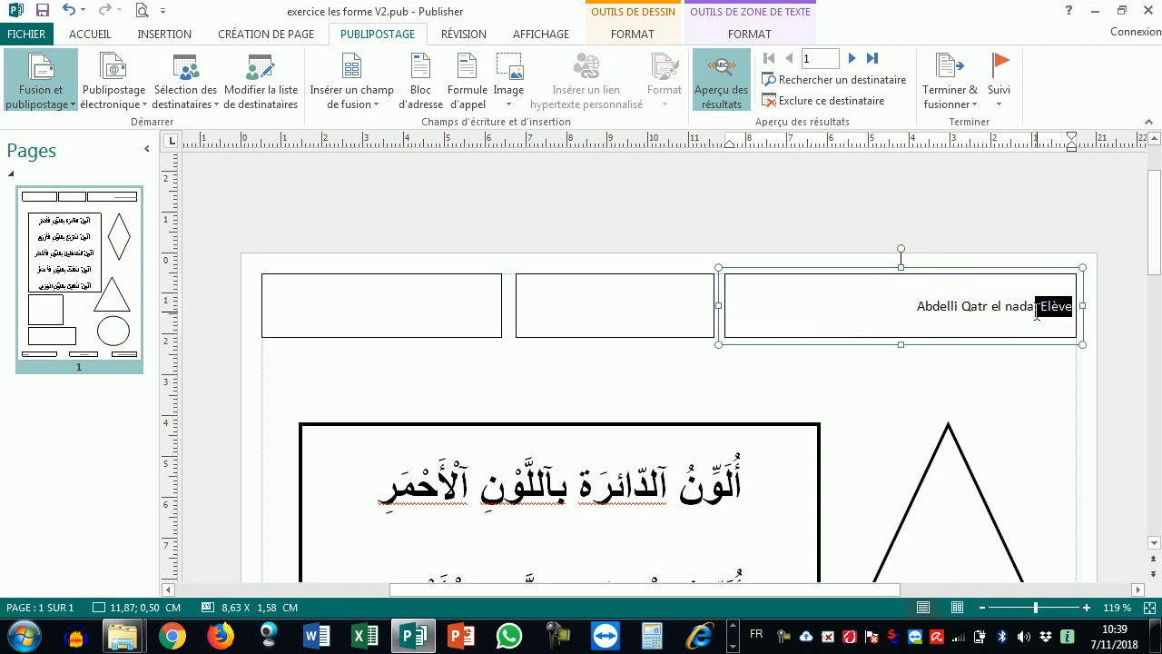
click(1034, 313)
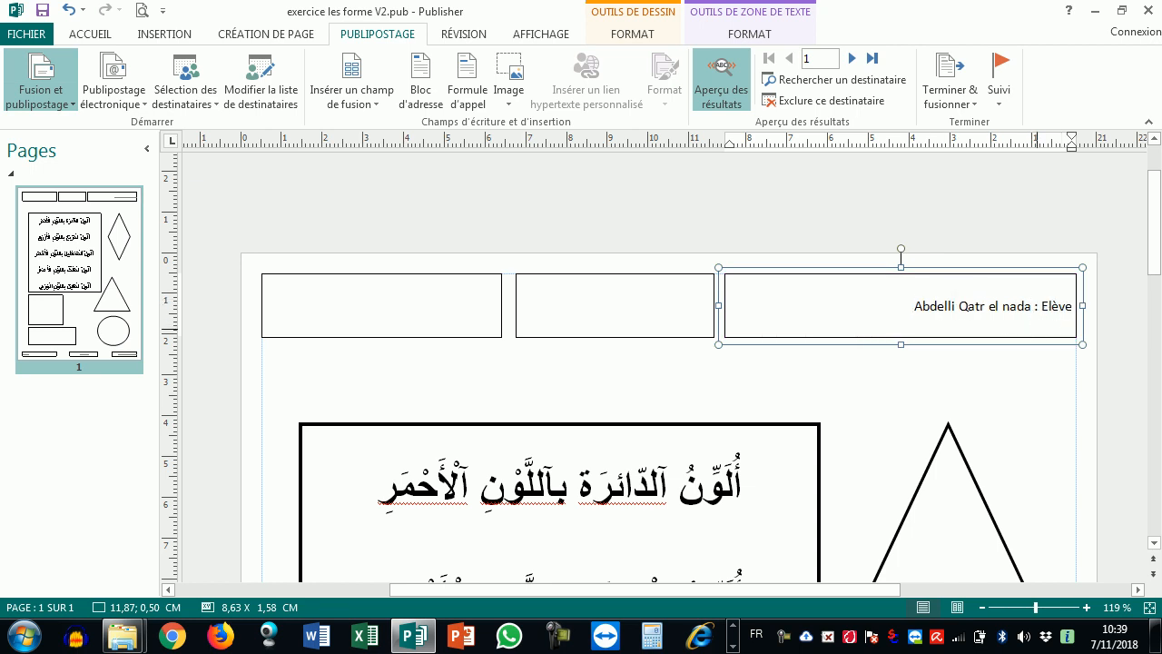
double_click(1056, 307)
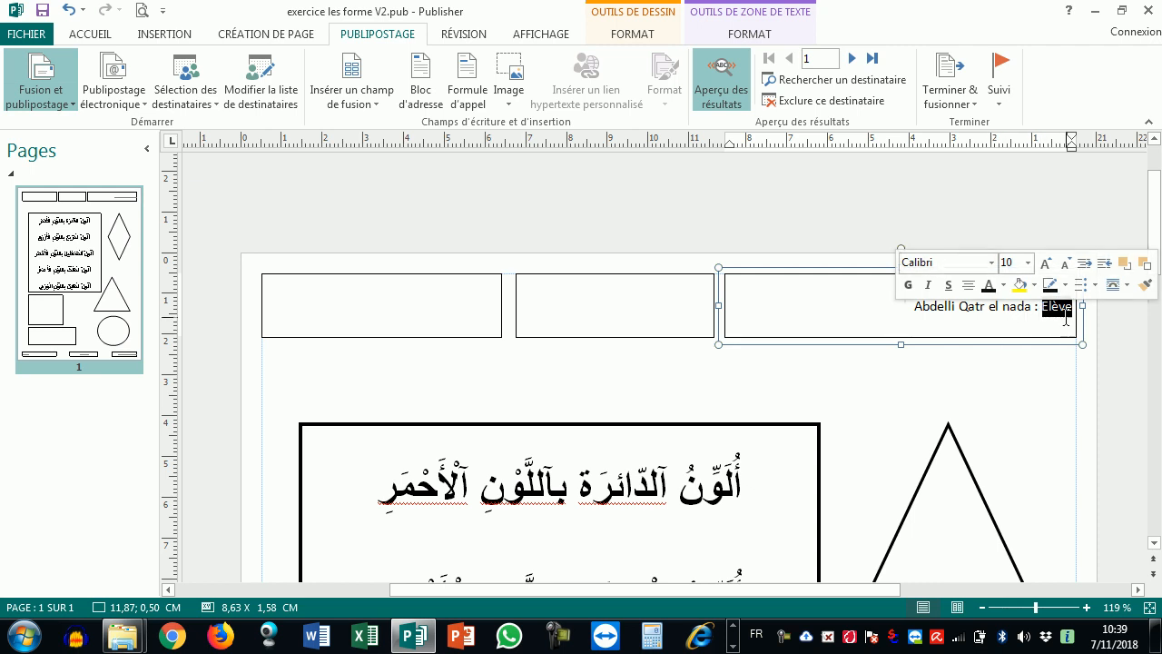
click(1048, 313)
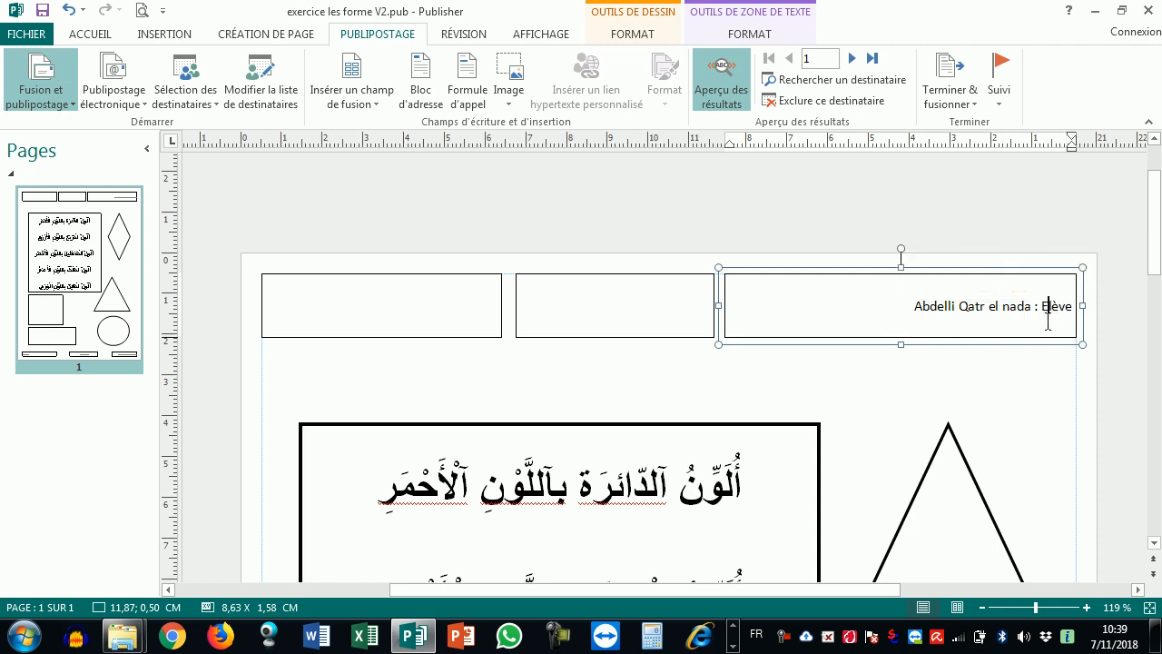
Select the whole student line in the rightmost header box and enlarge its font by two size increments
click(949, 306)
click(102, 38)
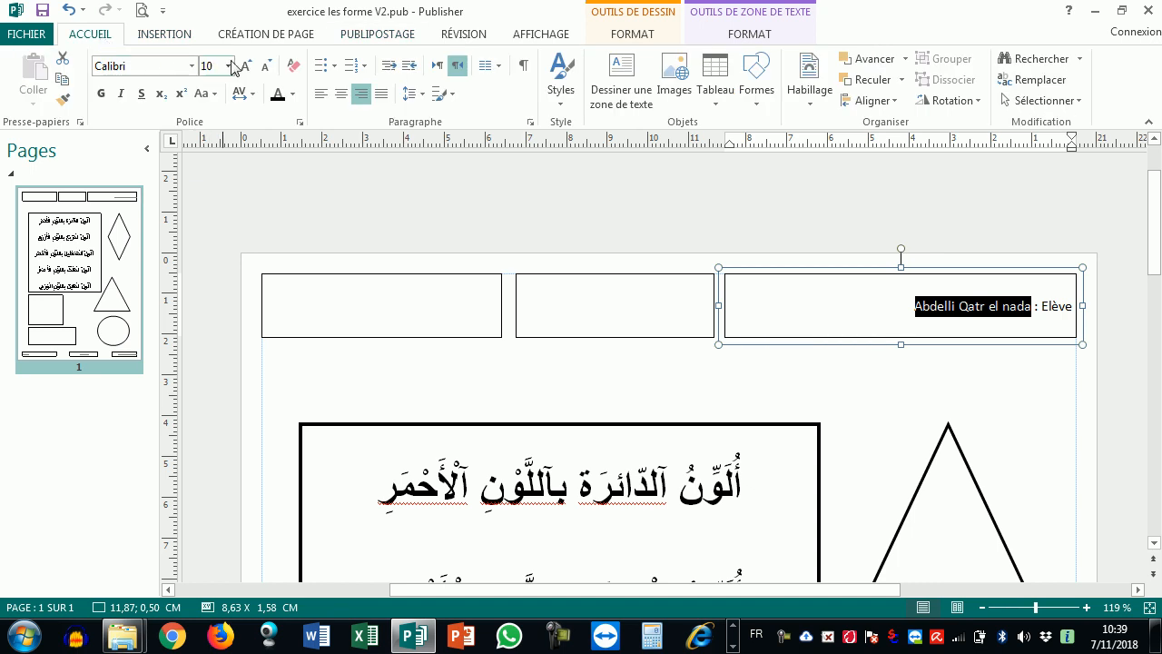
triple_click(908, 310)
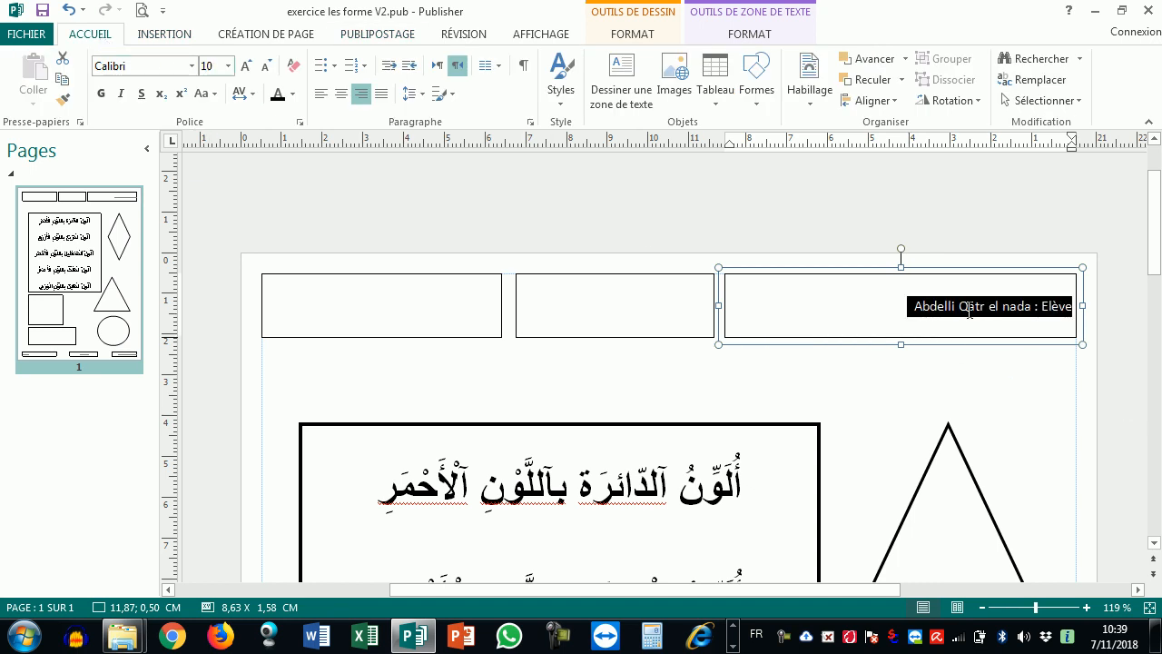
click(245, 66)
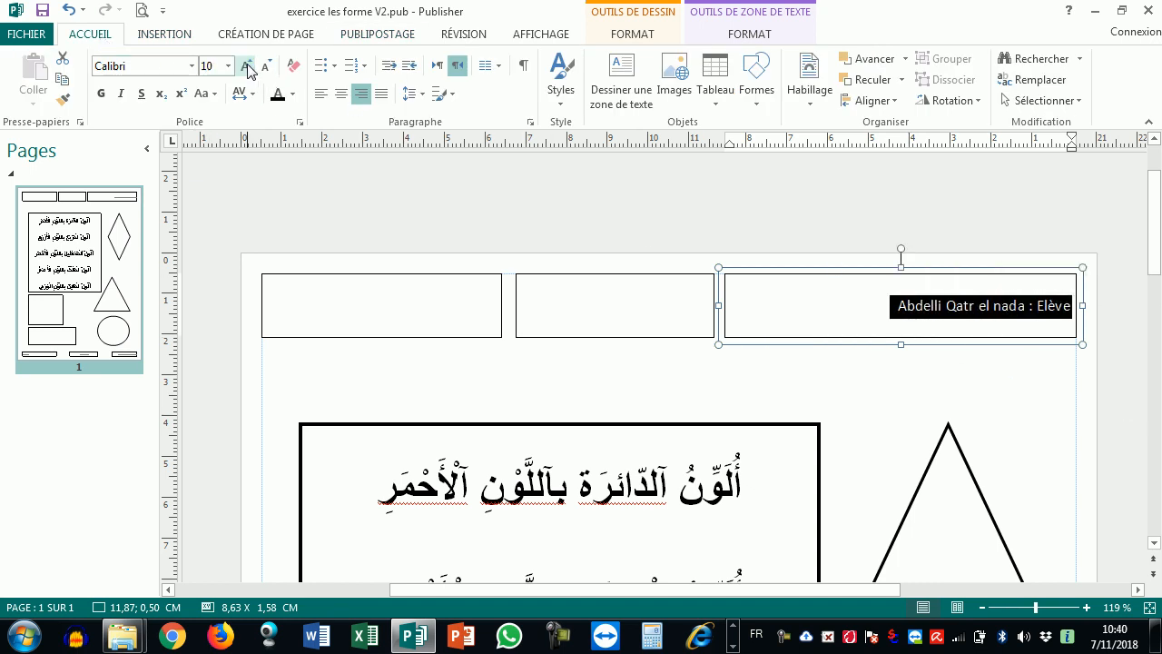
click(246, 67)
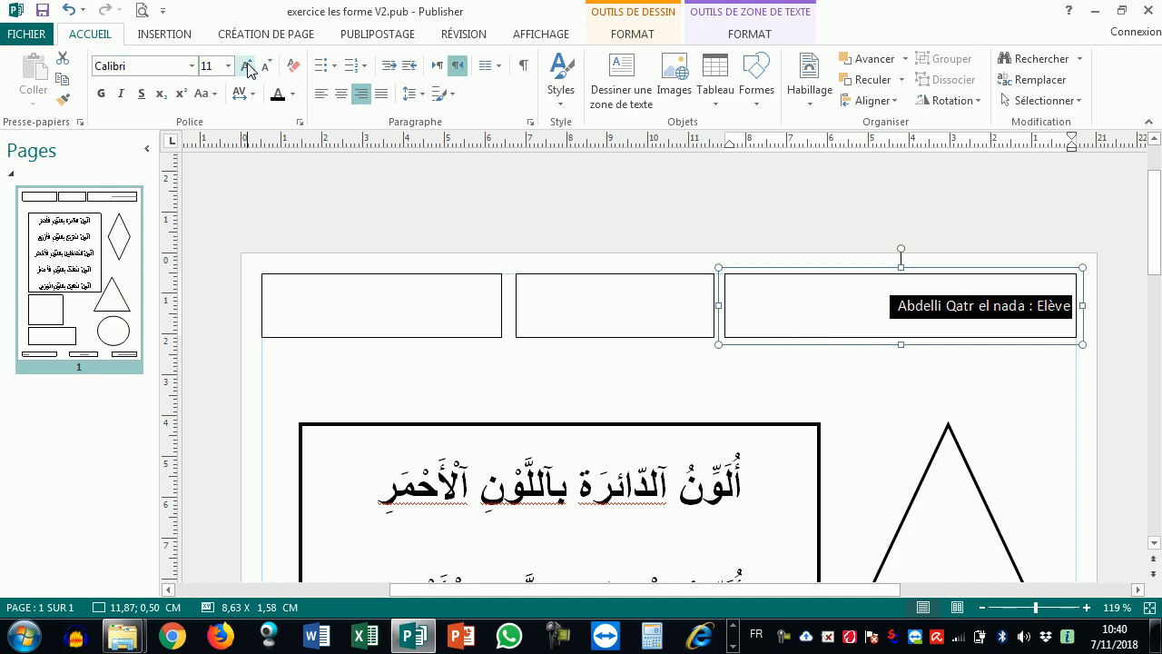
Insert the Date complète merge field in the leftmost header box
click(678, 317)
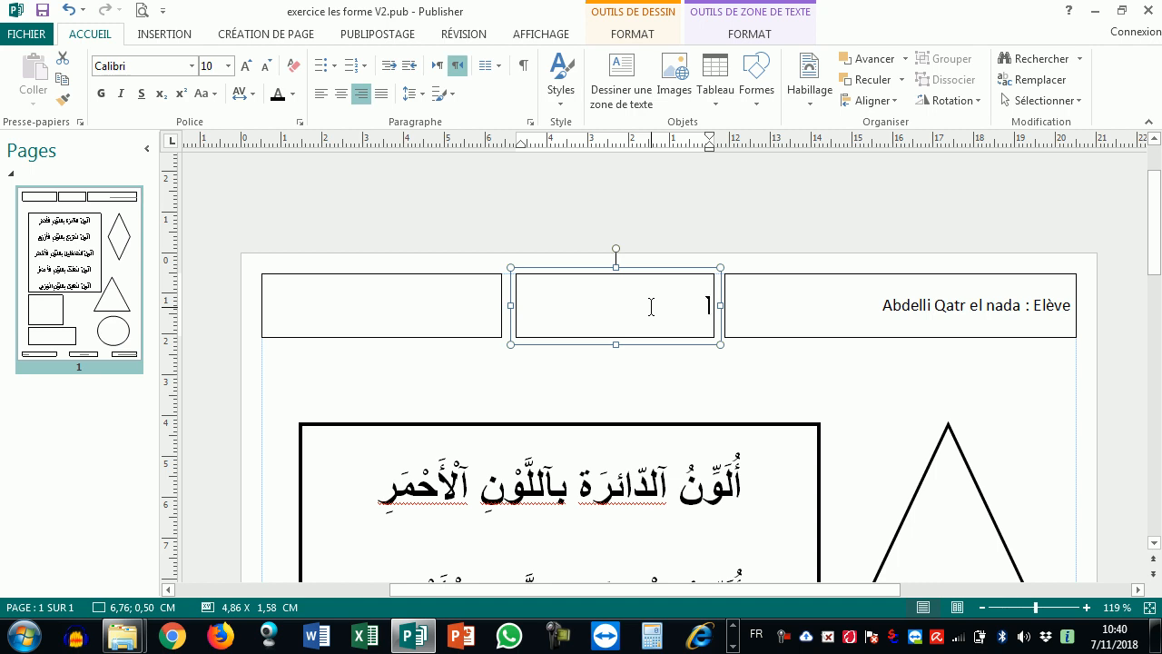
click(415, 312)
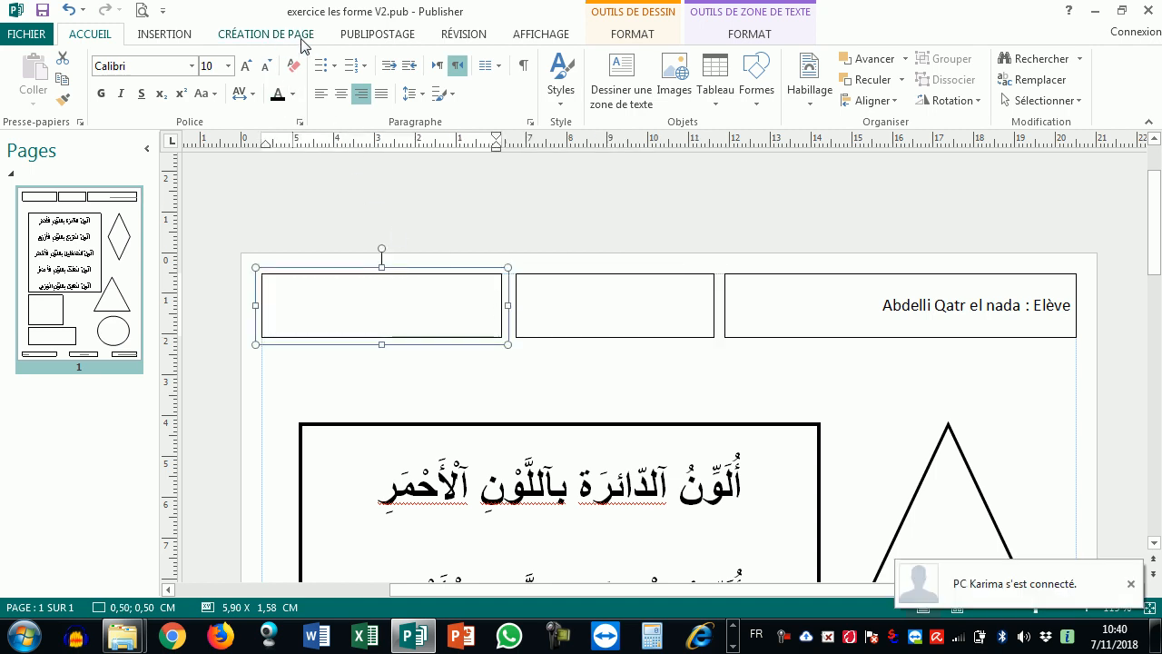
click(379, 38)
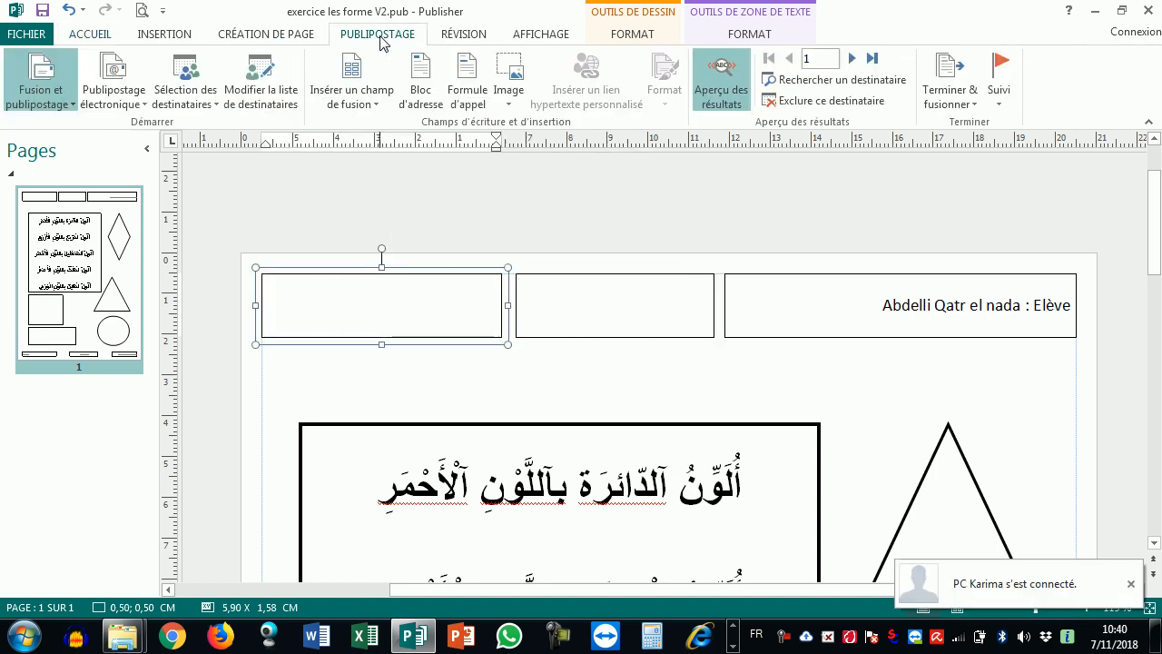
click(368, 104)
click(390, 277)
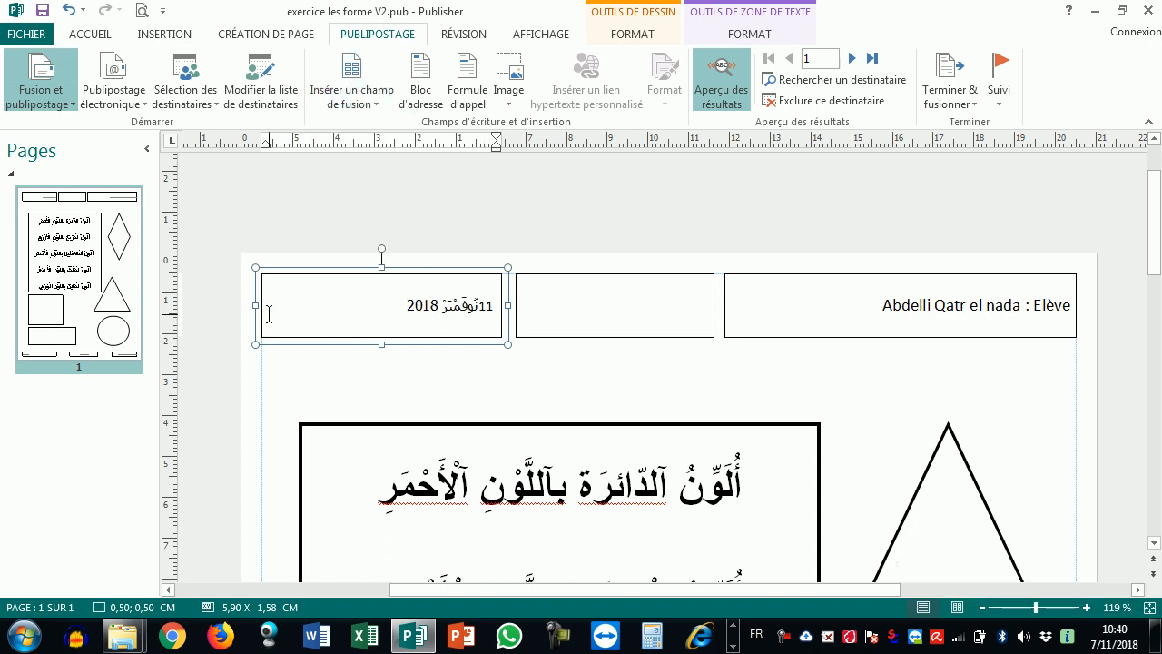
Format the full date in the leftmost header box as Arial, size 16
click(409, 309)
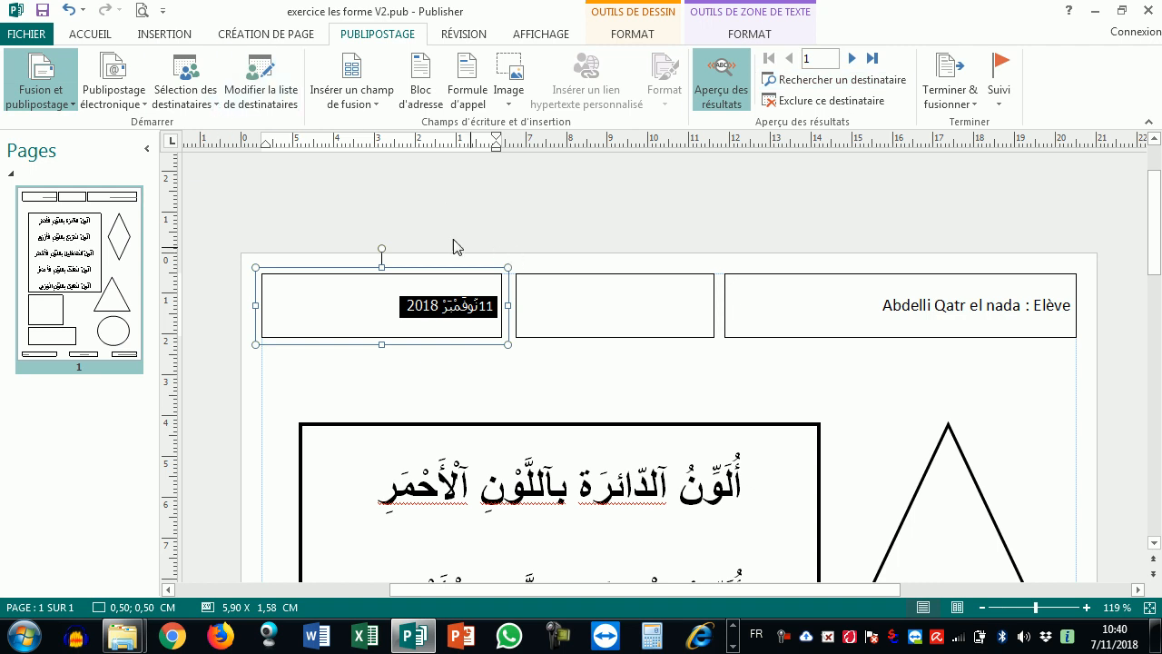
click(83, 38)
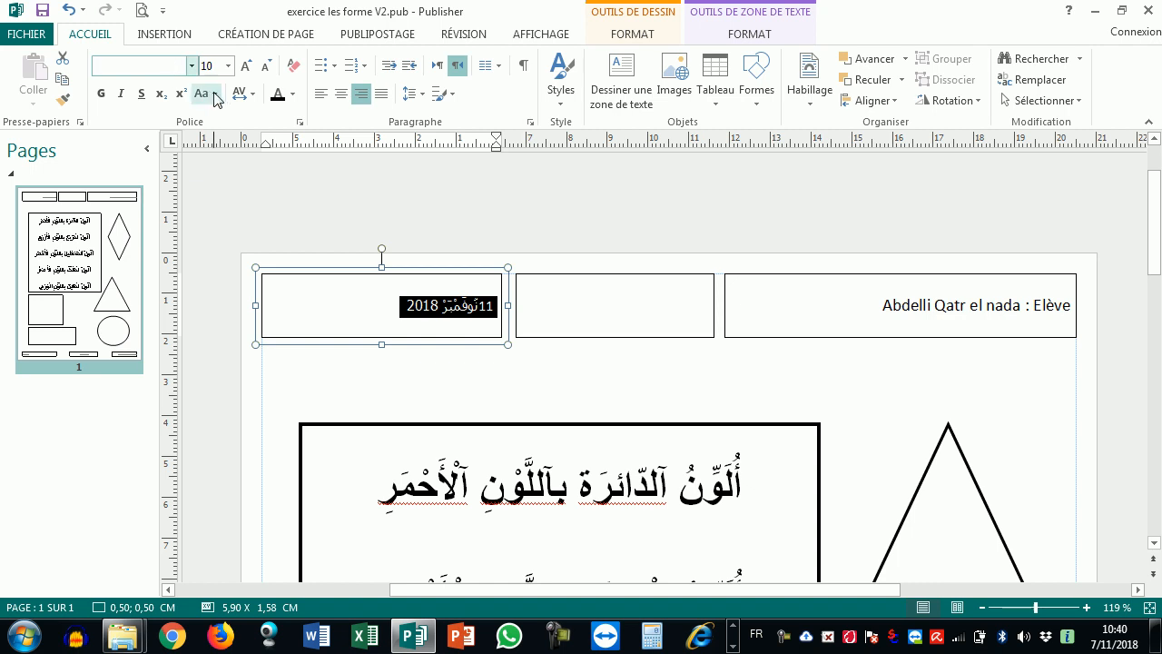
text(Ar)
key(Return)
click(244, 68)
click(244, 68)
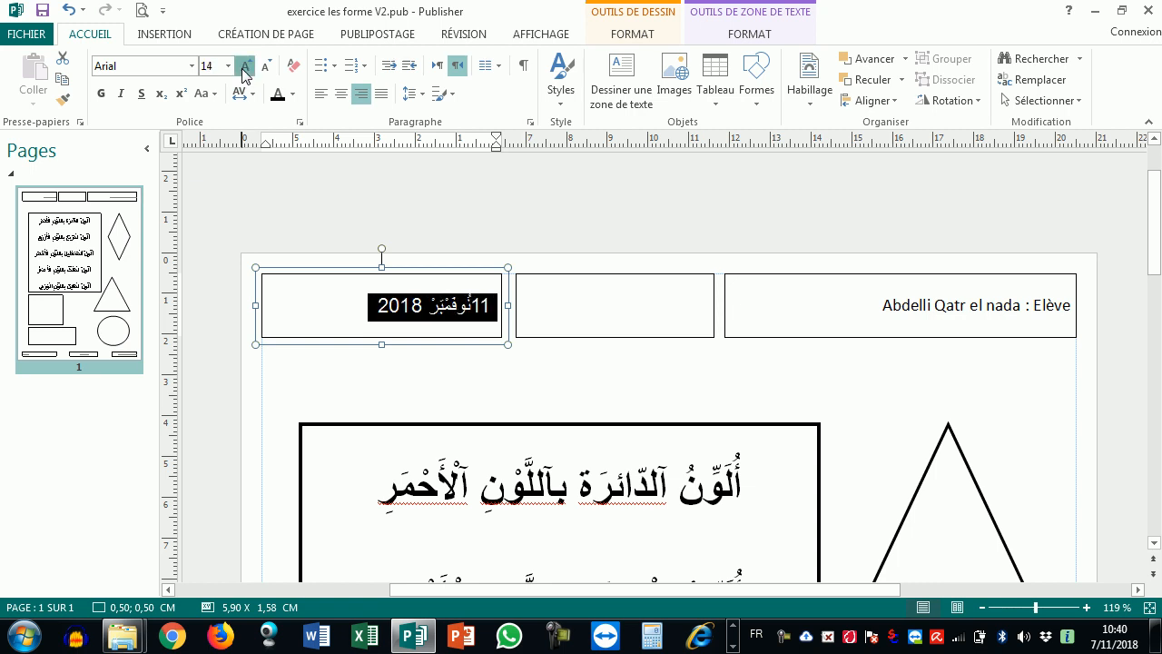
click(244, 68)
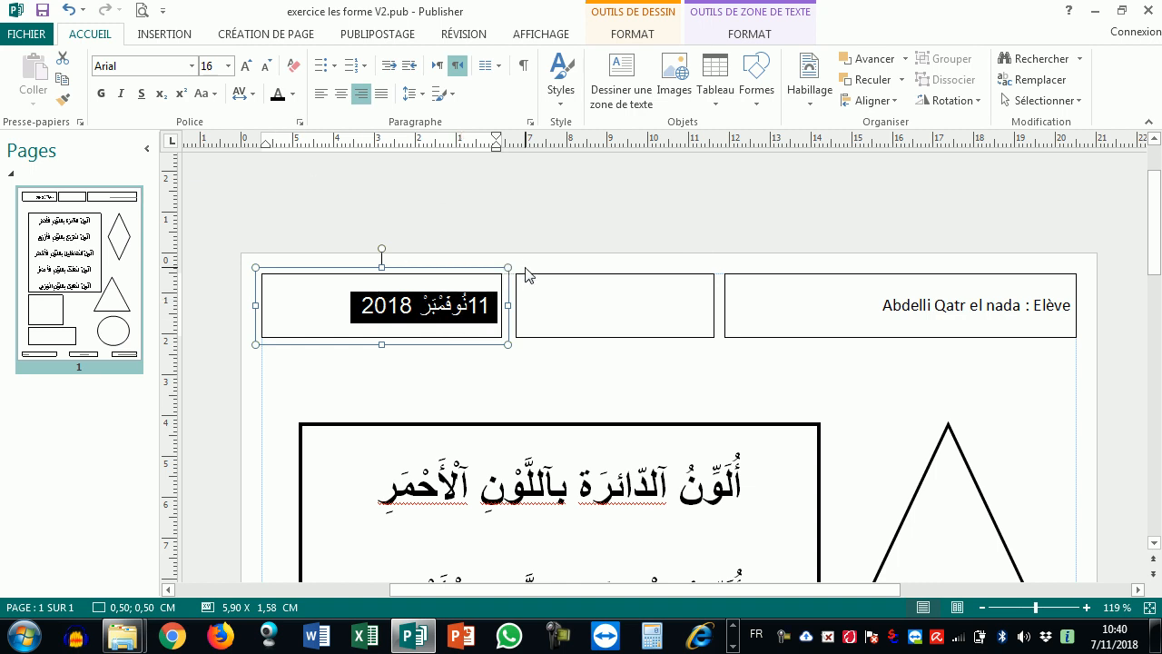
Add a space between the day and the month, and narrow the date box to about 4.67 cm
click(481, 308)
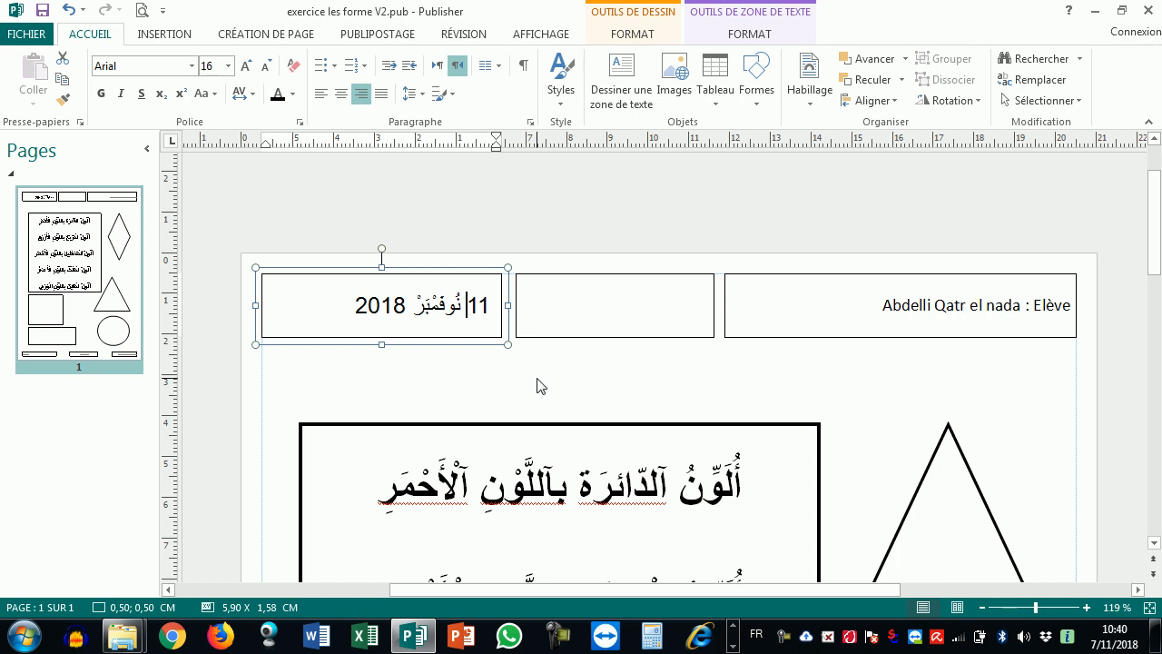
drag(506, 305, 458, 307)
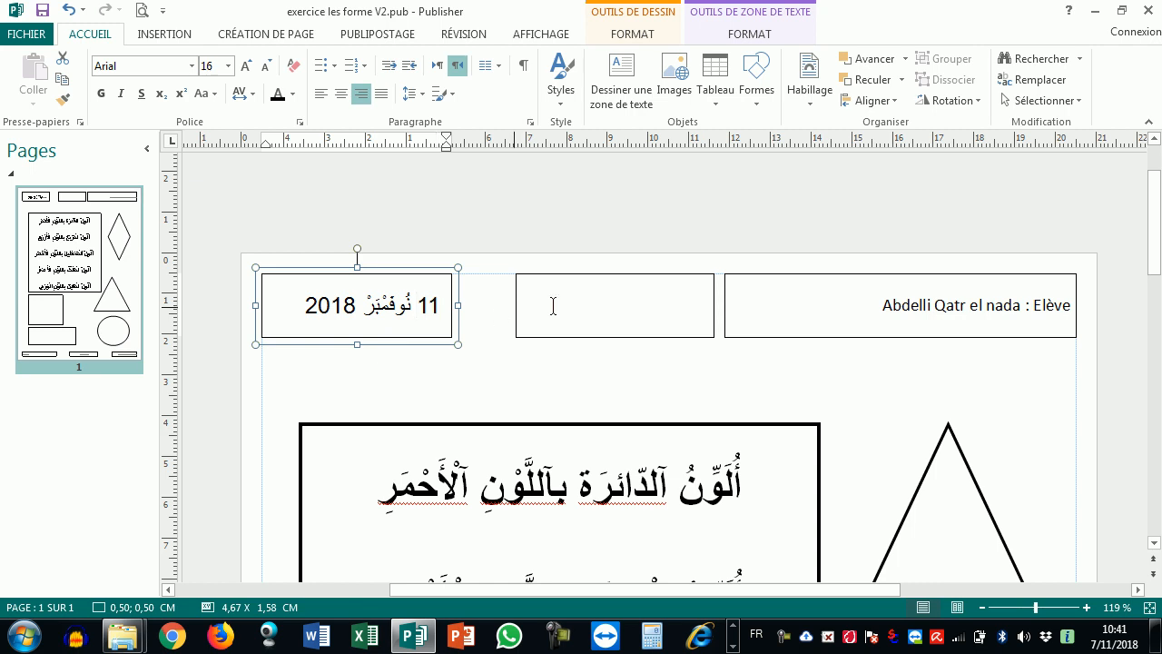
Insert the Prof merge field after the "Prof :" label in the leftmost footer box
click(597, 290)
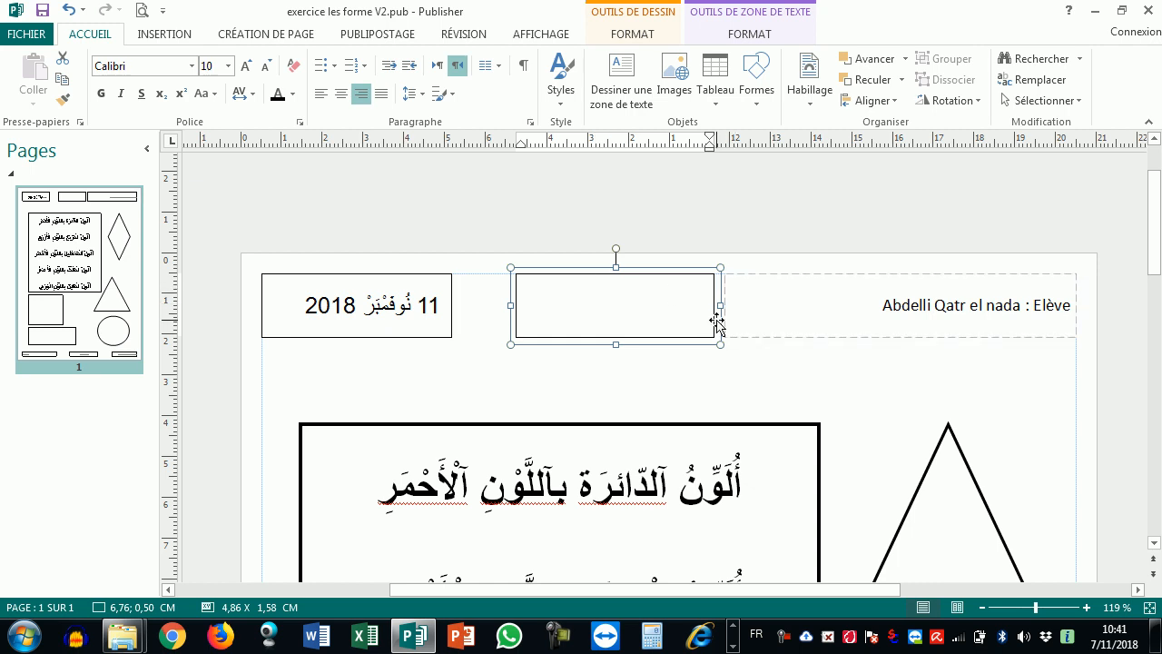
scroll(903, 399, down, 10)
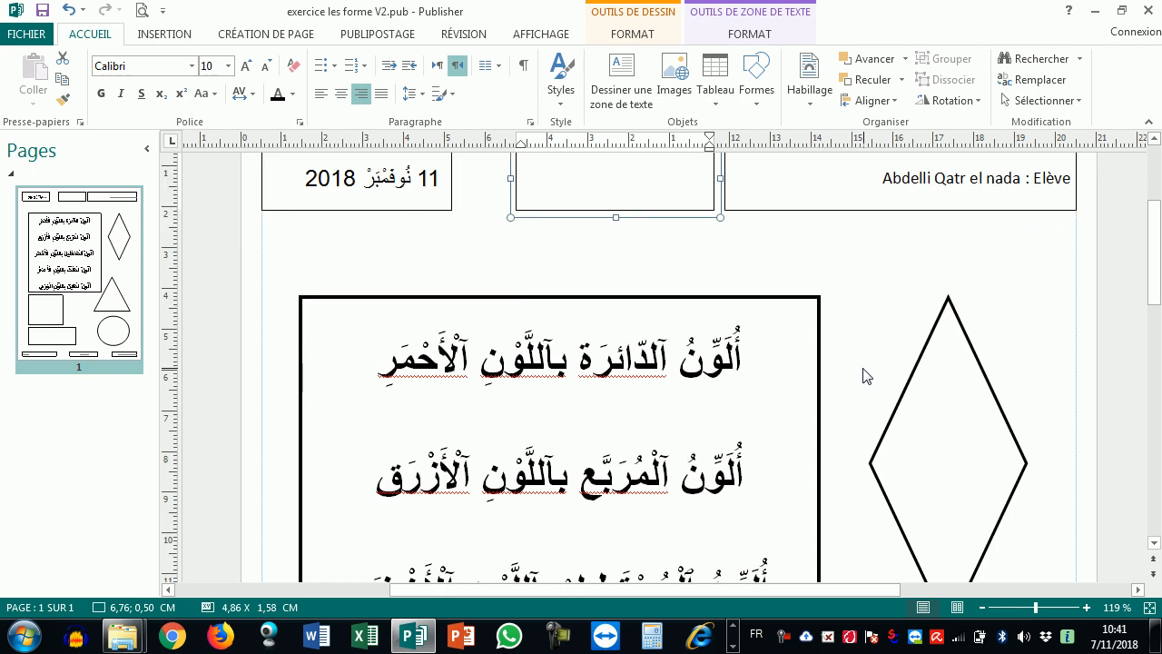
scroll(619, 447, down, 5)
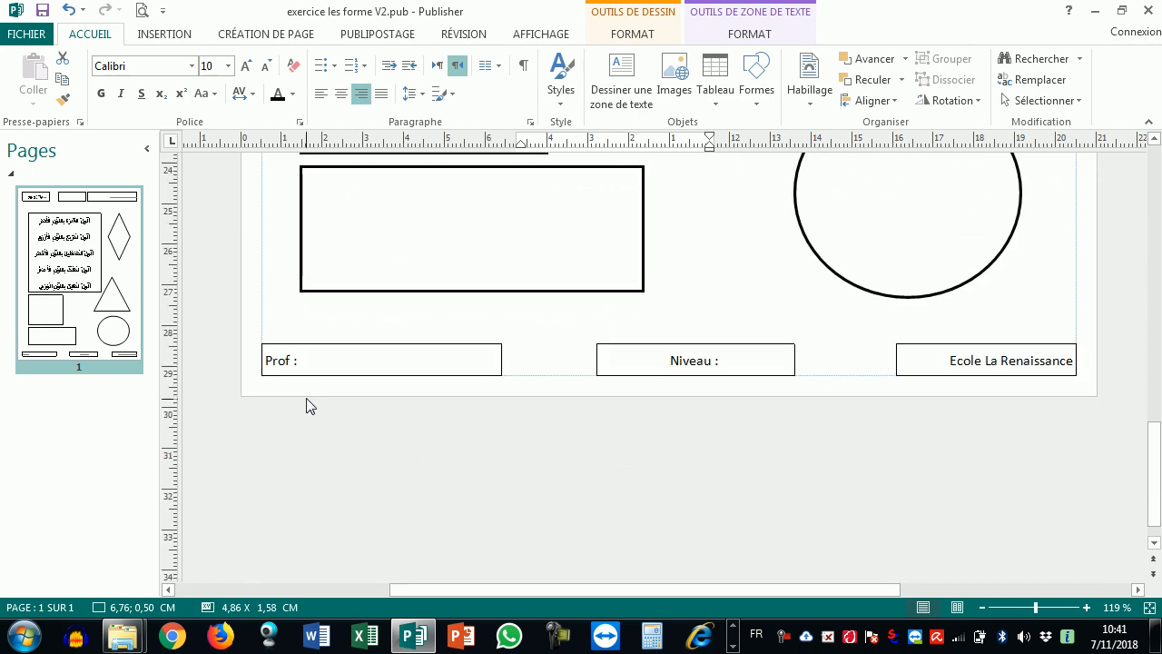
click(300, 360)
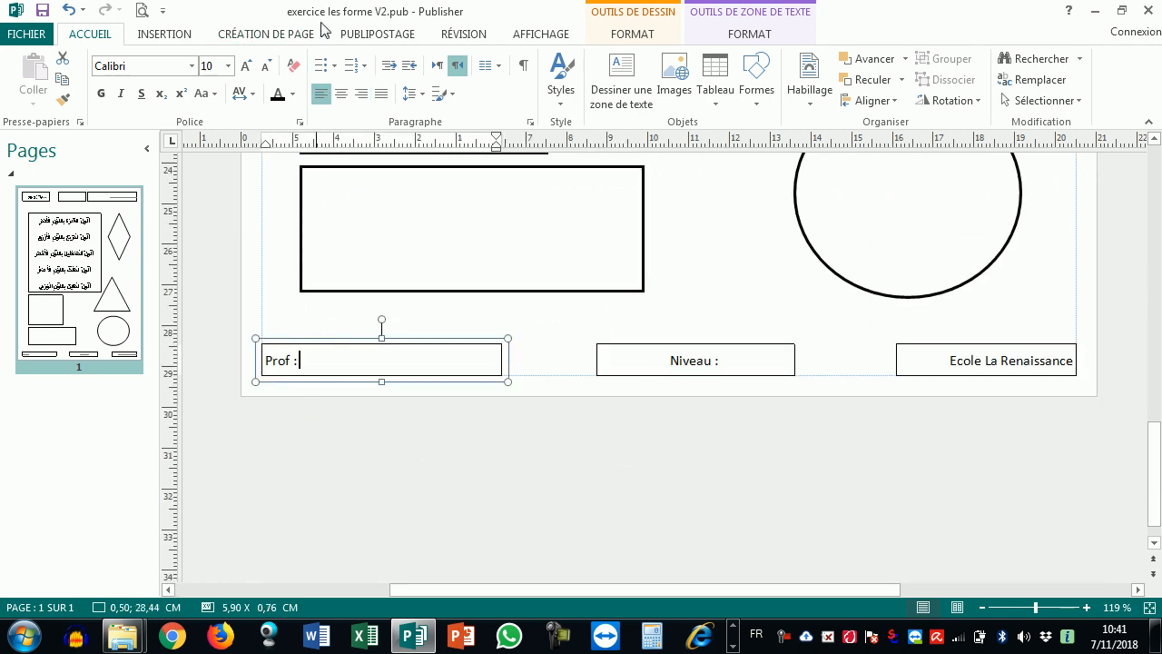
click(354, 36)
click(354, 98)
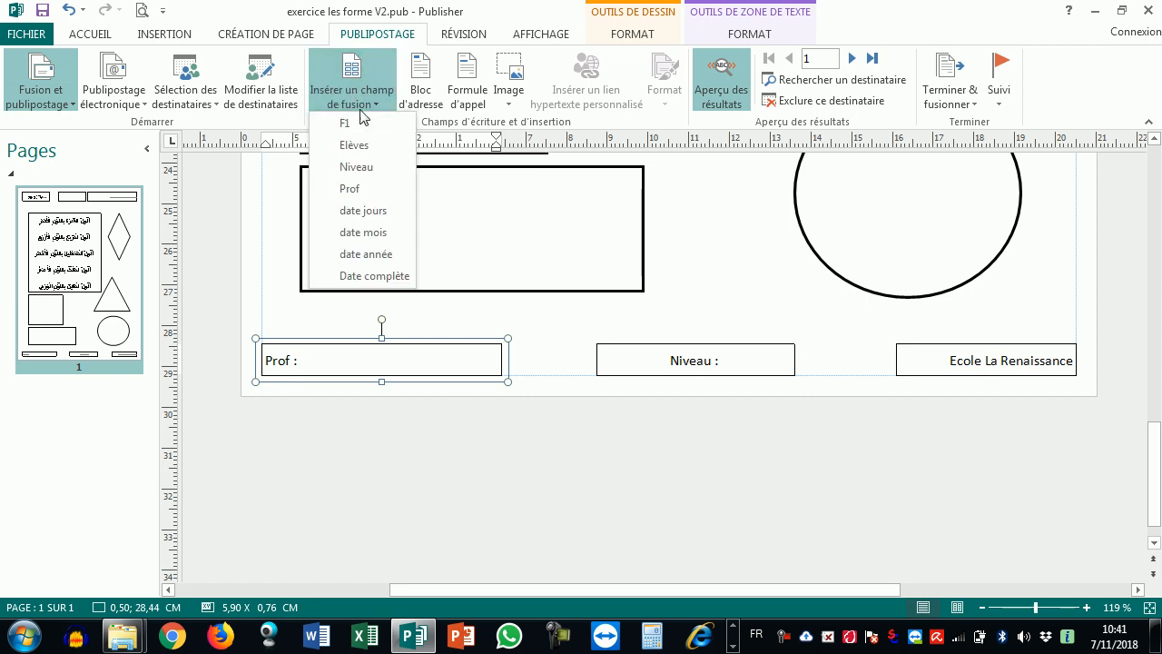
click(368, 189)
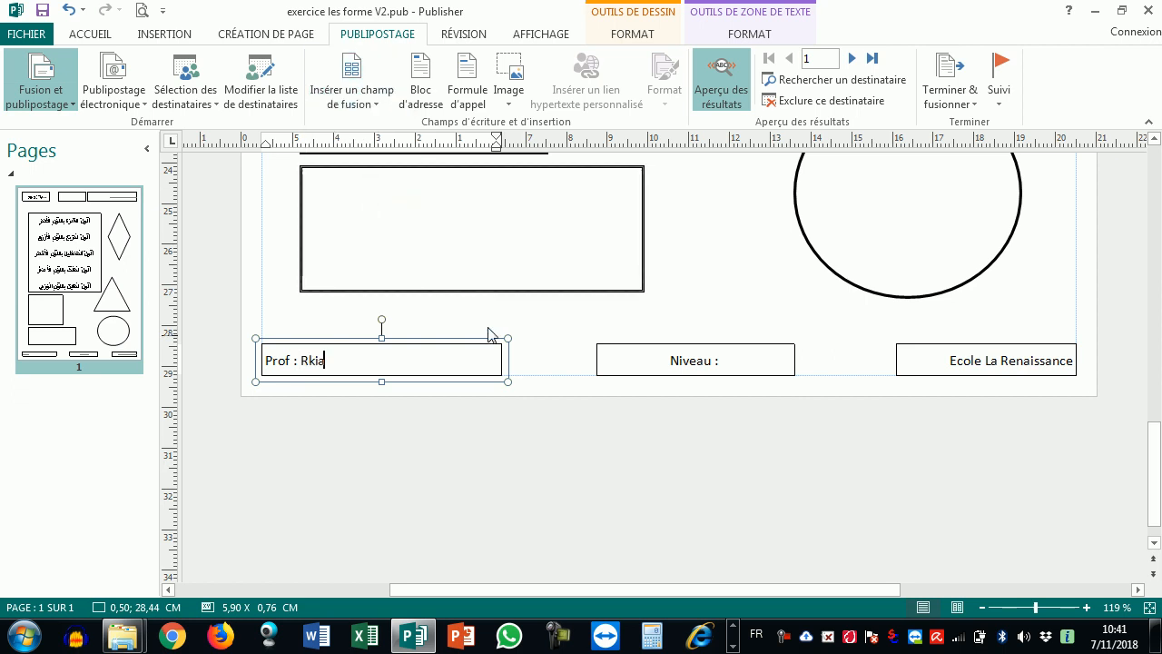
Insert the Niveau merge field after the "Niveau :" label in the middle footer box
click(729, 364)
click(354, 96)
click(368, 169)
click(972, 361)
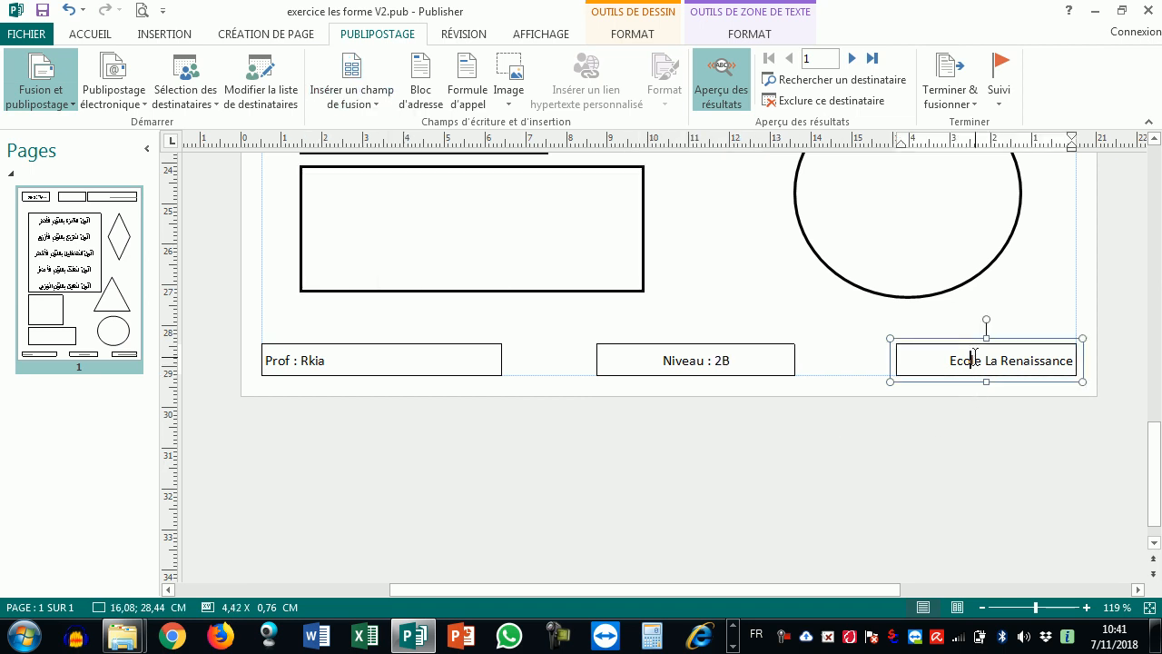
click(821, 490)
Preview the merged header for each student, moving forward from the first record to the last
scroll(768, 442, up, 5)
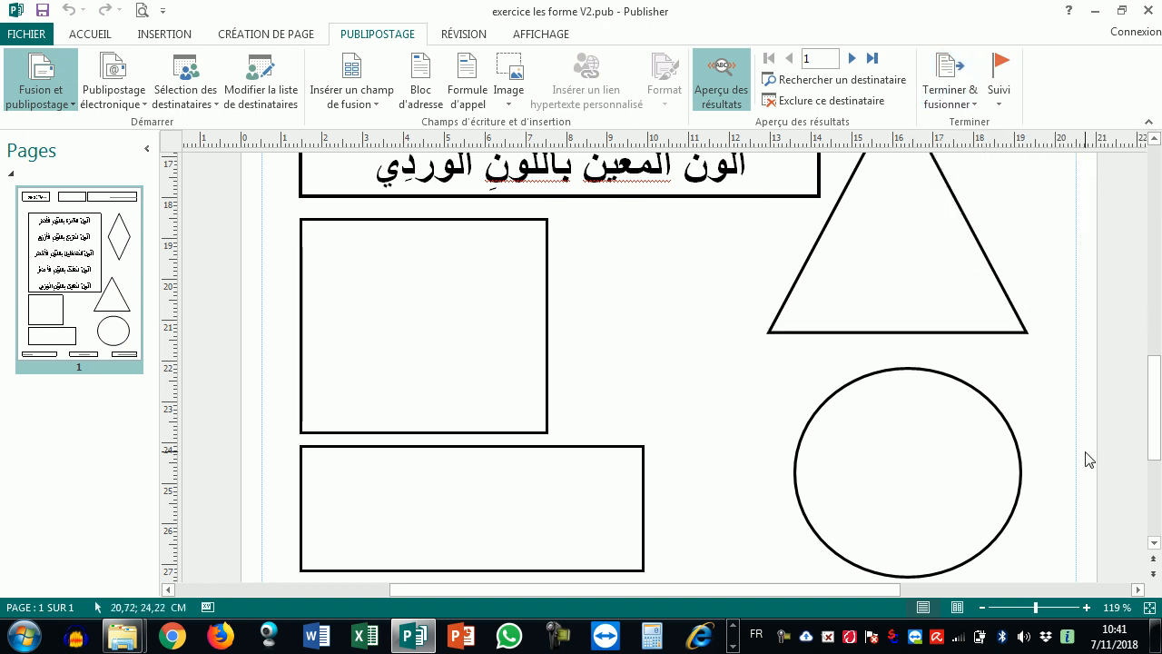
scroll(1157, 368, up, 3)
drag(1157, 364, 1150, 242)
click(997, 233)
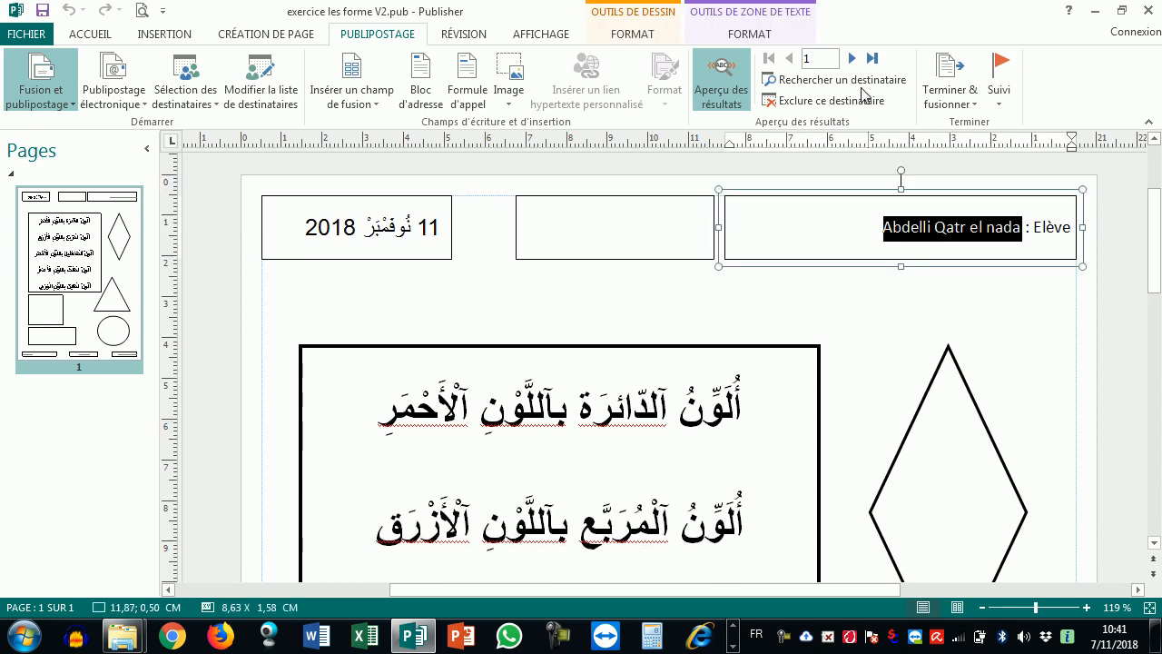
click(851, 58)
click(851, 58)
click(852, 59)
click(852, 58)
click(851, 58)
click(851, 58)
click(851, 58)
click(852, 58)
click(851, 58)
click(851, 58)
click(851, 58)
click(851, 58)
click(851, 58)
click(851, 58)
click(851, 58)
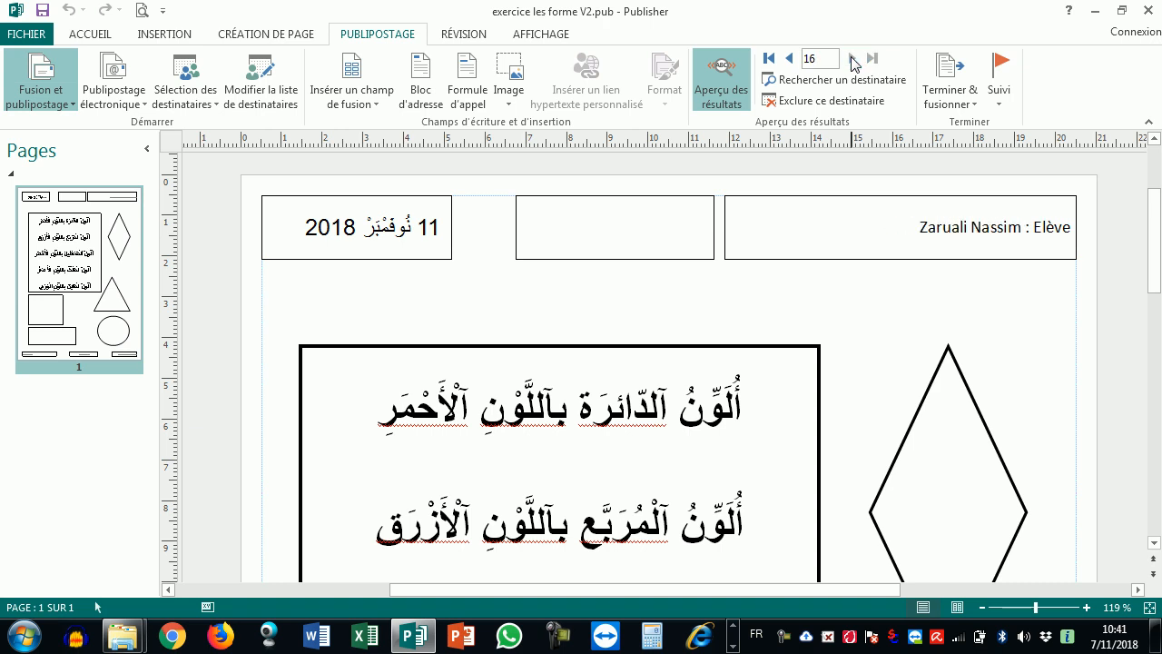
Narrow the student name box in the header to about 8.36 cm by moving its left edge
click(742, 239)
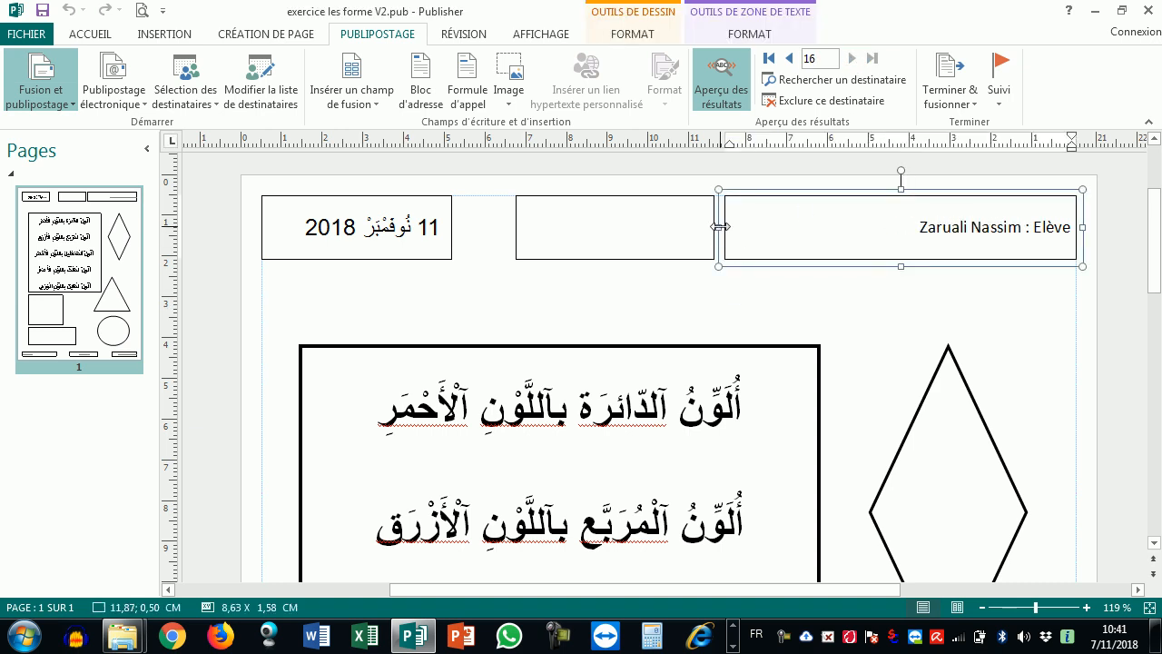
click(724, 225)
click(919, 227)
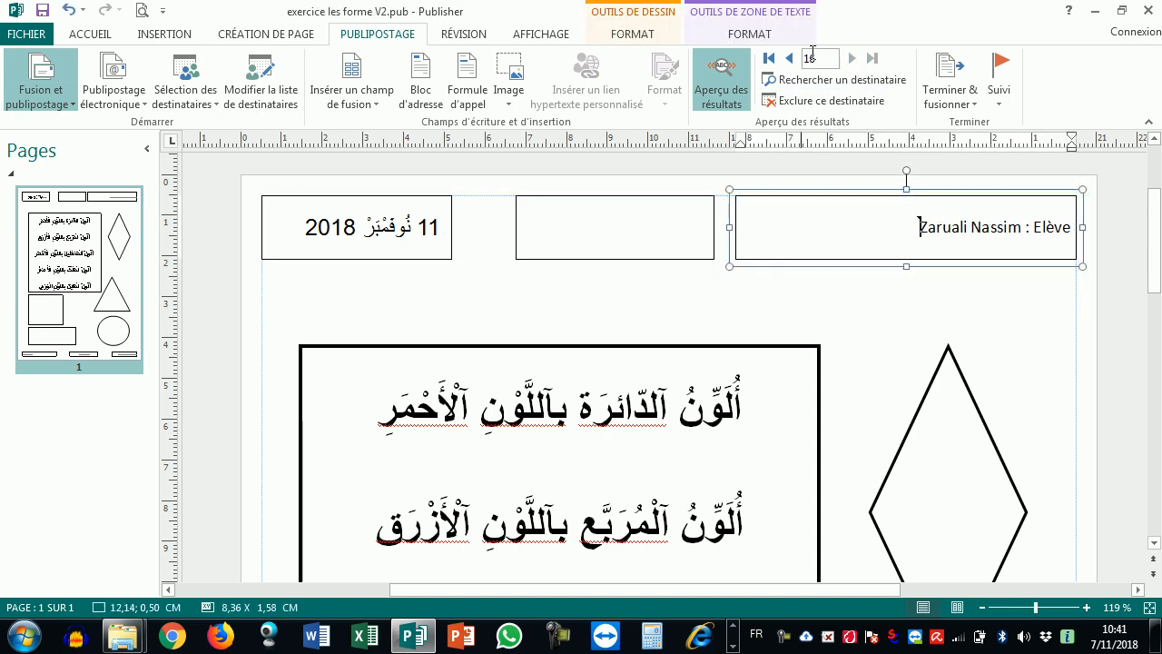
Go back through the previewed student records to the first one
click(788, 60)
click(788, 60)
click(789, 60)
click(789, 60)
click(789, 60)
click(789, 60)
click(789, 60)
click(788, 59)
click(789, 60)
click(788, 60)
click(789, 60)
click(789, 60)
click(789, 60)
click(789, 60)
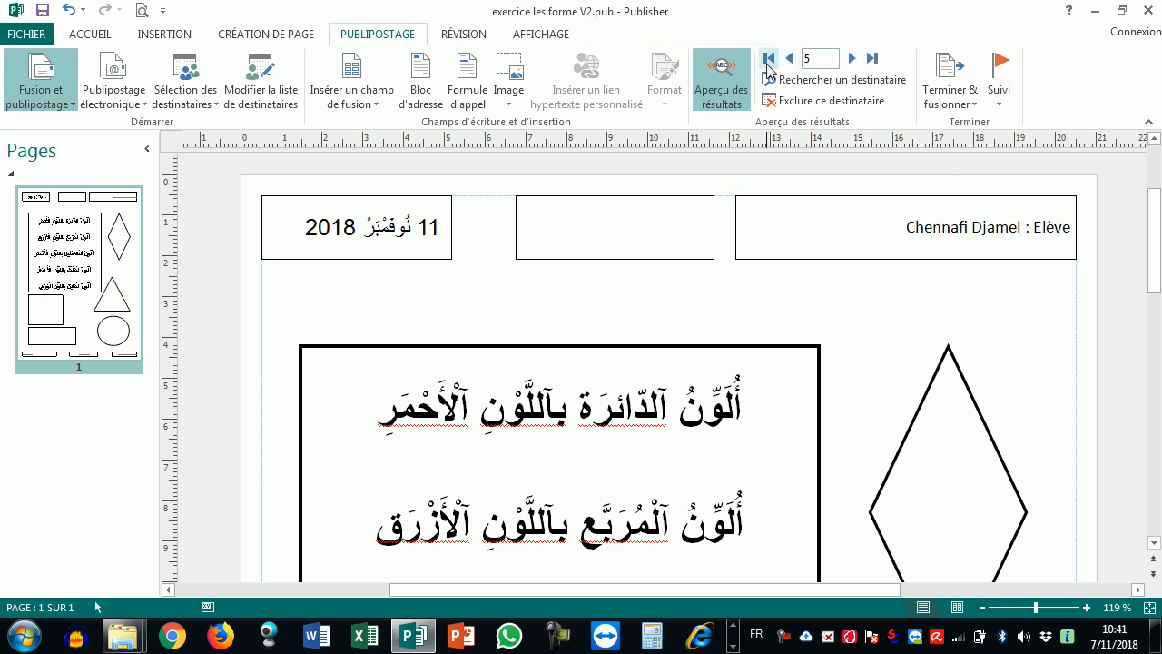
Merge all the student records into a new publication and dismiss the merge task pane
click(967, 70)
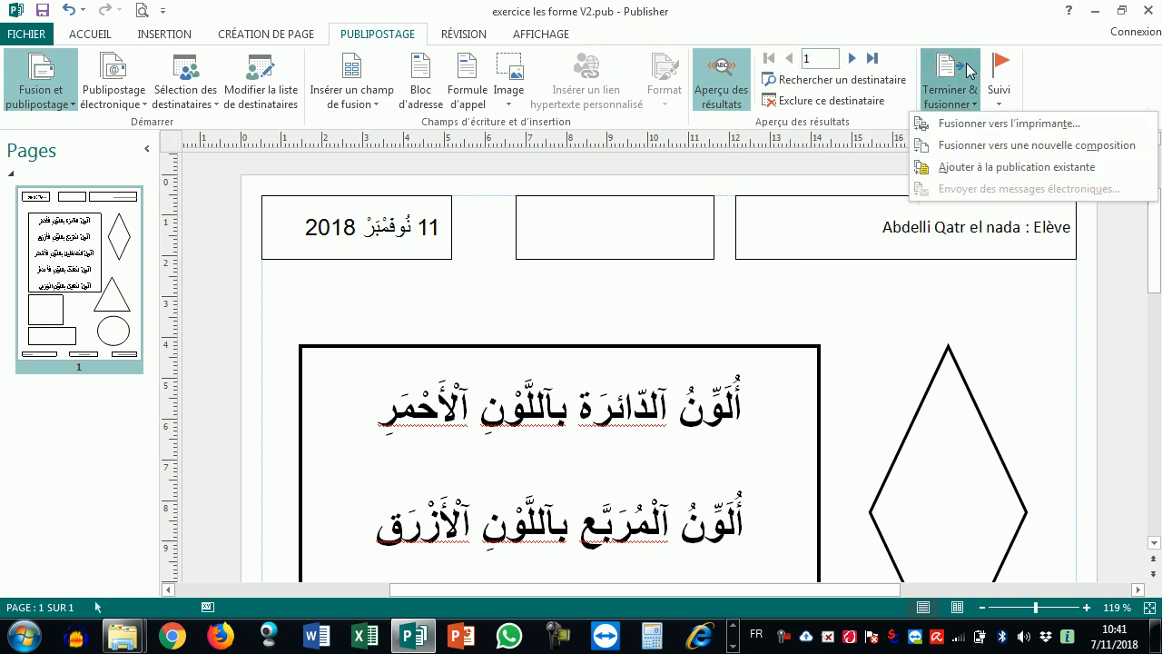
click(978, 147)
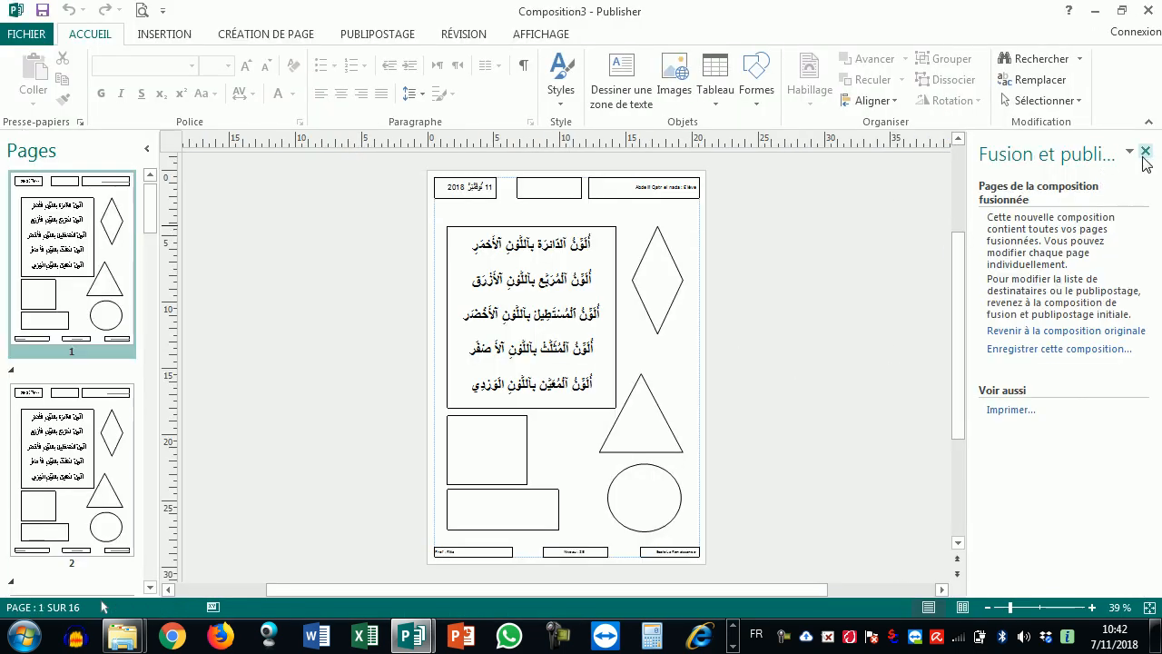
click(1145, 152)
Examine the student names and dates in the headers of merged pages 2 to 9
click(63, 425)
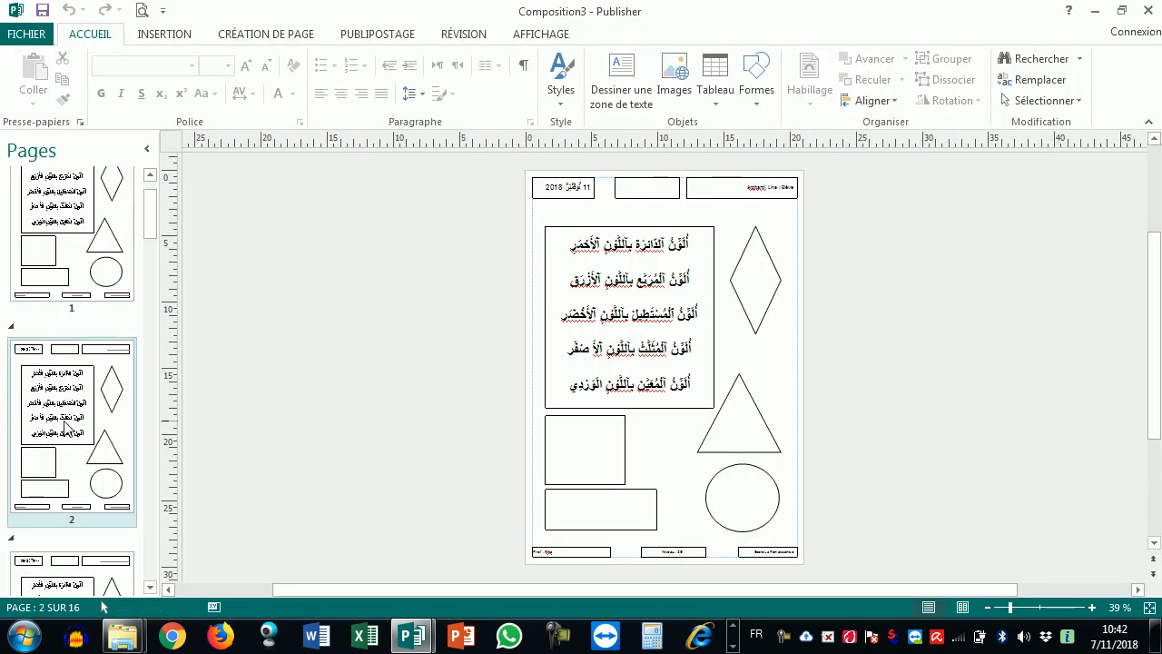
scroll(935, 342, up, 5)
scroll(921, 332, up, 6)
scroll(934, 379, down, 1)
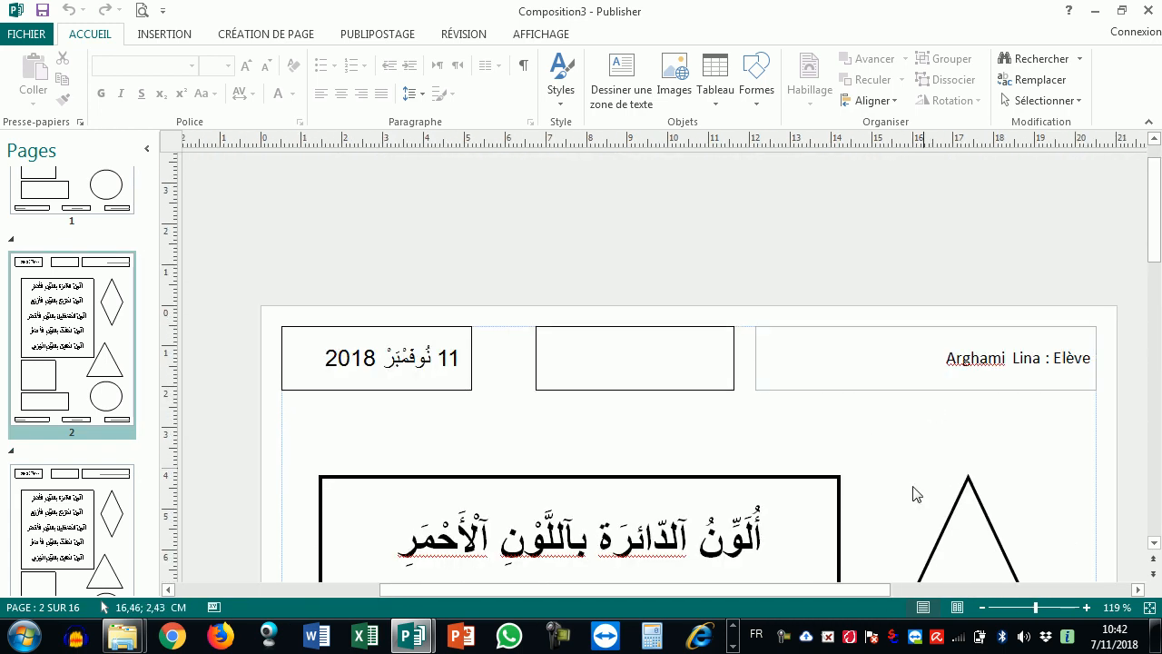
drag(823, 587, 841, 586)
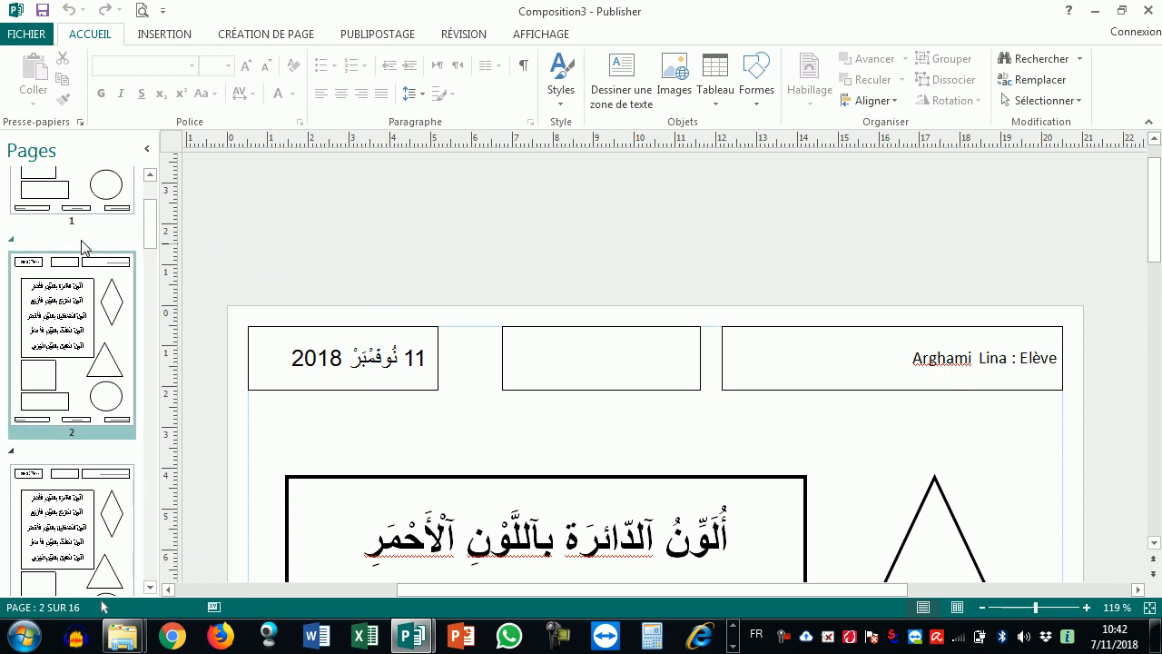
click(80, 472)
click(80, 467)
click(67, 406)
click(62, 440)
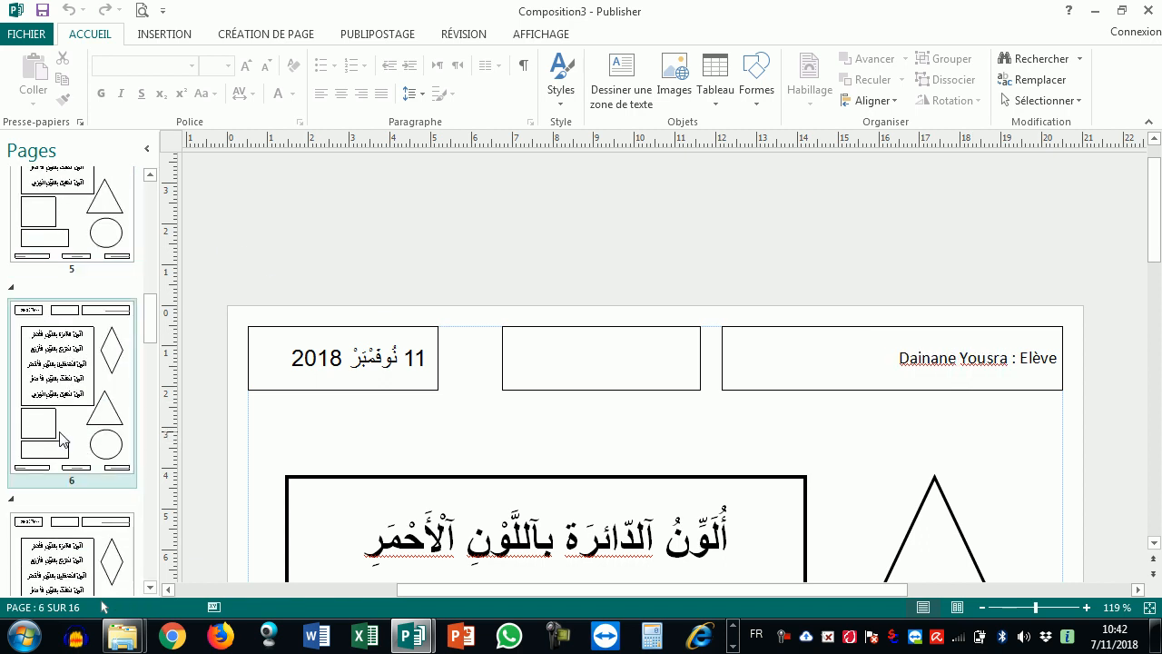
scroll(60, 441, down, 6)
click(58, 425)
click(61, 494)
scroll(61, 494, down, 5)
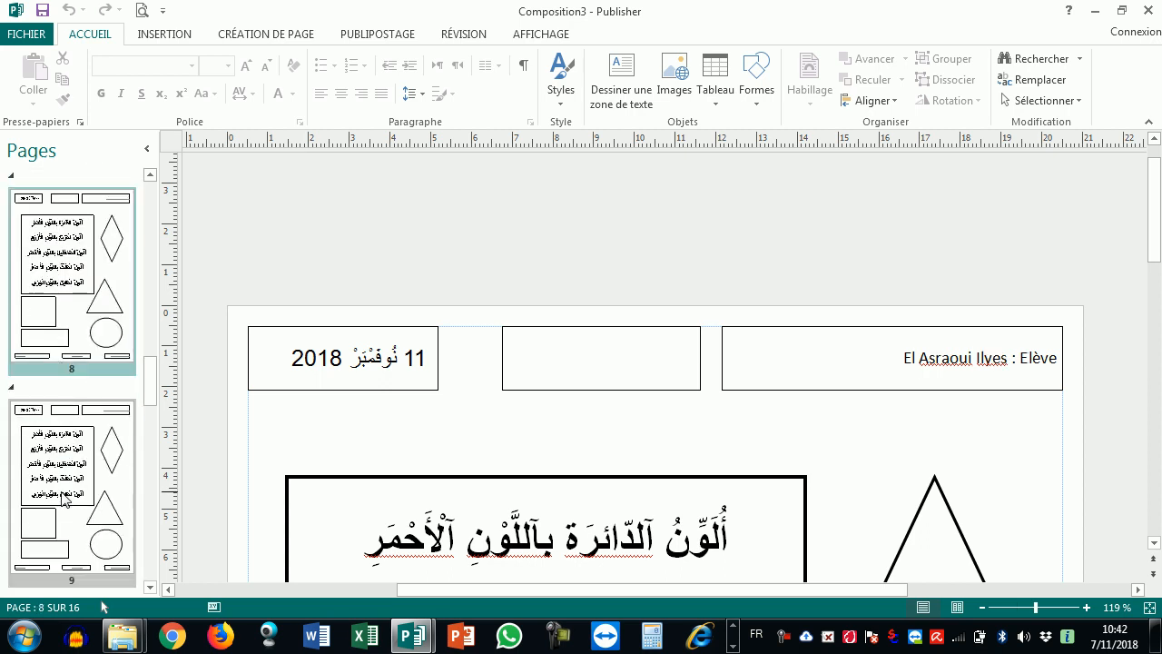
click(63, 497)
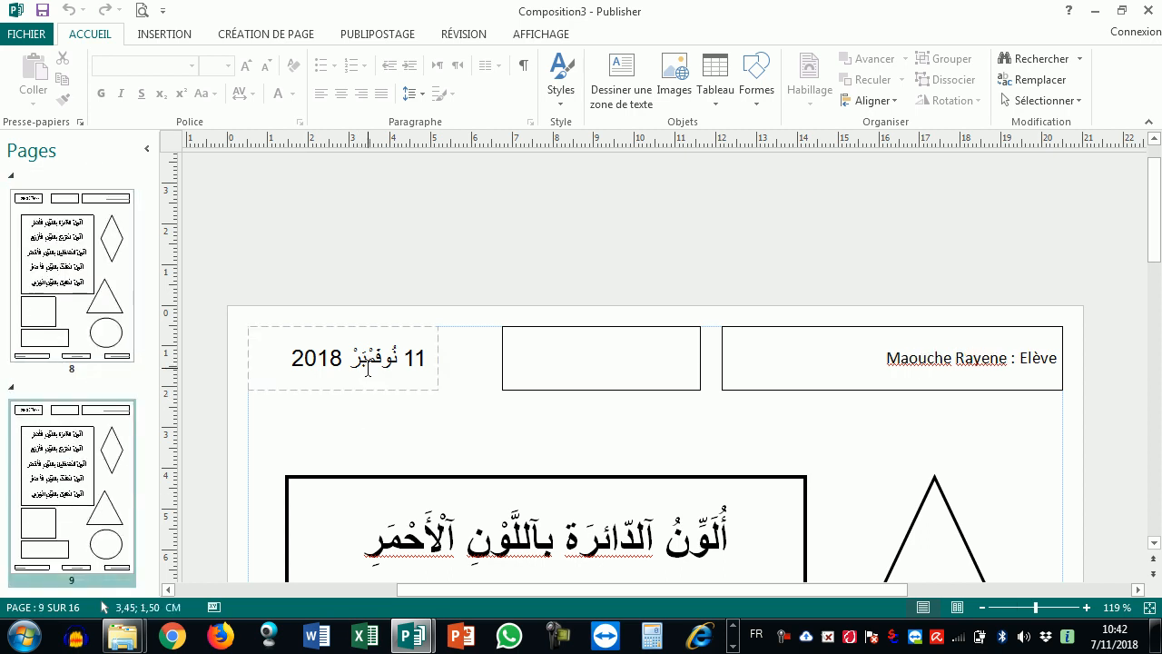
Check the teacher, level and school footer boxes on merged pages 9 to 12
scroll(947, 462, down, 10)
scroll(883, 470, down, 6)
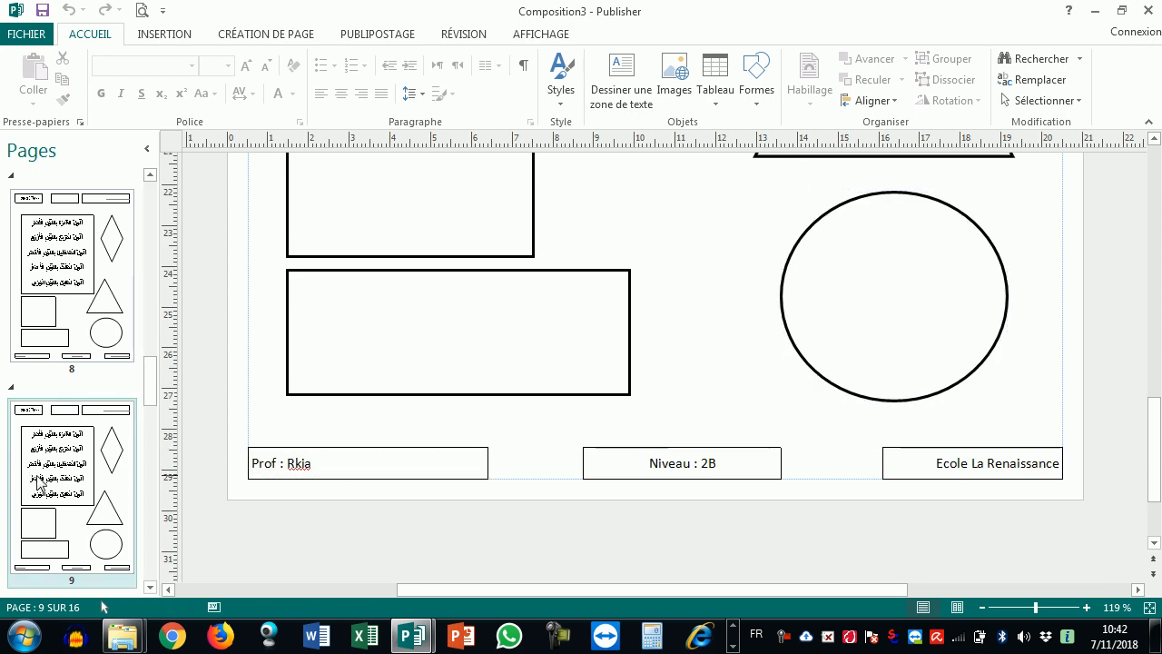
scroll(62, 481, down, 7)
click(79, 423)
scroll(82, 445, down, 5)
click(83, 476)
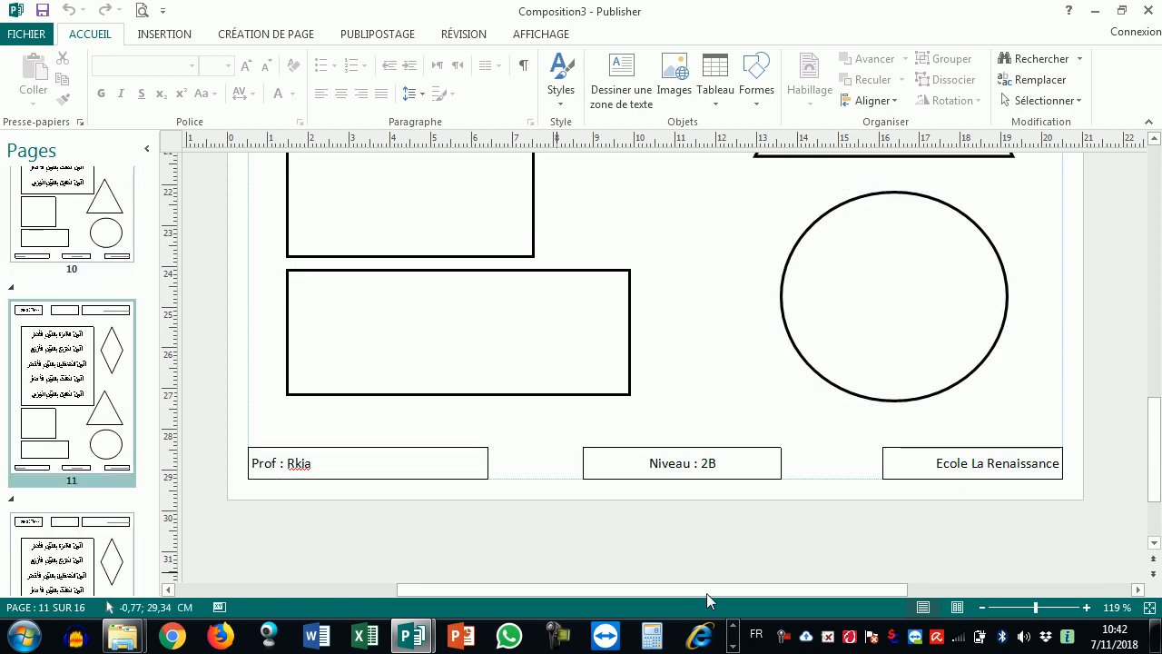
click(112, 549)
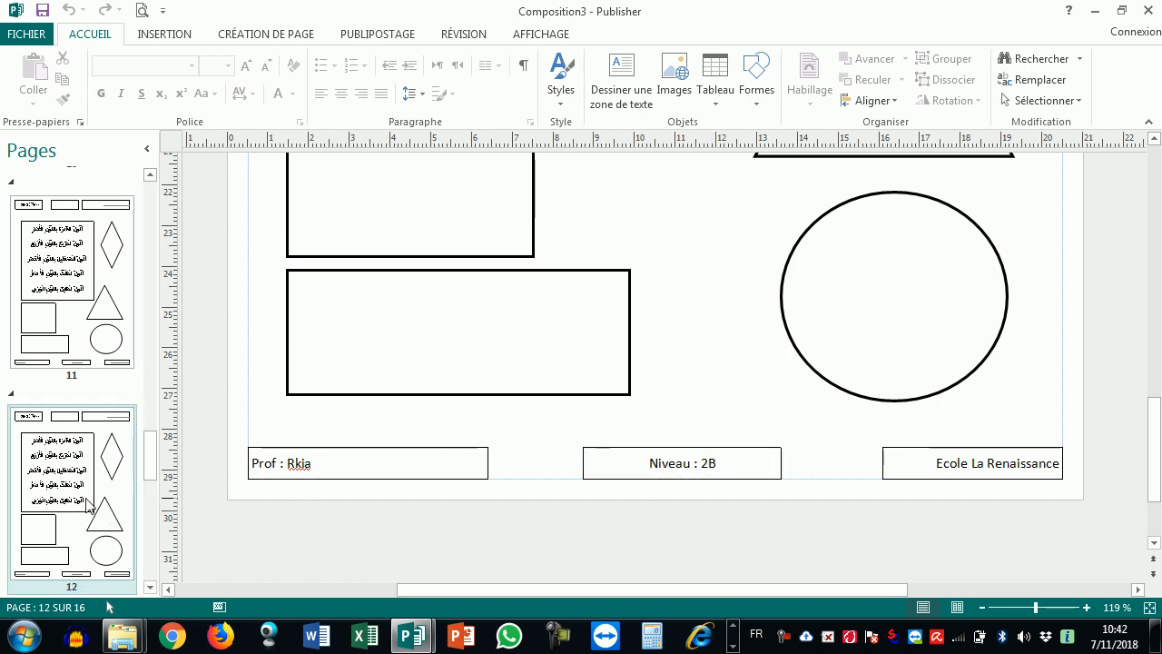
scroll(135, 462, up, 3)
scroll(348, 378, up, 3)
scroll(348, 378, down, 3)
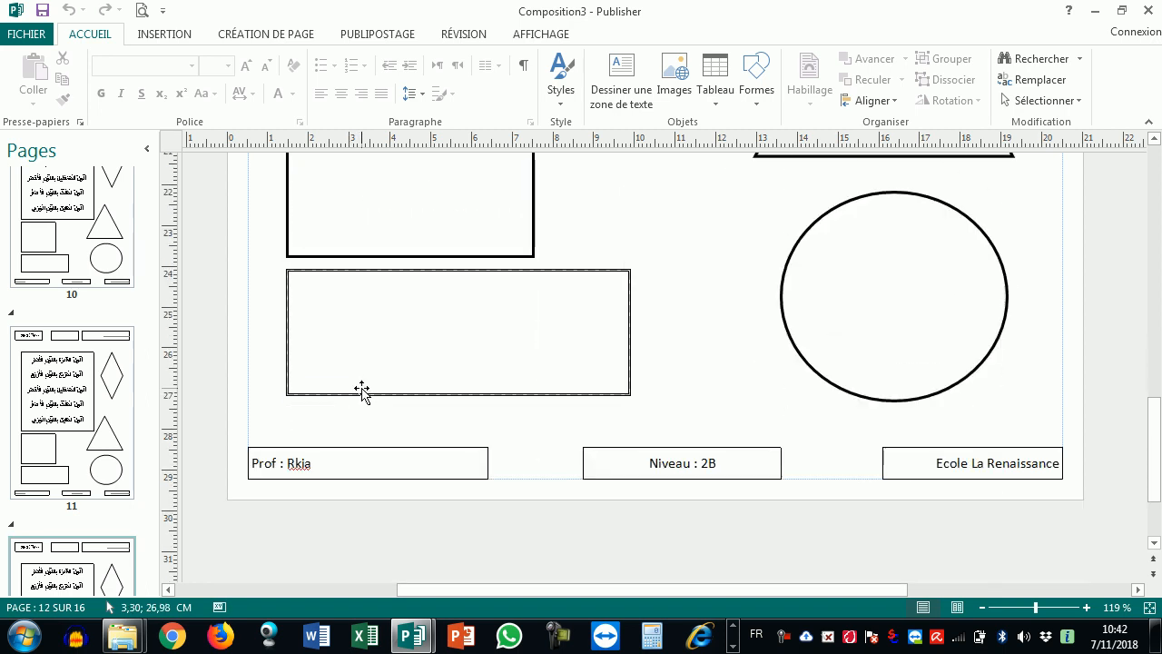
Close the merged publication without saving it, and save and close the original worksheet exercice les forme V2.pub
click(1153, 8)
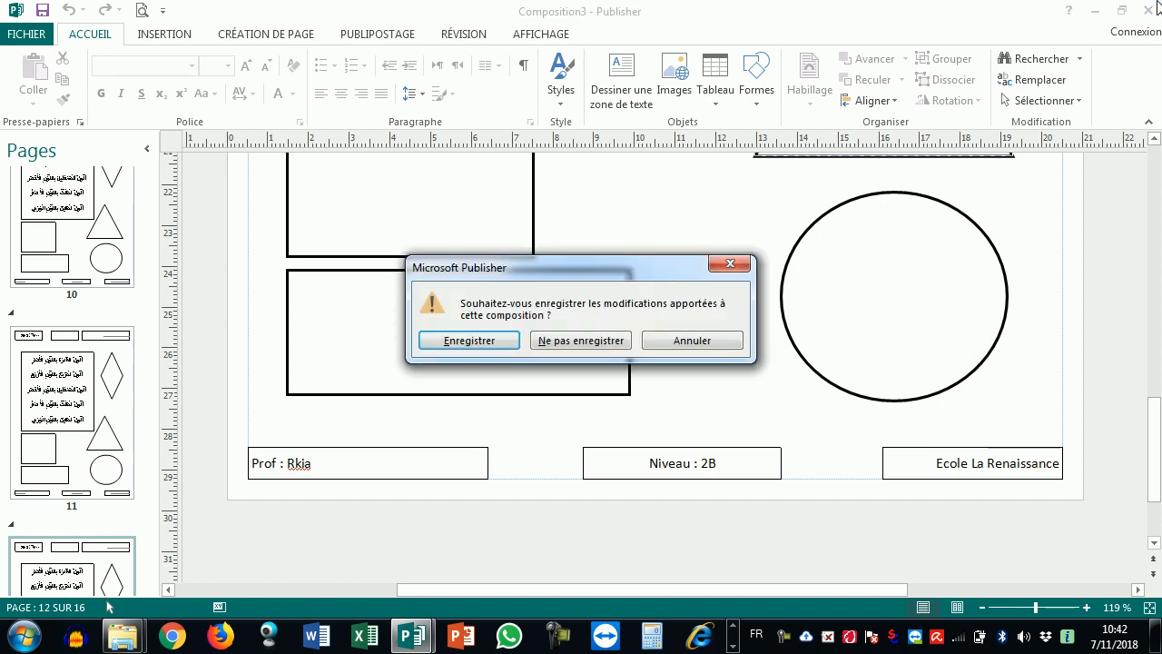
click(620, 338)
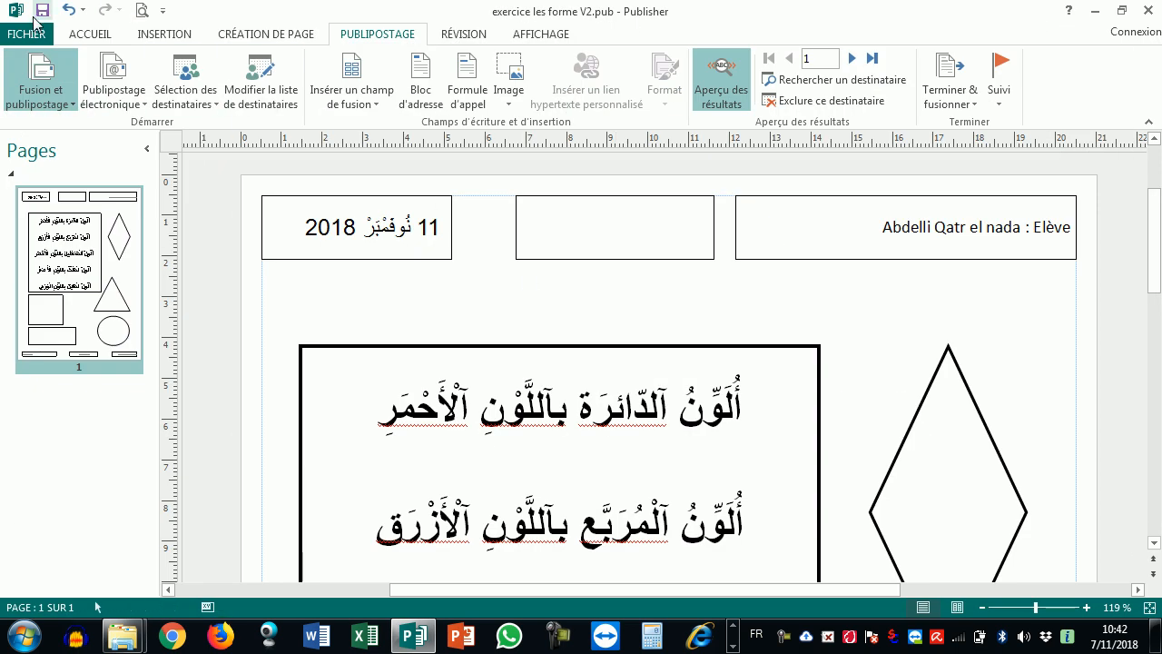
click(1147, 11)
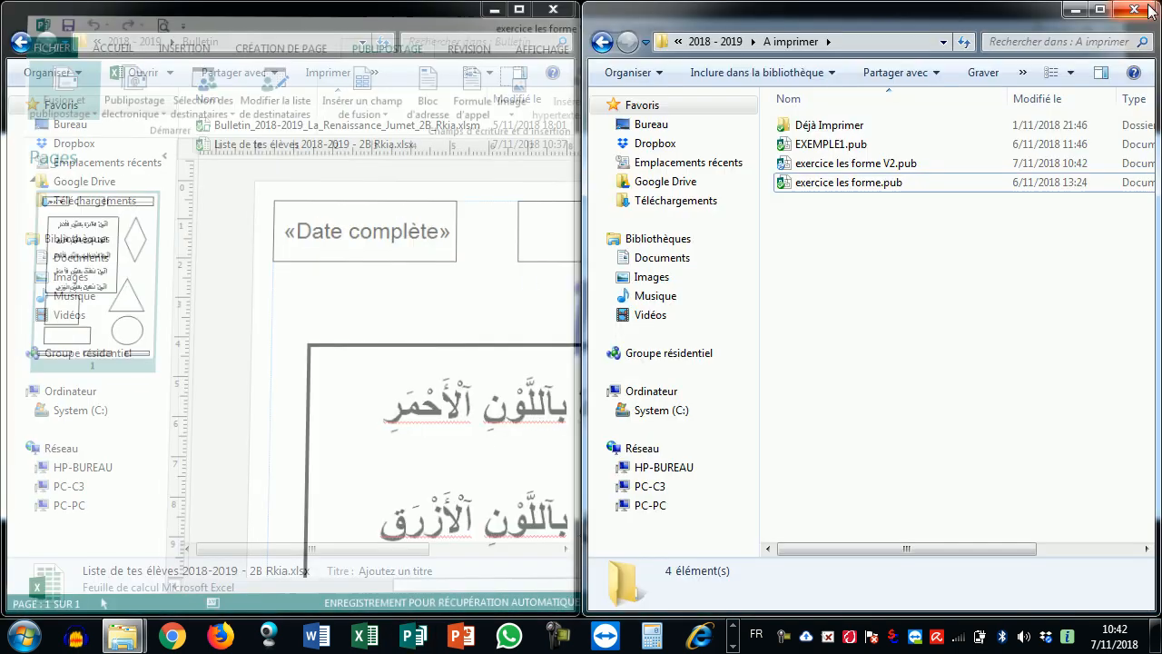
Open the 2B student list workbook and add a Sujet column in I1 with "Les formes" in I2
click(217, 150)
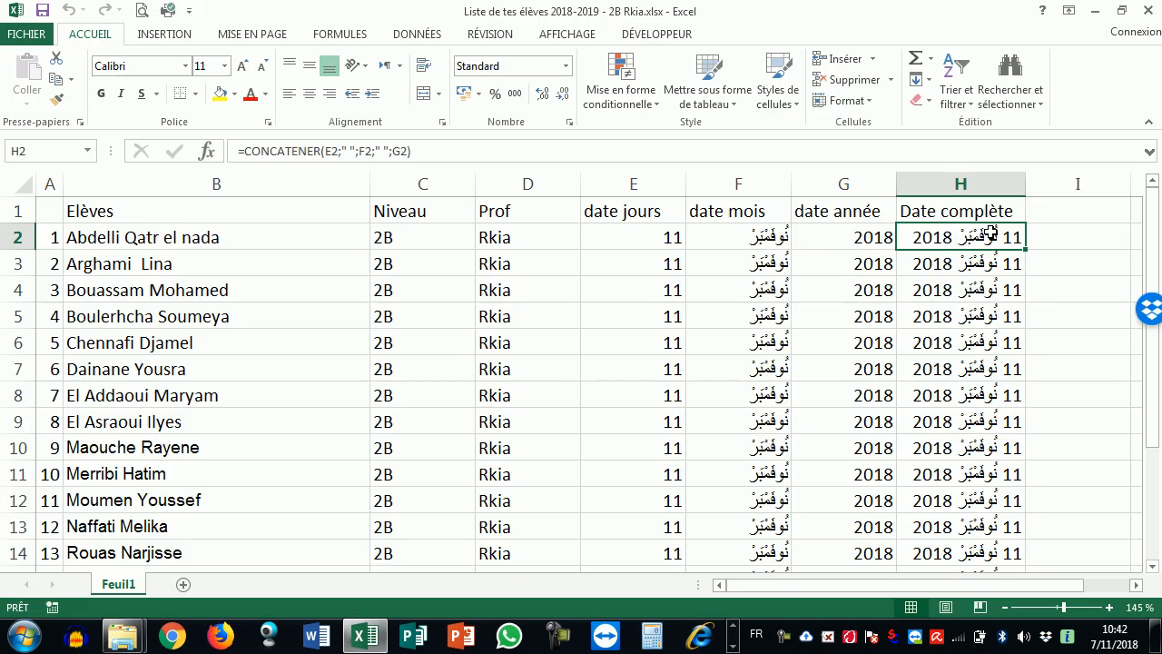
click(1073, 211)
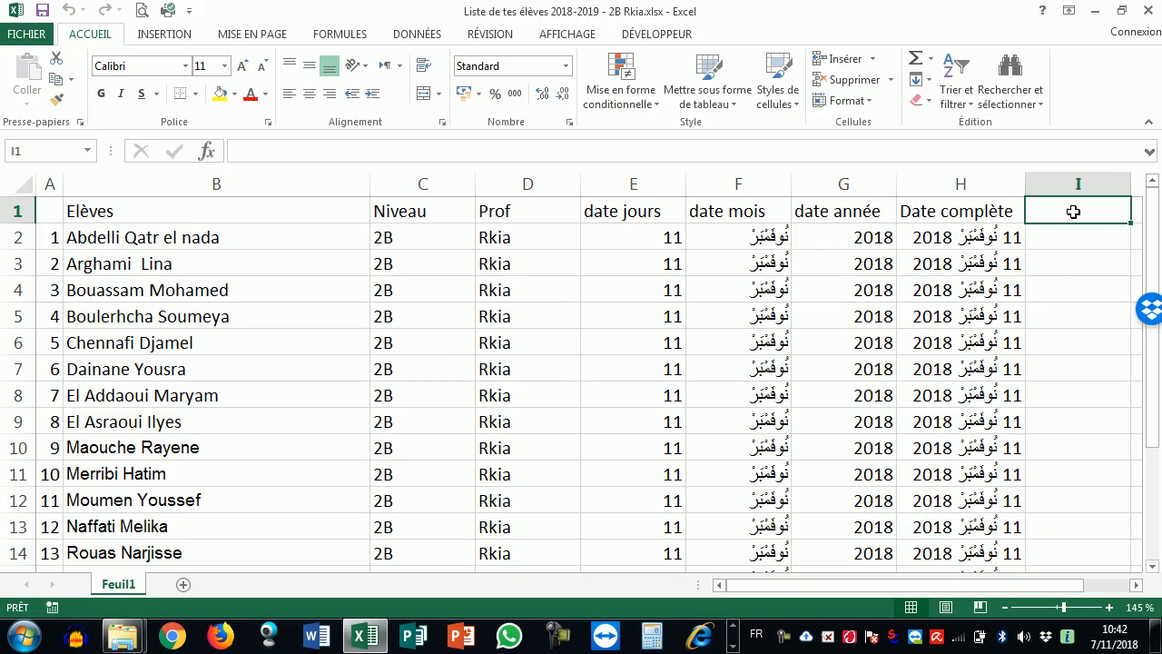
text(Sujet)
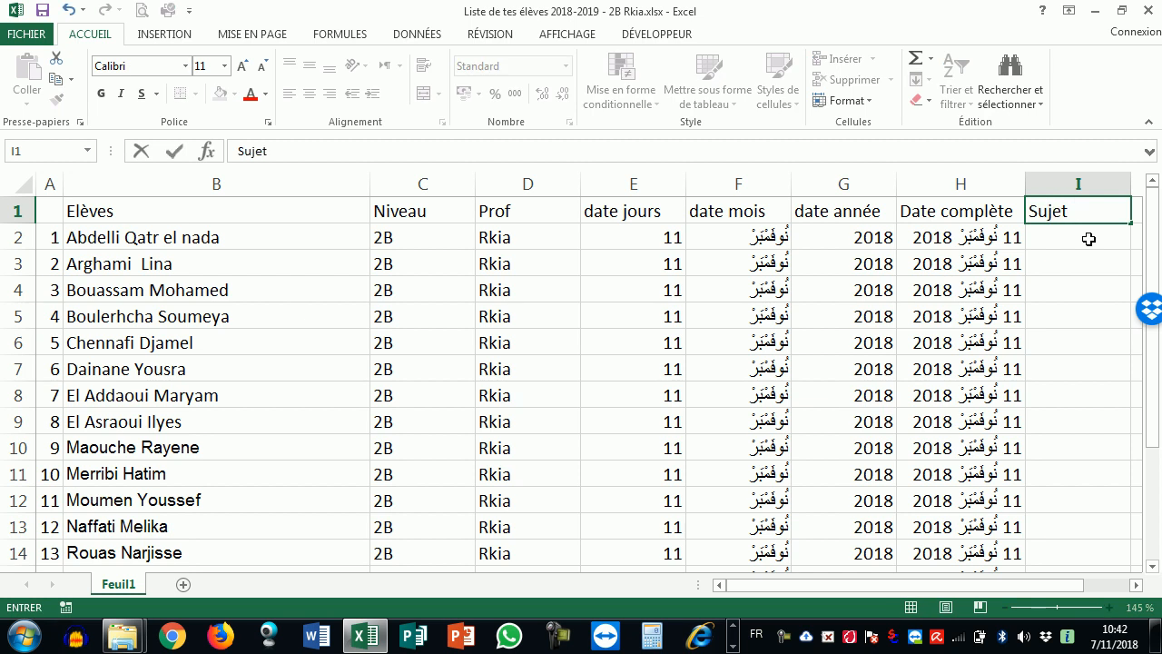
key(Return)
text(Ls)
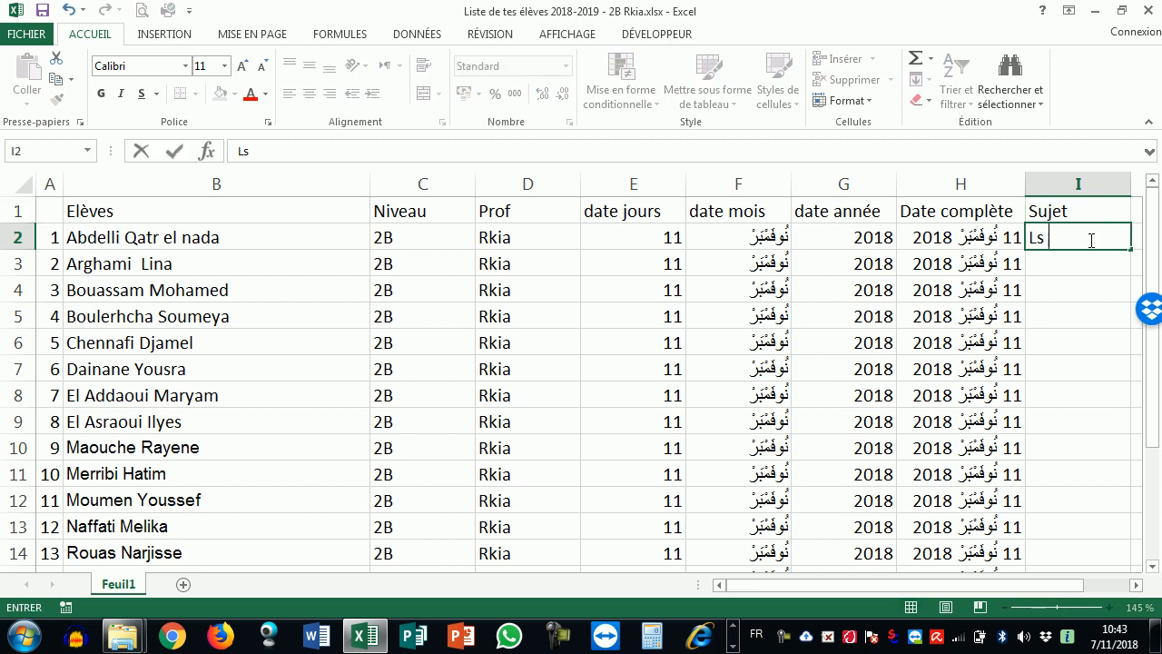
text(es formes)
key(Return)
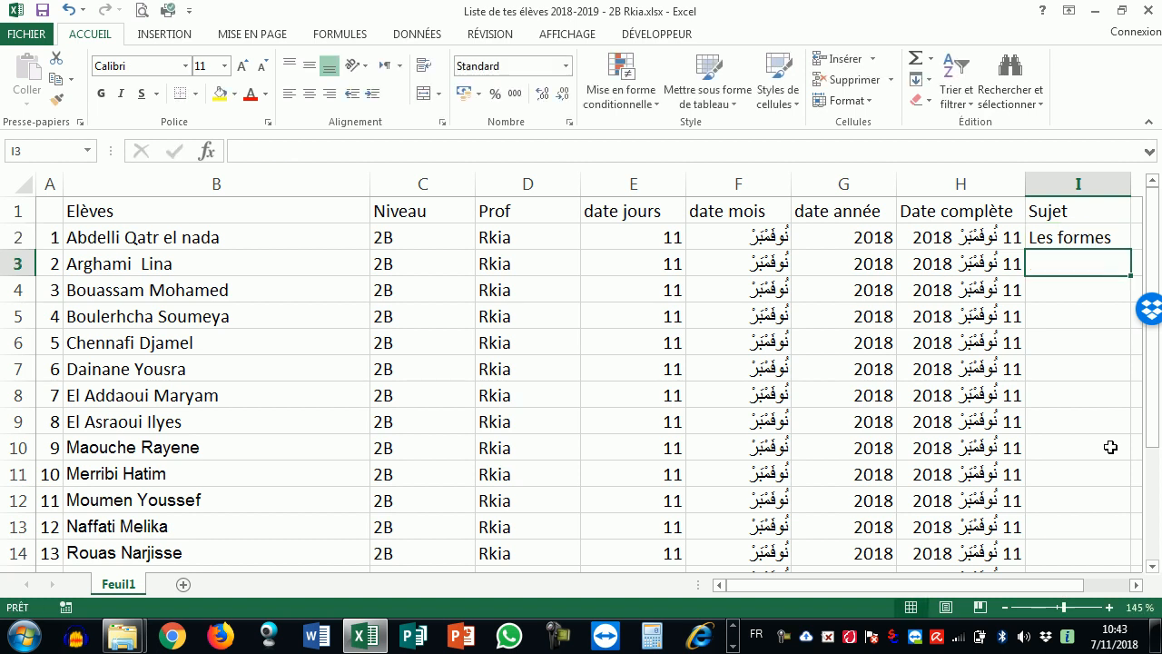
Fill "Les formes" from I2 down the Sujet column for all the students
click(1135, 586)
click(1135, 585)
click(1136, 585)
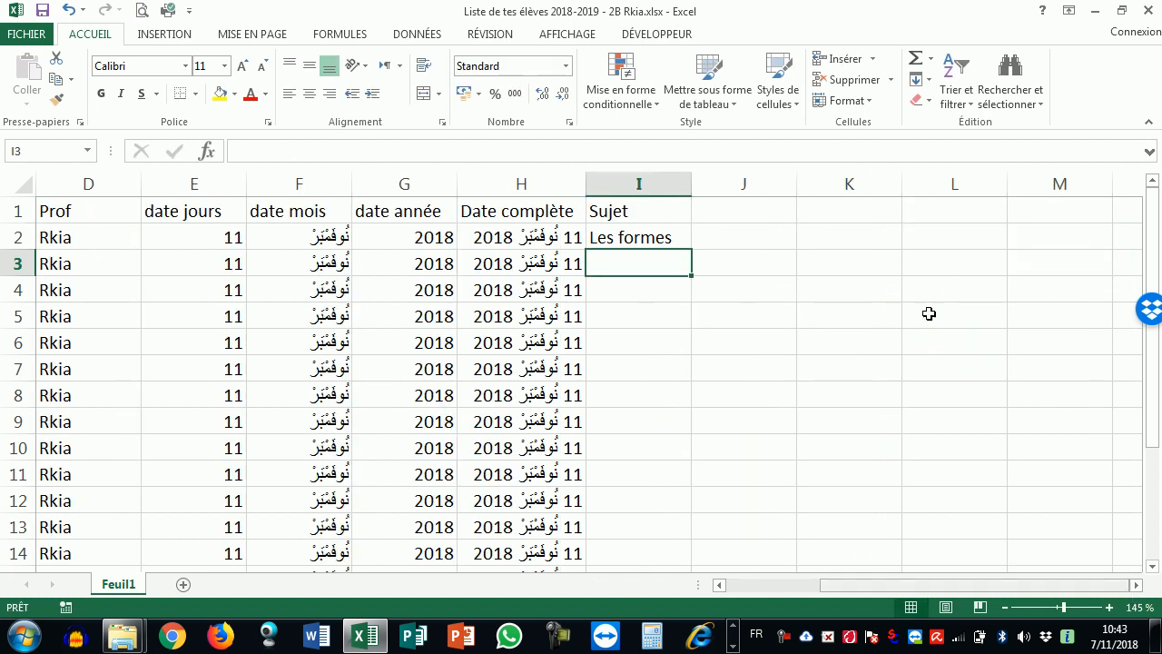
click(676, 232)
double_click(692, 248)
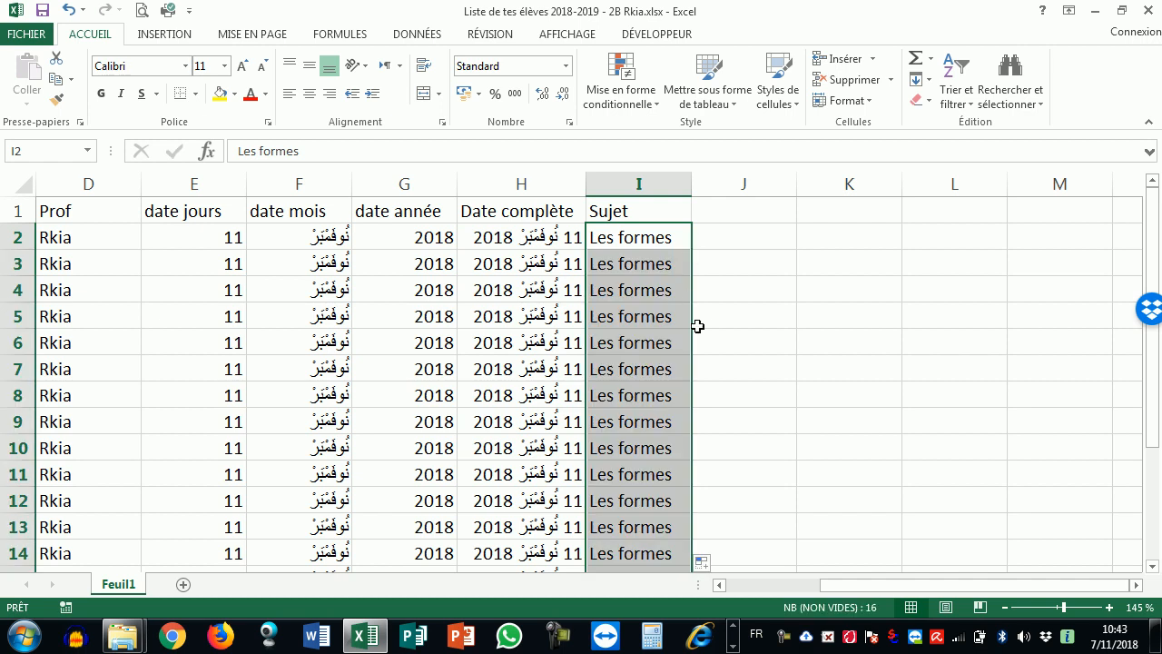
Set the Niveau value of the first student in C2 to "2A - 2B - 2C"
scroll(687, 474, down, 3)
scroll(680, 481, up, 1)
scroll(679, 481, up, 2)
drag(830, 586, 778, 588)
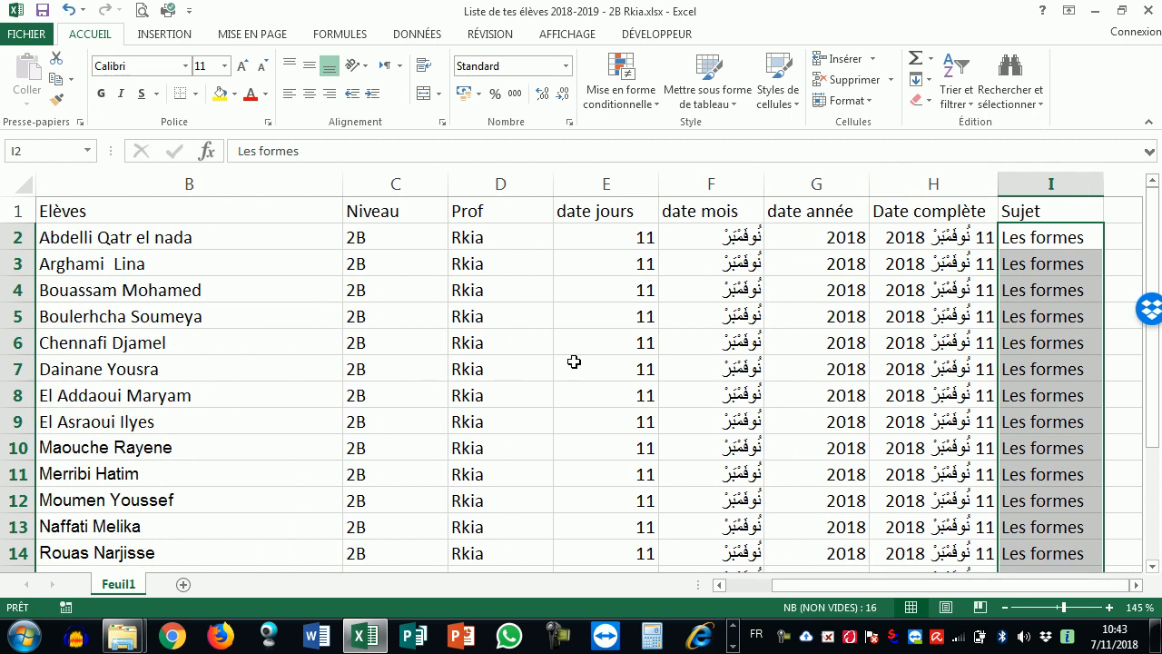
click(360, 237)
double_click(350, 237)
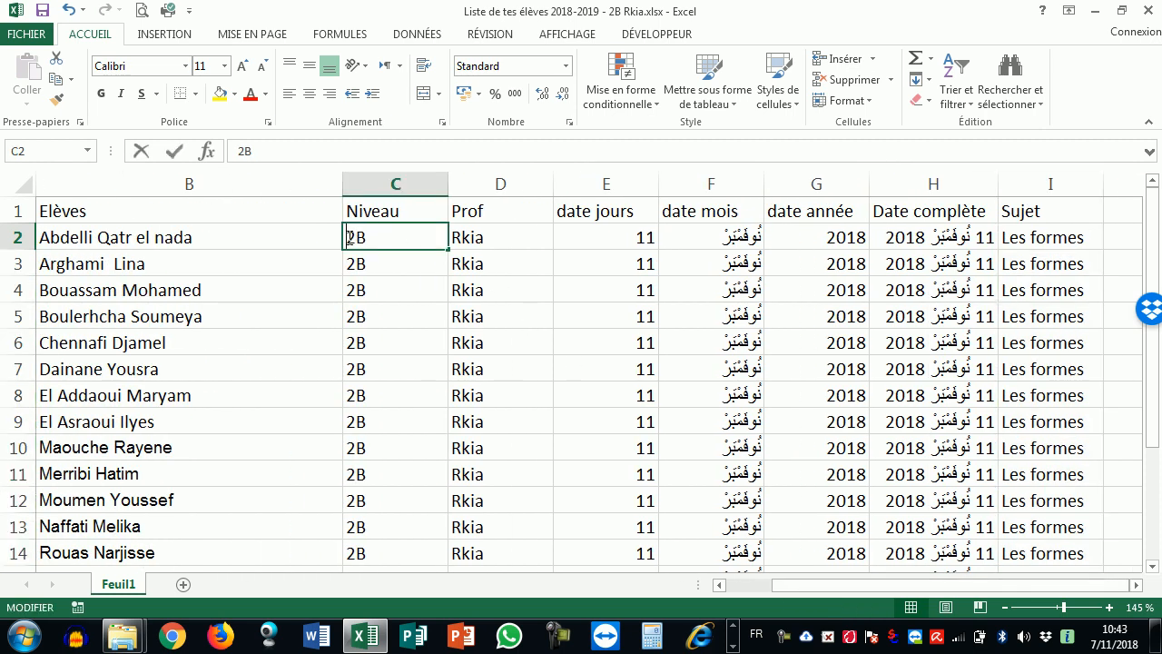
text(2A - 2B - 2C)
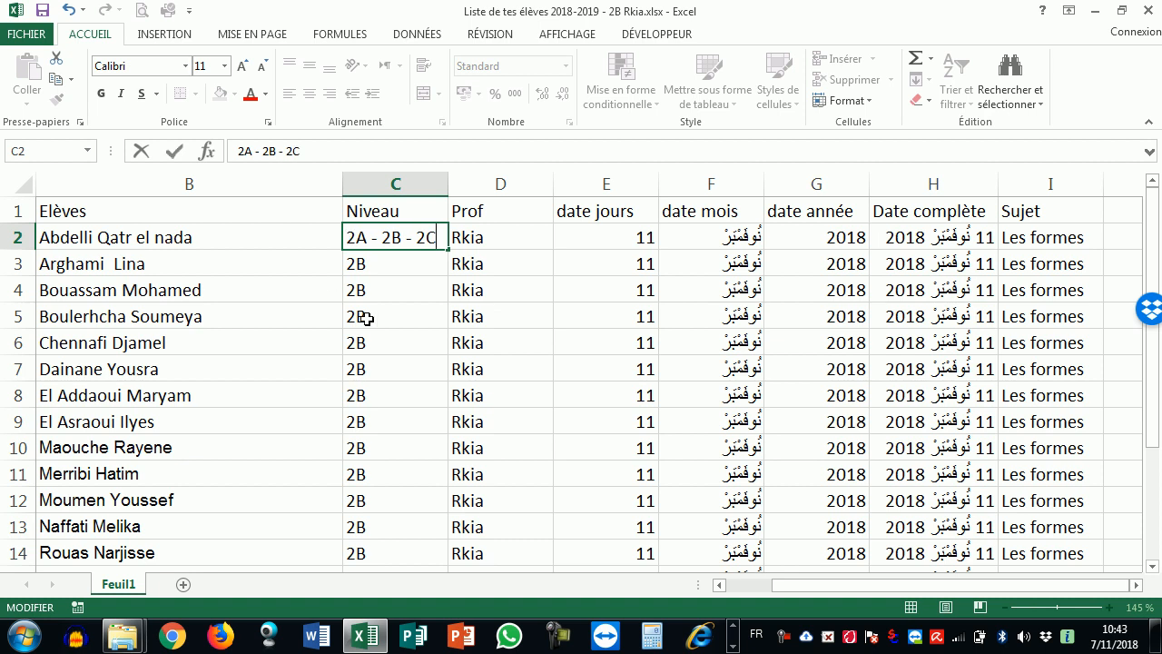
click(433, 261)
Fill "2A - 2B - 2C" from C2 down the Niveau column for all the students
click(440, 243)
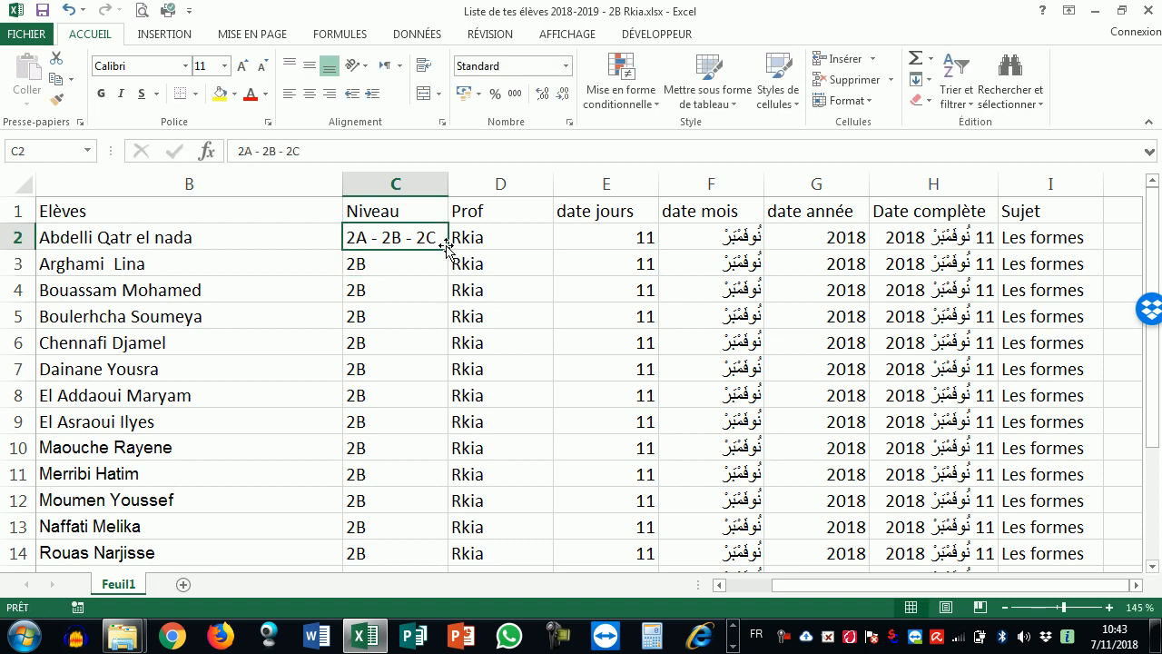
double_click(448, 250)
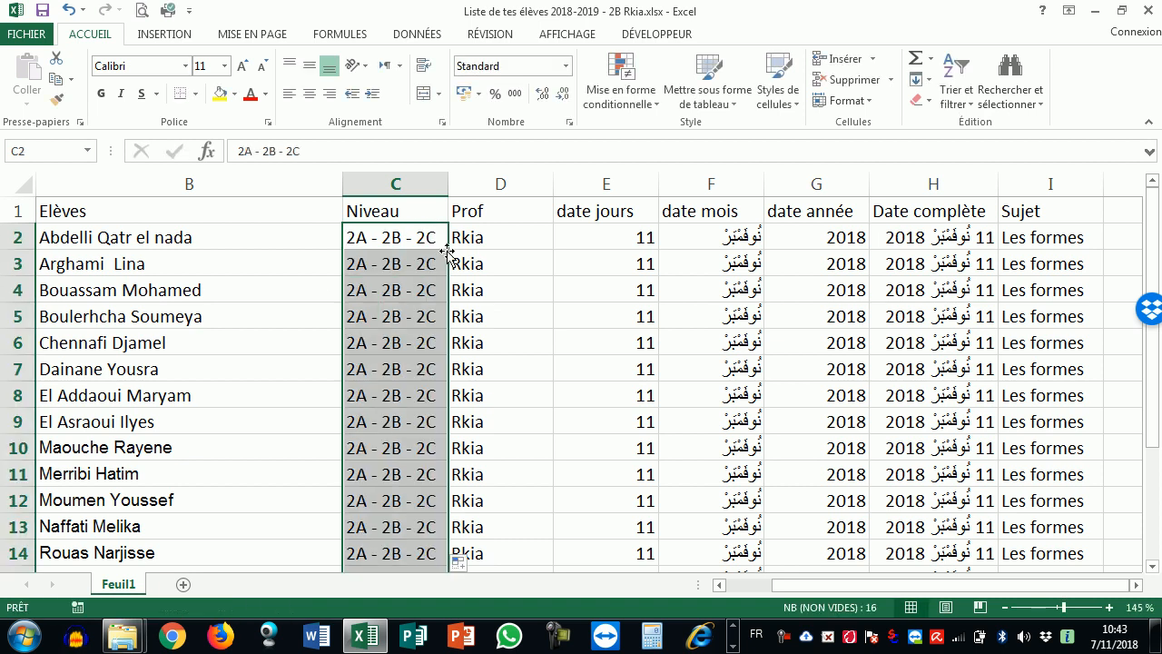
scroll(482, 350, down, 3)
scroll(486, 364, up, 3)
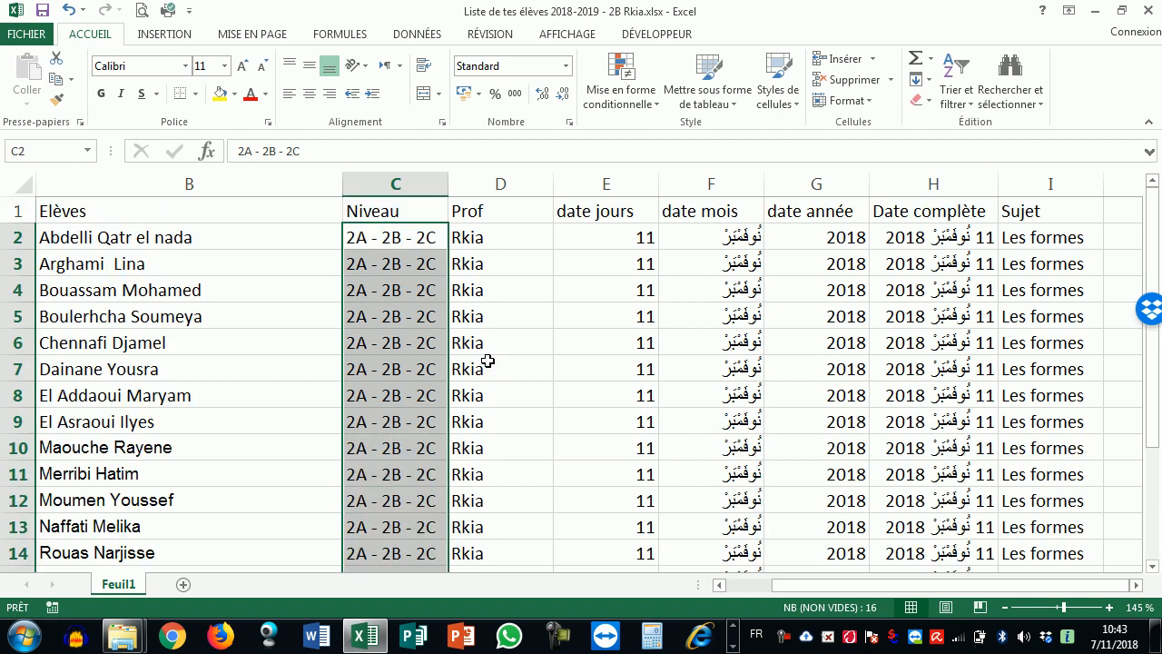
Save and close the student list workbook, and reopen exercice les forme V2.pub in Publisher with access to its external data
click(1146, 8)
click(803, 171)
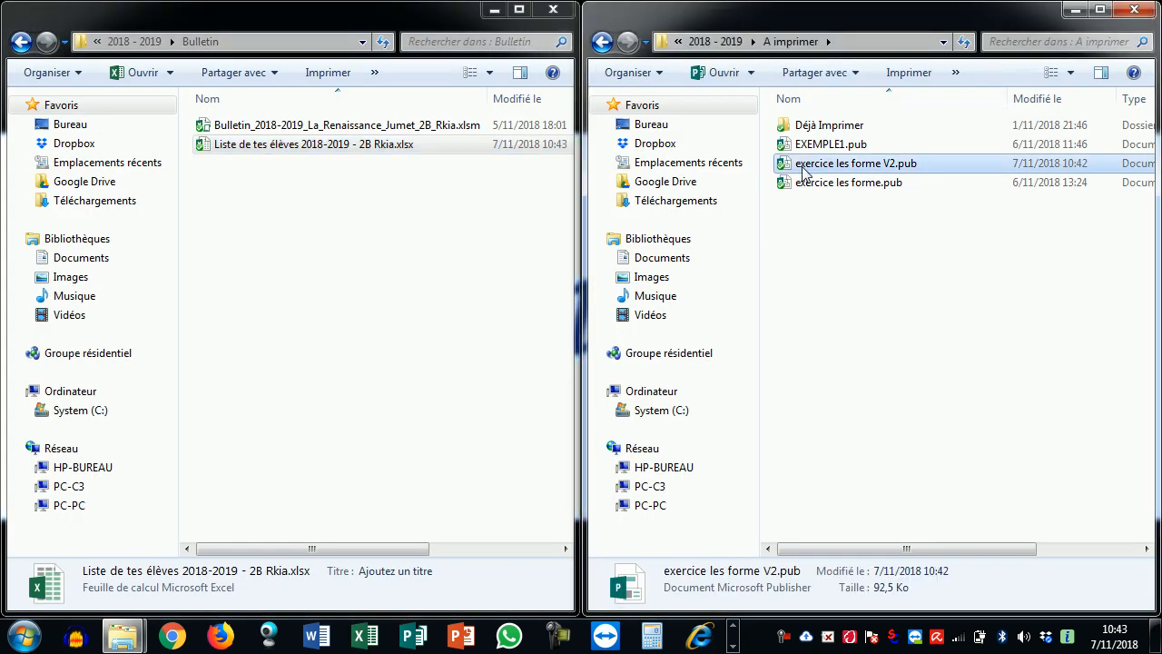
double_click(837, 165)
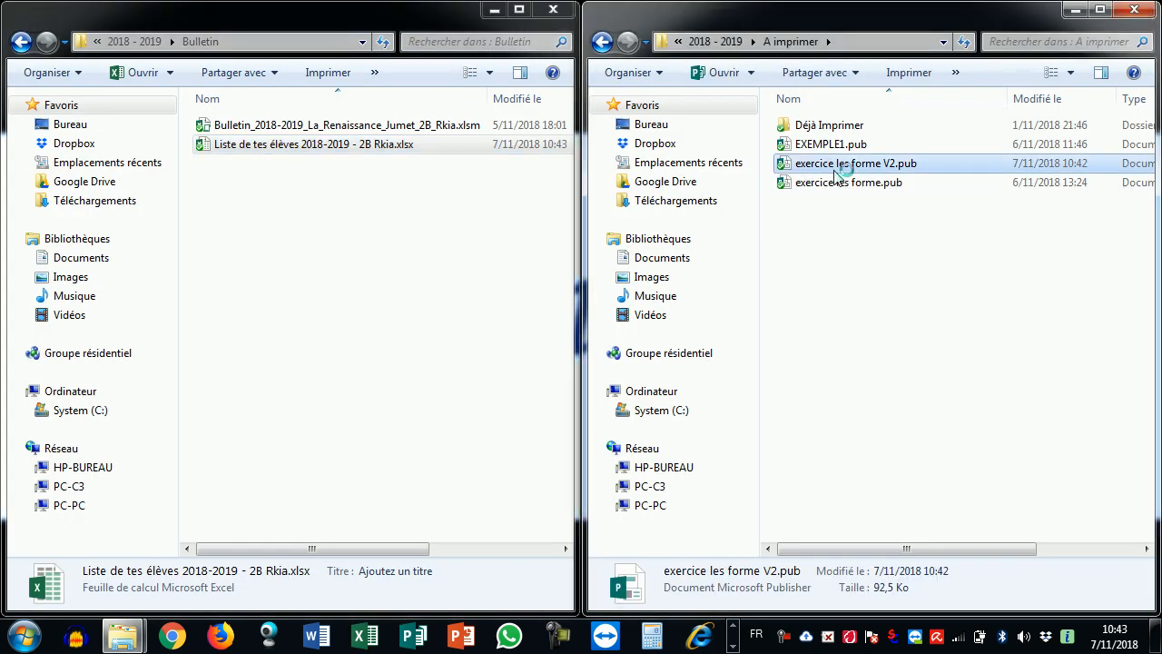
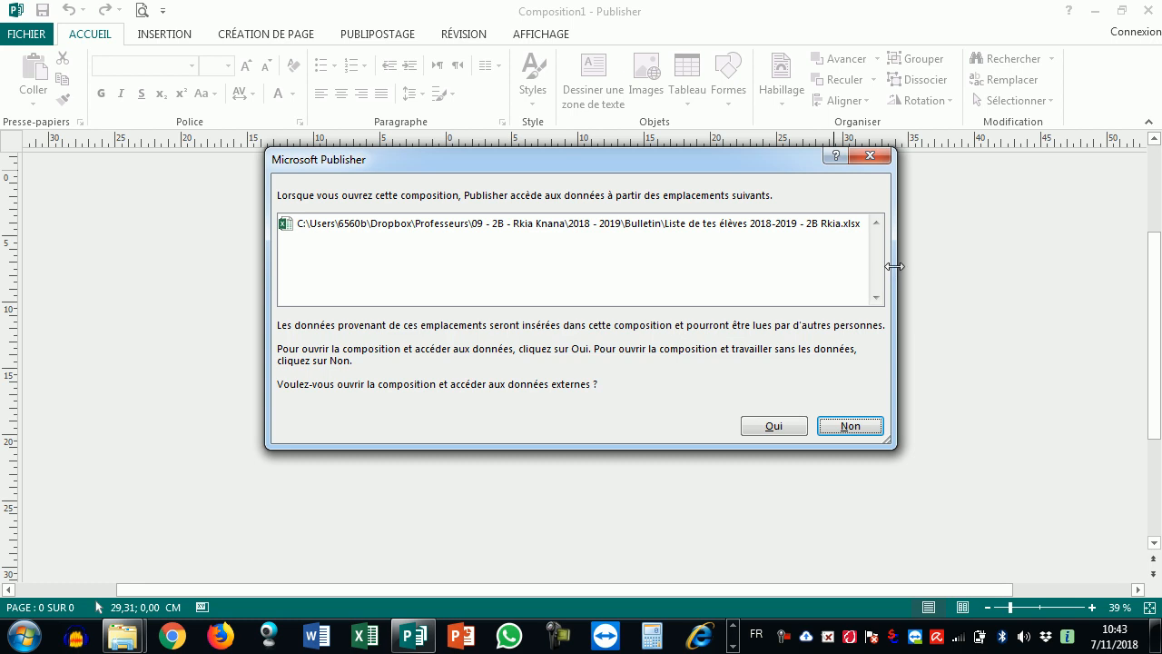
drag(894, 266, 986, 265)
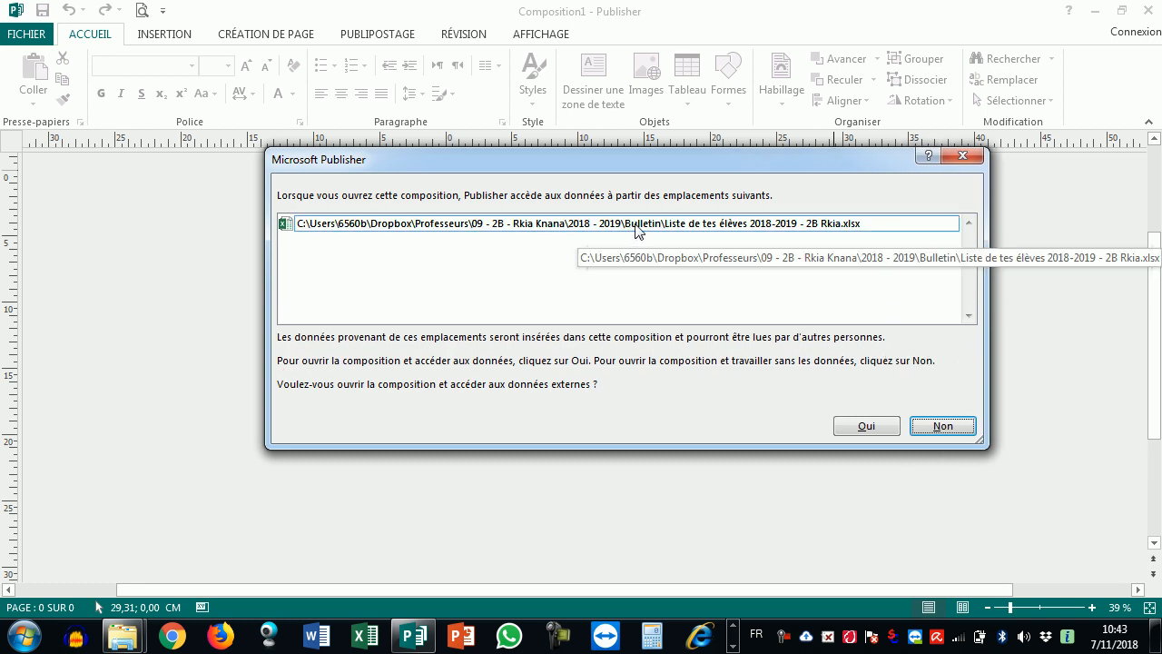
click(879, 430)
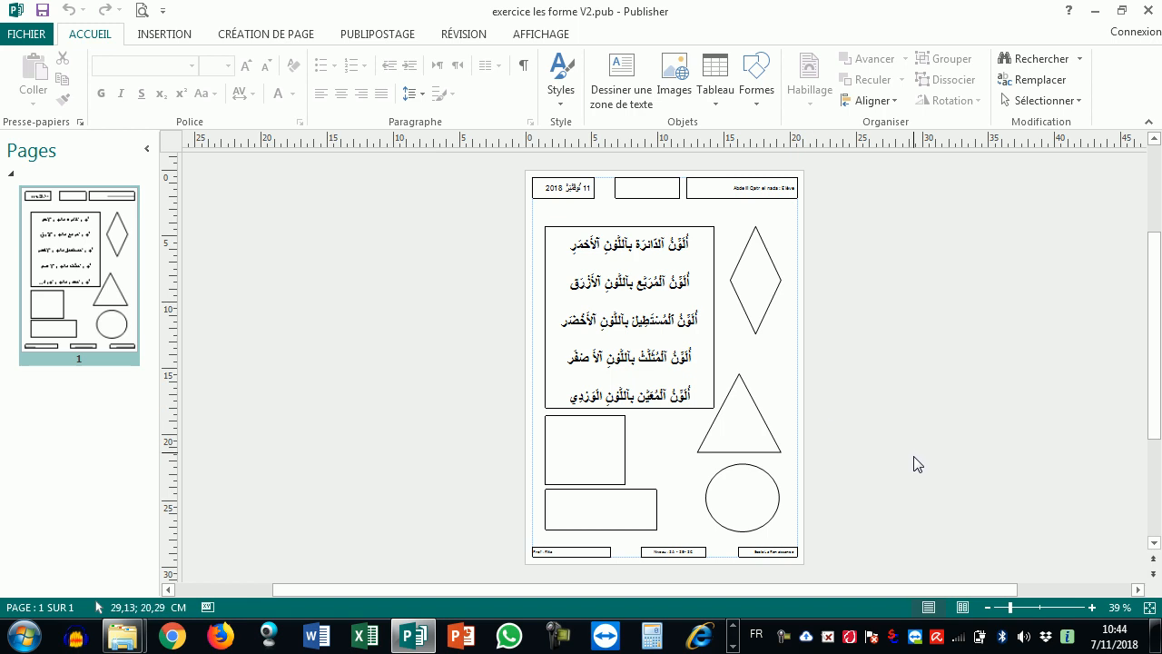
Check the merged level in the middle footer box of the worksheet
ctrl+scroll(903, 498, down, 2)
ctrl+scroll(874, 477, up, 3)
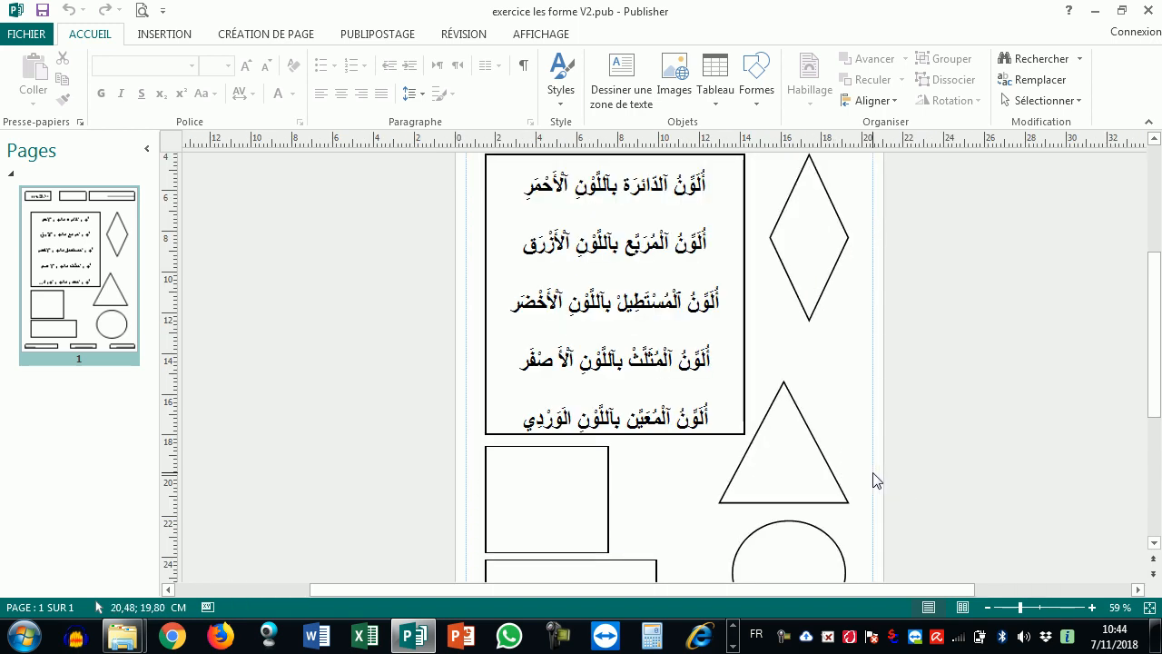
ctrl+scroll(871, 470, up, 3)
scroll(777, 376, down, 4)
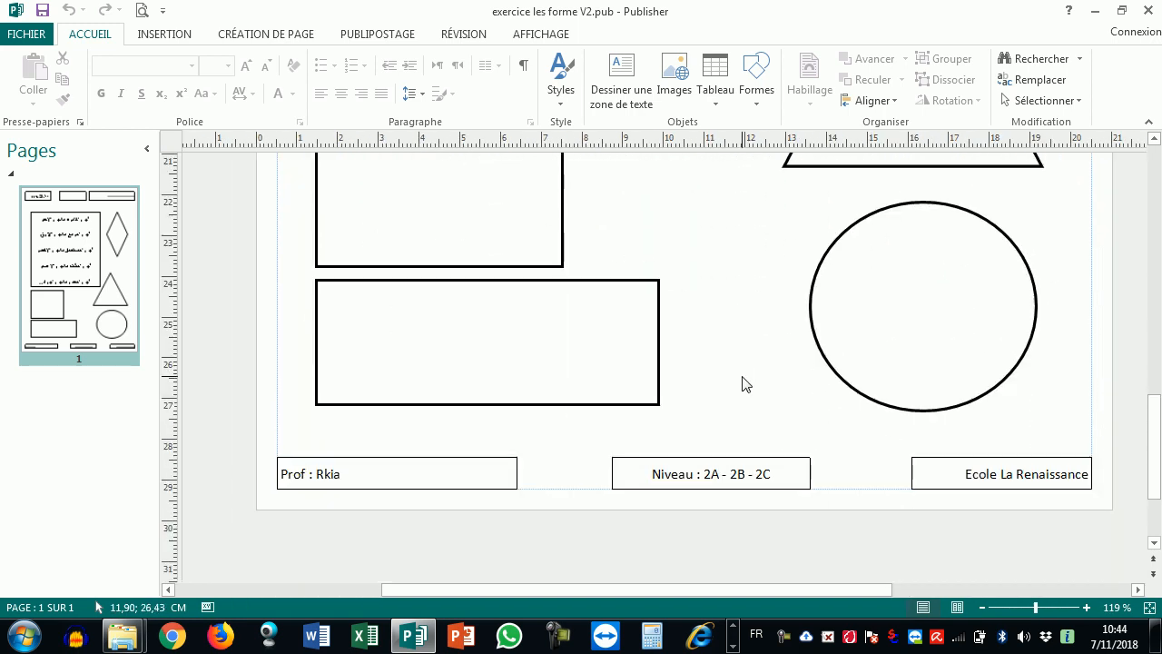
click(739, 327)
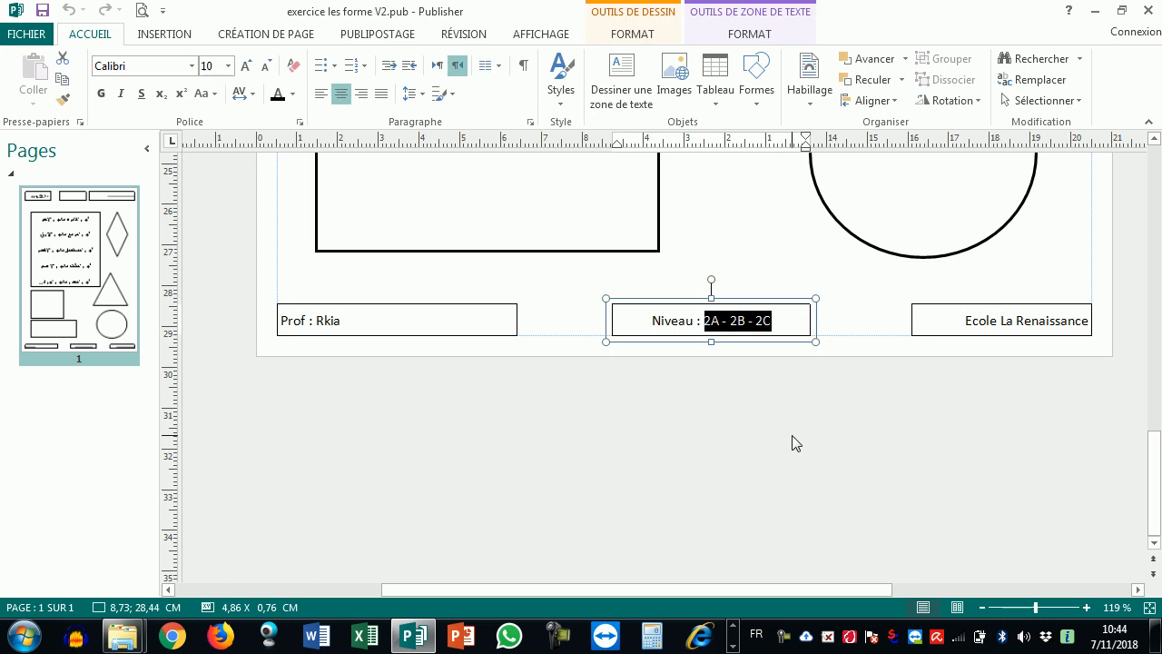
Centre the text of the empty middle header box and insert the Sujet merge field in it
scroll(793, 443, up, 15)
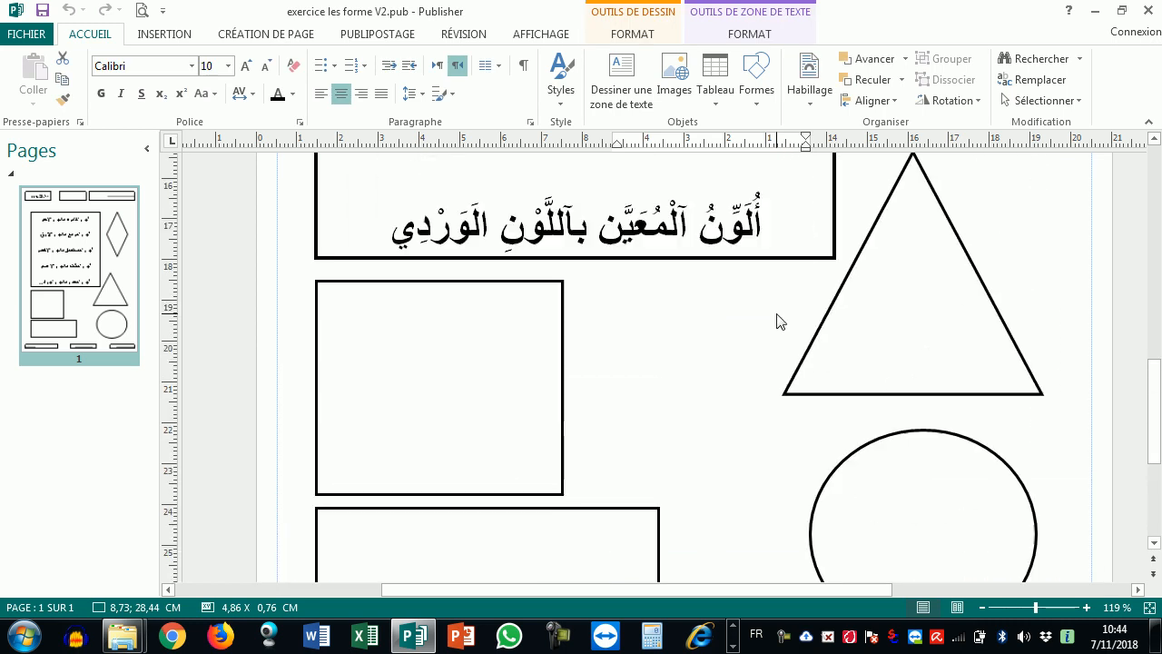
scroll(783, 233, up, 4)
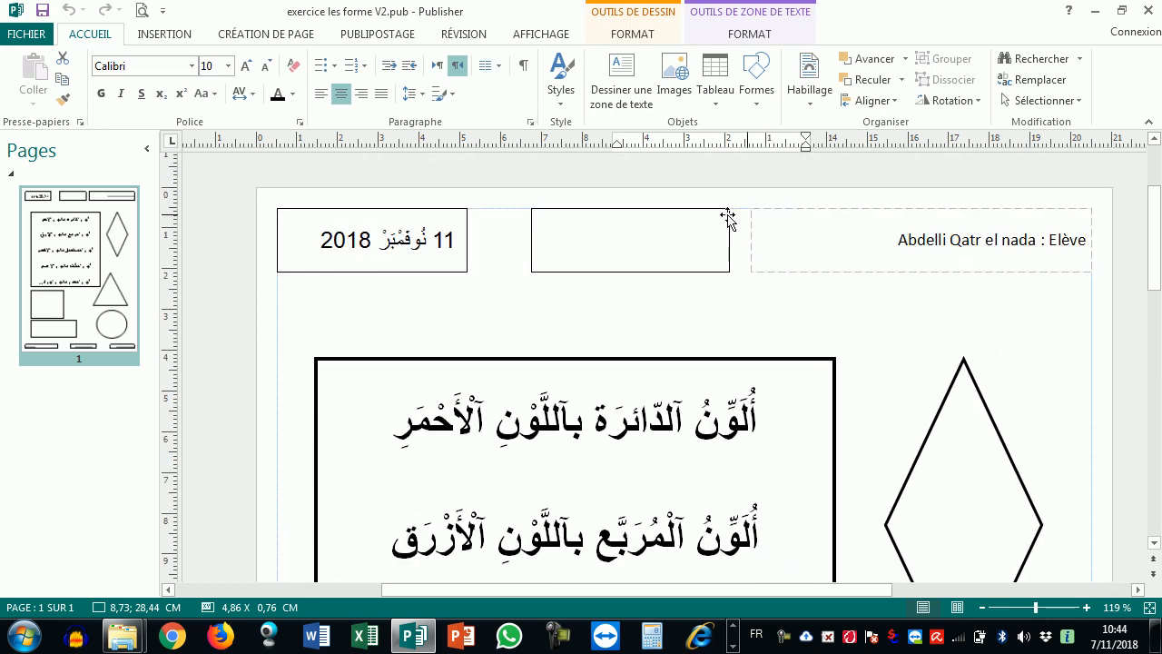
click(635, 238)
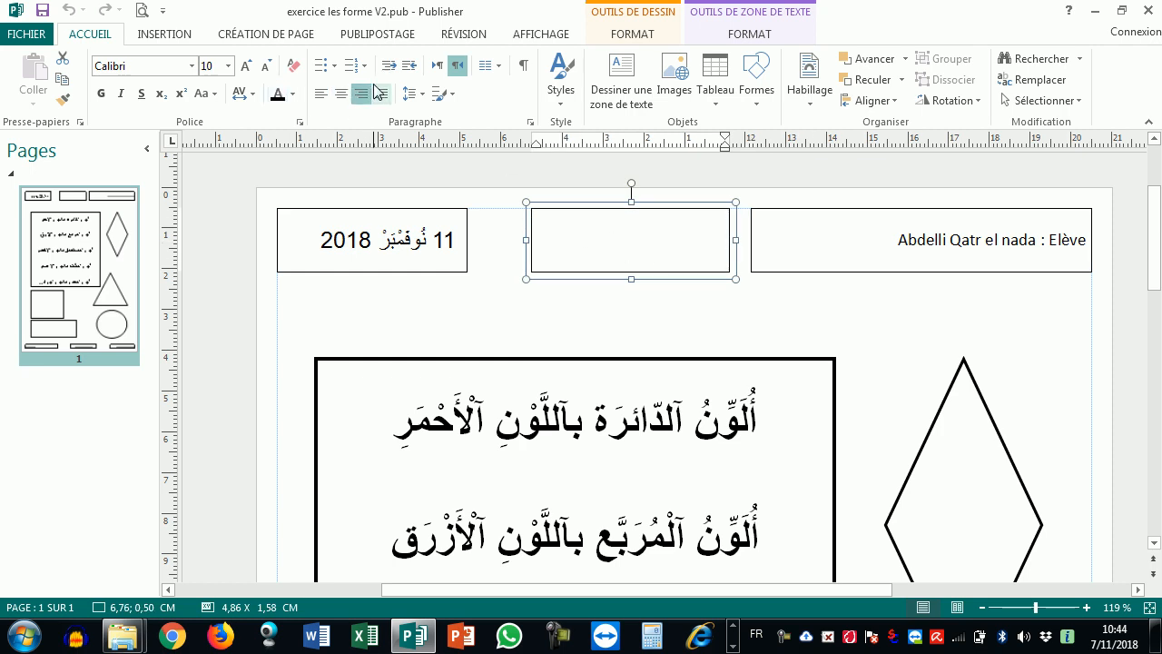
click(351, 99)
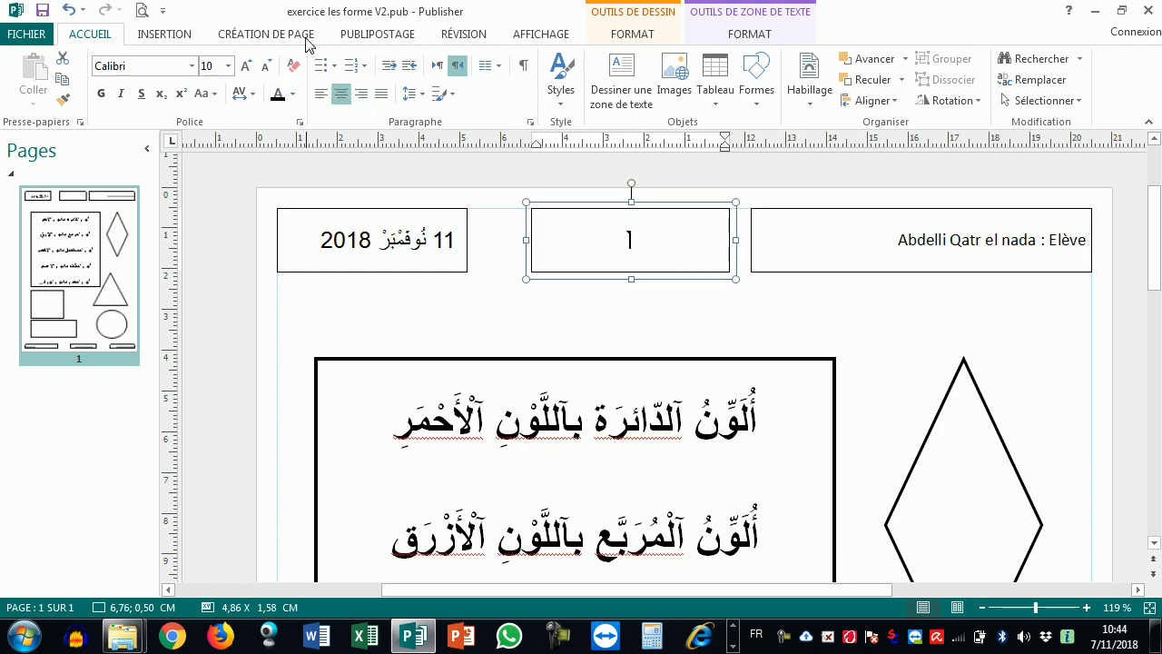
click(364, 35)
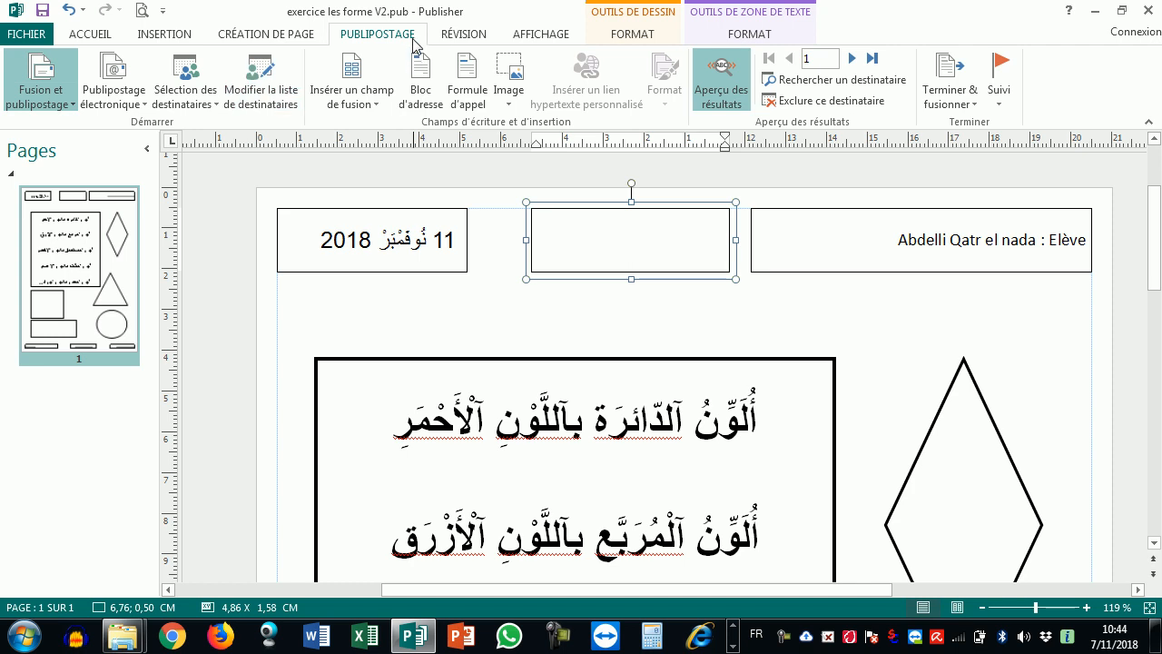
click(367, 91)
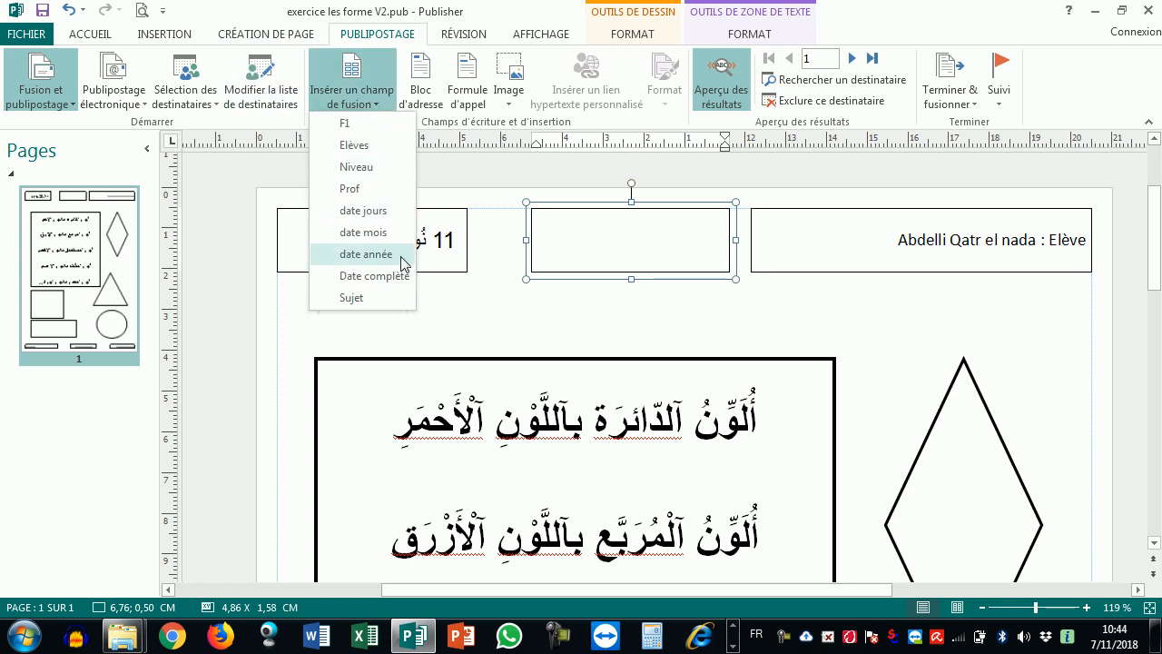
click(363, 300)
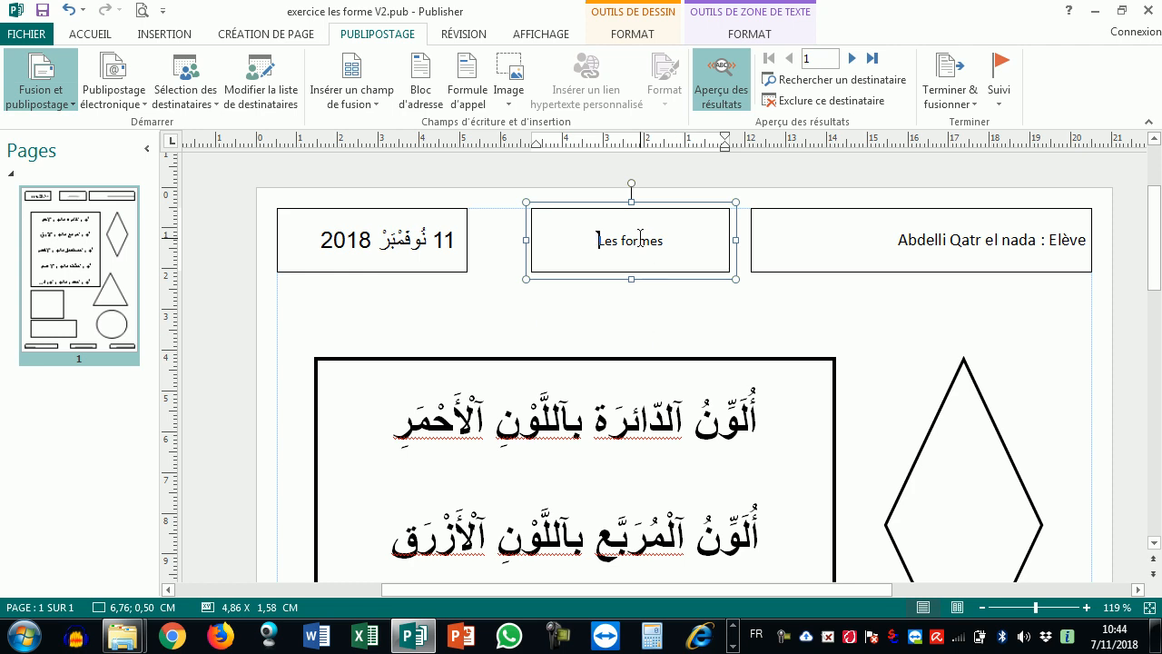
Enlarge the subject text in the middle header box by three font size steps and save the worksheet
drag(598, 239, 642, 245)
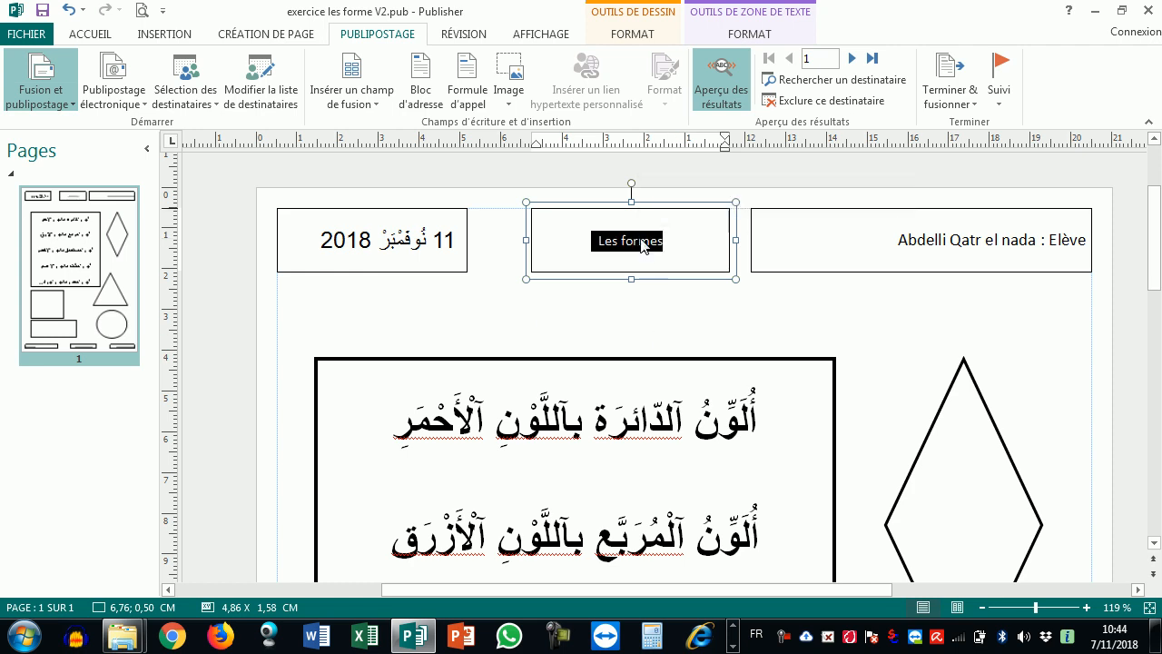
click(89, 33)
click(246, 69)
click(245, 69)
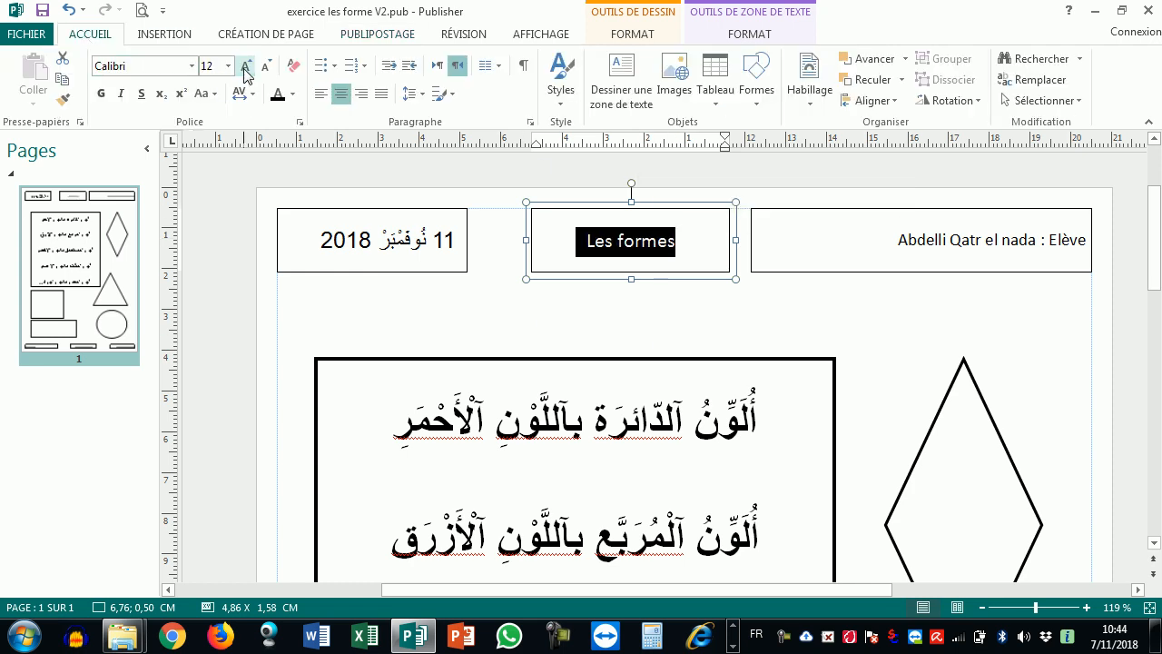
click(245, 70)
click(809, 327)
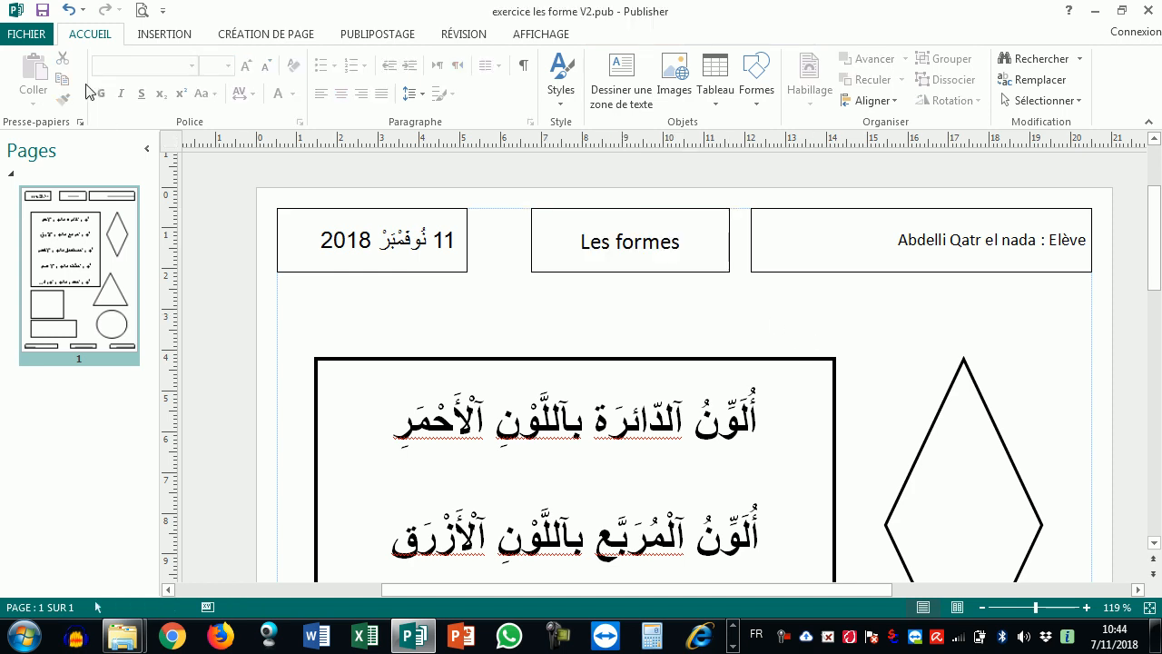
click(42, 11)
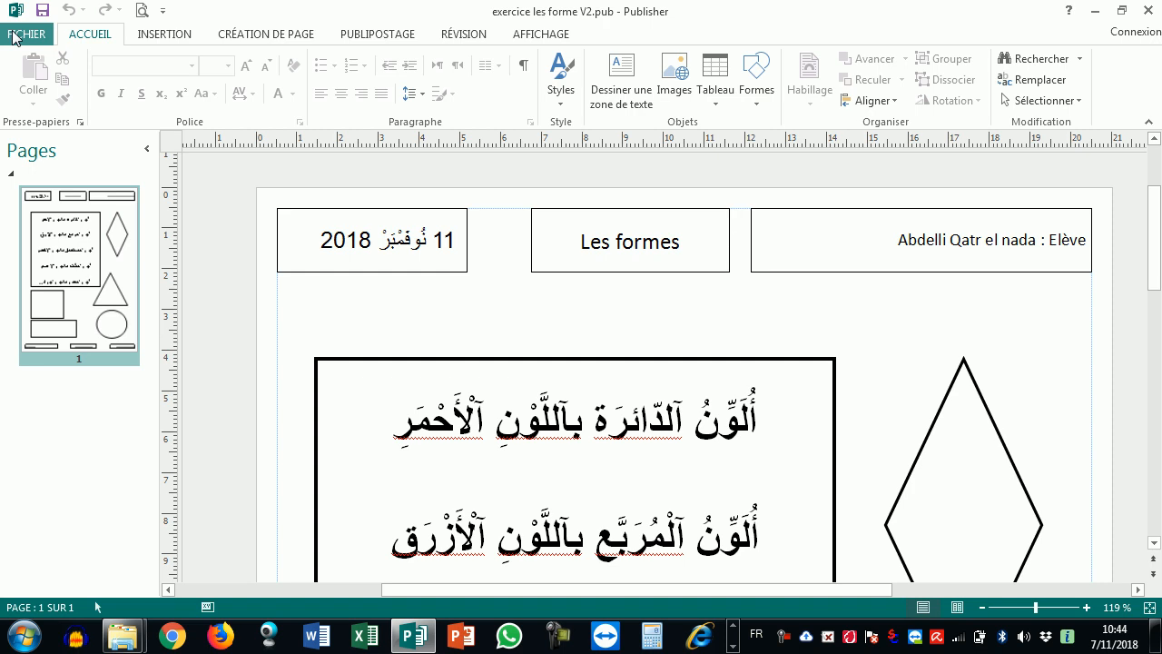
Save a copy of the worksheet as exercice les forme V2.pub in the Arabe subfolder of the 2018 - 2019 Lecons folder
click(13, 38)
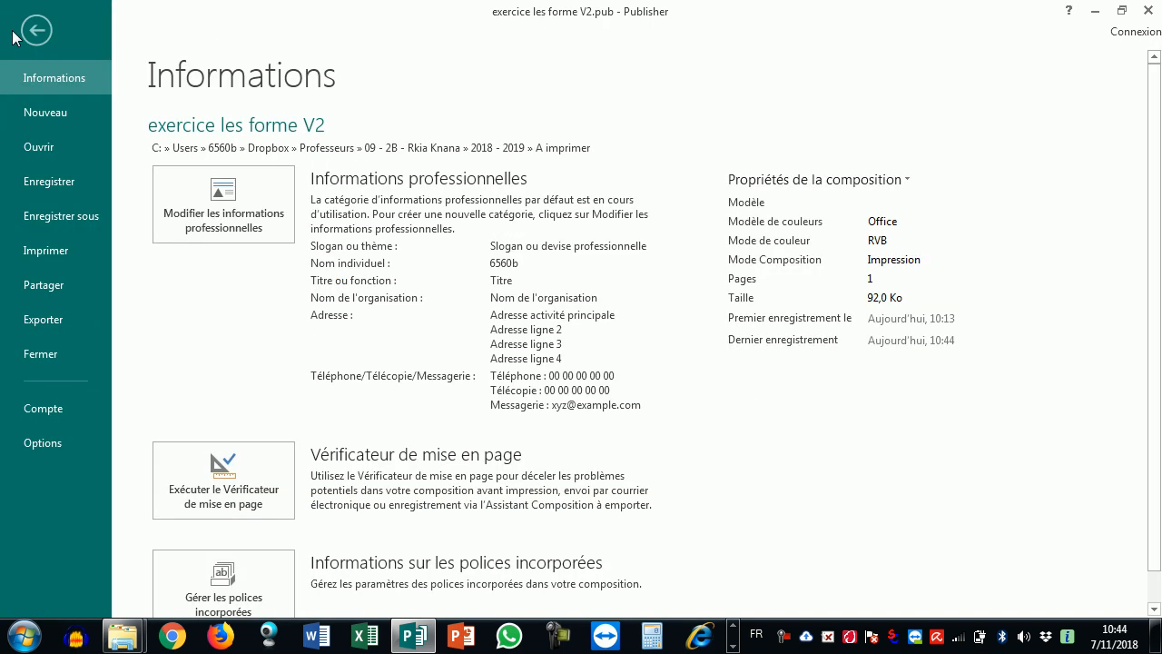
click(49, 215)
click(569, 199)
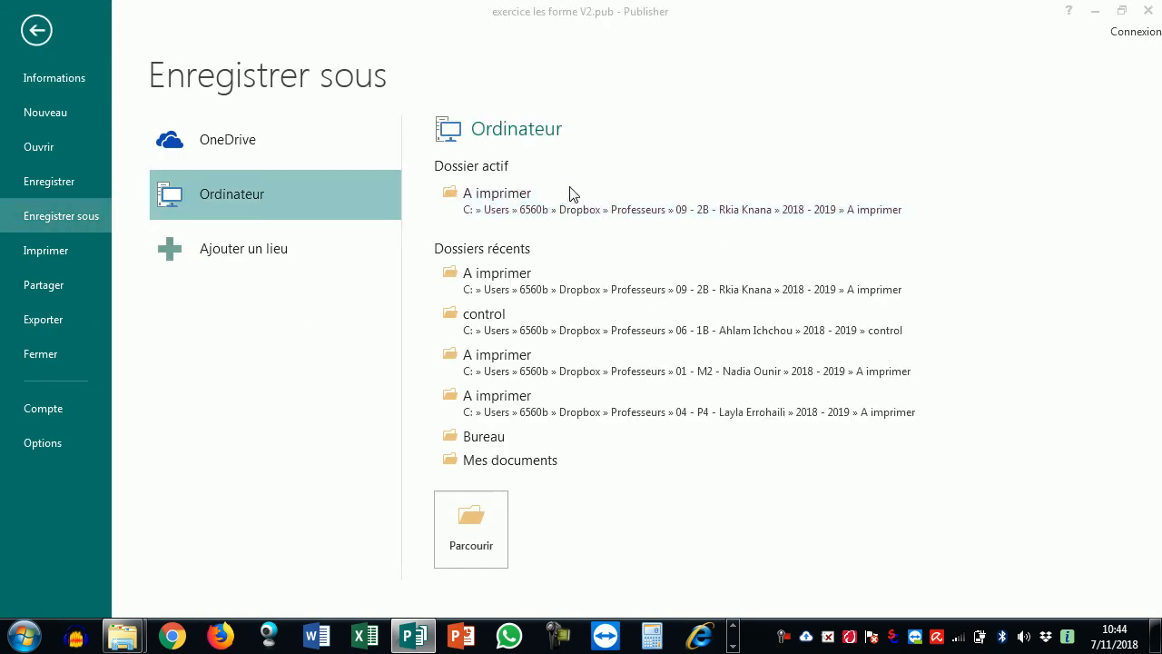
click(424, 41)
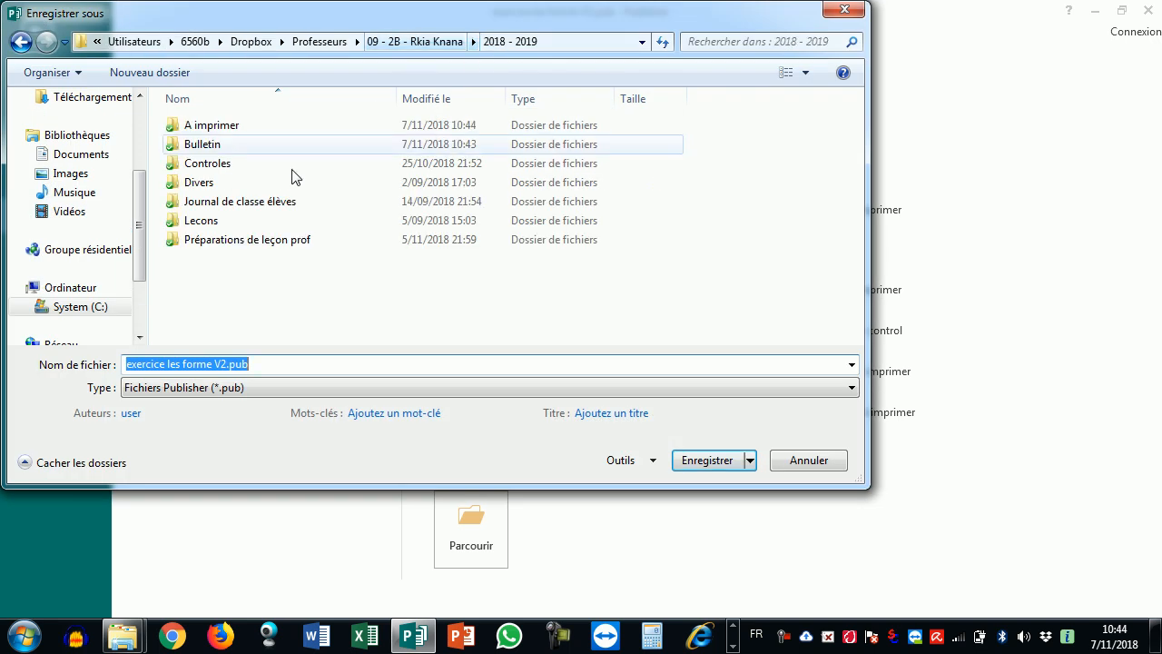
double_click(204, 184)
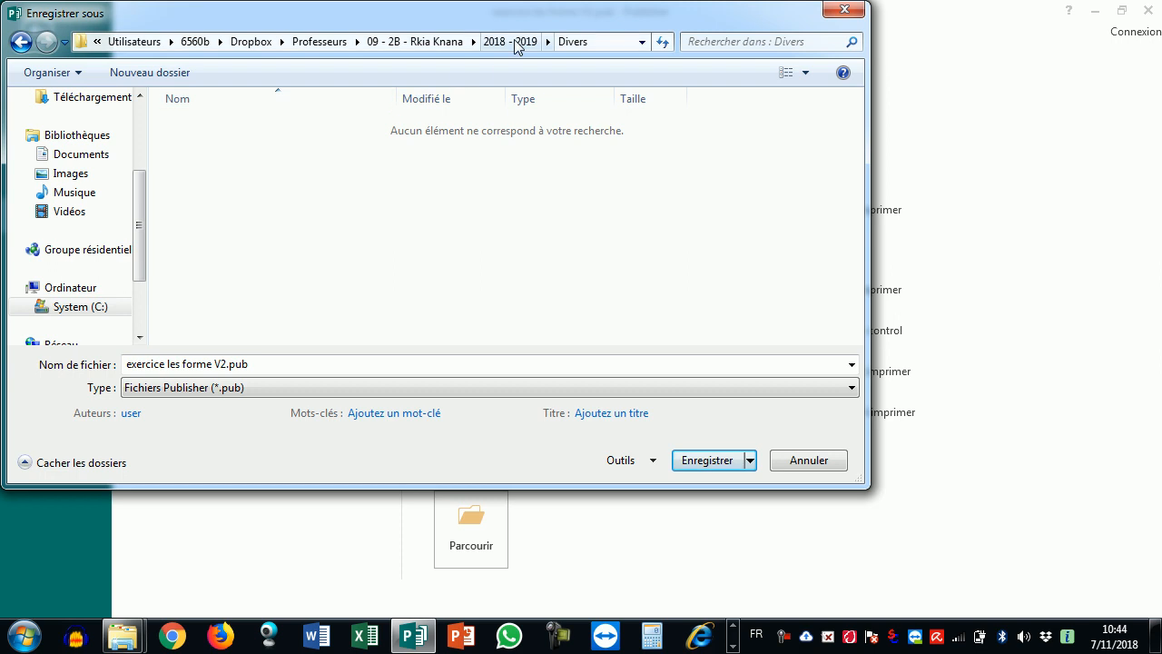
click(515, 42)
double_click(218, 221)
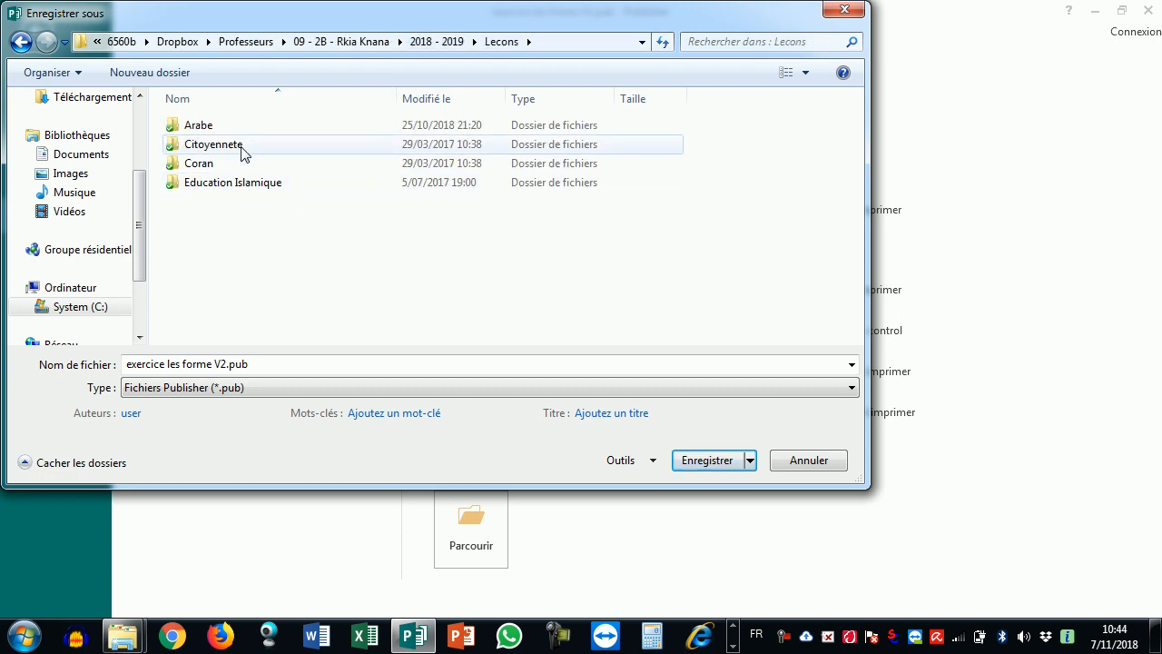
double_click(227, 127)
double_click(229, 364)
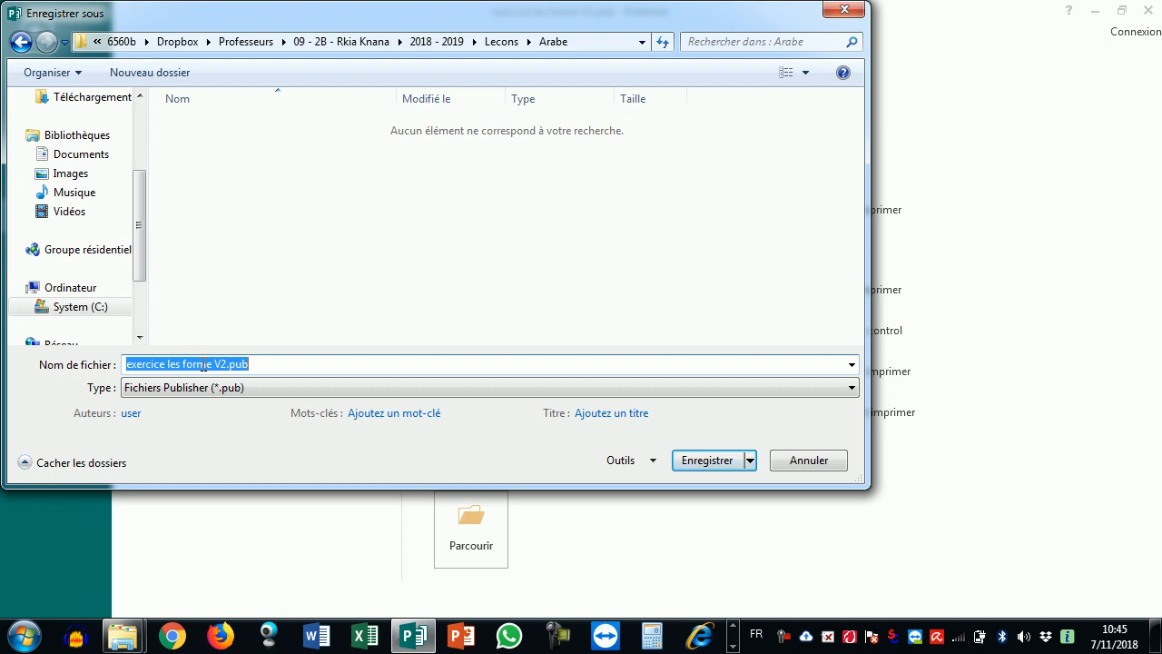
click(230, 365)
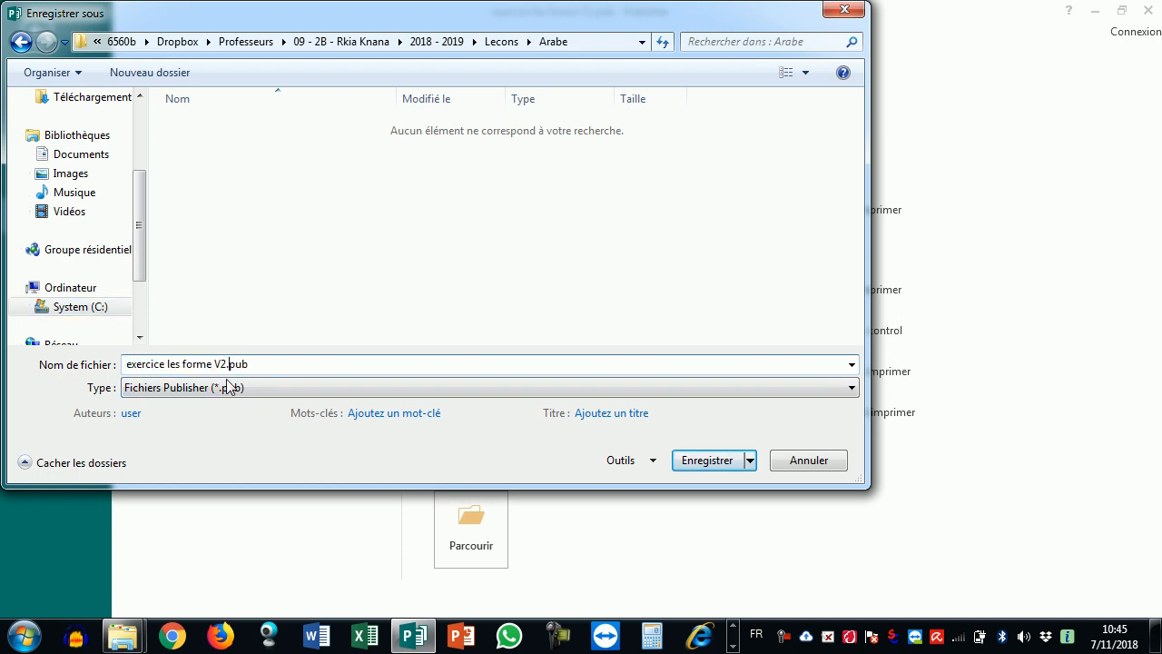
click(704, 461)
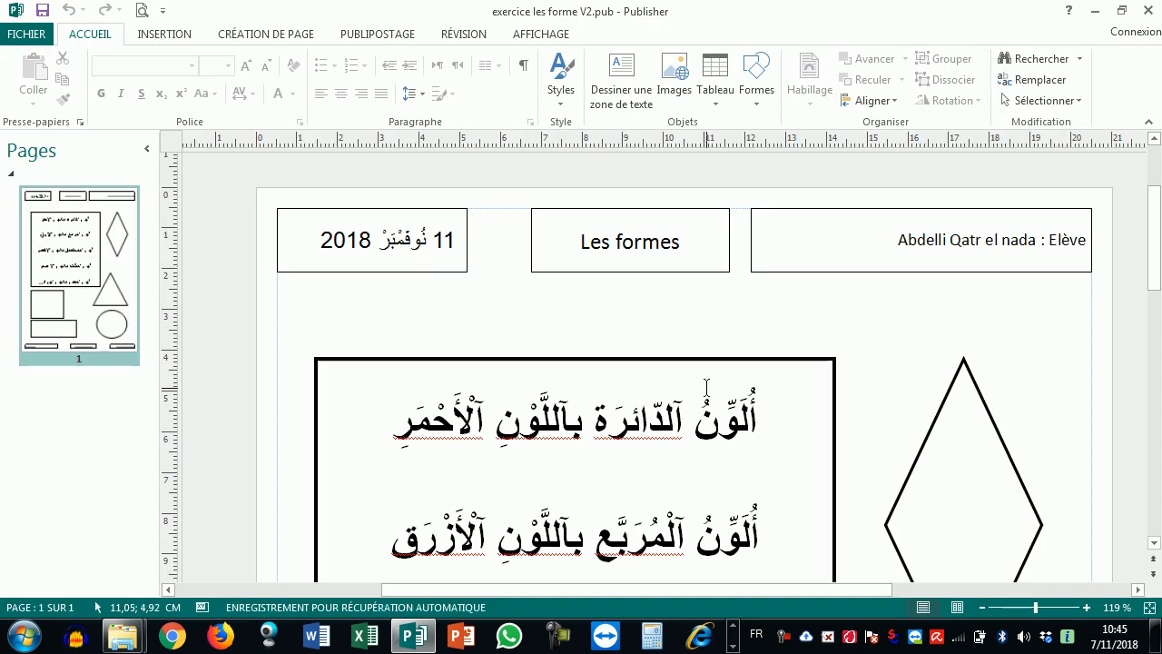
Complete the mail merge of the worksheet into a new publication
click(377, 34)
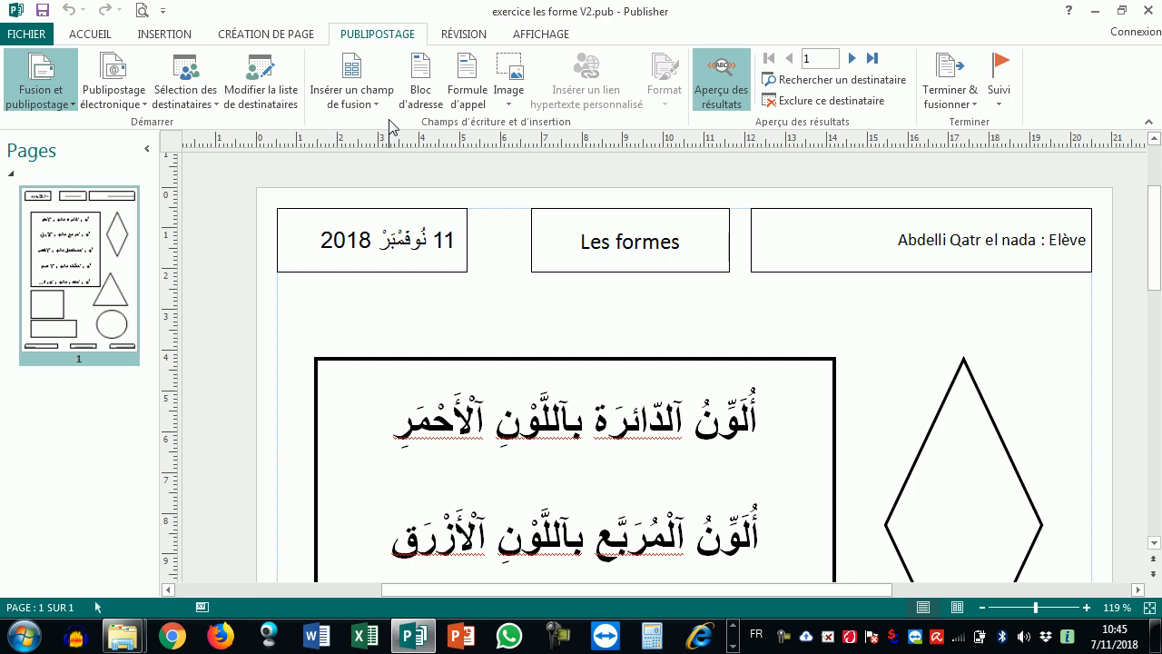
click(375, 105)
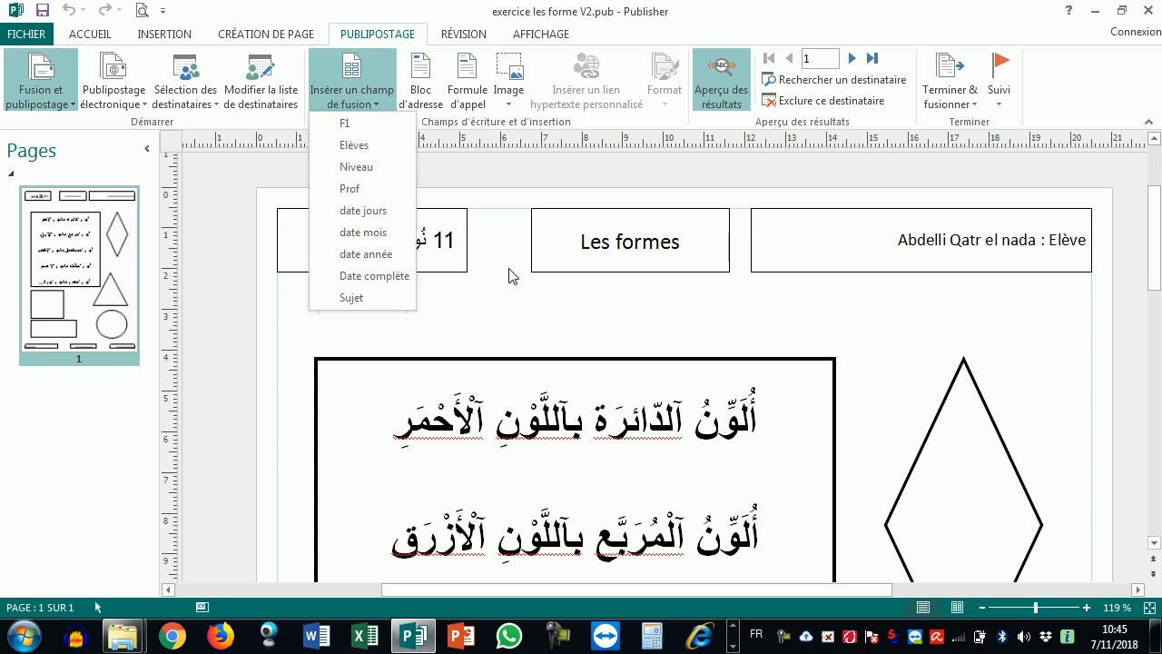
click(536, 303)
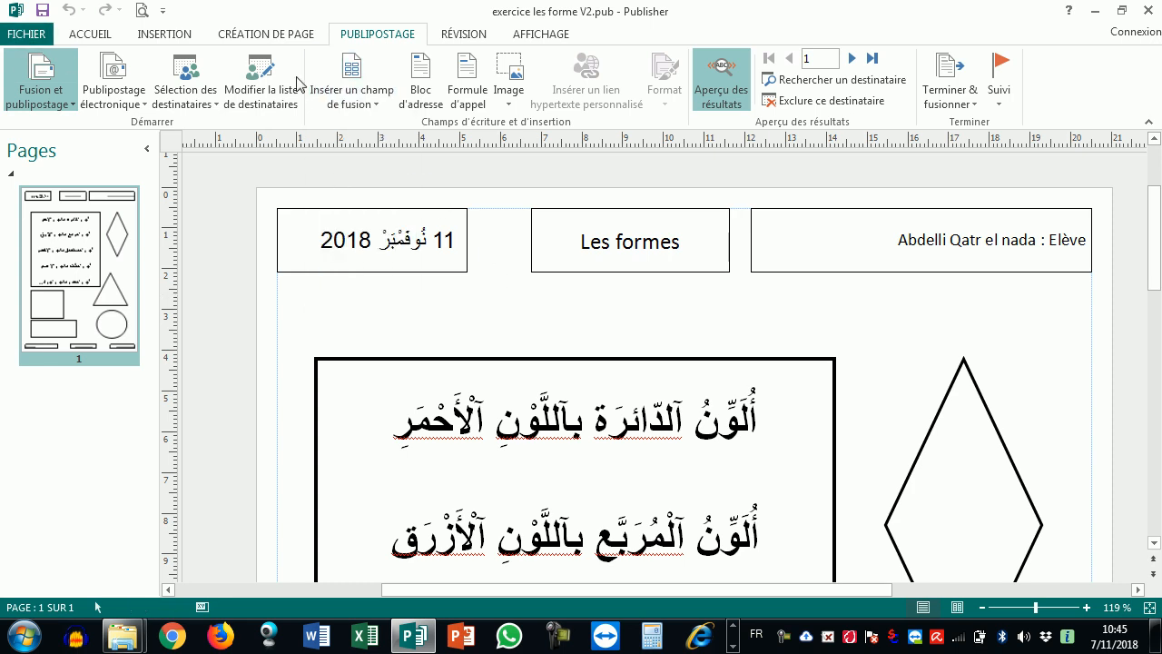
click(951, 82)
click(976, 147)
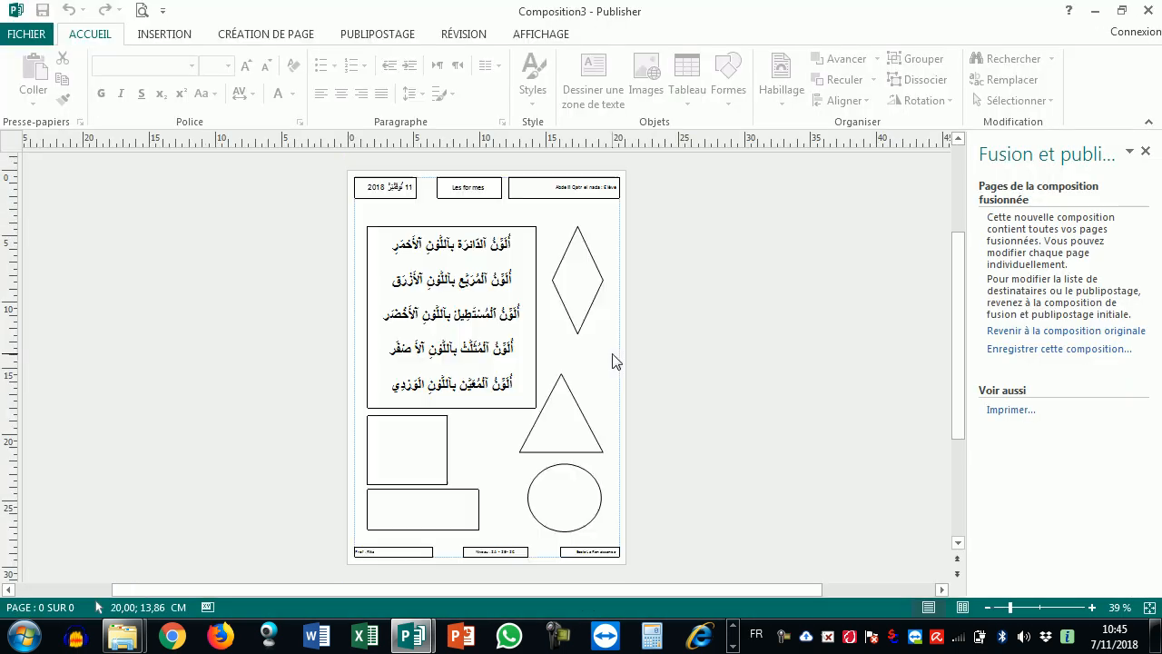
Check the merged student, date and subject headers and the footer boxes on pages 2 to 4 of the new publication
click(132, 450)
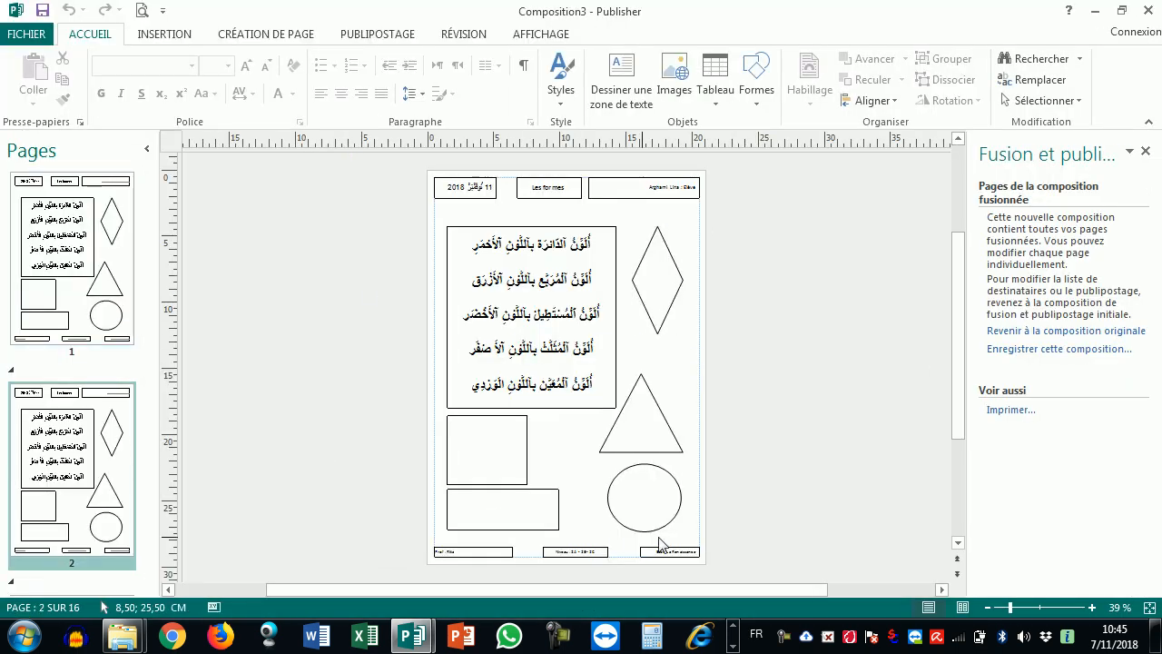
scroll(765, 446, up, 5)
scroll(730, 359, up, 3)
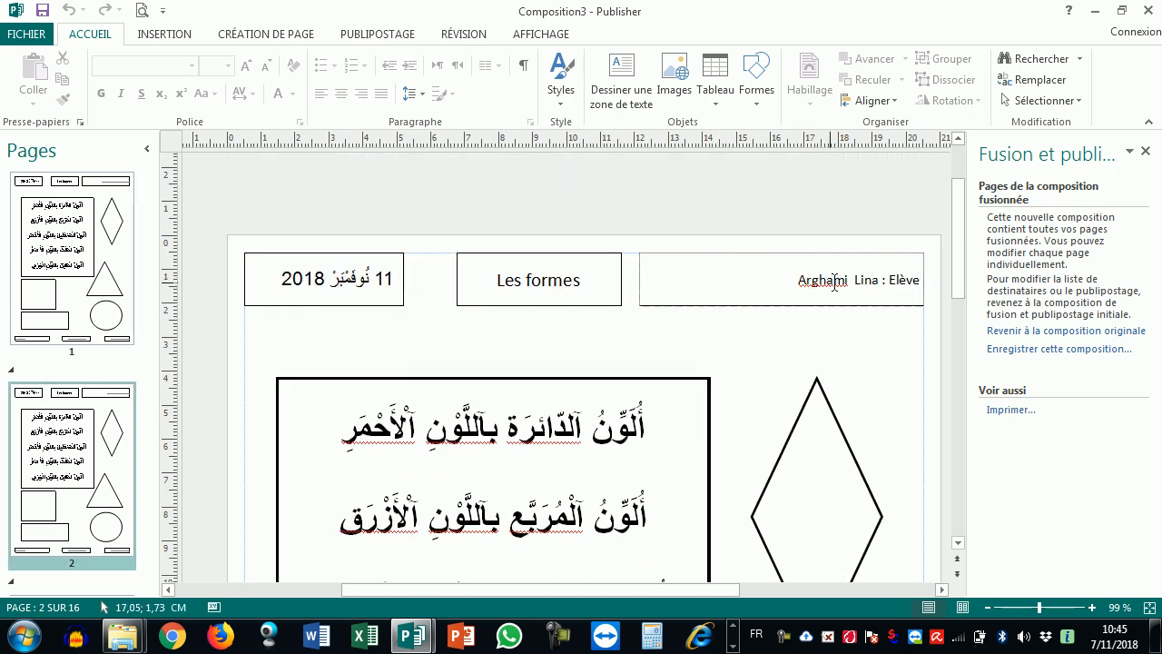
scroll(96, 463, down, 3)
click(96, 463)
scroll(765, 327, down, 8)
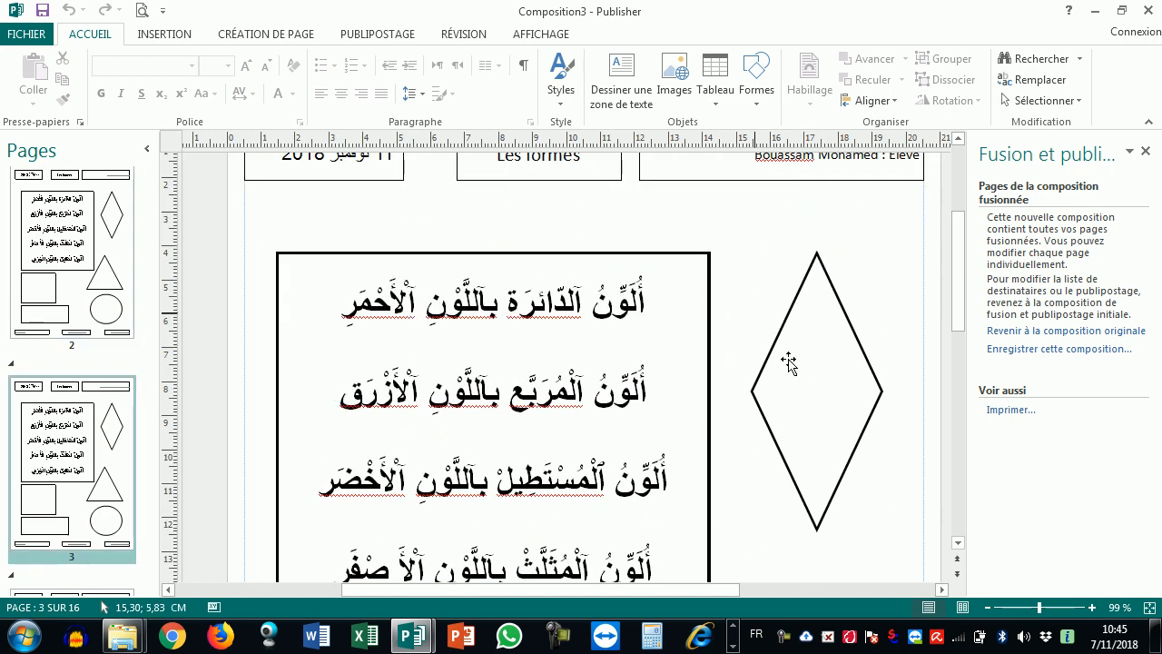
scroll(799, 386, down, 3)
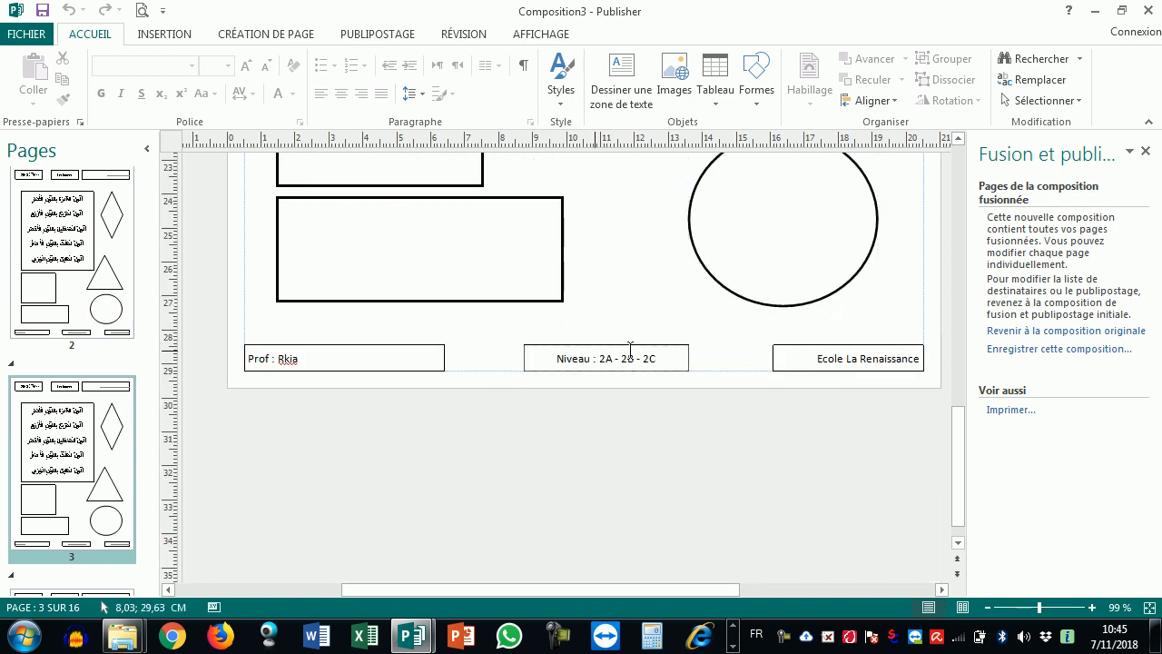
scroll(105, 468, down, 3)
click(106, 467)
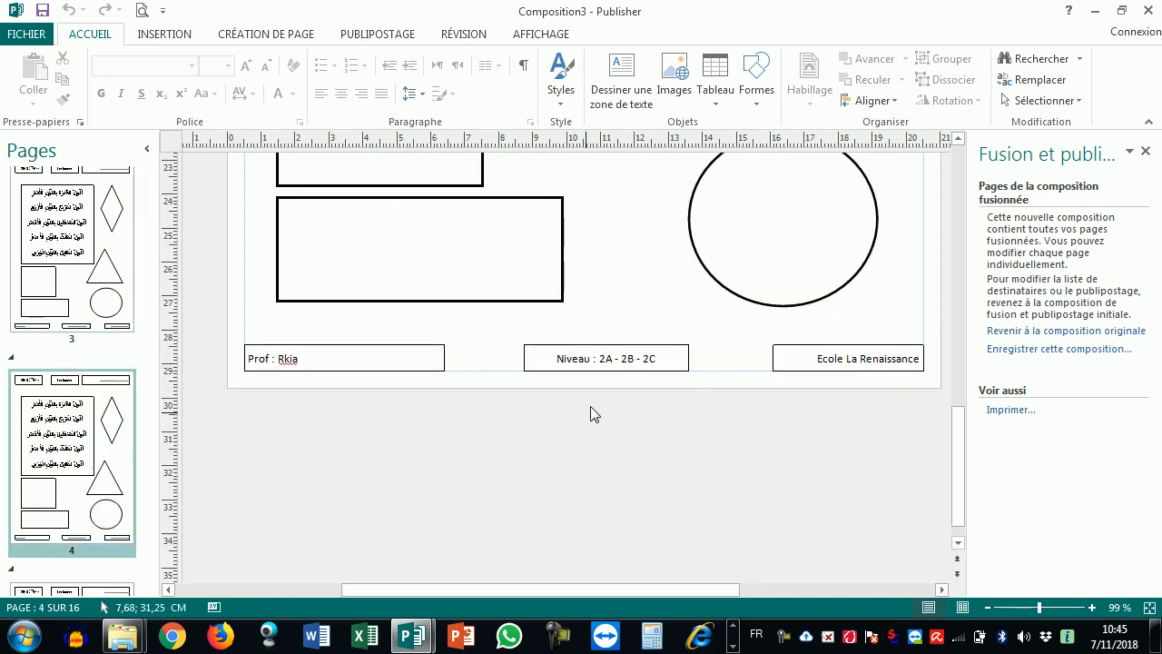
Save the merged publication as exercice les forme 2A-2B-2C.pub in the A imprimer folder of 2018 - 2019
click(27, 33)
click(50, 216)
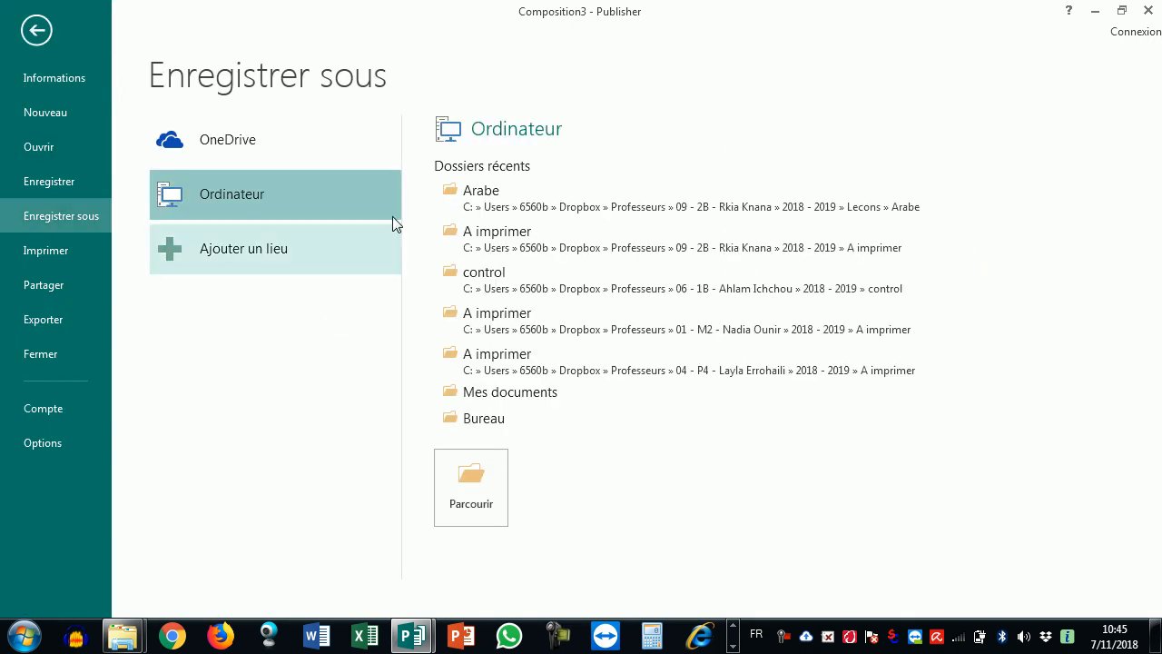
click(519, 254)
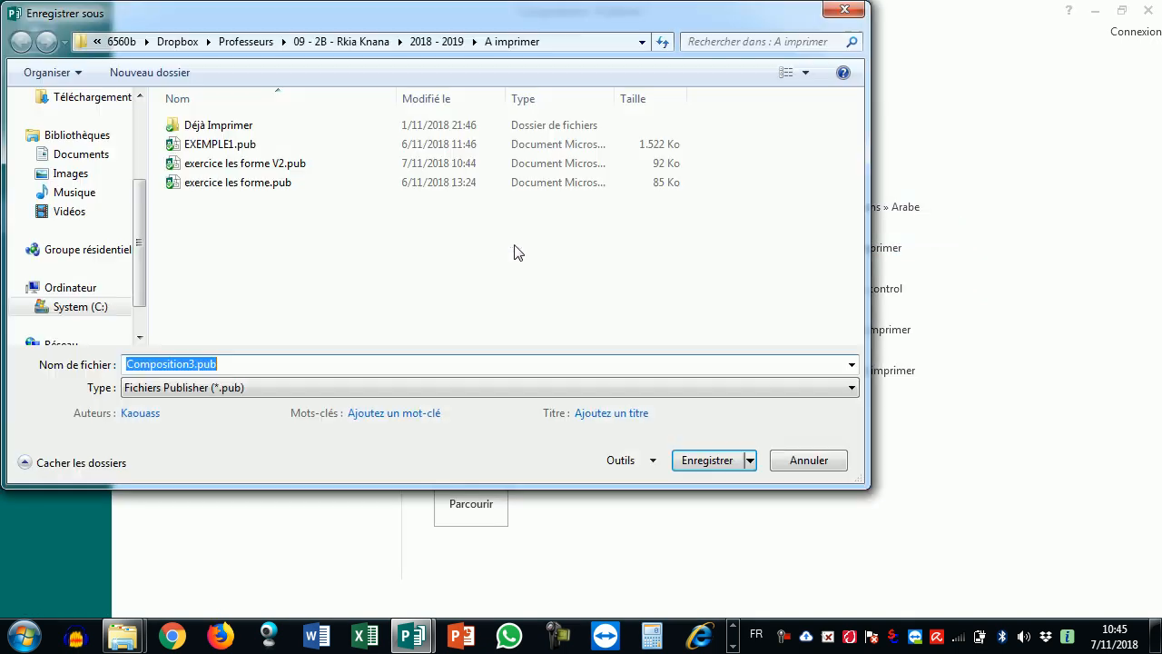
click(191, 364)
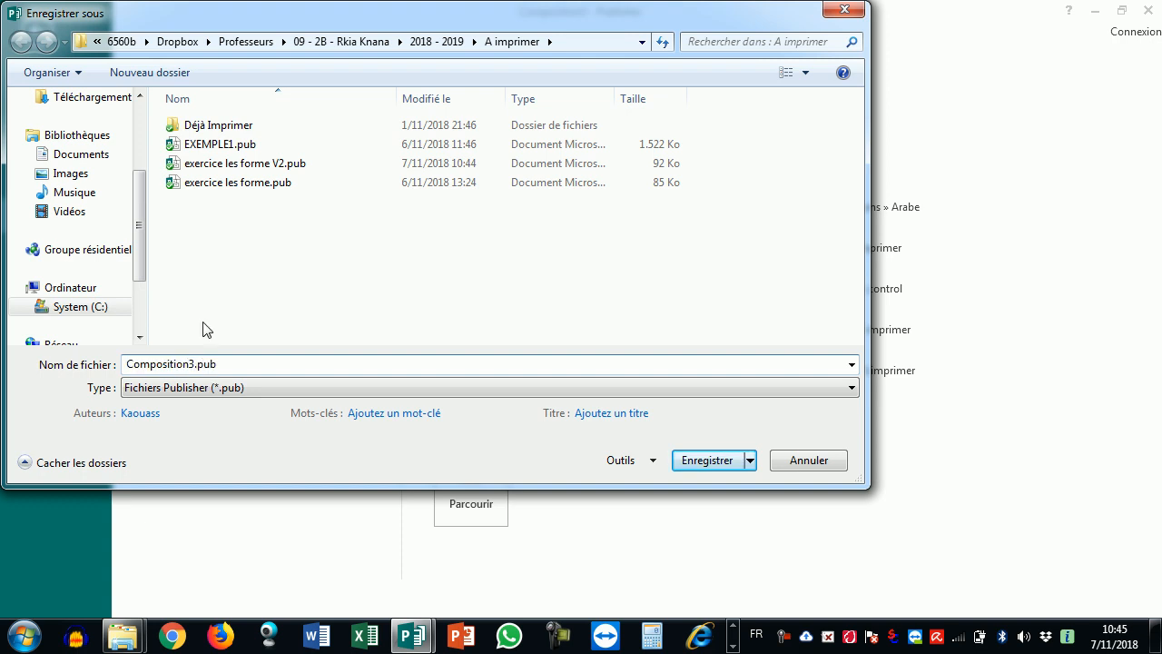
click(220, 185)
click(211, 364)
click(215, 364)
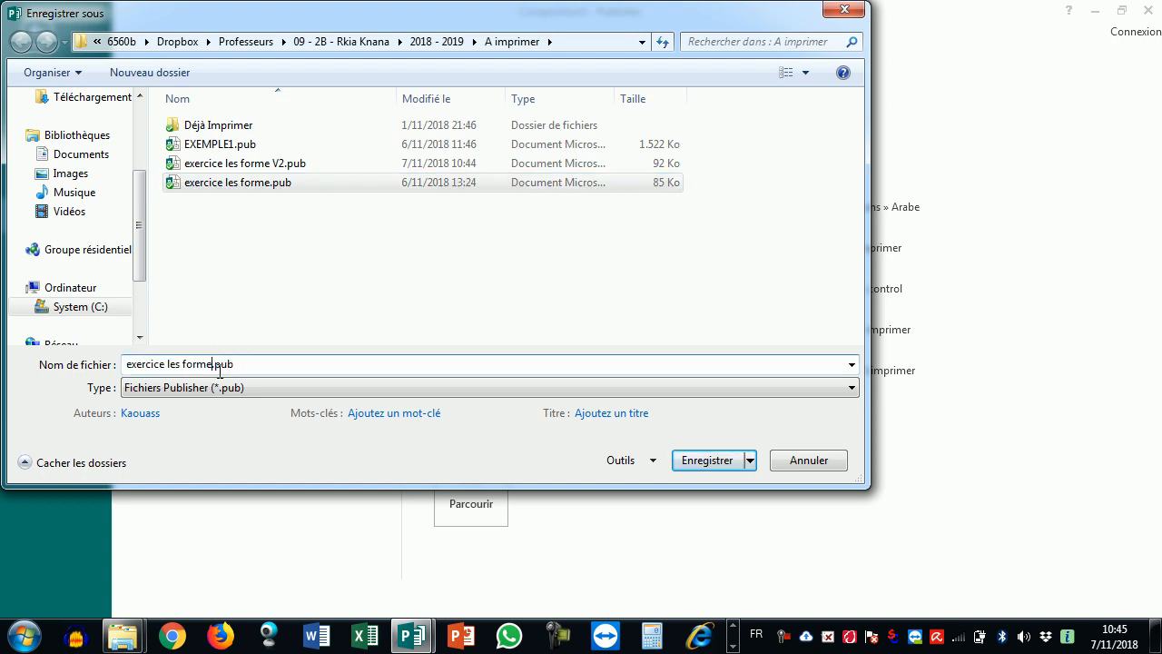
text(2A )
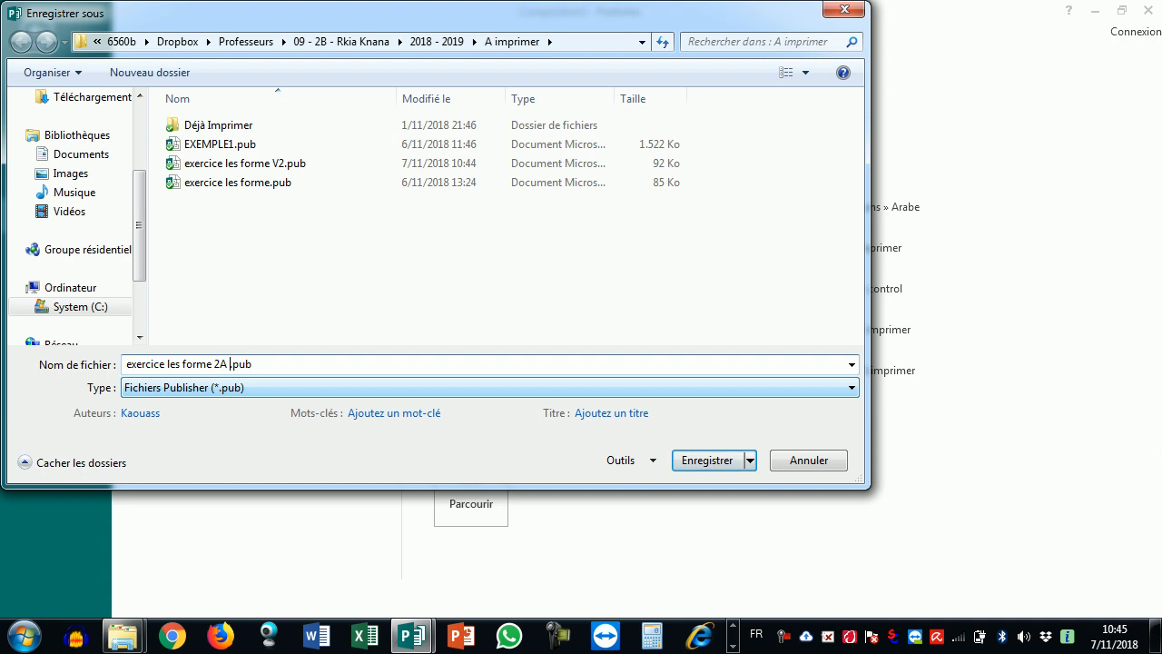
text(- 2B-2C)
key(BackSpace)
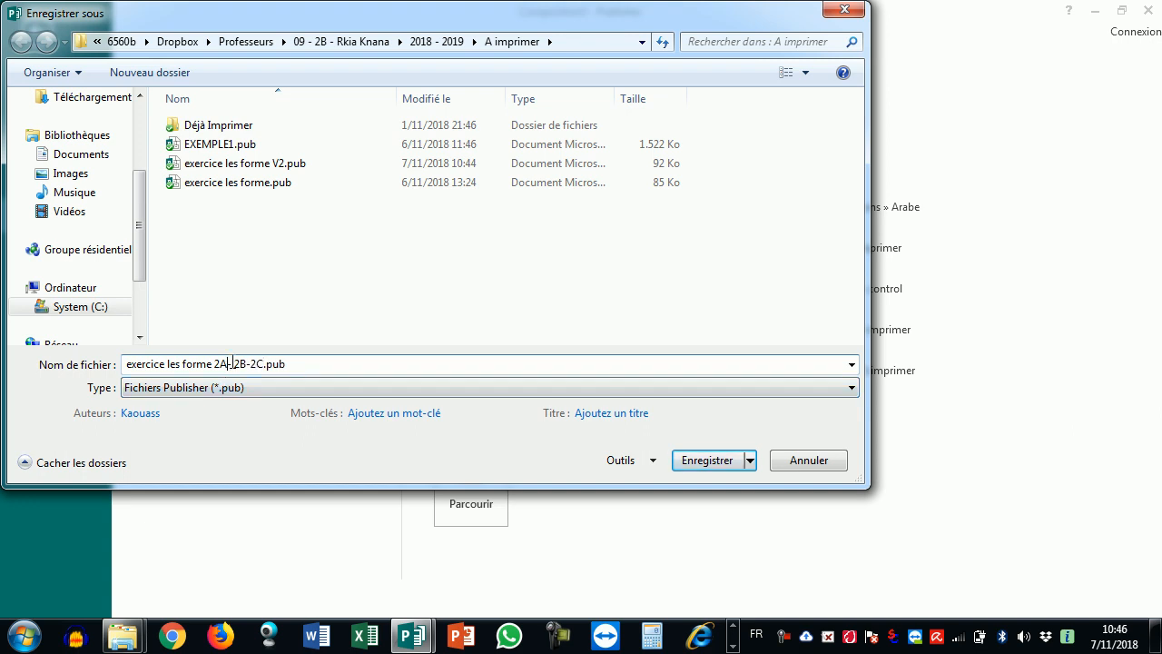
text(-)
click(724, 462)
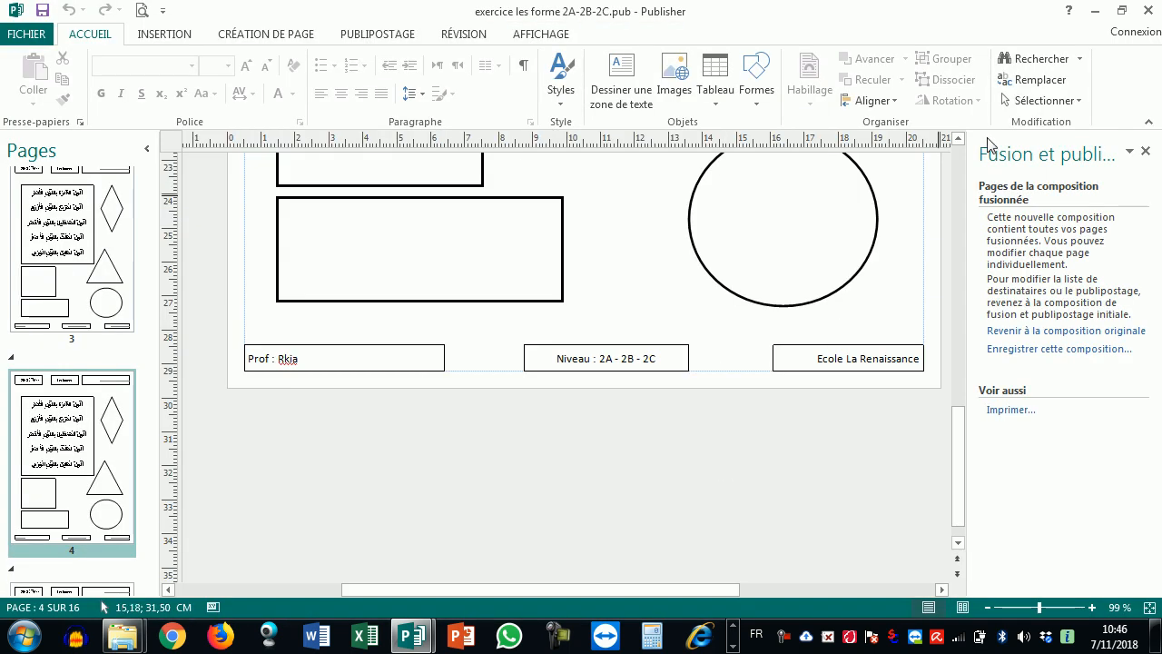
Close the merged and original publications and select exercice les forme 2A-2B-2C.pub in the A imprimer folder in File Explorer
click(1151, 9)
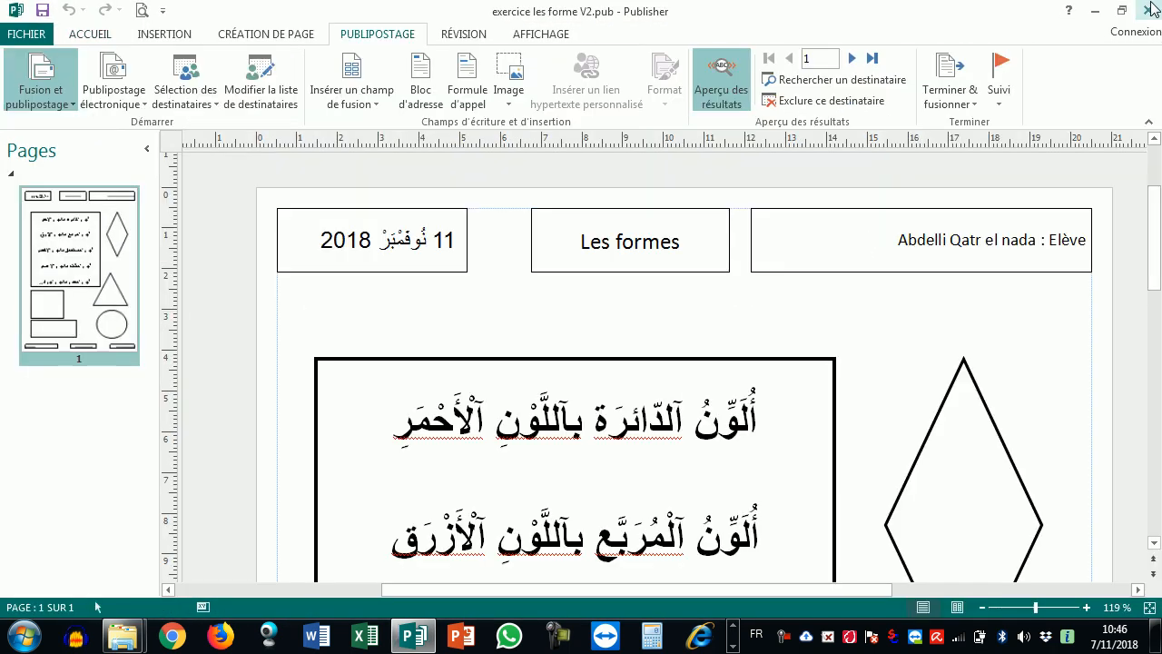
click(1151, 9)
click(851, 255)
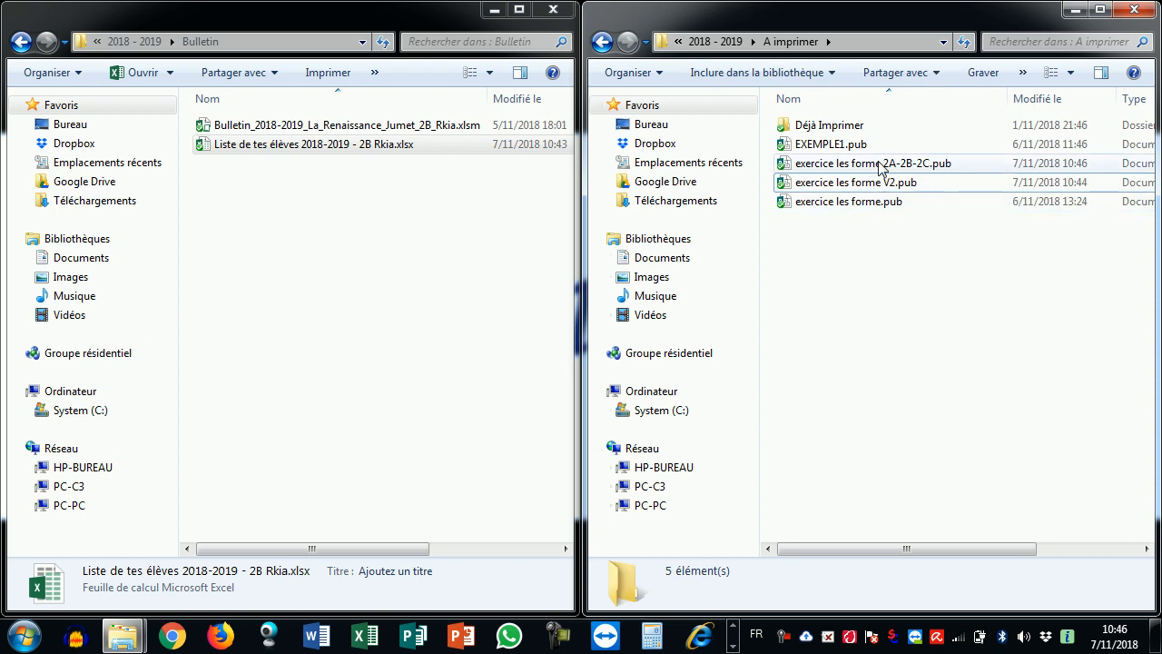
click(826, 163)
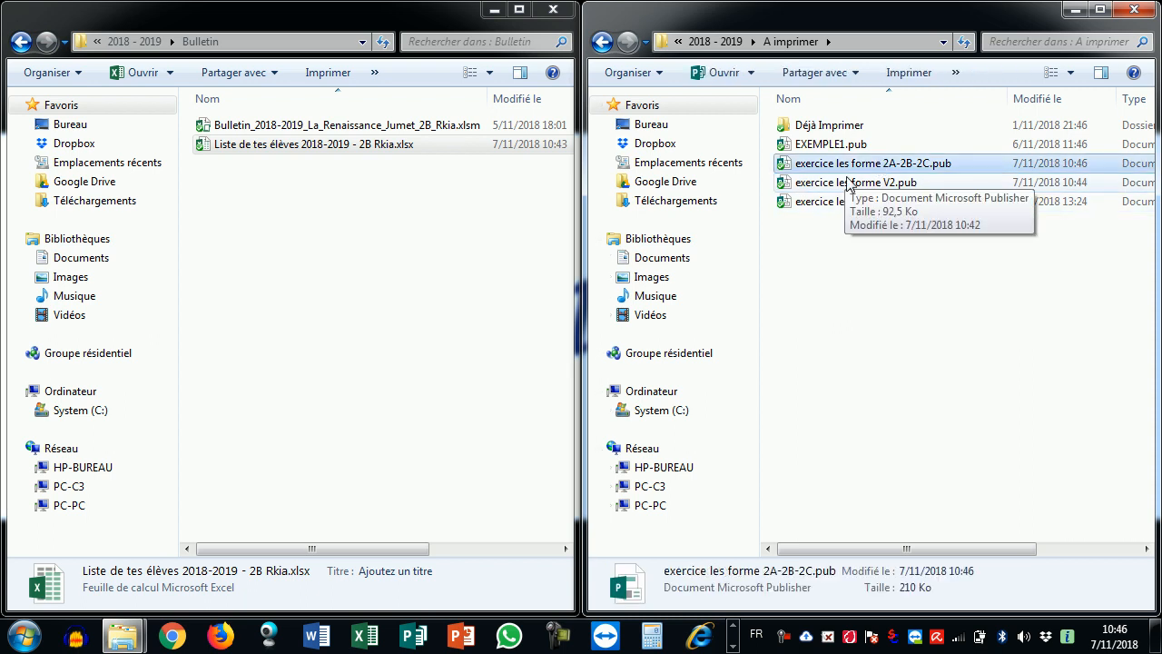